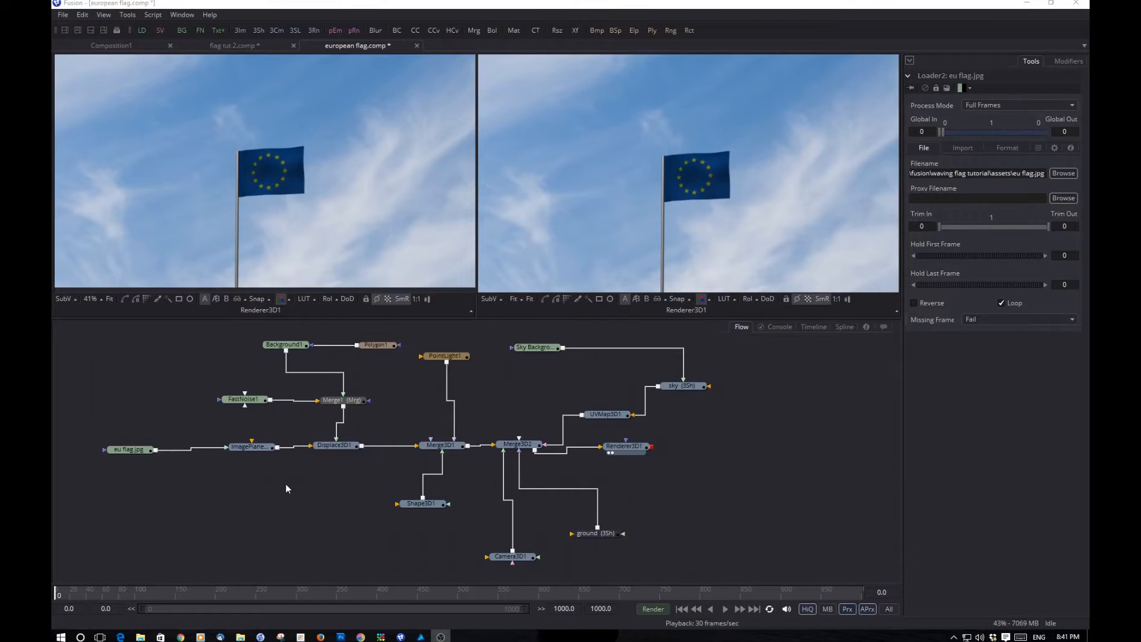
Step: Play back the finished European flag composition, stop it, and review the nodes that build it
click(678, 605)
click(725, 609)
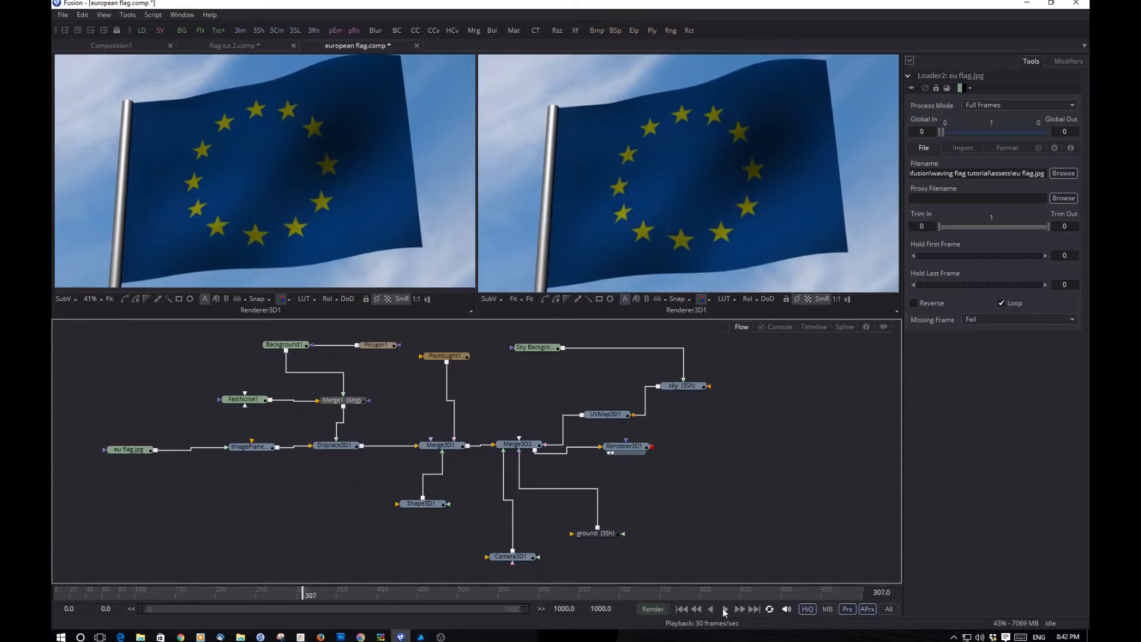
click(724, 610)
mouse_move(610, 453)
click(132, 451)
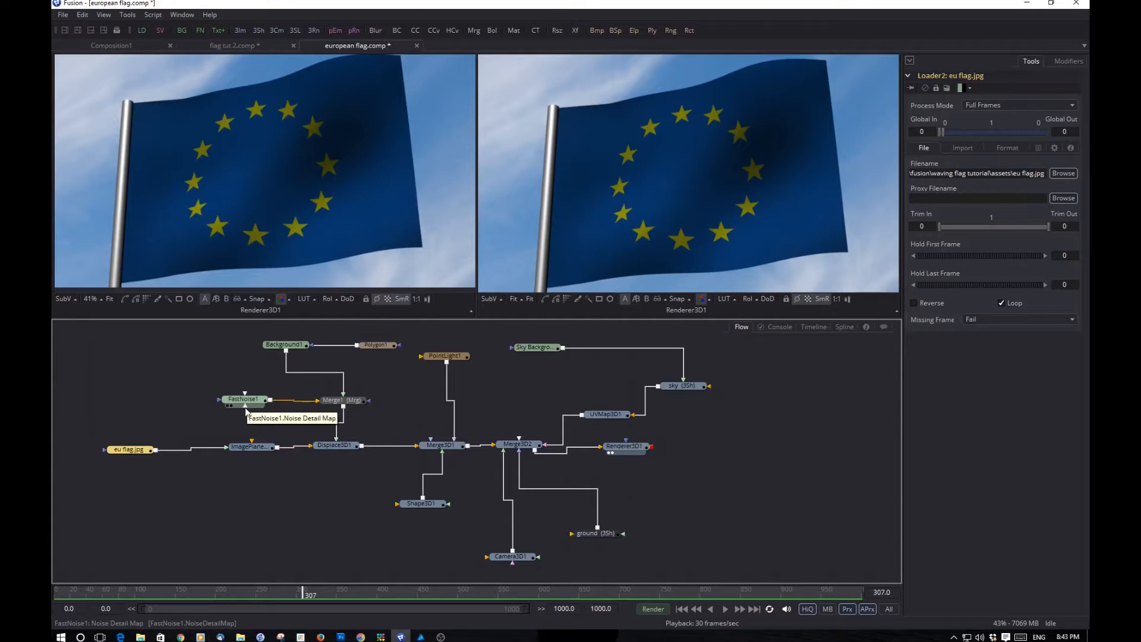
mouse_move(247, 411)
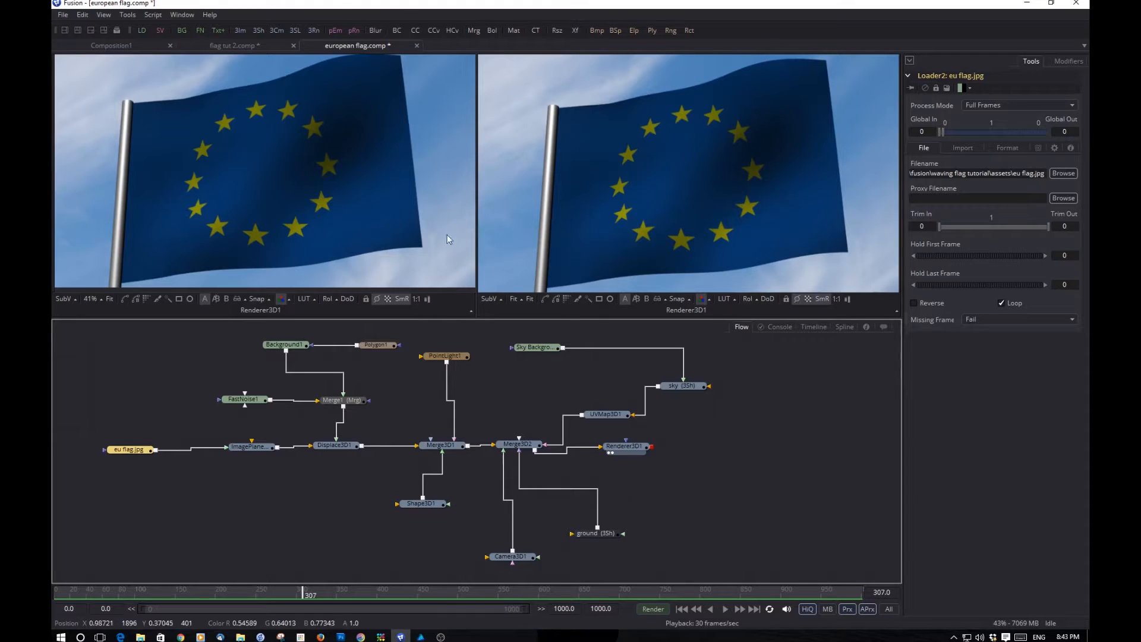
Step: Create a new empty composition
click(62, 14)
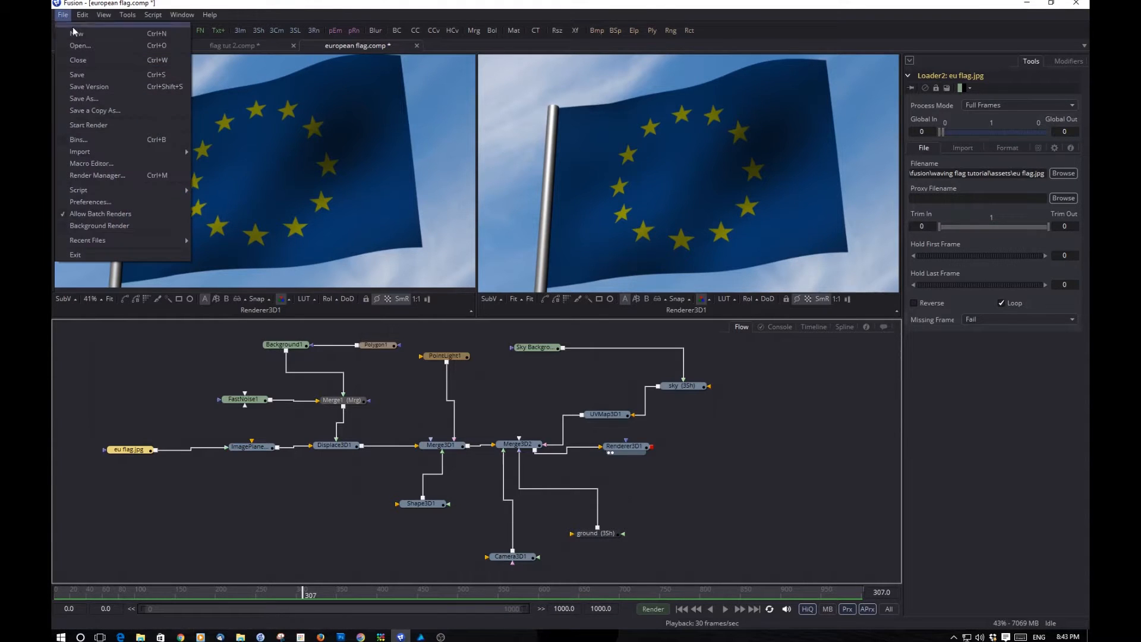
click(75, 34)
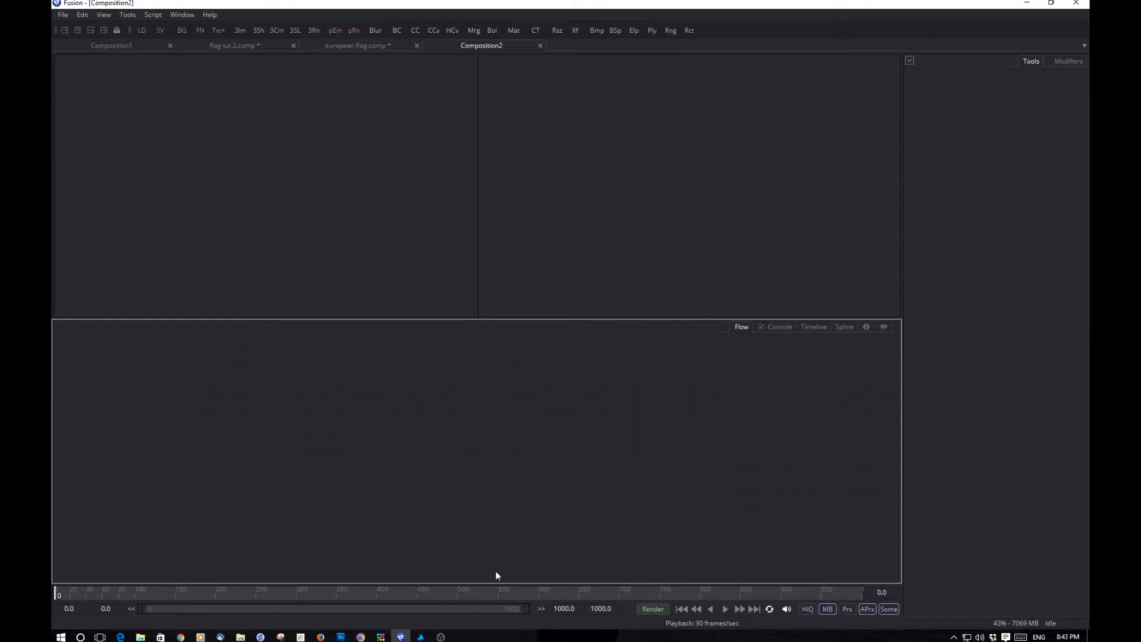
Step: Look over the EU flag artwork in Affinity Designer and its exported files in the assets folder, and return to Fusion
click(423, 638)
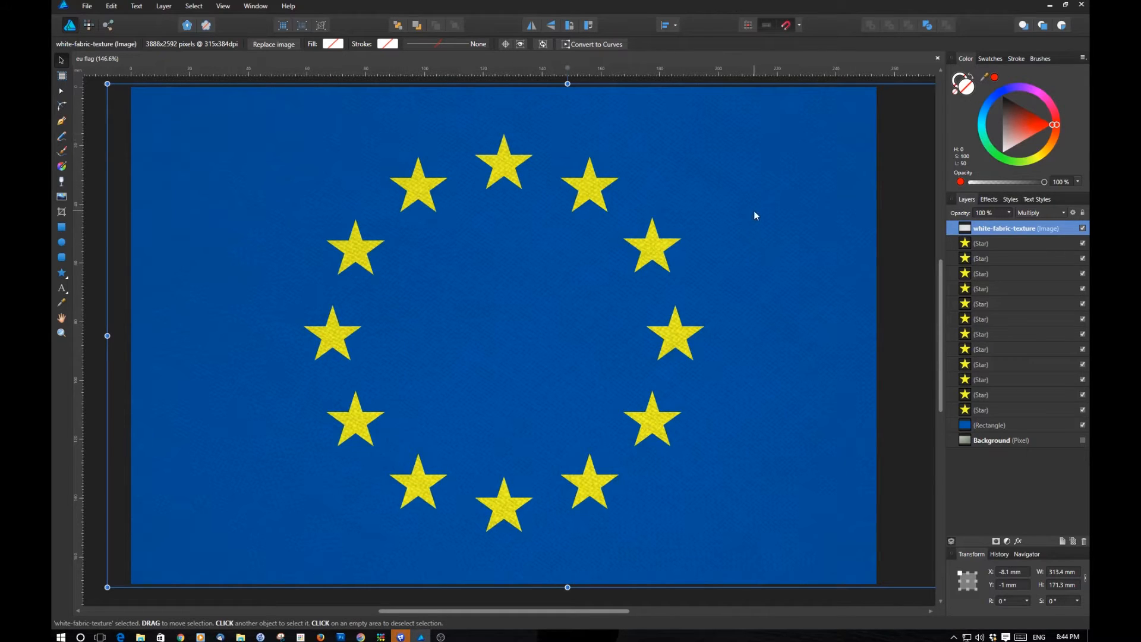
click(148, 638)
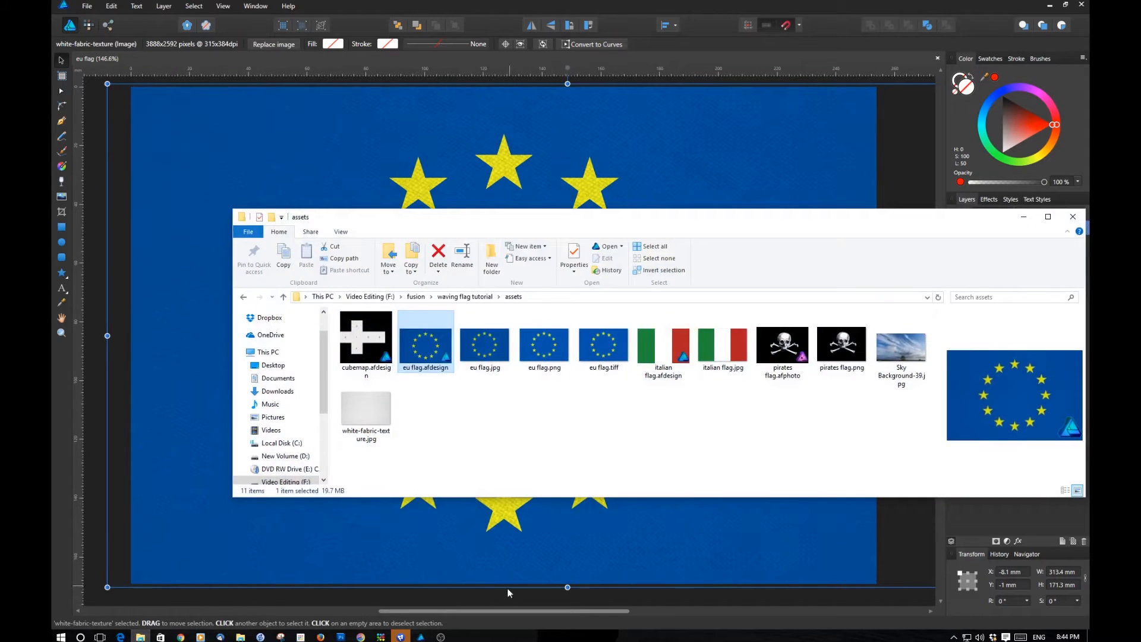
click(402, 637)
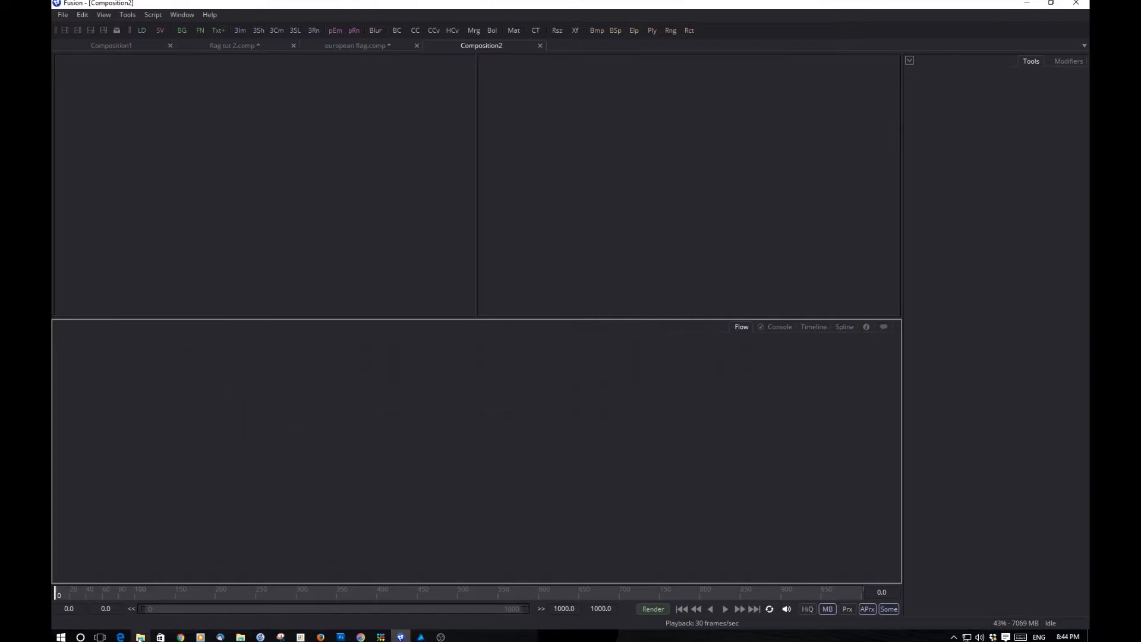
Step: Load eu flag.jpg from the waving flag tutorial's assets folder into the new composition's flow
click(140, 637)
click(480, 351)
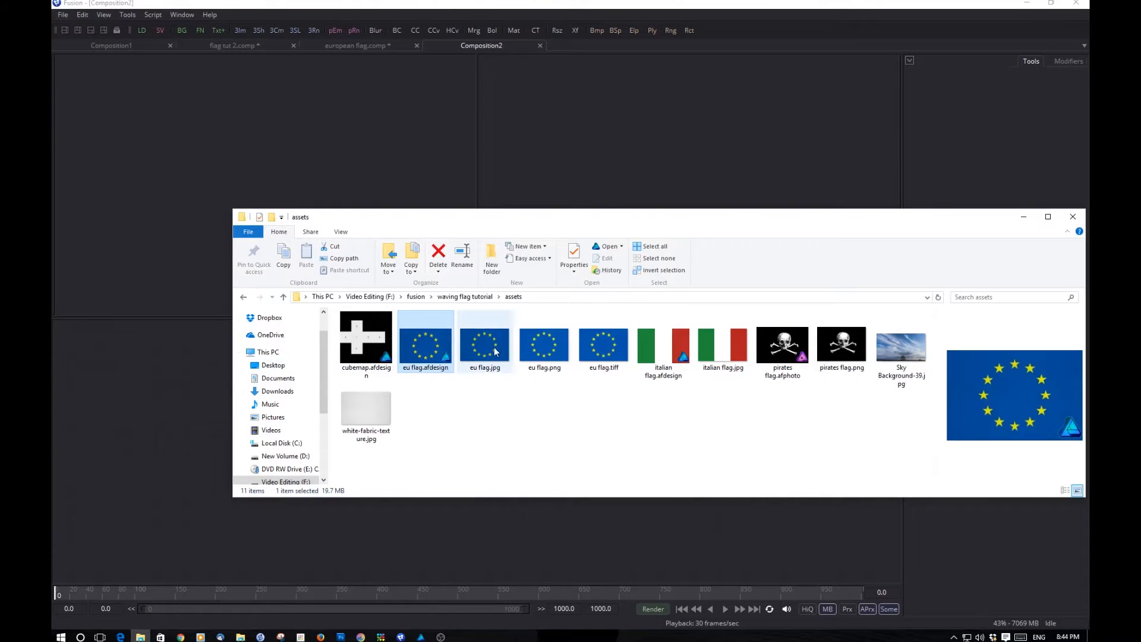
drag(495, 352, 103, 437)
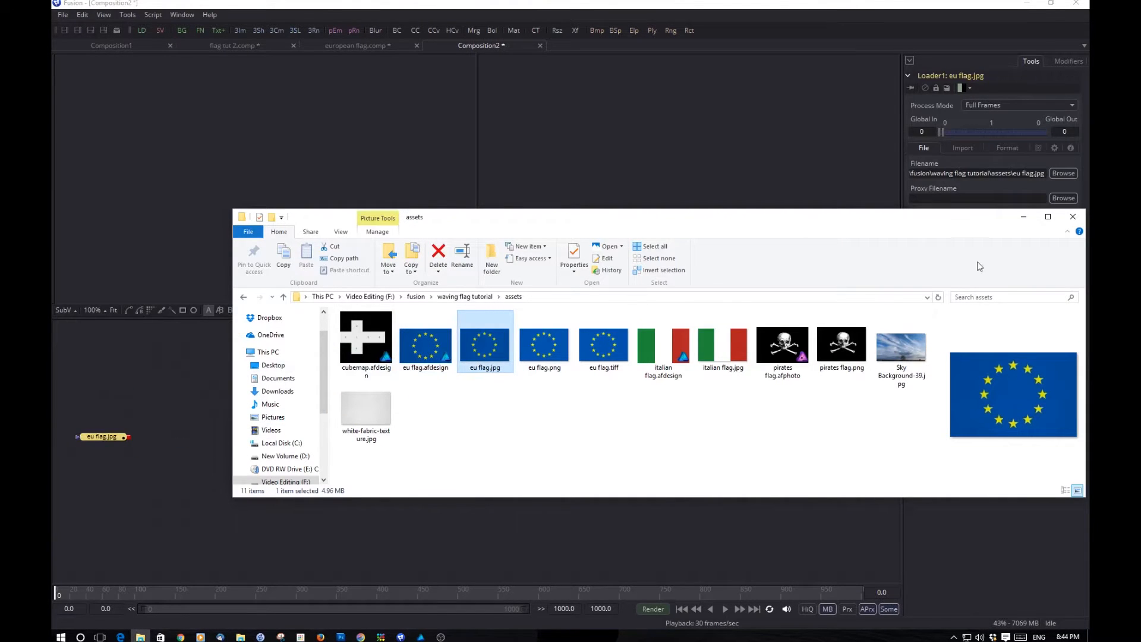
click(1023, 217)
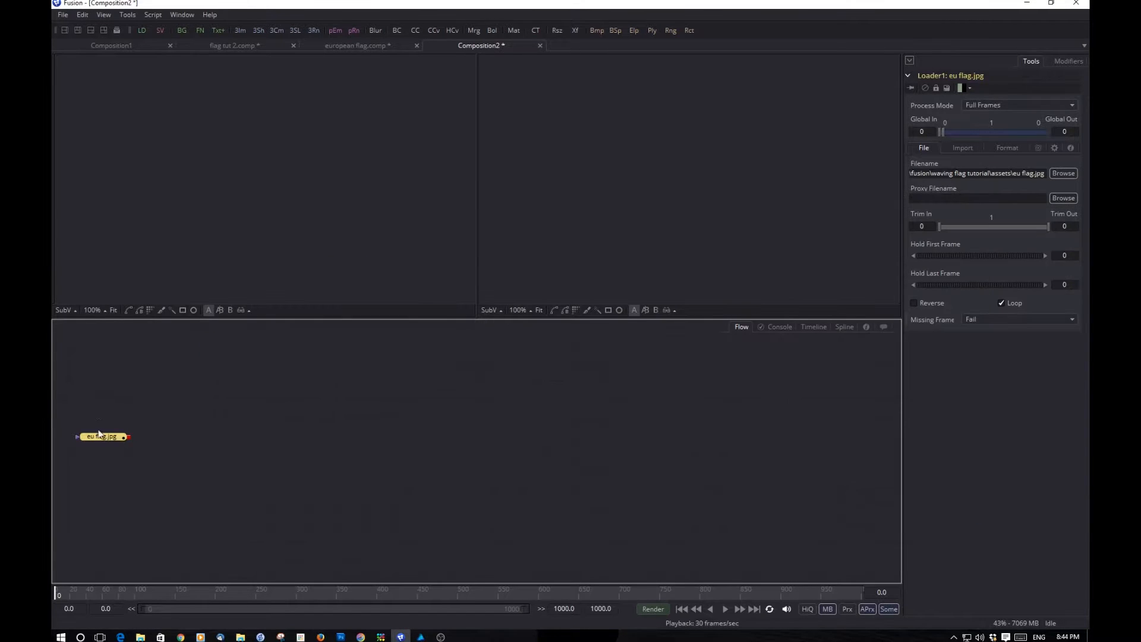
Step: Display the eu flag.jpg loader in both viewers and fit the image to each
key(1)
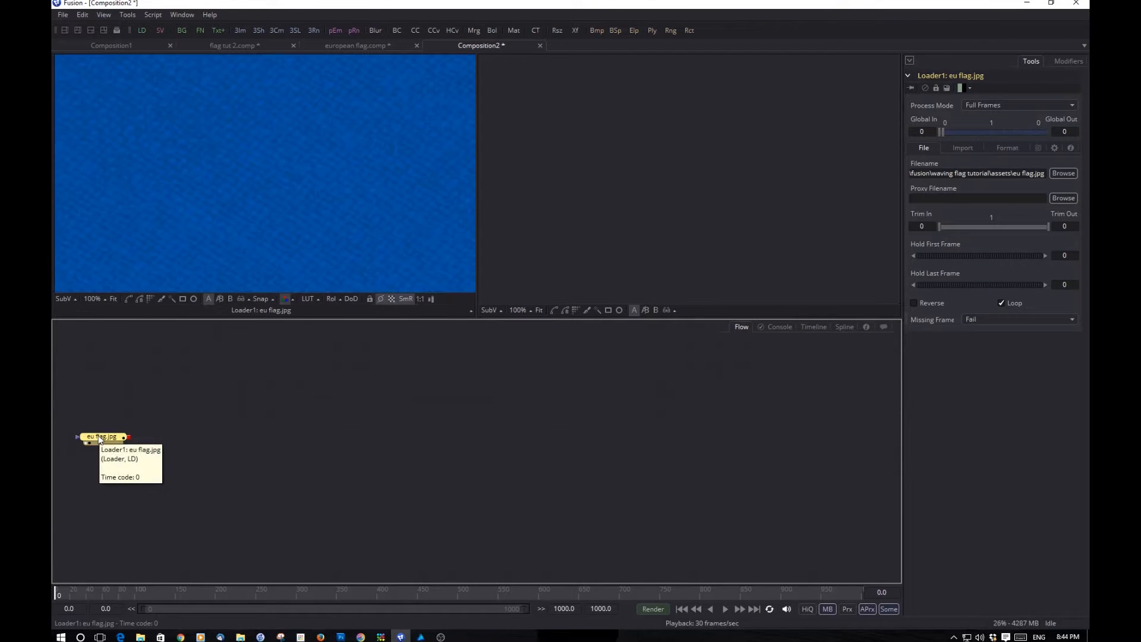
click(112, 299)
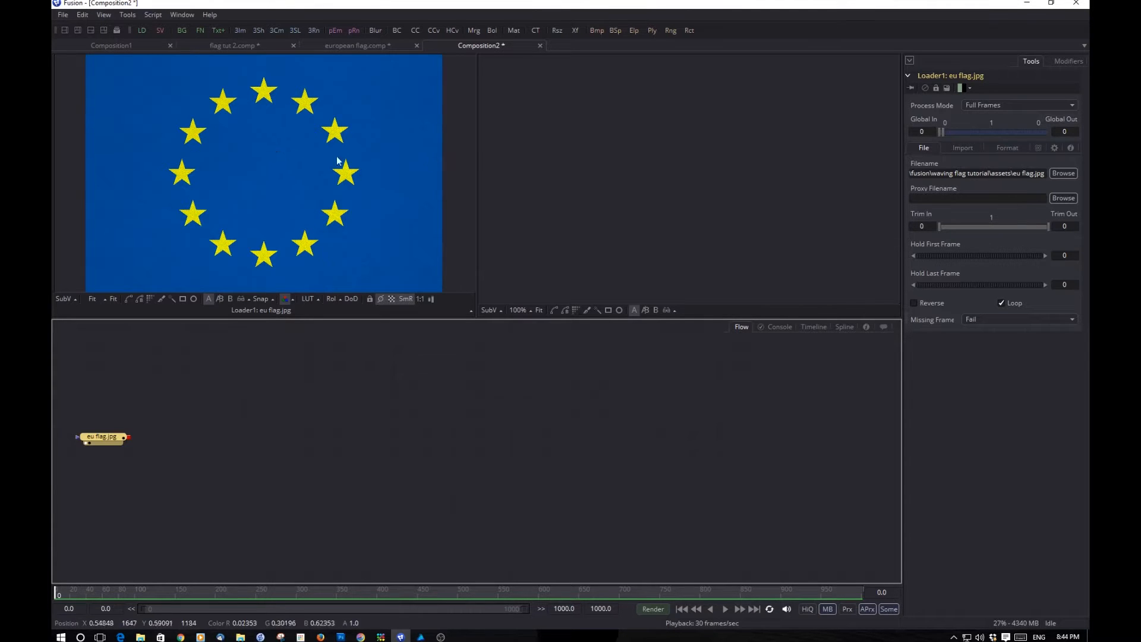
click(605, 160)
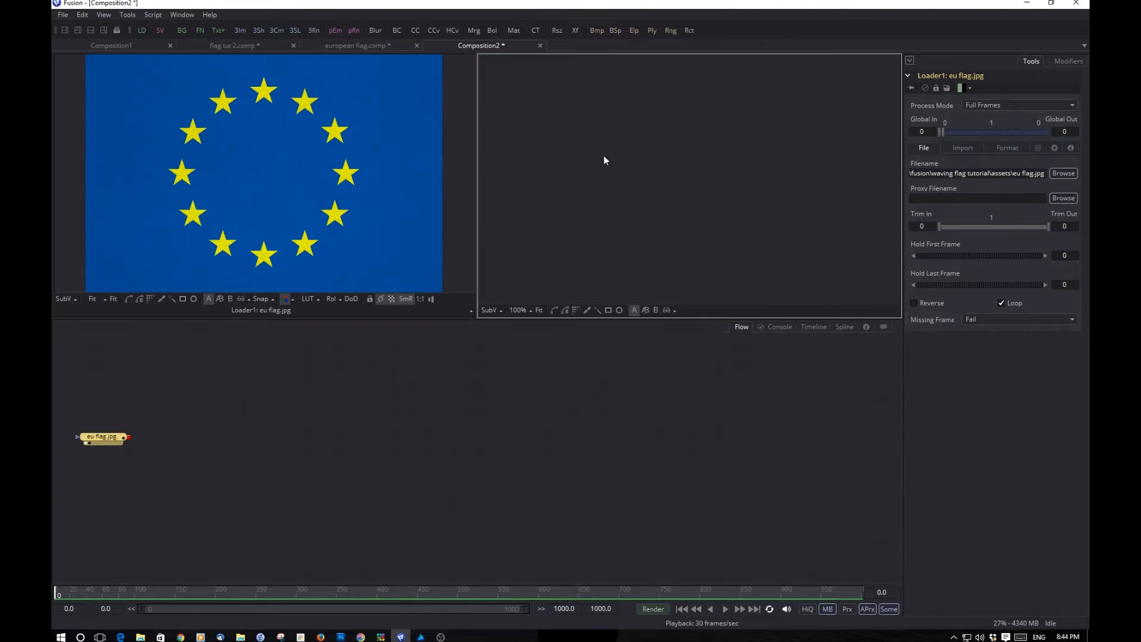
click(103, 430)
key(2)
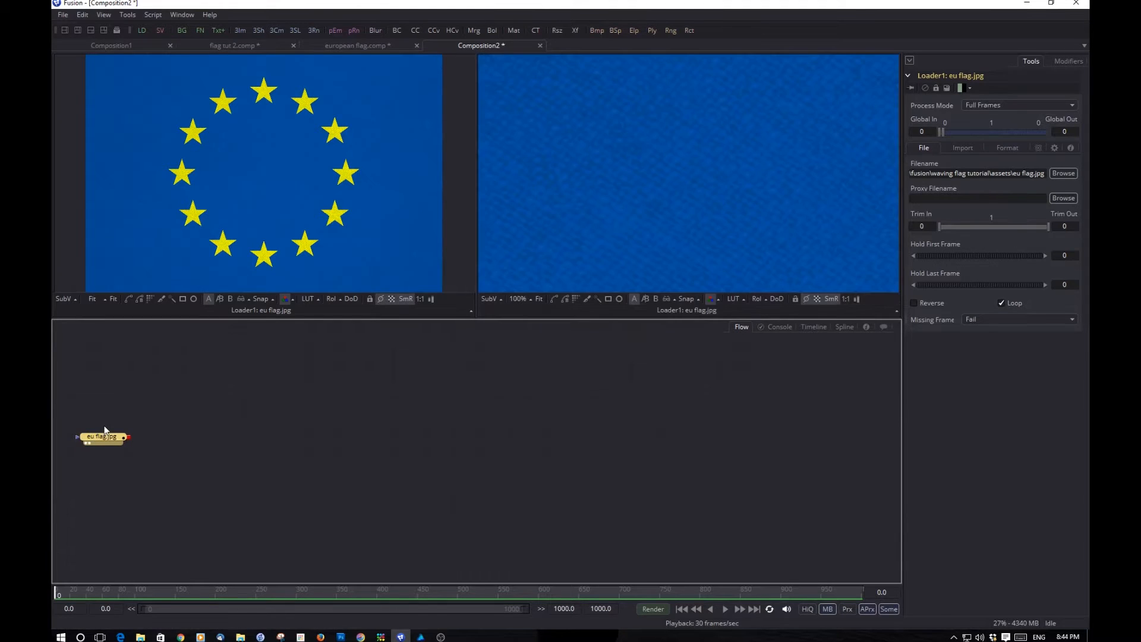
click(537, 300)
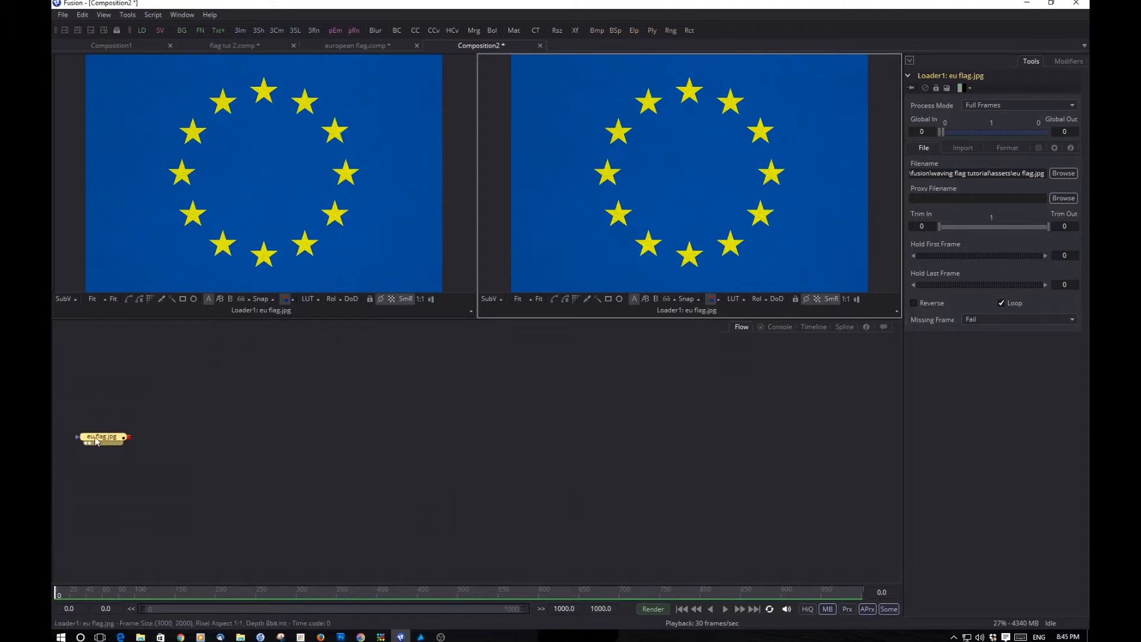
Step: Add an Image Plane 3D node fed by the eu flag.jpg loader
click(165, 420)
click(210, 381)
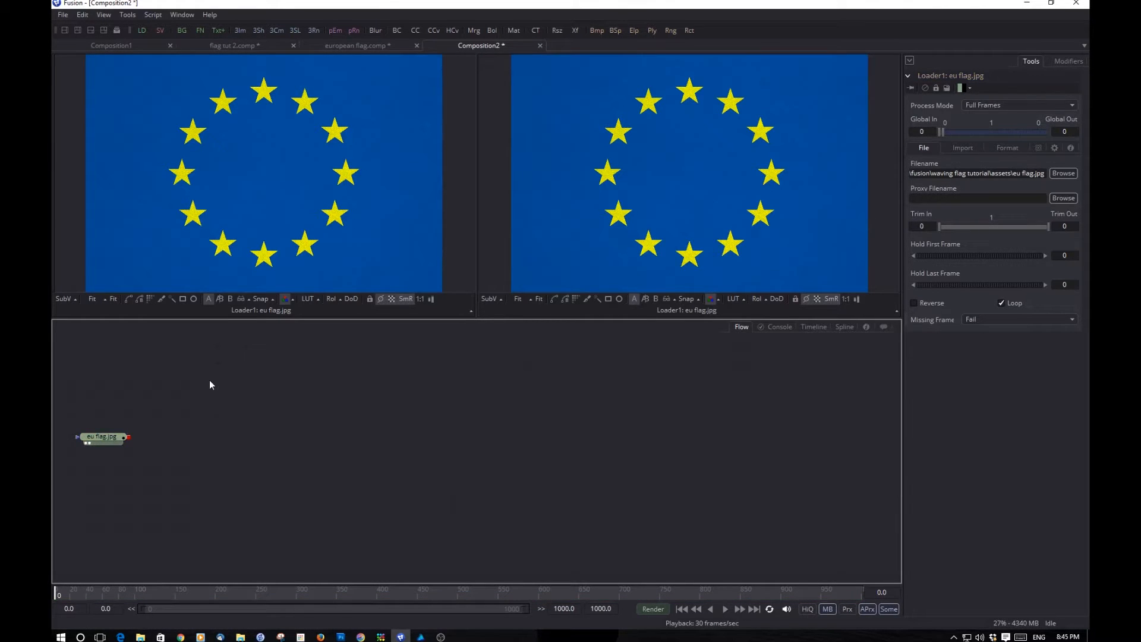
click(118, 435)
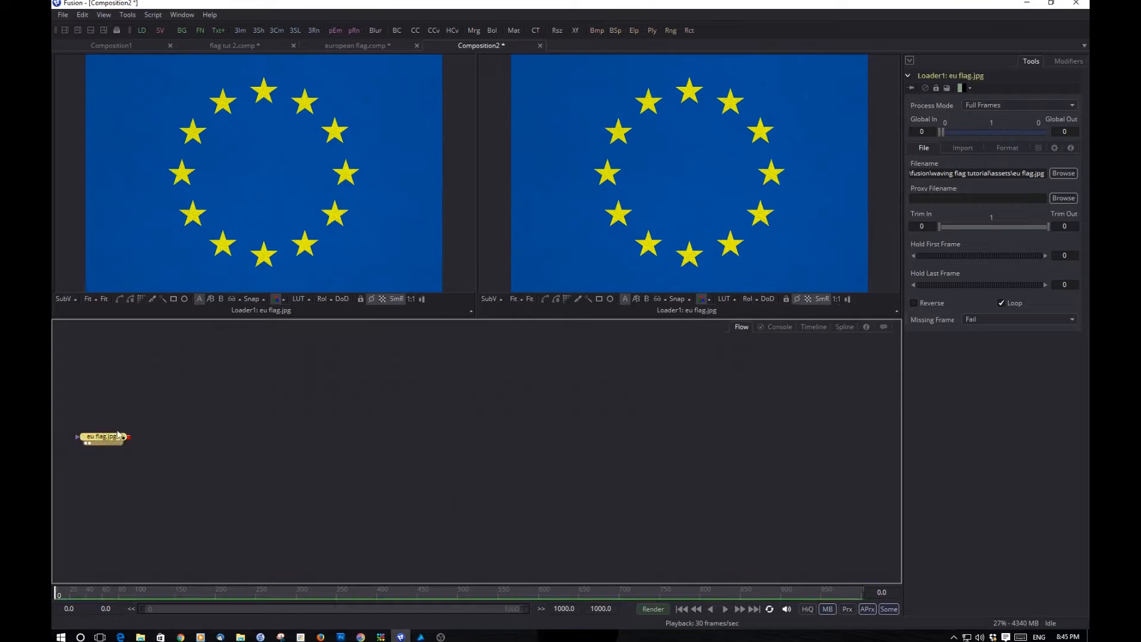
key(ctrl+space)
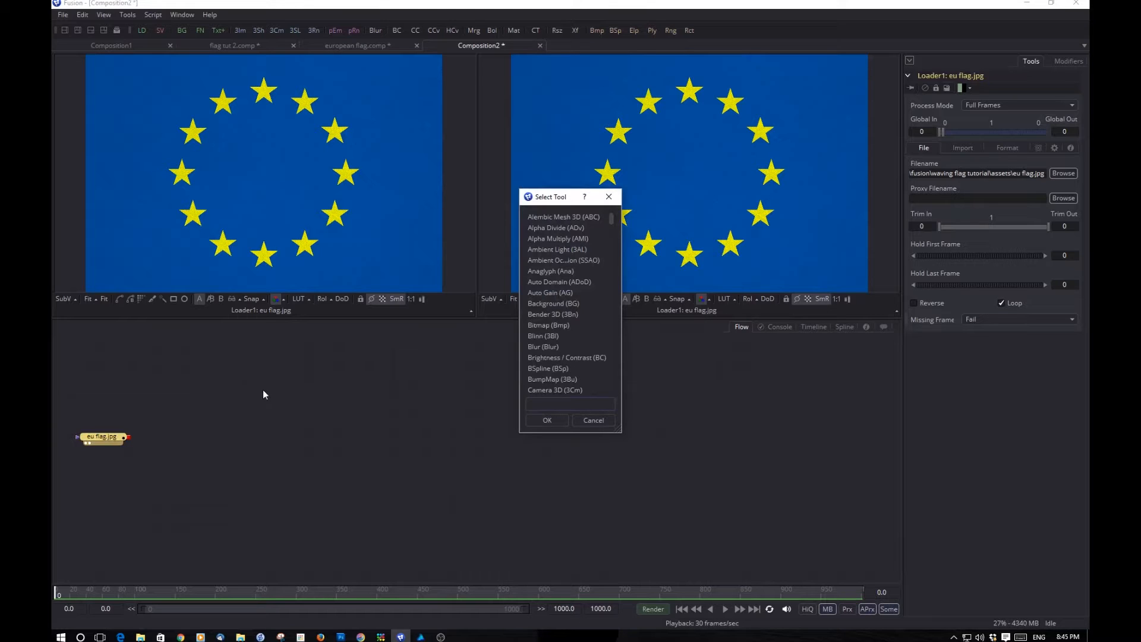
text(ima)
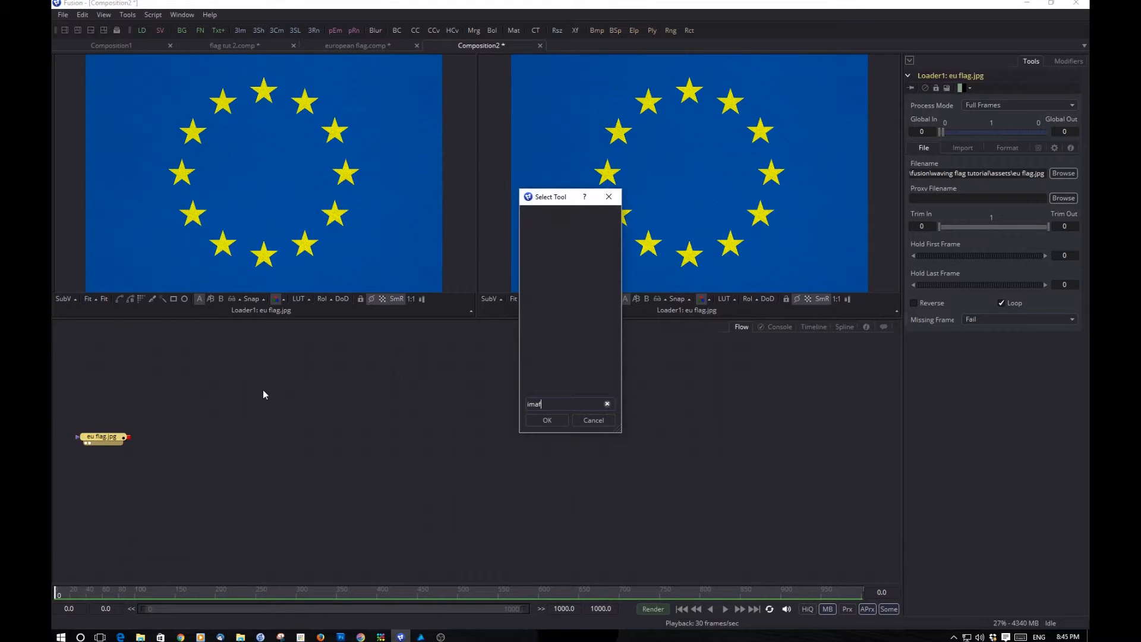
text(ge)
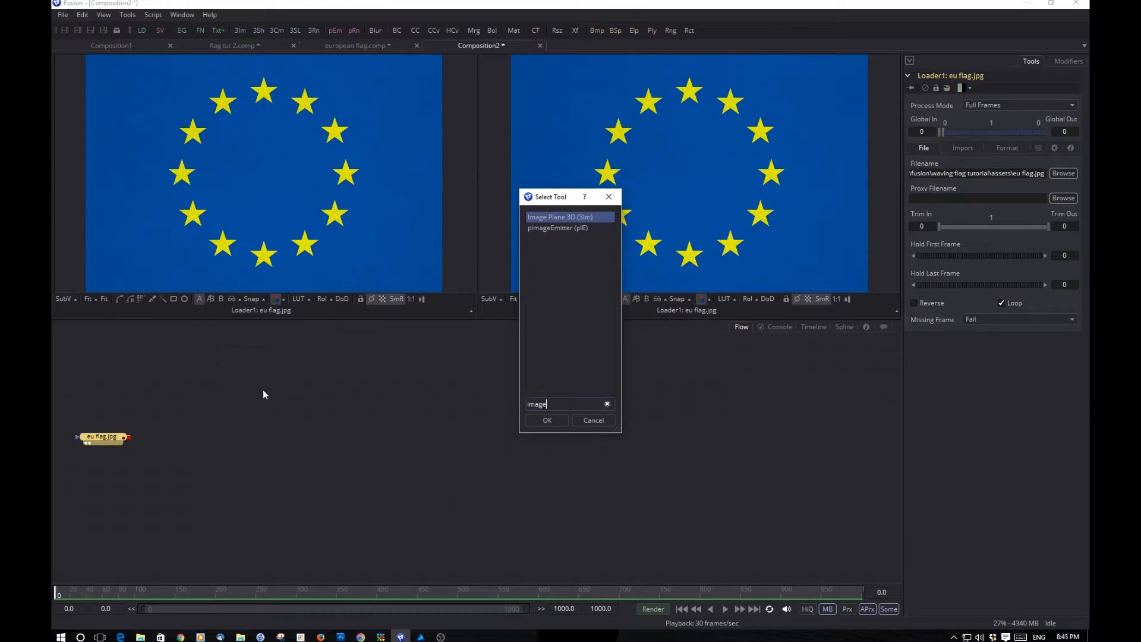
click(546, 420)
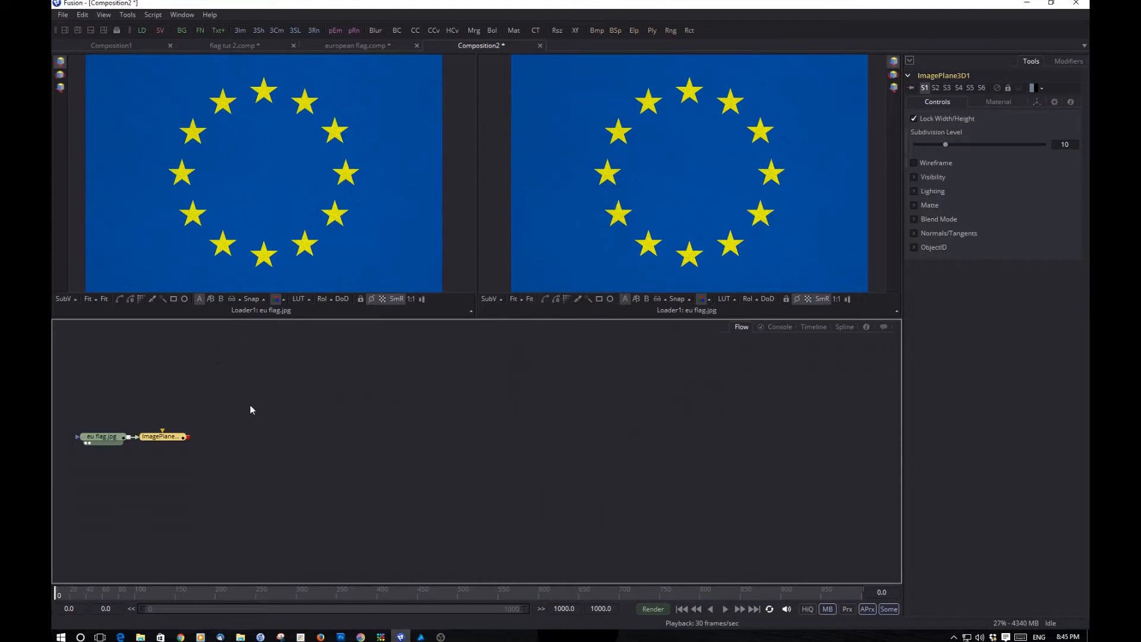
Step: Space the image plane node away from the loader, line it up, and display it in the second viewer
drag(157, 438, 177, 441)
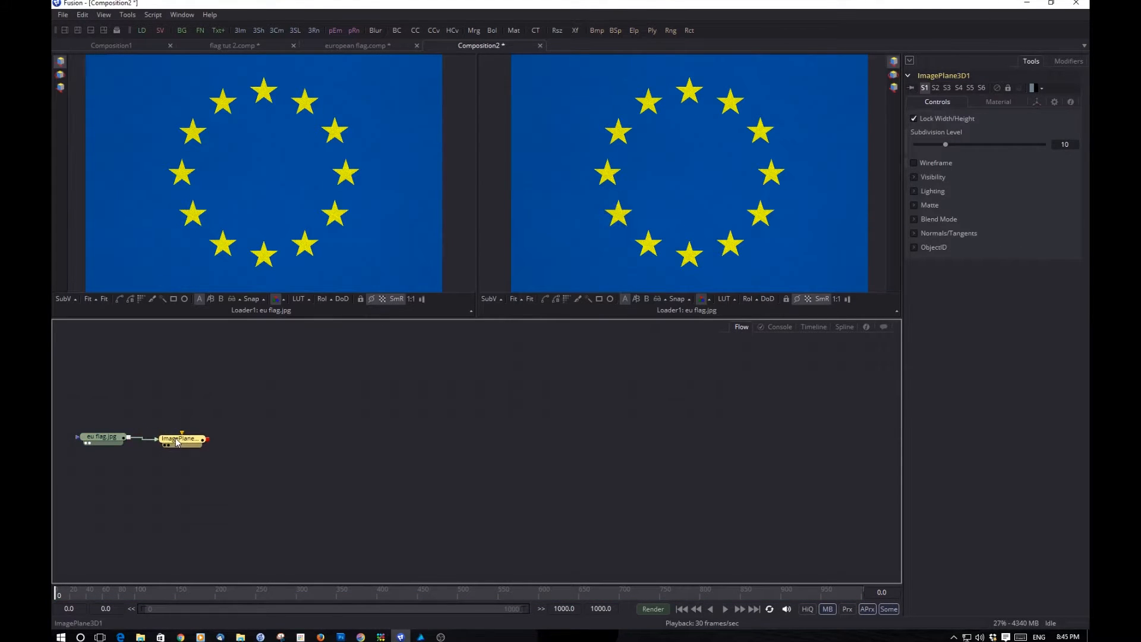
key(2)
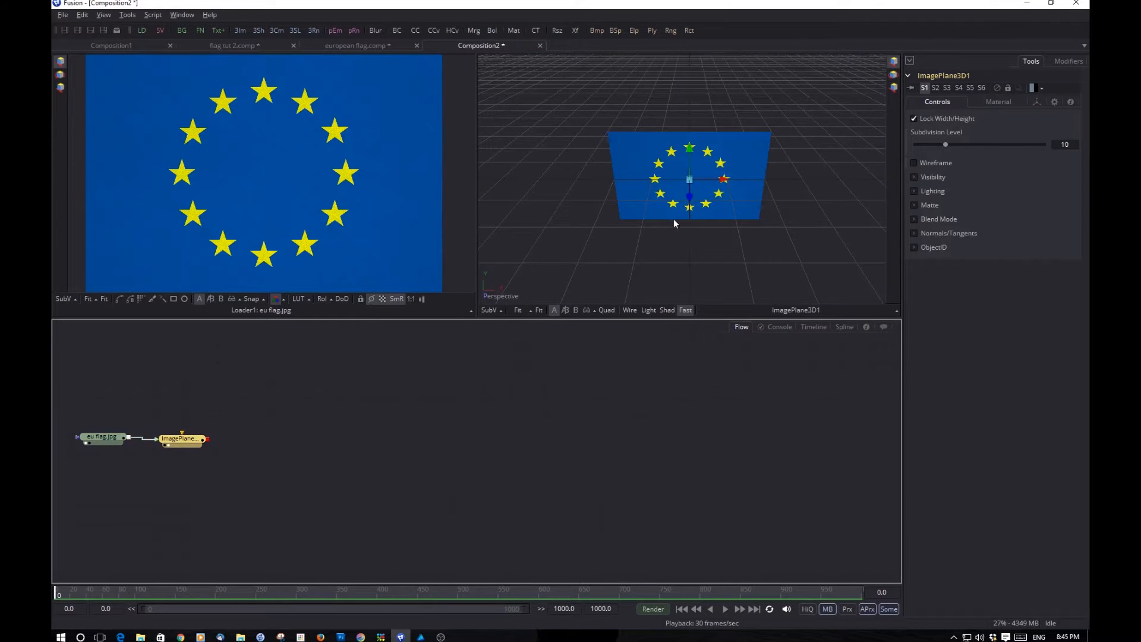
drag(674, 221, 571, 220)
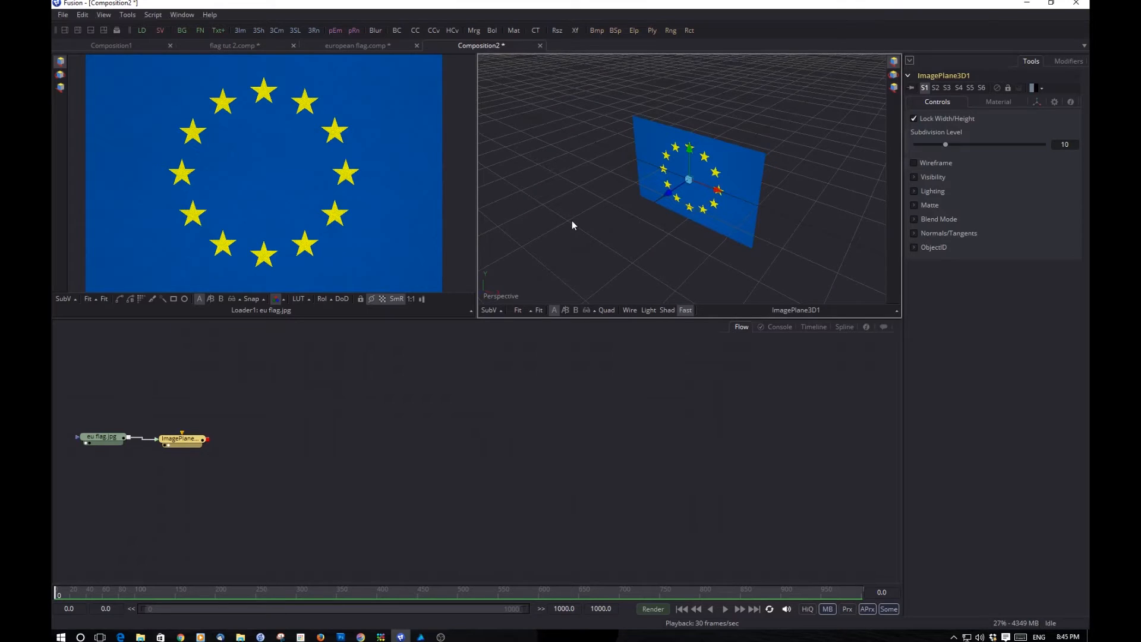
drag(190, 441, 193, 439)
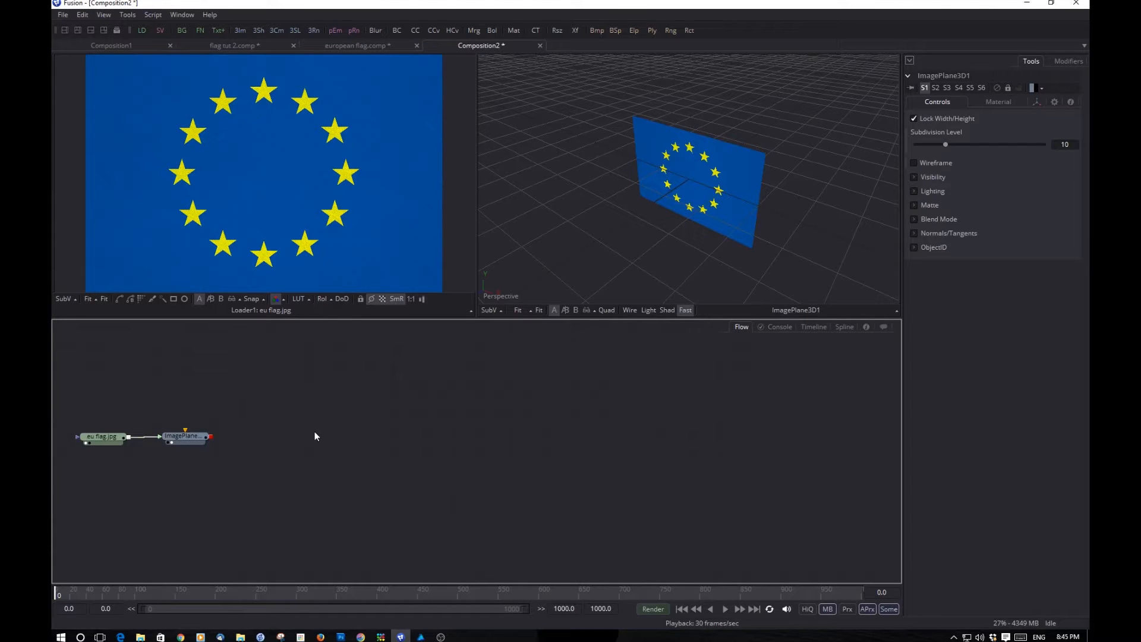
Step: Add an unconnected Displace 3D node to the flow
key(ctrl+space)
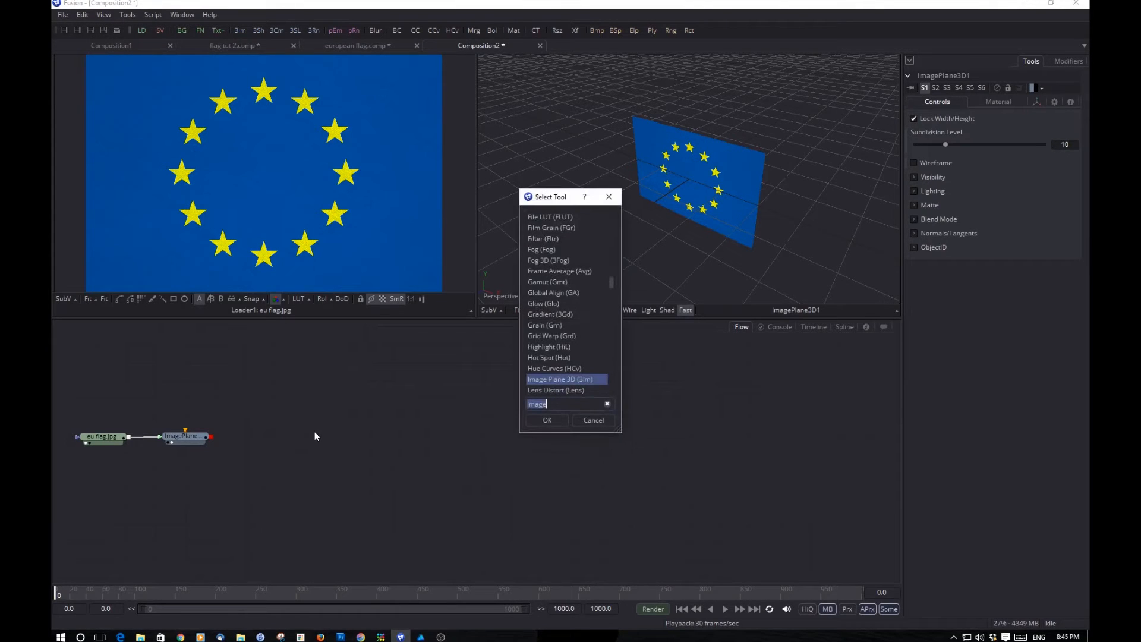
text(displa)
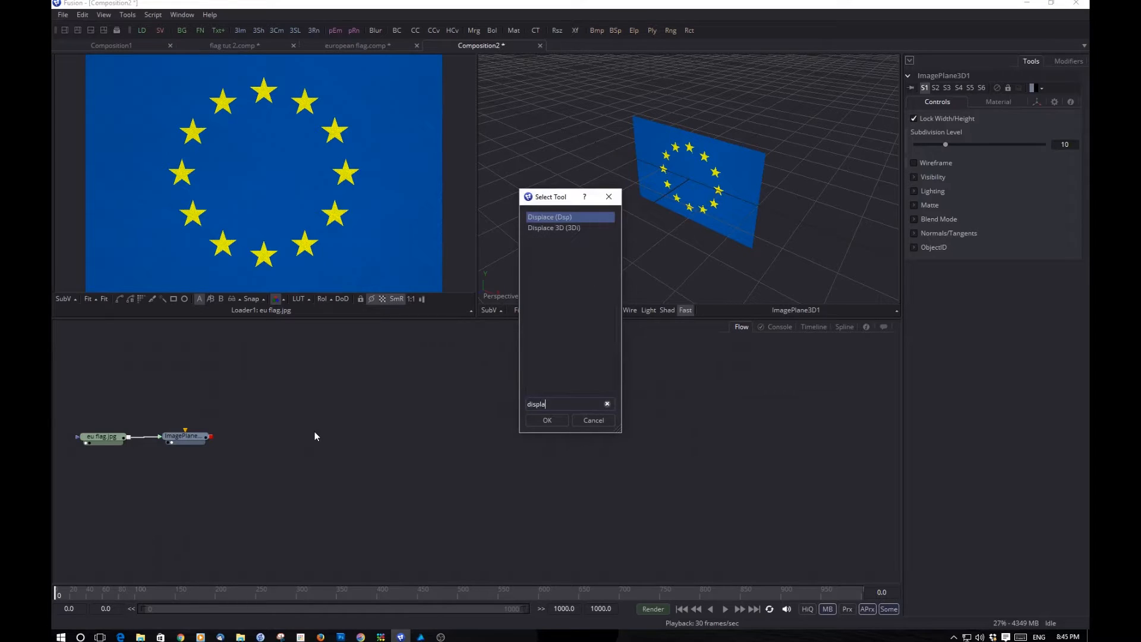
click(557, 229)
click(542, 421)
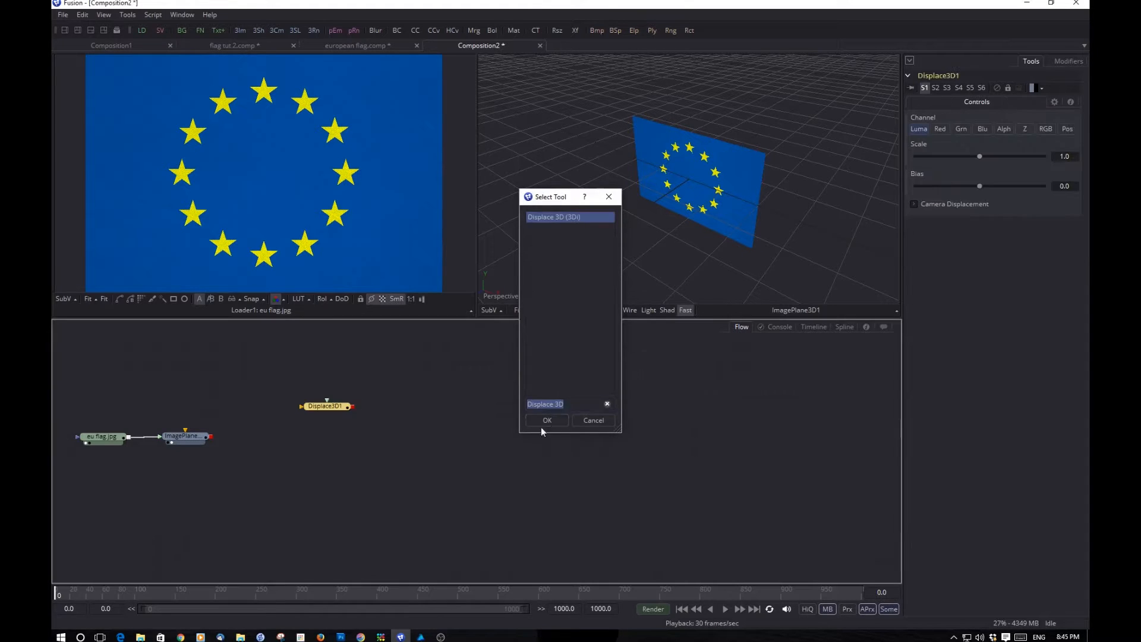
Step: Connect the image plane's output to the Displace 3D node and display the displaced result in the second viewer
drag(314, 404, 291, 440)
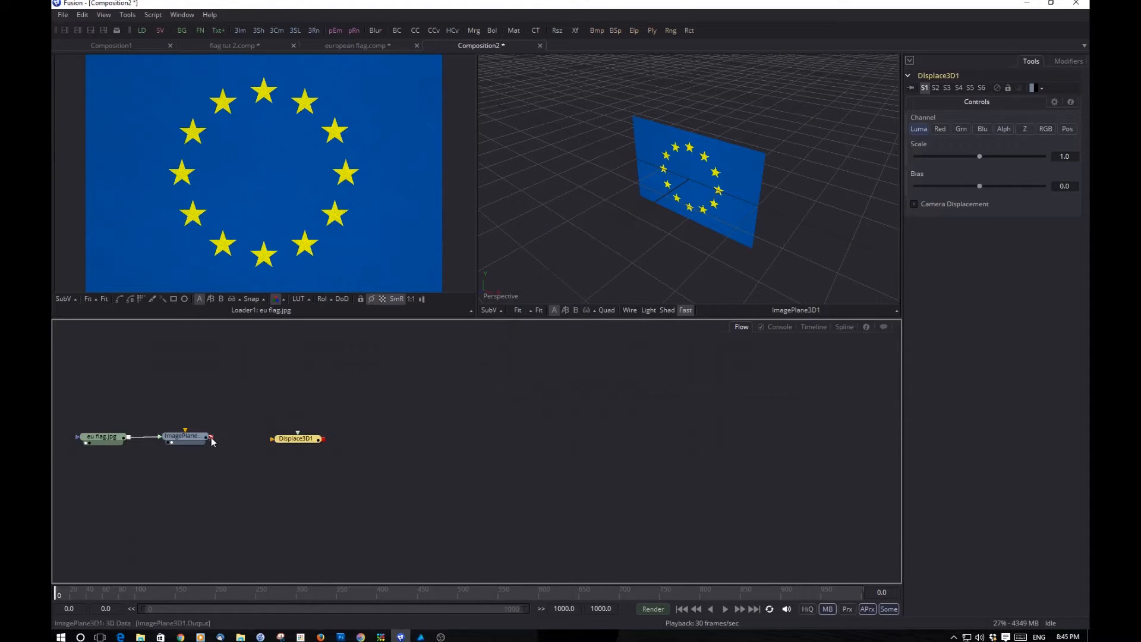
drag(210, 437, 282, 438)
key(2)
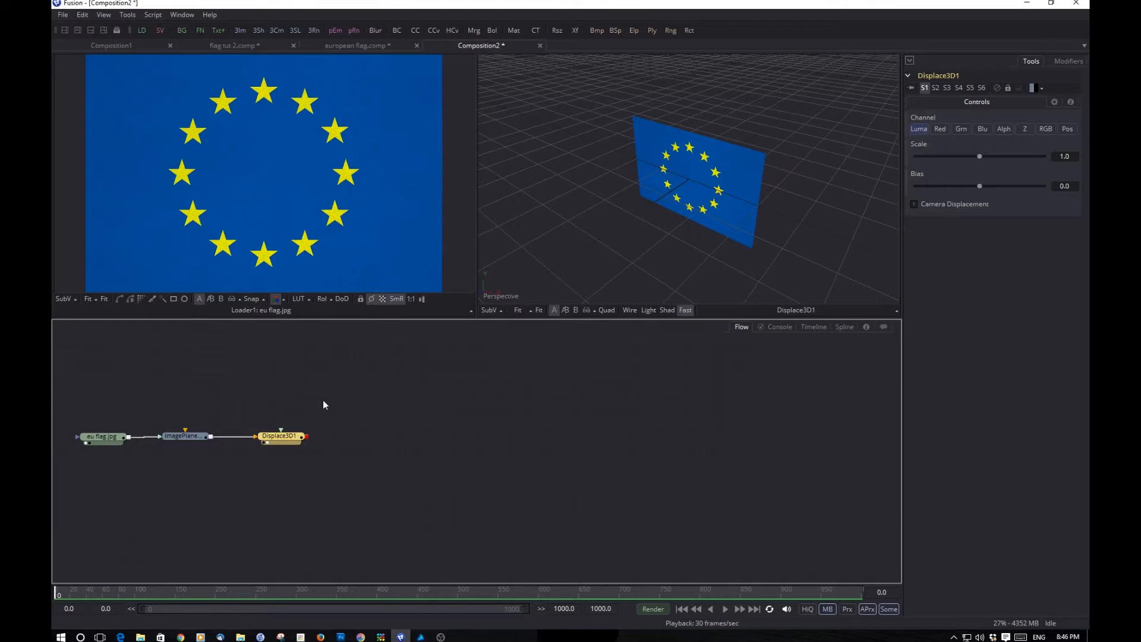
Step: Add an unconnected FastNoise node above the image plane in the flow
click(193, 366)
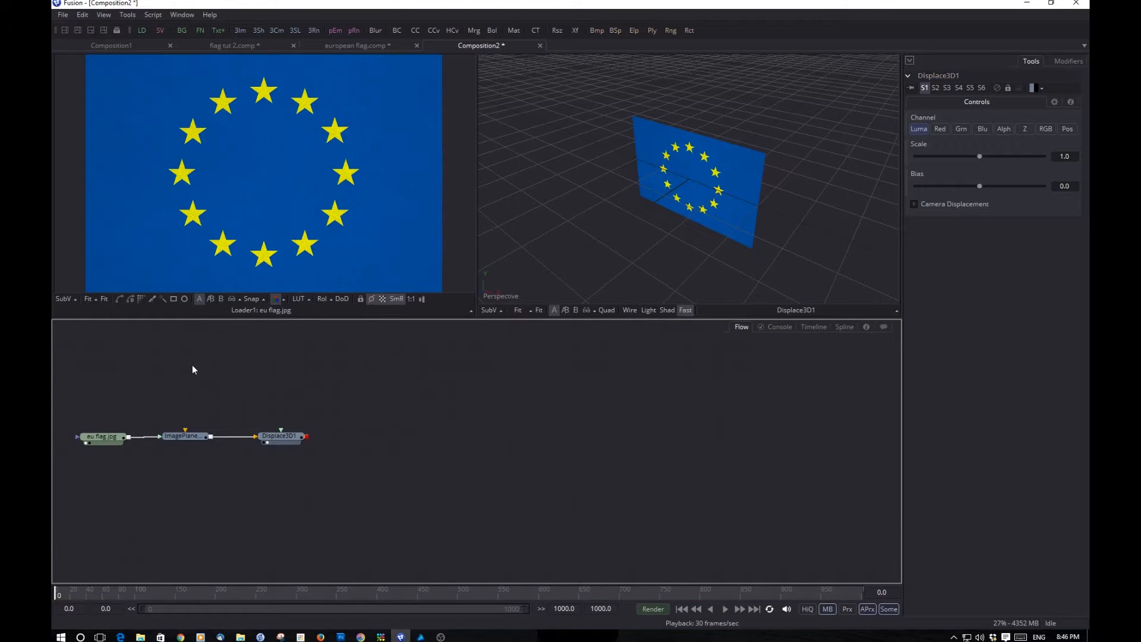
key(ctrl+space)
text(fast)
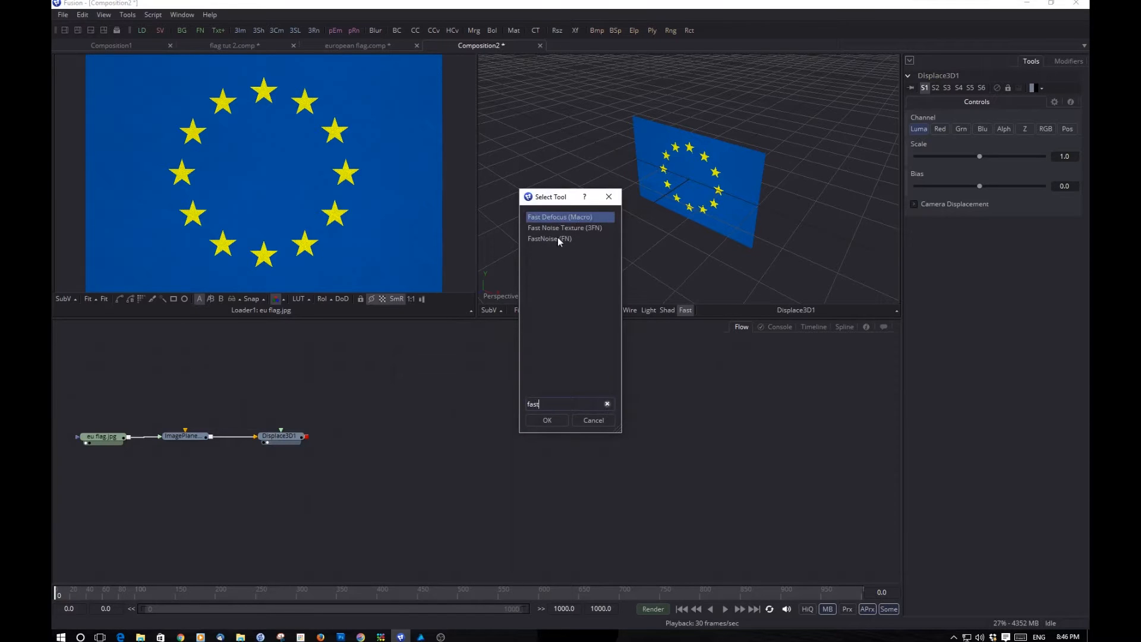
click(557, 238)
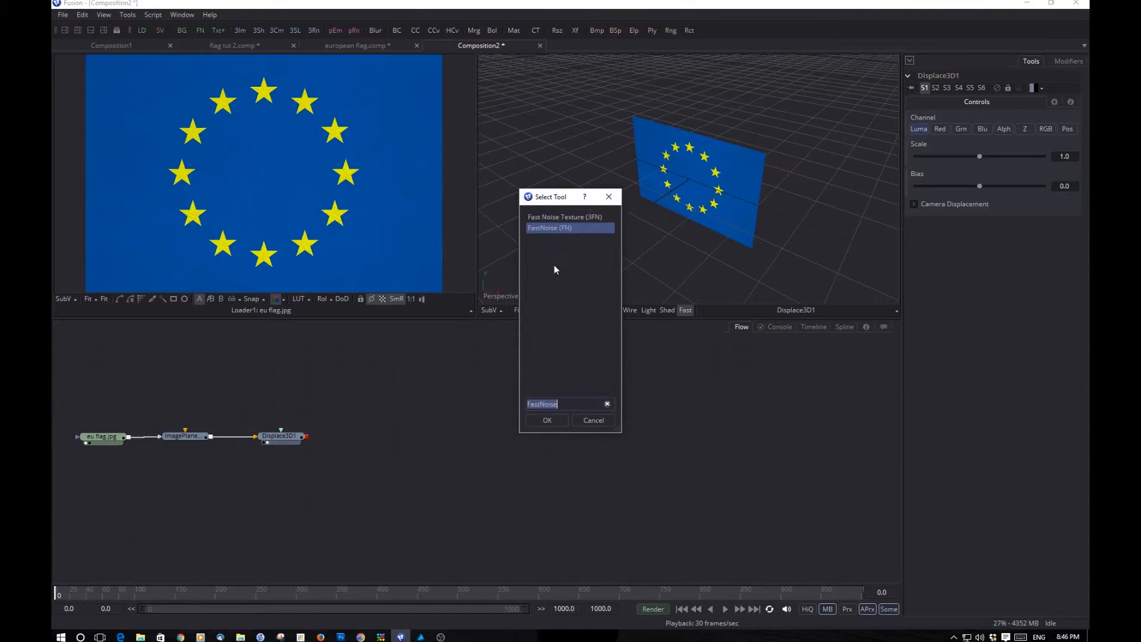
click(538, 419)
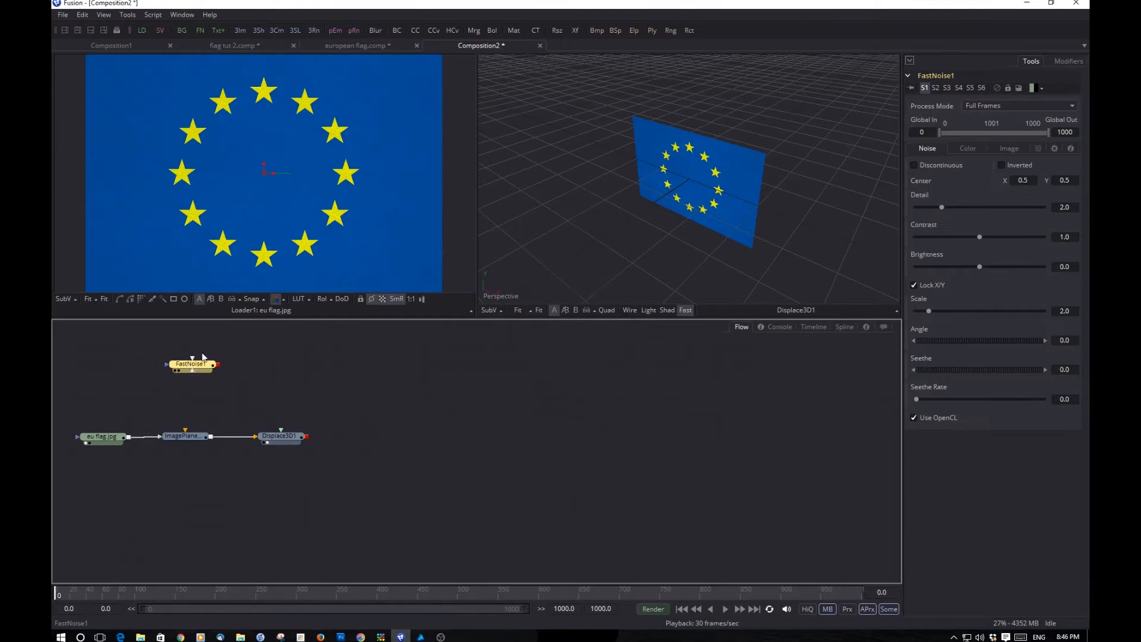
Step: Display the FastNoise node in the first viewer, reposition it, and connect its output to the Displace 3D node's displacement input
key(1)
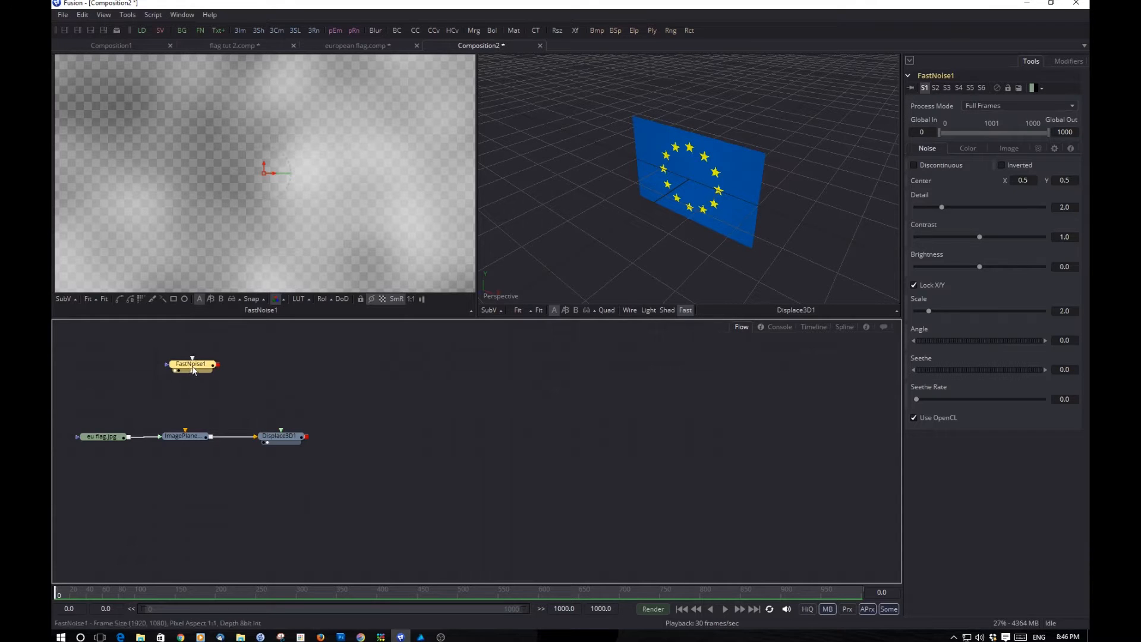
drag(192, 369, 216, 378)
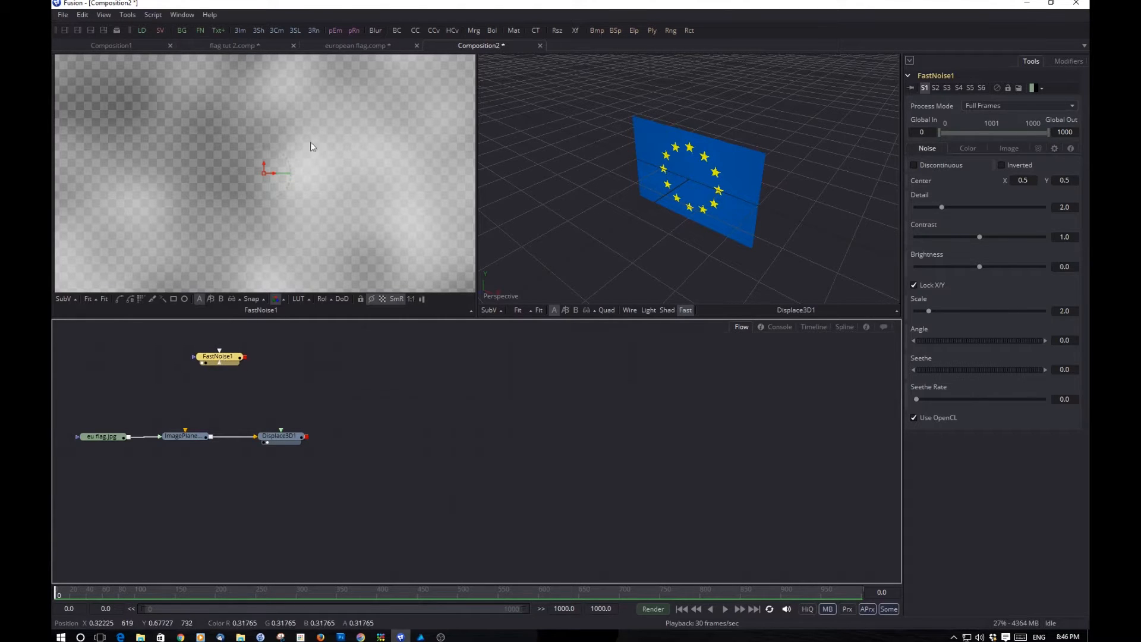
drag(244, 357, 283, 437)
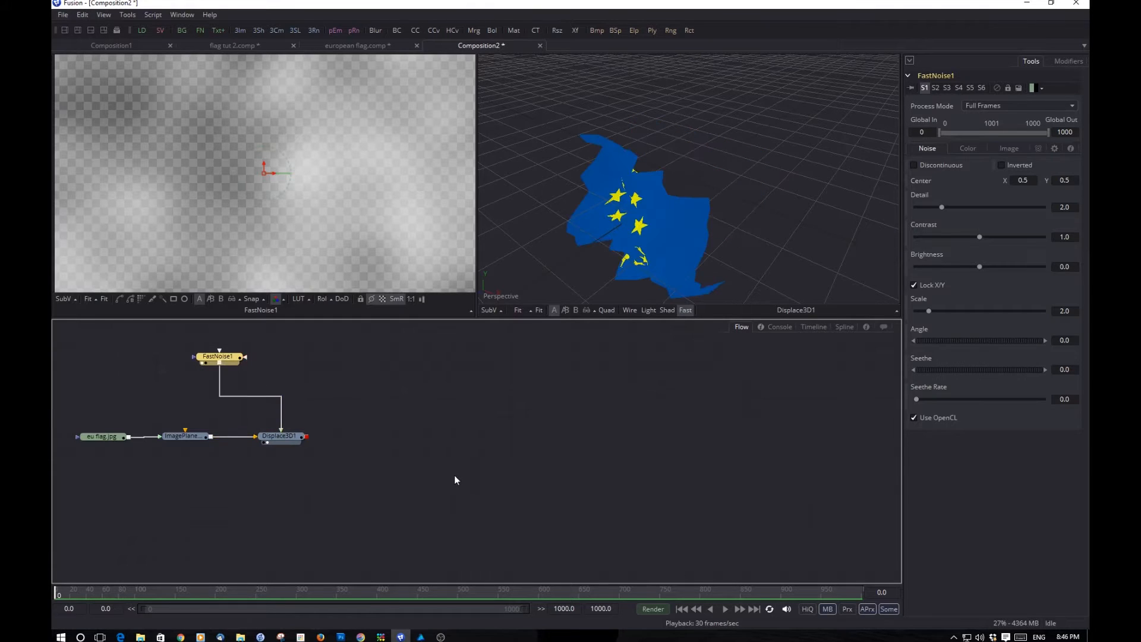
Step: Turn on lighting in the 3D viewer so the displaced flag is shaded
click(649, 310)
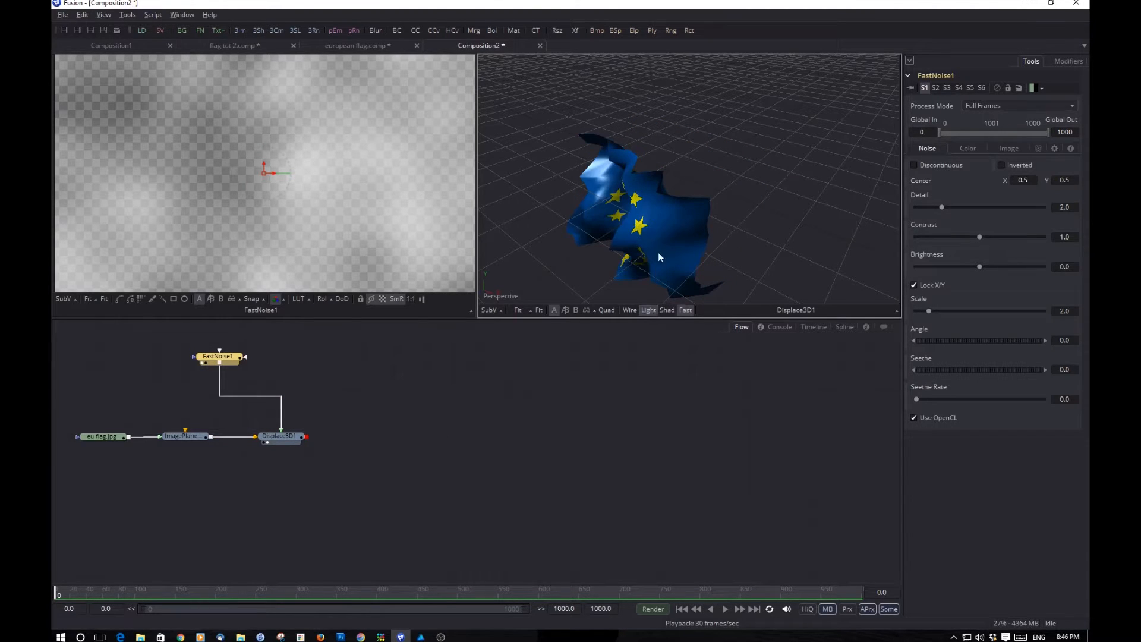
drag(658, 252, 752, 162)
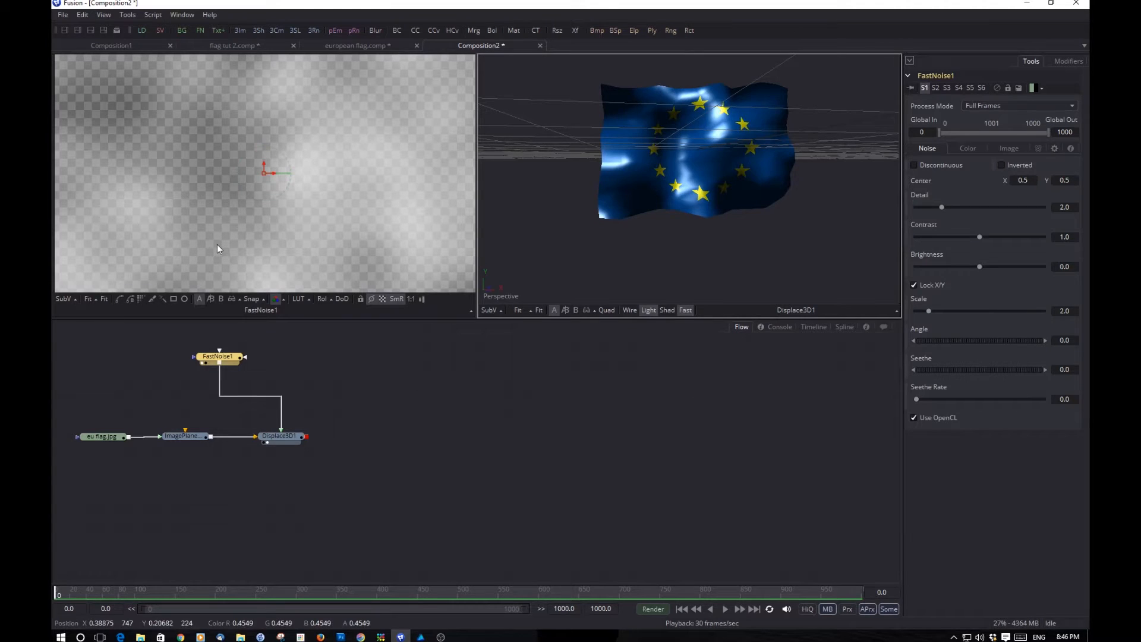
Step: Set the FastNoise image size to a width of 3000 and a height of 2000
click(218, 359)
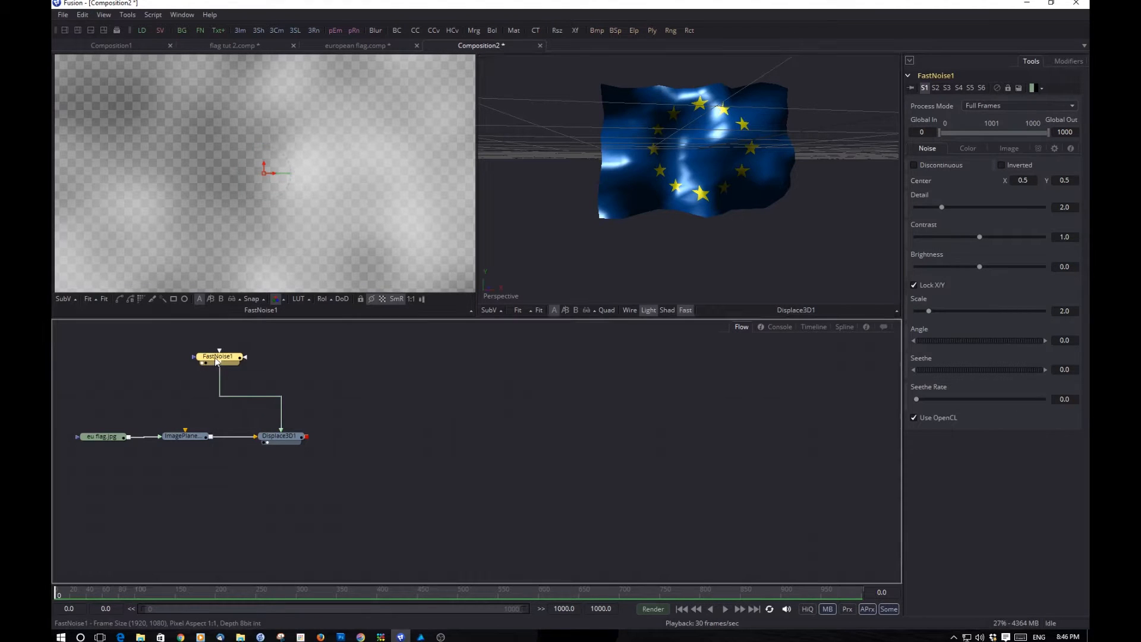
click(1010, 149)
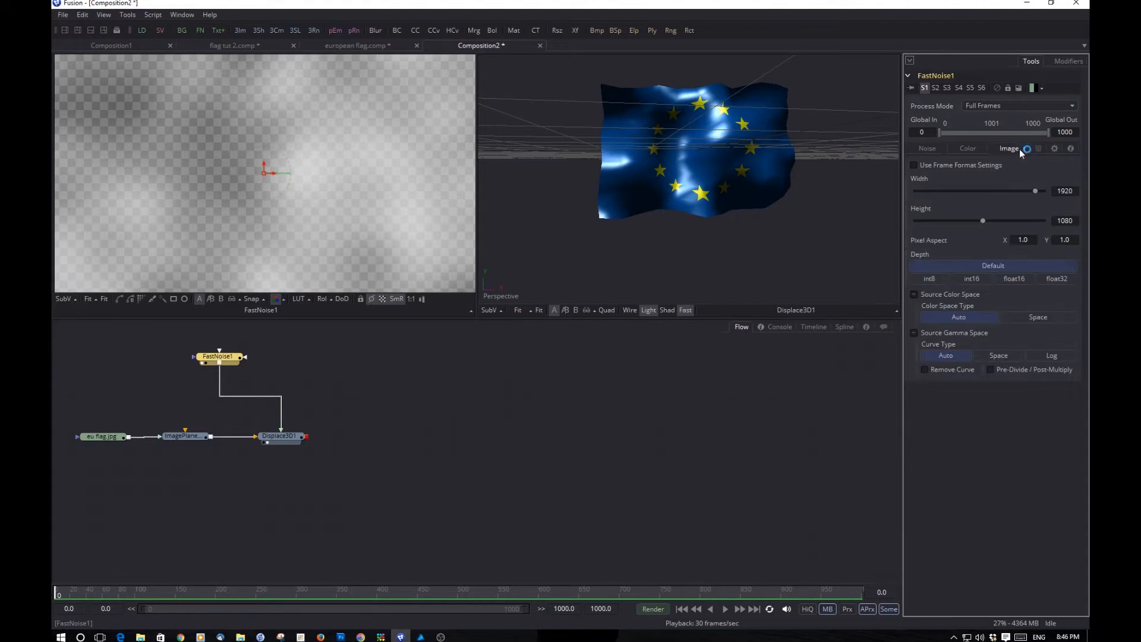
click(1064, 191)
text(3000)
click(1062, 221)
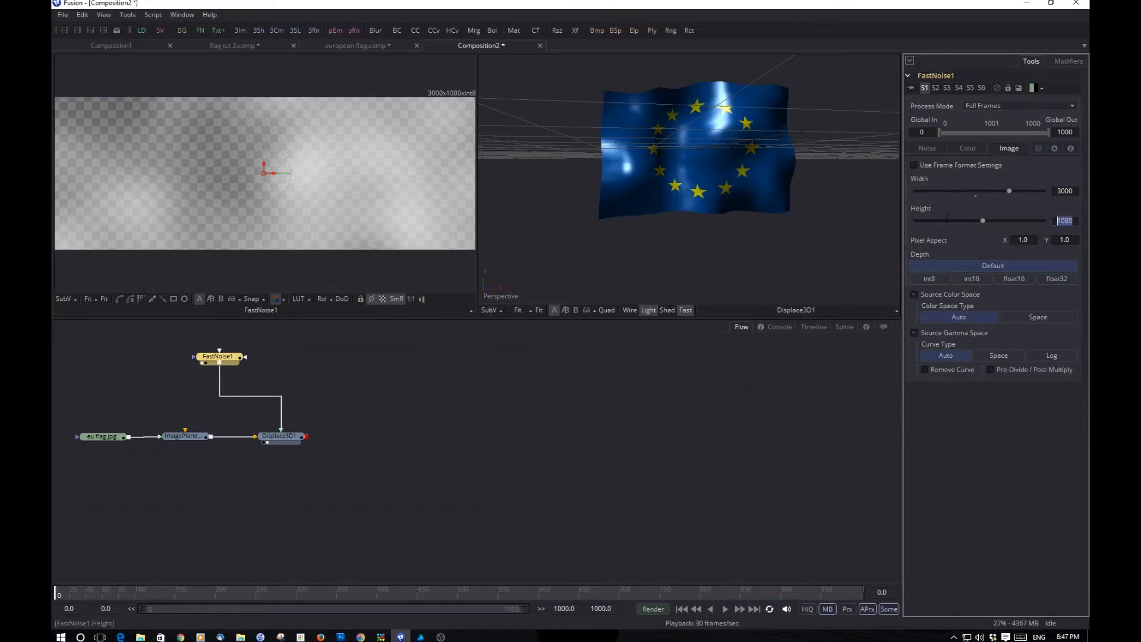
text(2000)
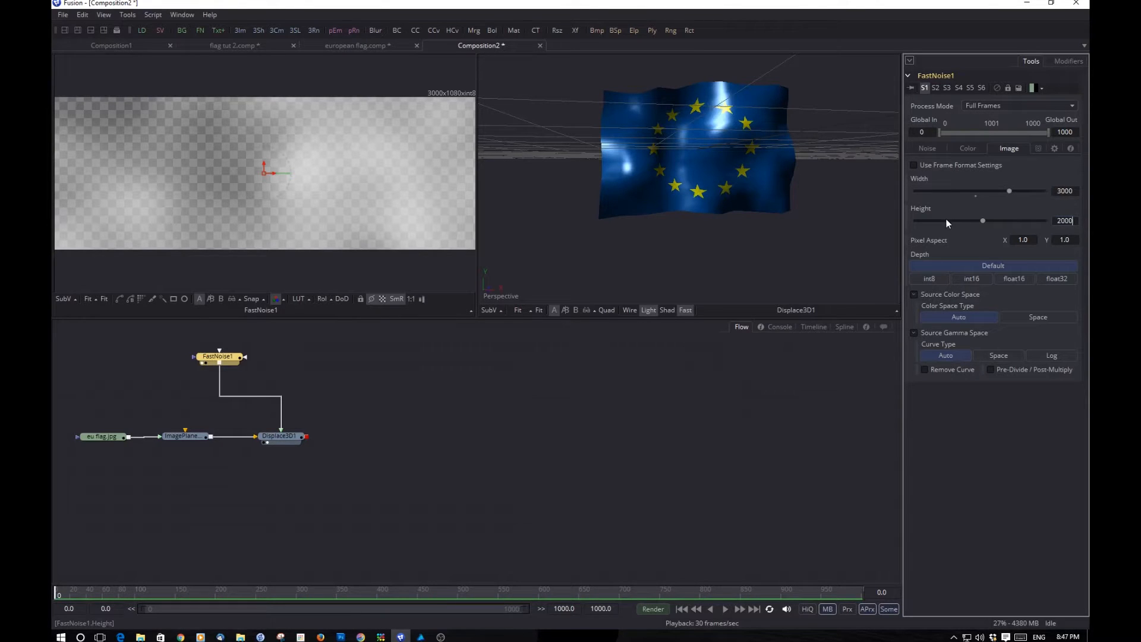
key(Return)
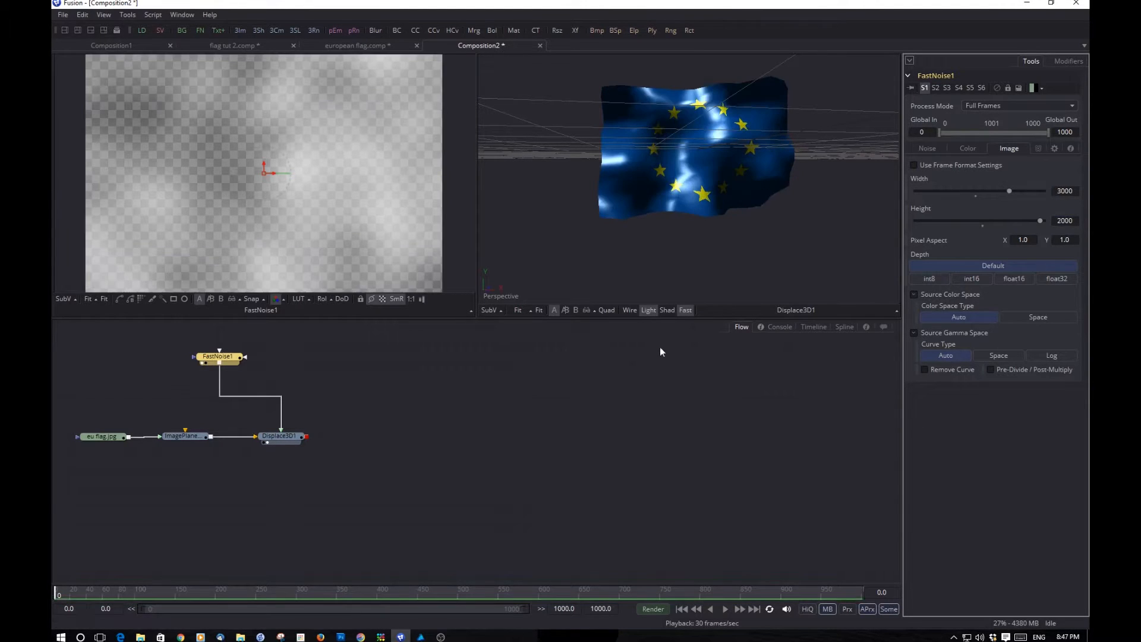
Step: Reduce the FastNoise scale to about 0.51 for broader waves in the flag
drag(614, 227, 603, 258)
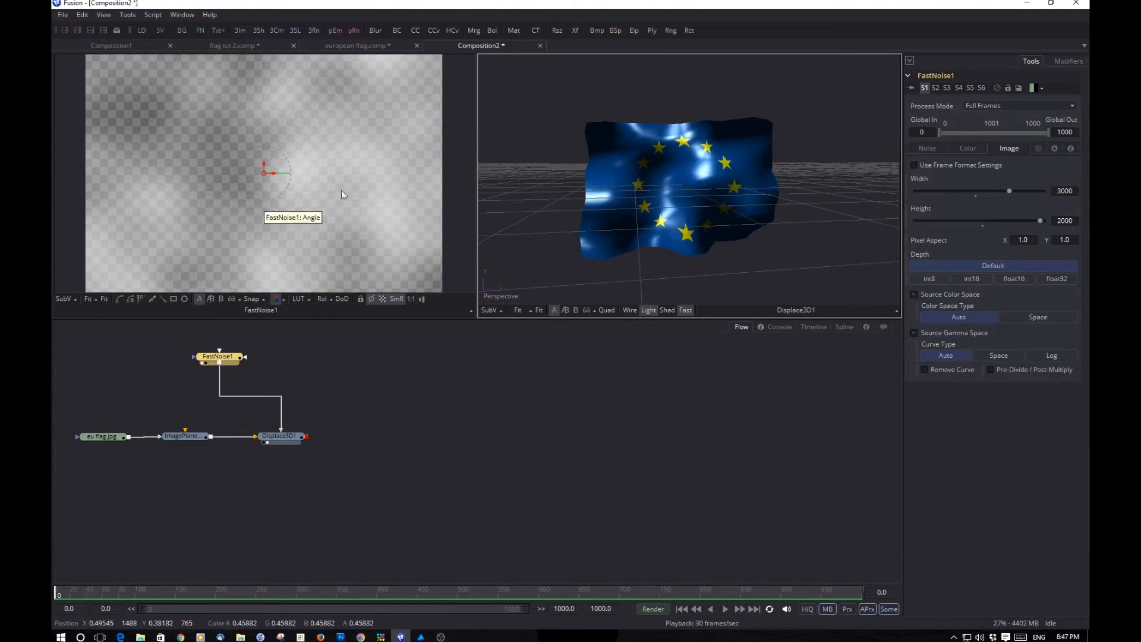
drag(745, 180, 649, 215)
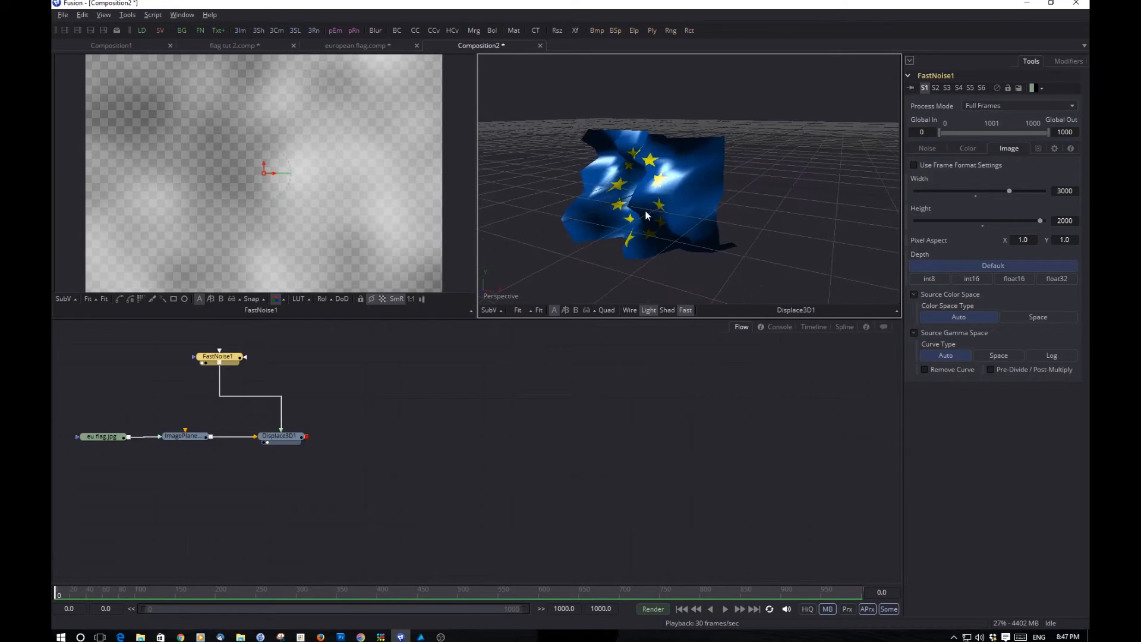
click(223, 357)
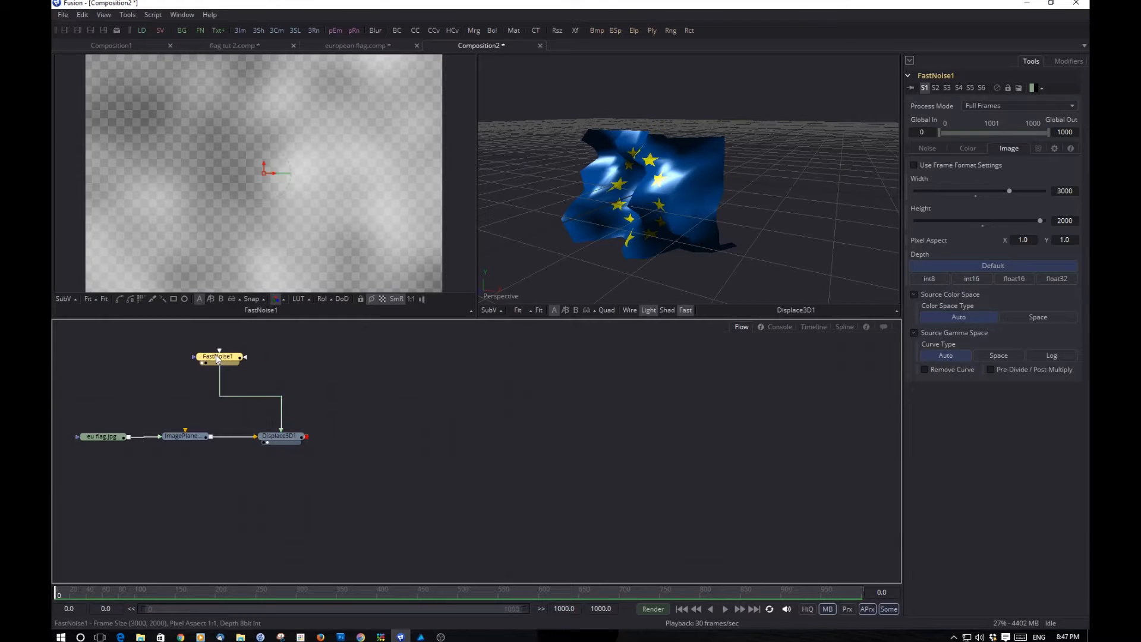
click(926, 148)
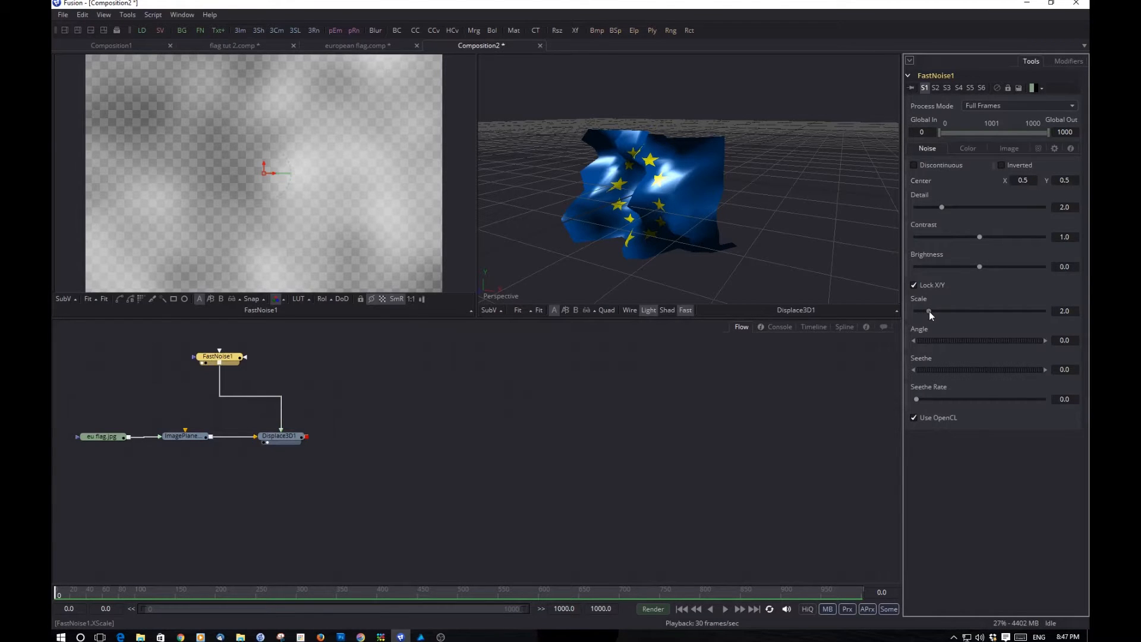
drag(929, 311, 920, 315)
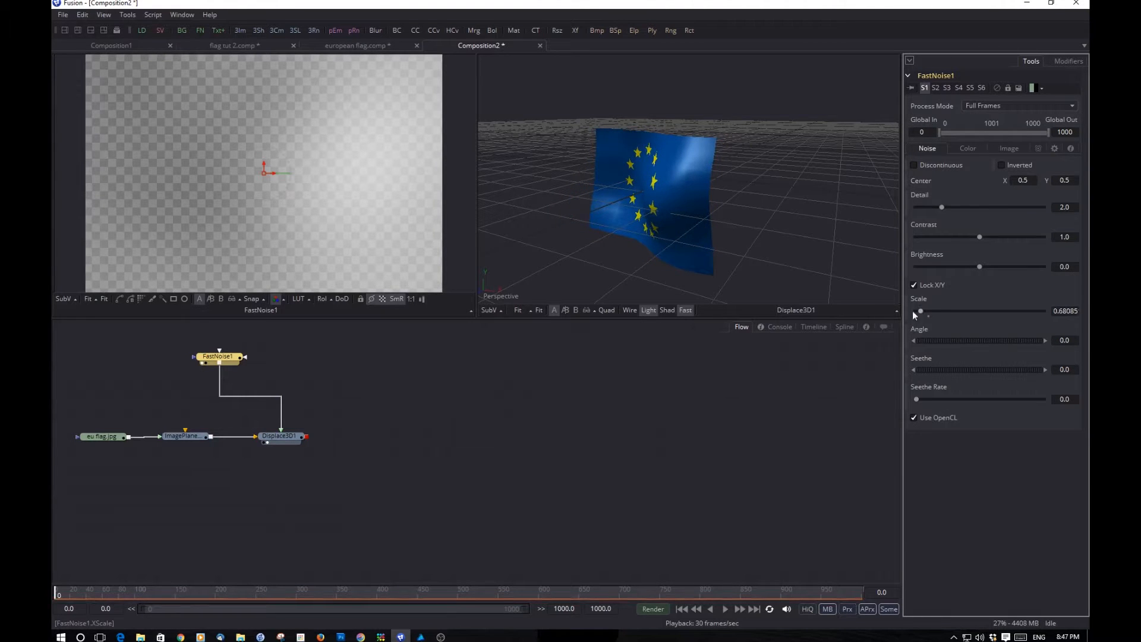
drag(777, 263, 1013, 256)
drag(919, 313, 640, 256)
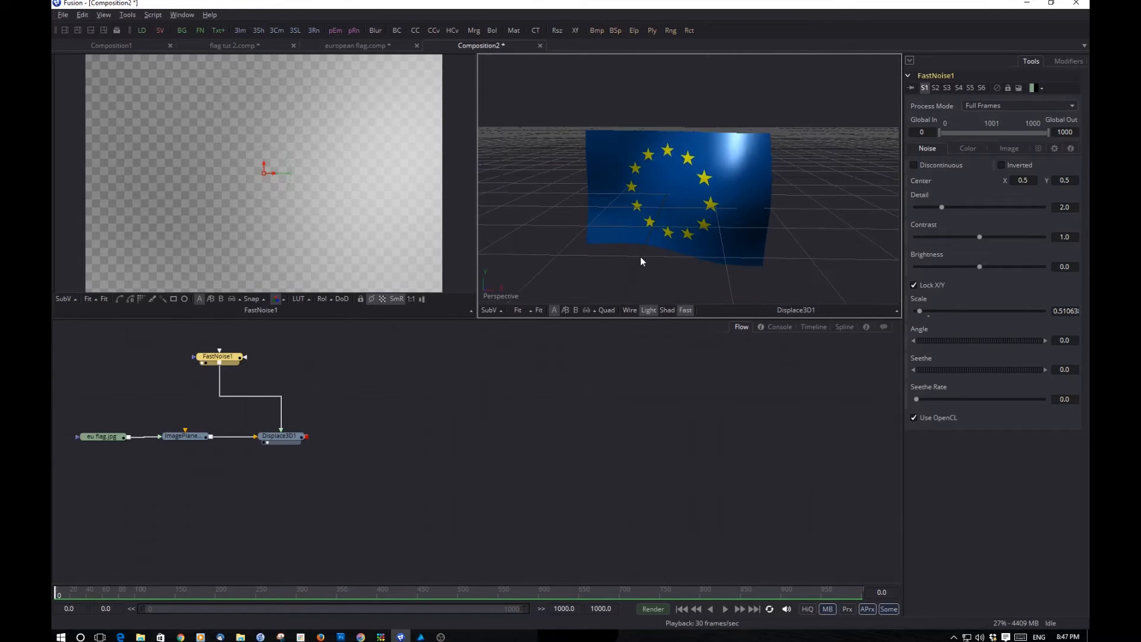
Step: Lower the FastNoise contrast to about 0.97 and its brightness to about -0.15
click(940, 206)
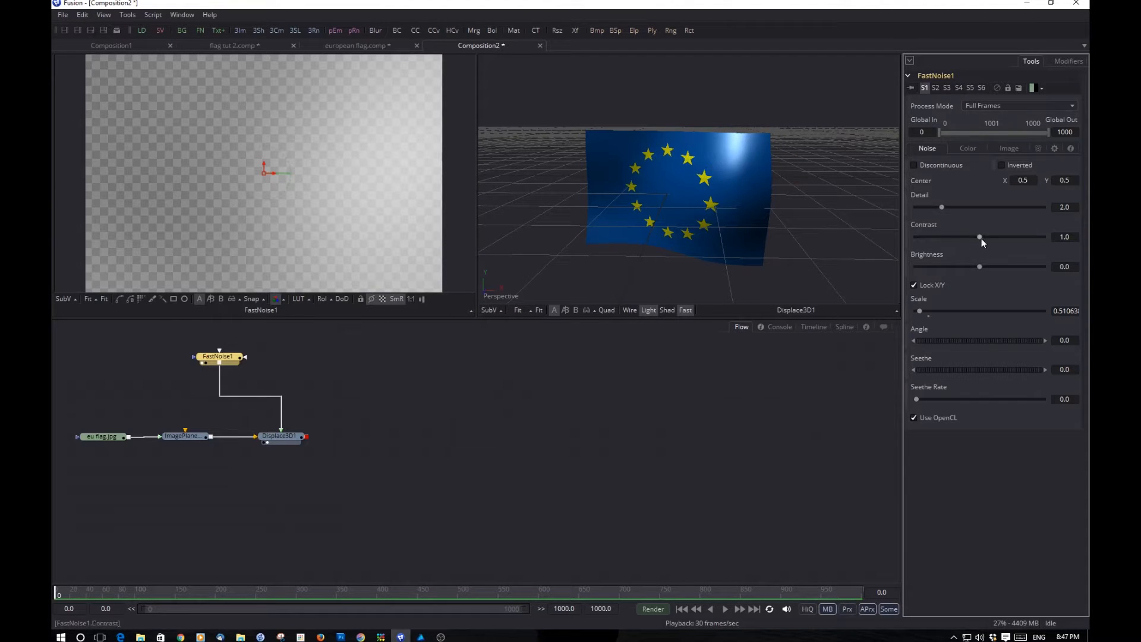
mouse_move(980, 237)
mouse_down()
mouse_move(953, 240)
mouse_move(985, 238)
mouse_move(956, 267)
mouse_move(968, 265)
mouse_up()
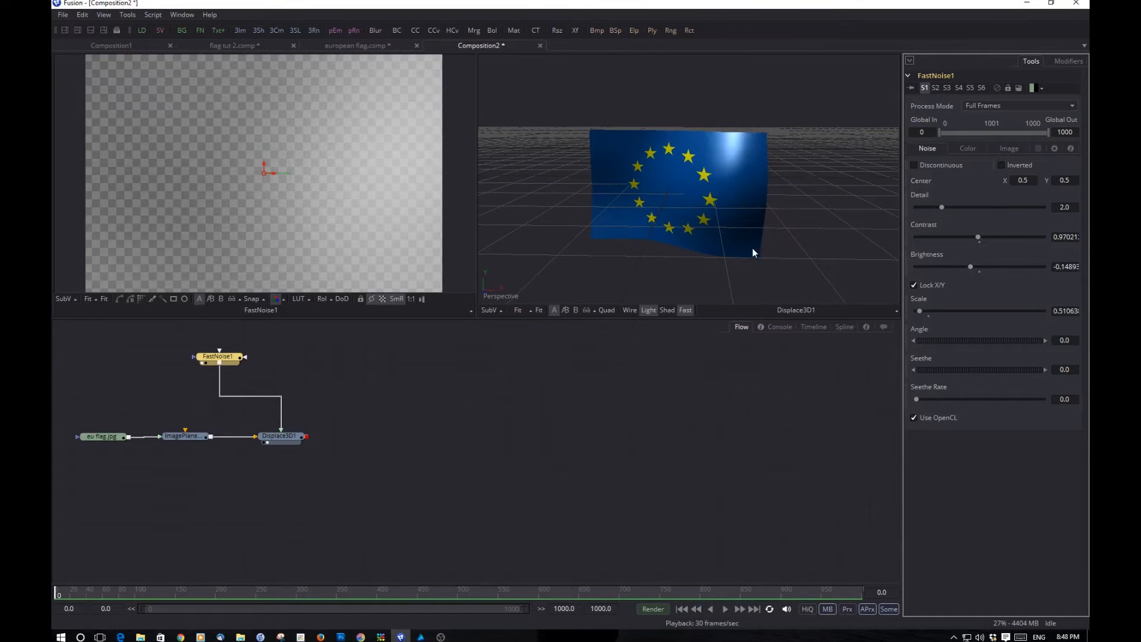
drag(752, 252, 802, 254)
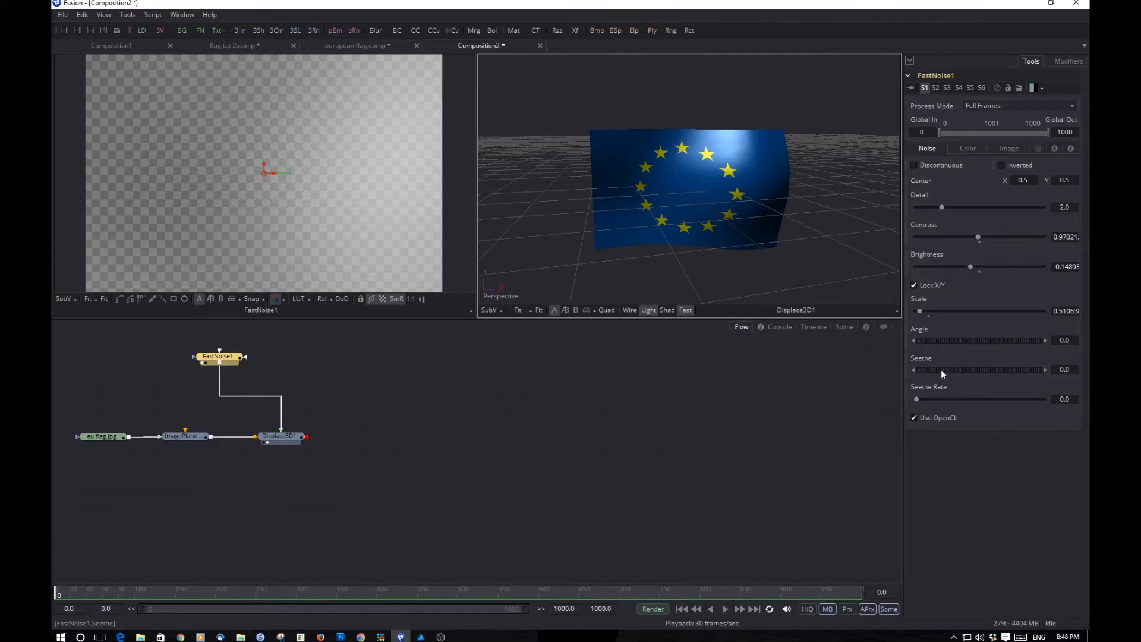
Step: Try a Seethe Rate of 0.1 on the FastNoise, play the animation, and return to the first frame
click(935, 403)
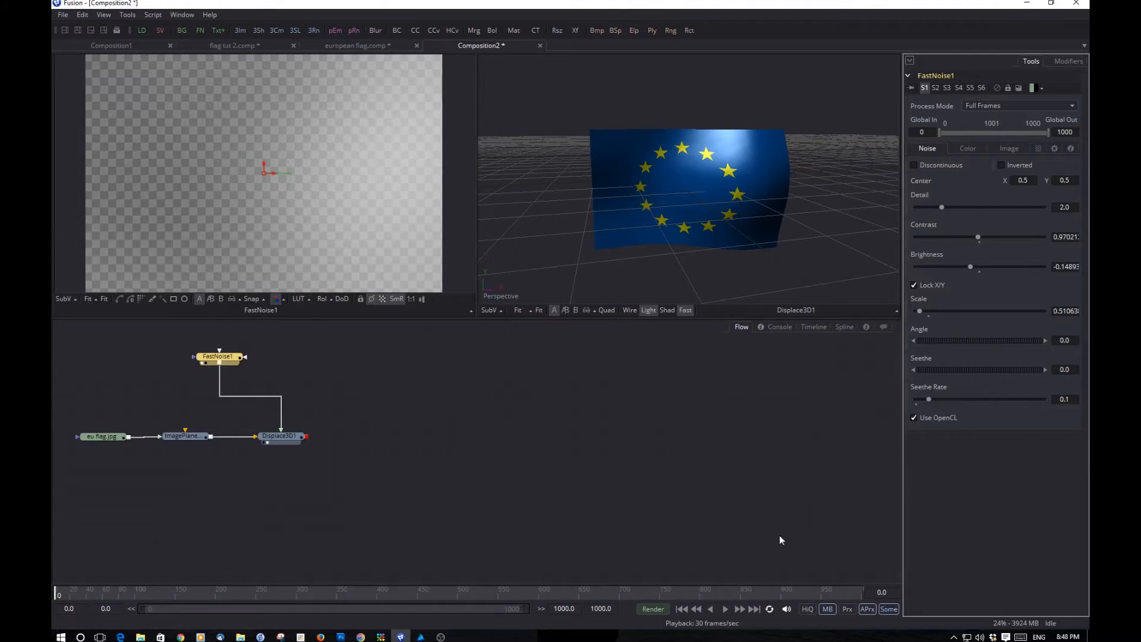
click(728, 609)
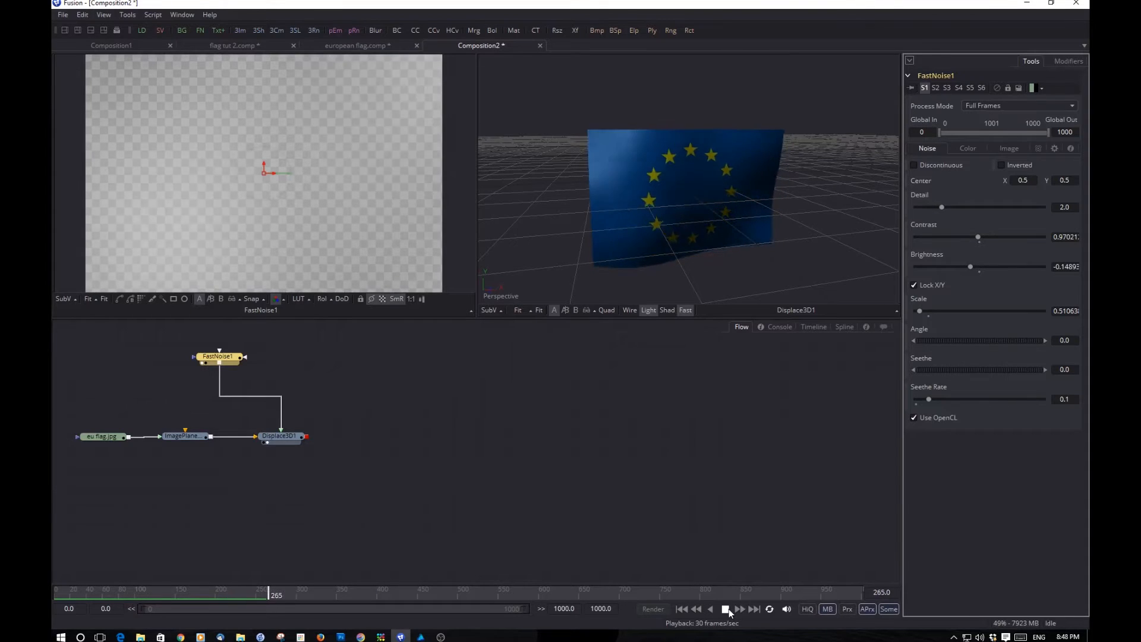
click(726, 610)
click(685, 610)
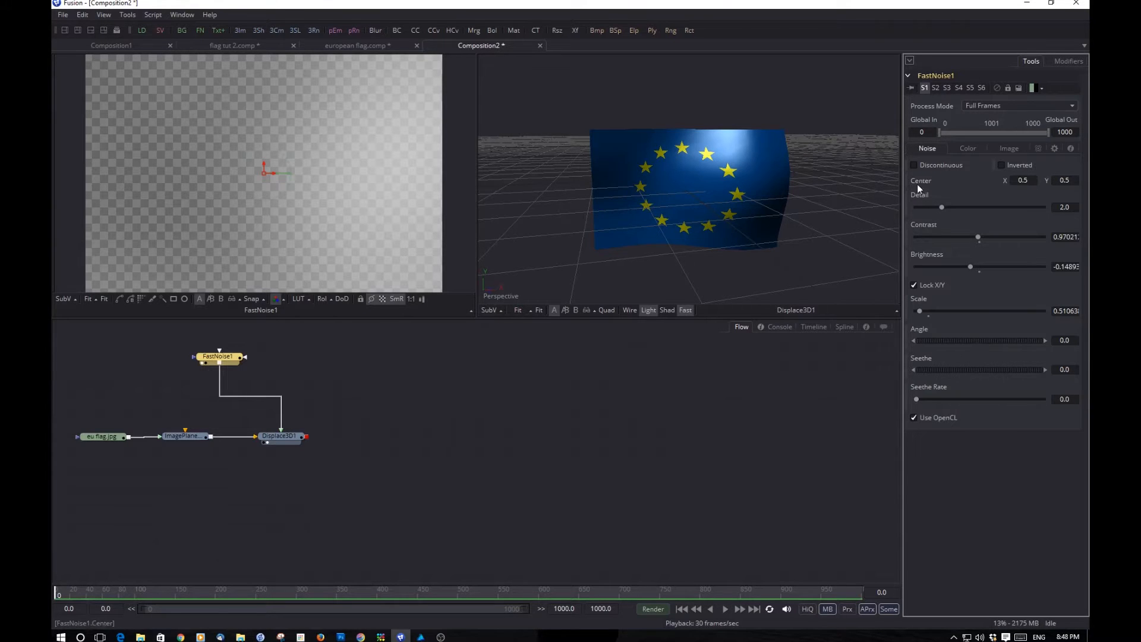
Step: Try moving the noise center in the first viewer, and undo the move
click(266, 172)
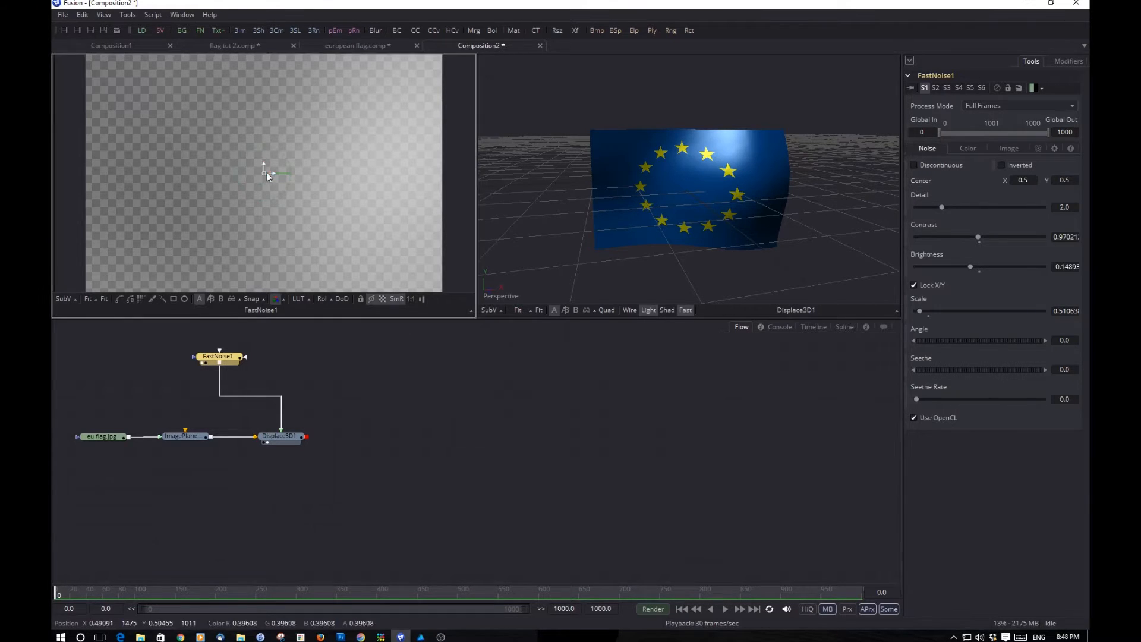
drag(262, 175, 310, 160)
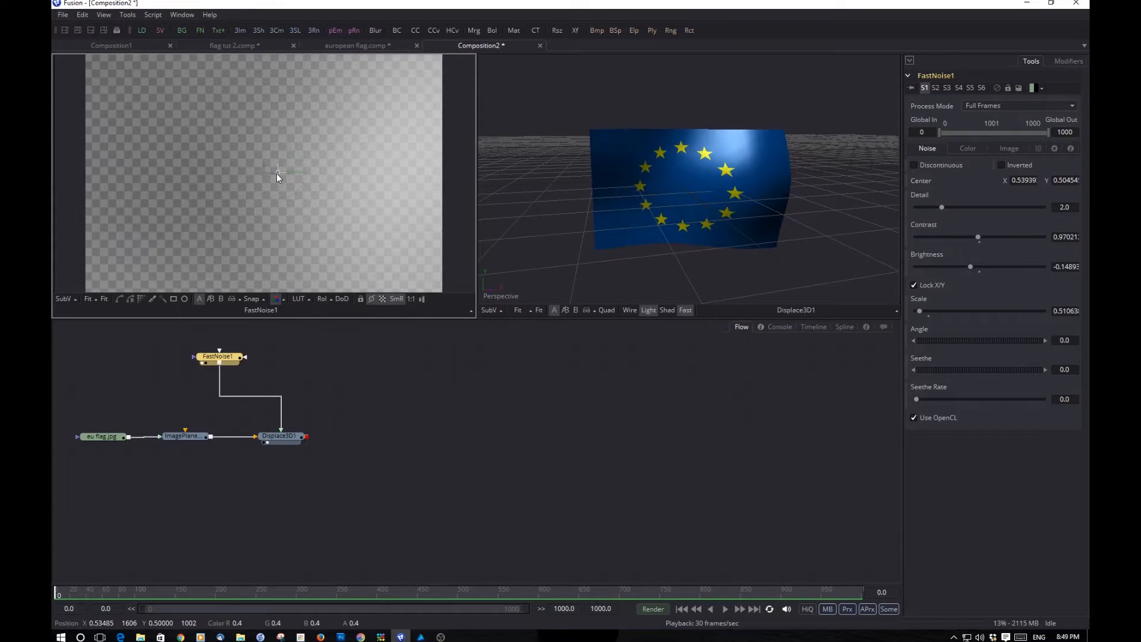
drag(277, 173, 280, 173)
key(ctrl+z)
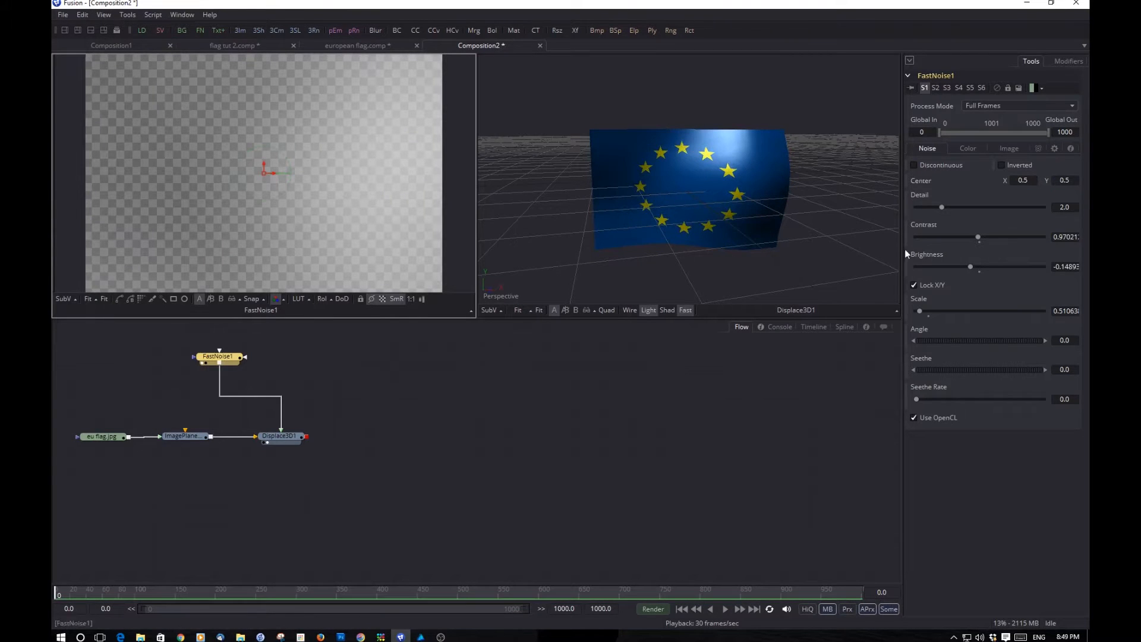
Step: Add an expression to the FastNoise Center and set it to Point(time, time)
right_click(924, 179)
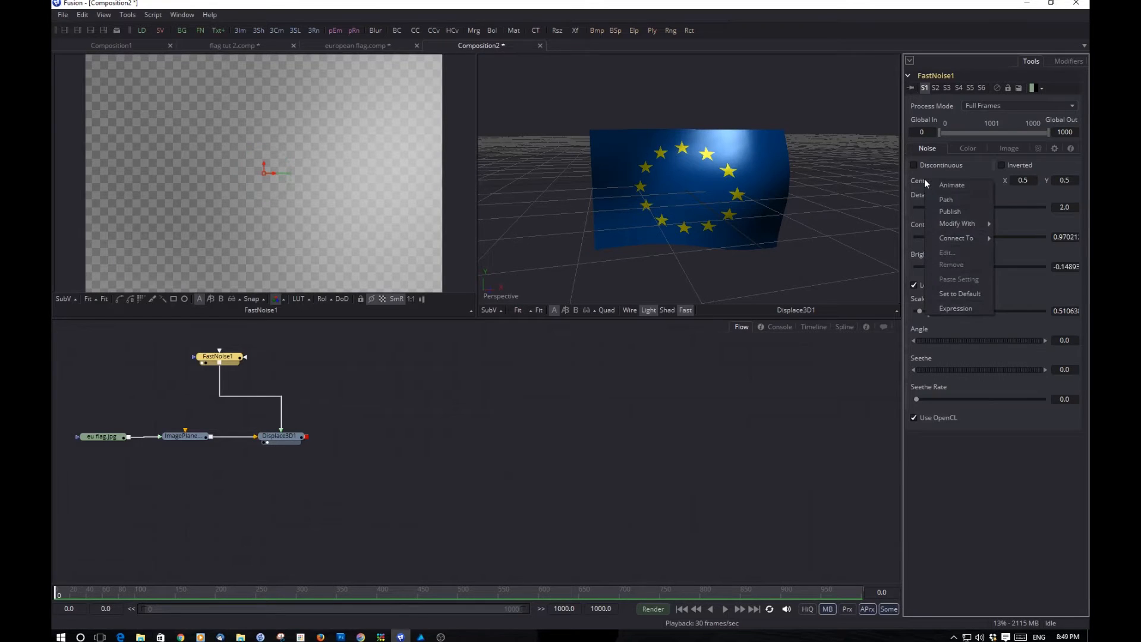
click(971, 309)
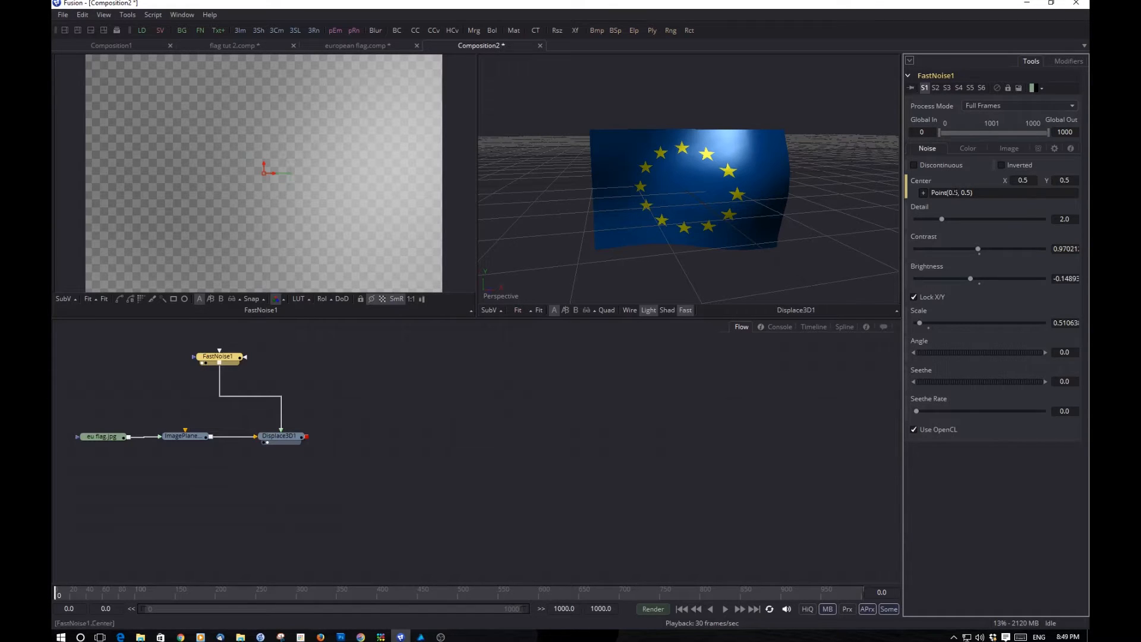
click(958, 192)
key(BackSpace)
key(BackSpace)
key(BackSpace)
text(time)
drag(967, 192, 975, 193)
text(time)
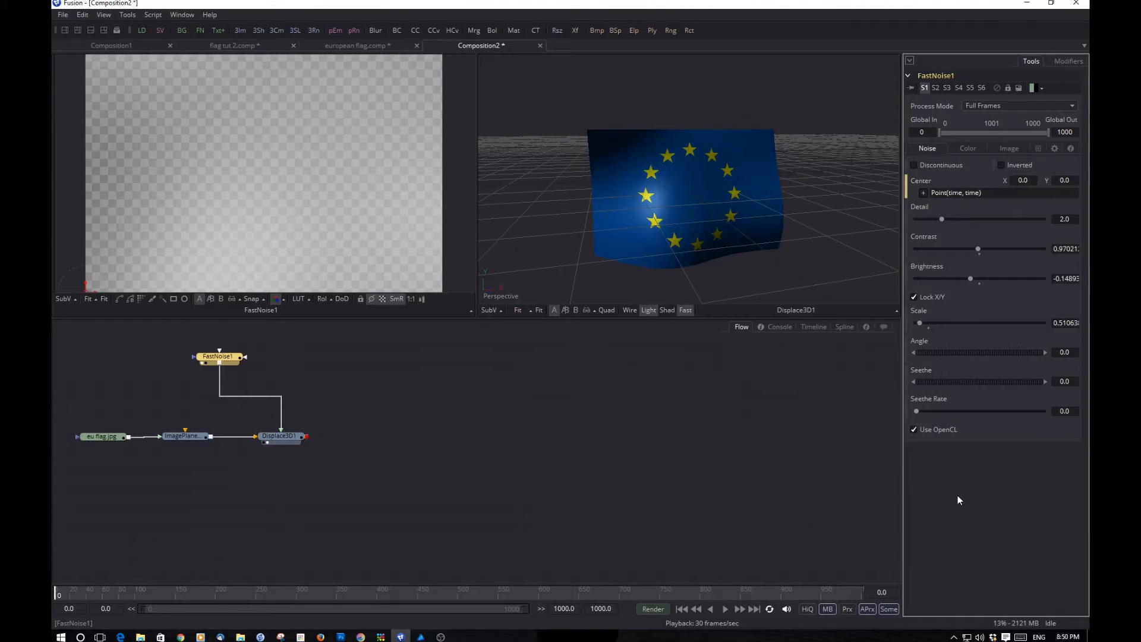
Step: Play the animation to check the speed of the waving, and return to the first frame
click(727, 611)
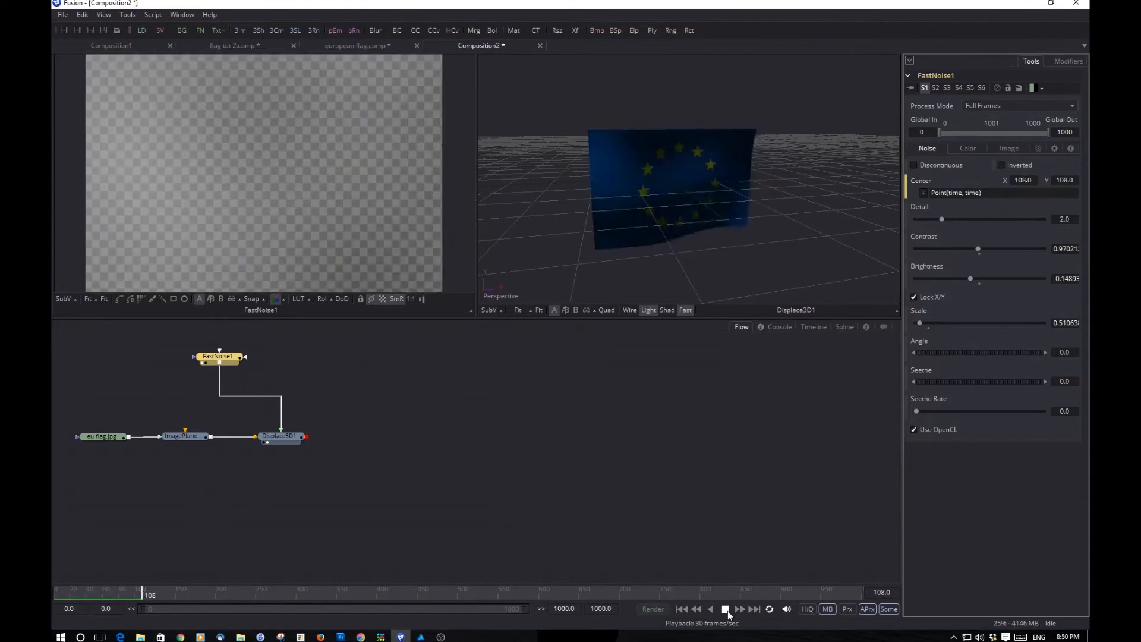
click(727, 611)
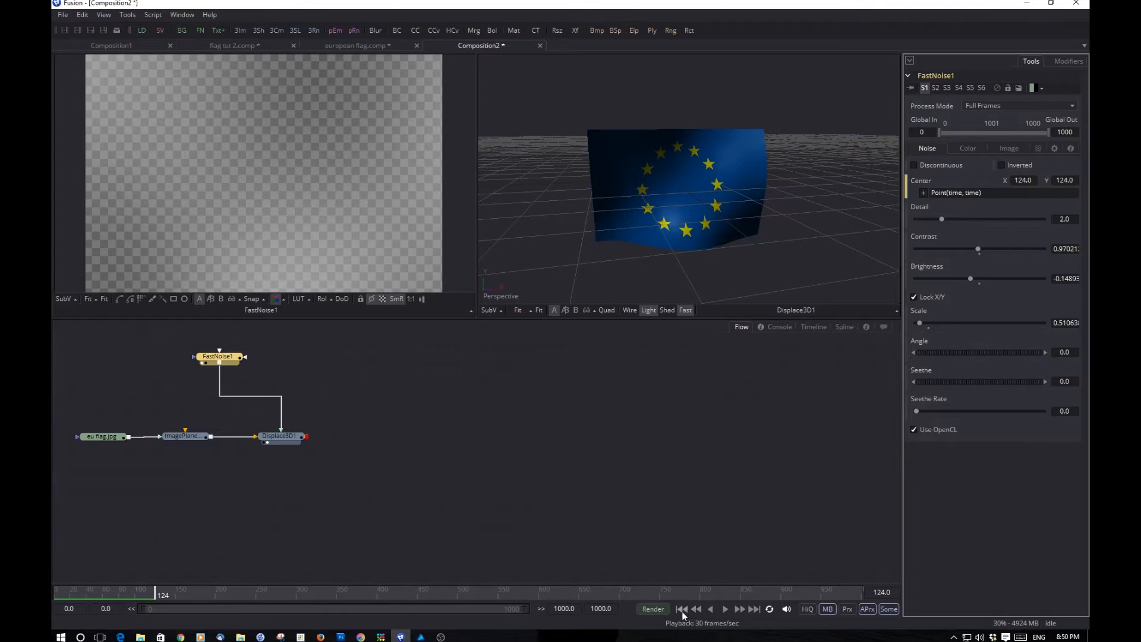
click(682, 611)
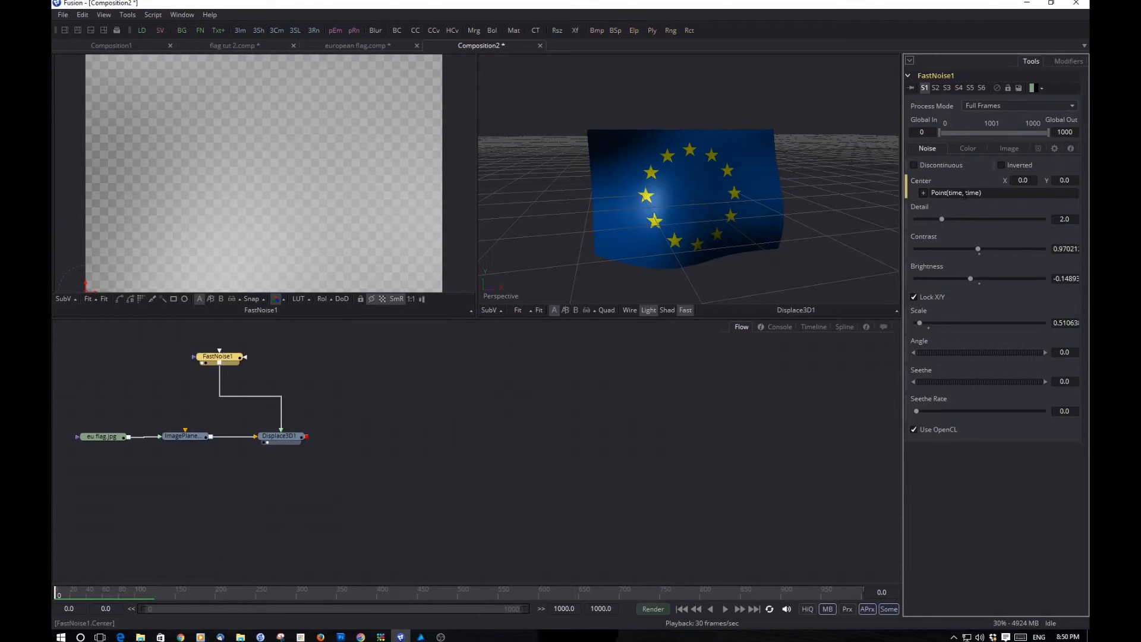
Step: Change the Center expression to Point(time/75, time/75), preview the slower waving, and return to the first frame
click(962, 193)
text(/75, time/75)
click(724, 609)
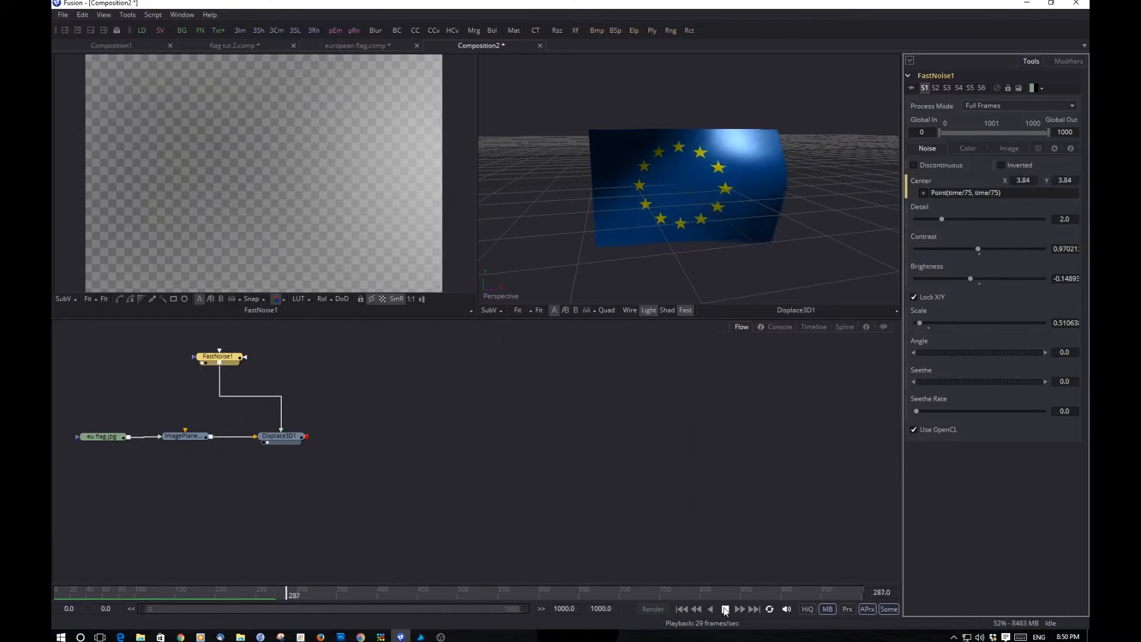
click(724, 609)
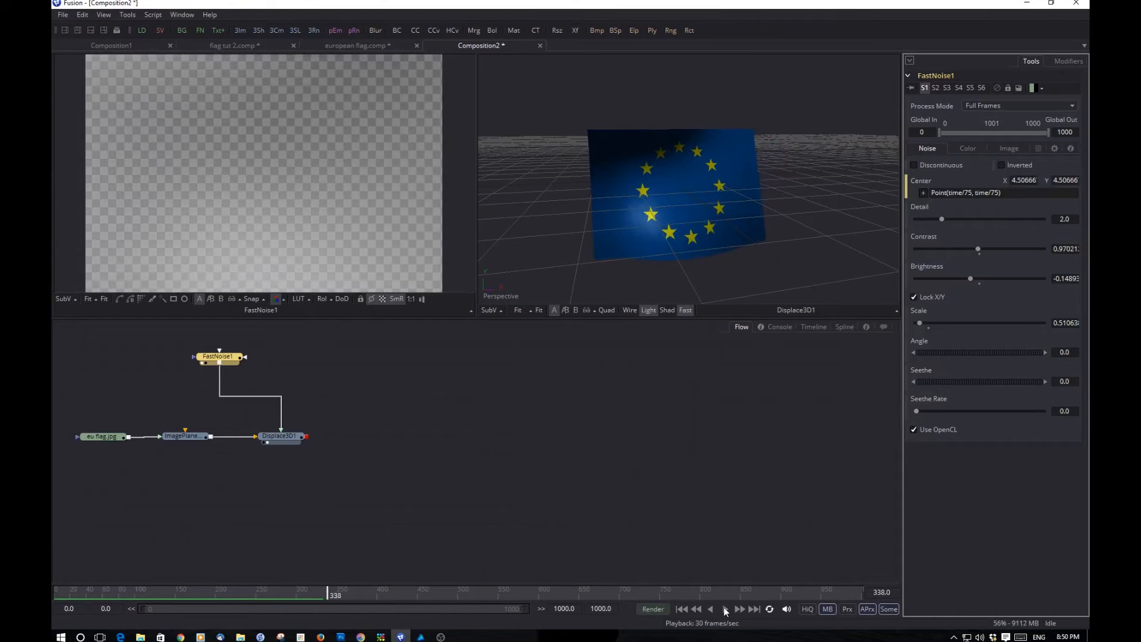
click(682, 609)
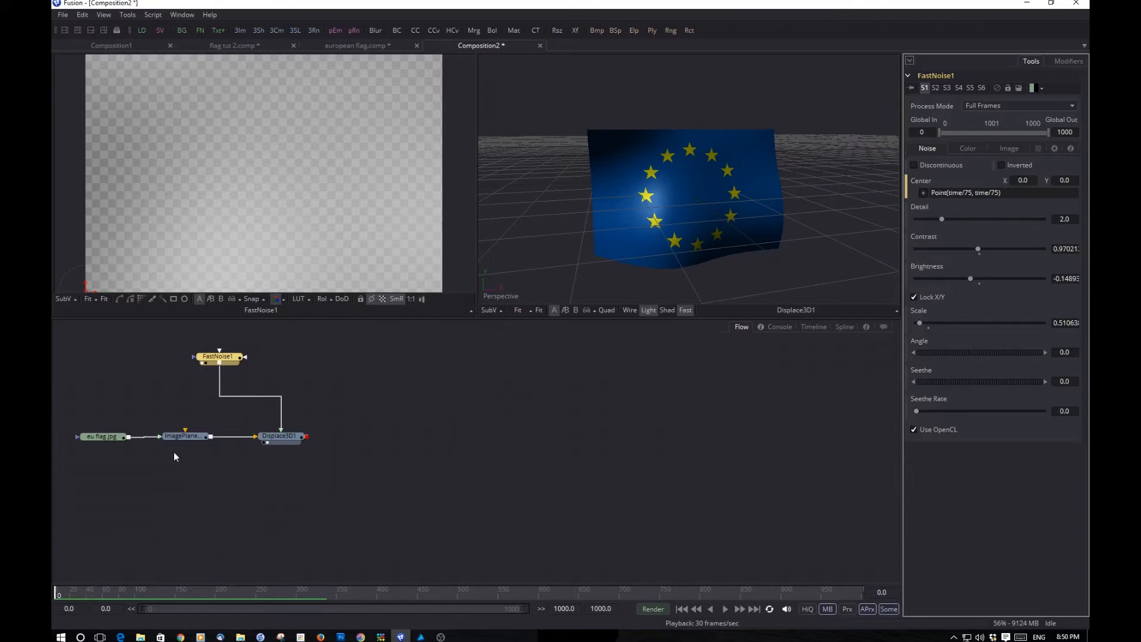
Step: Set the Specular Intensity of the ImagePlane3D material to 0.0
mouse_move(112, 438)
click(186, 438)
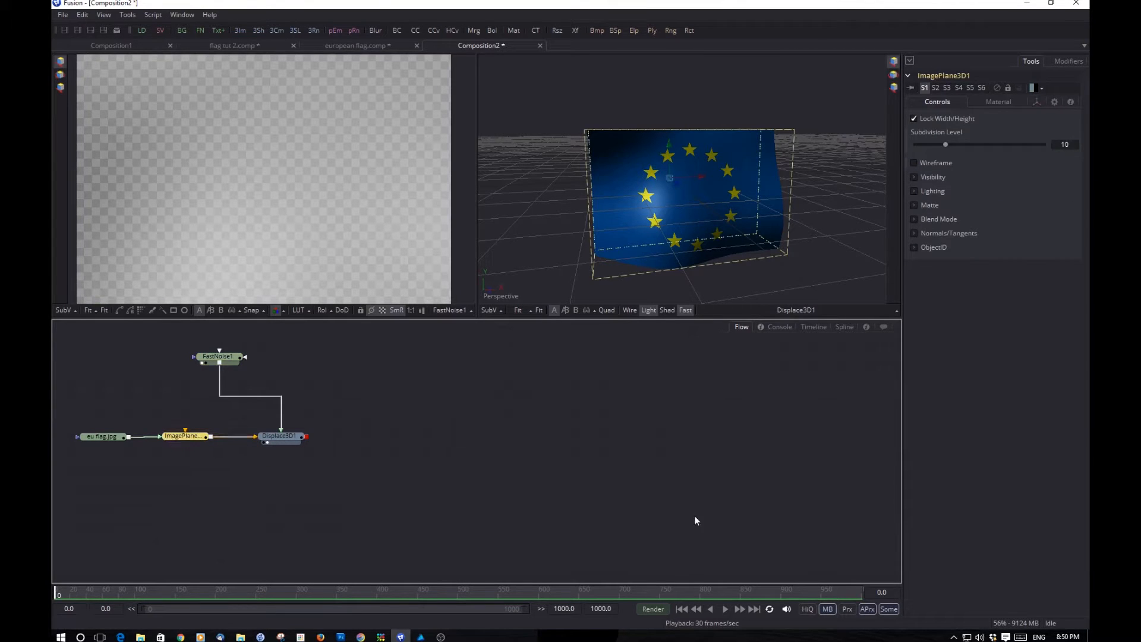
click(1011, 103)
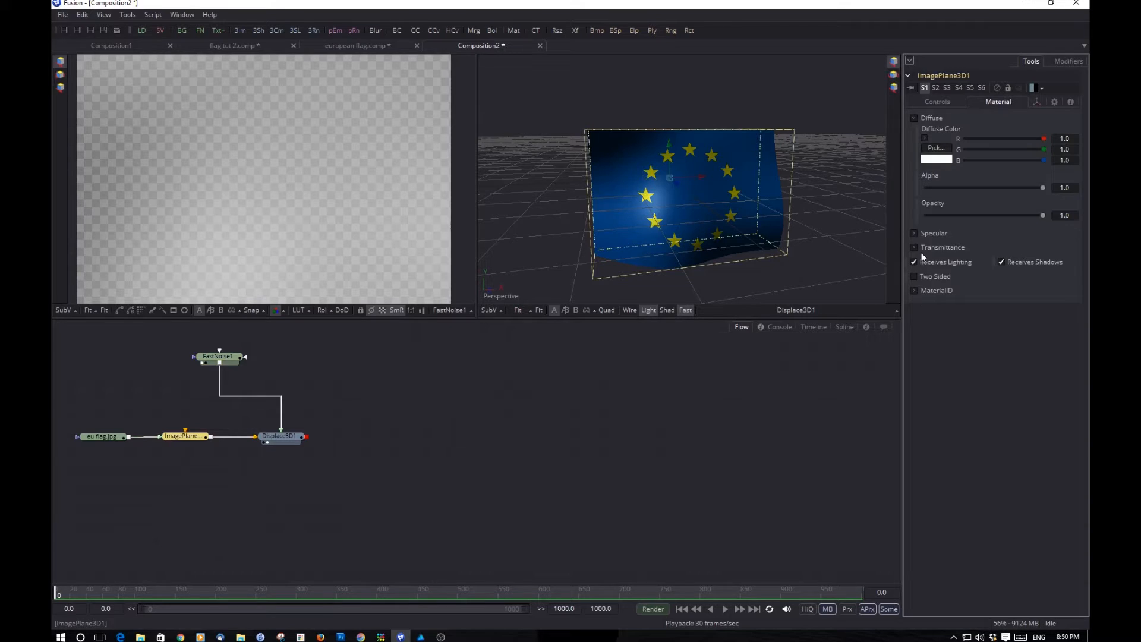
click(915, 234)
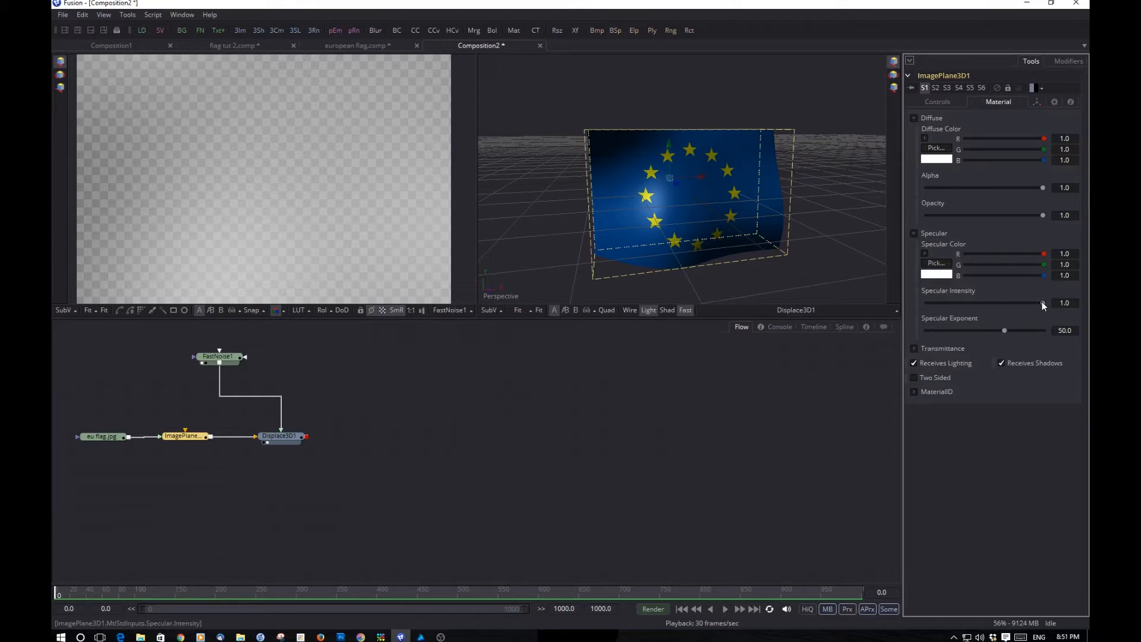
drag(1044, 305, 927, 317)
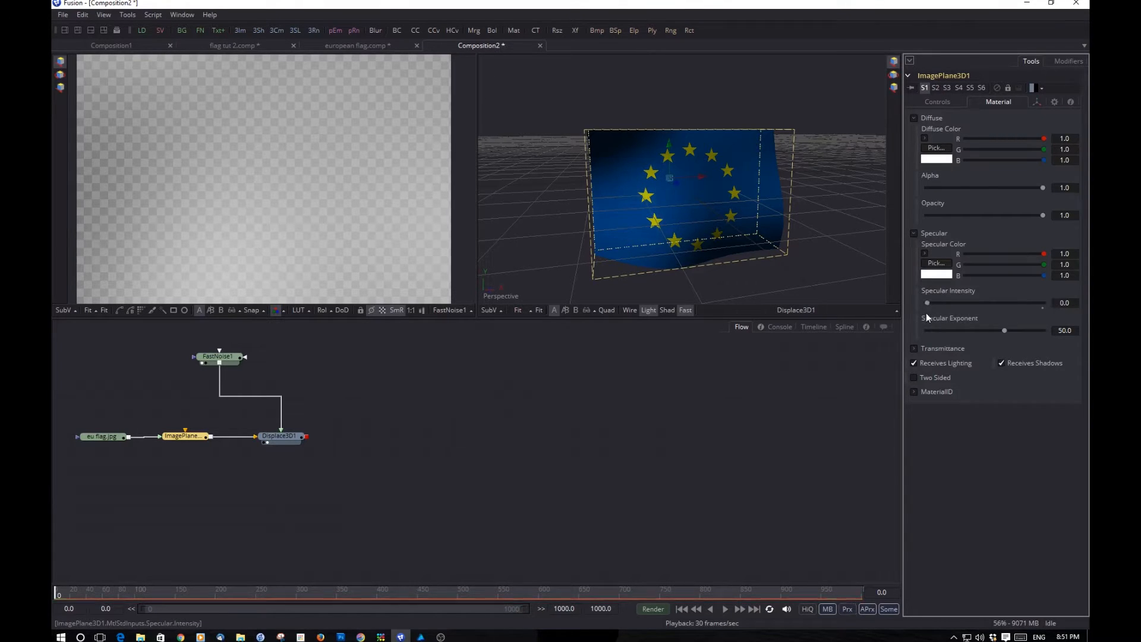
Step: Play the animation to check the waving, and replay it from the first frame with the flag viewed from above
key(space)
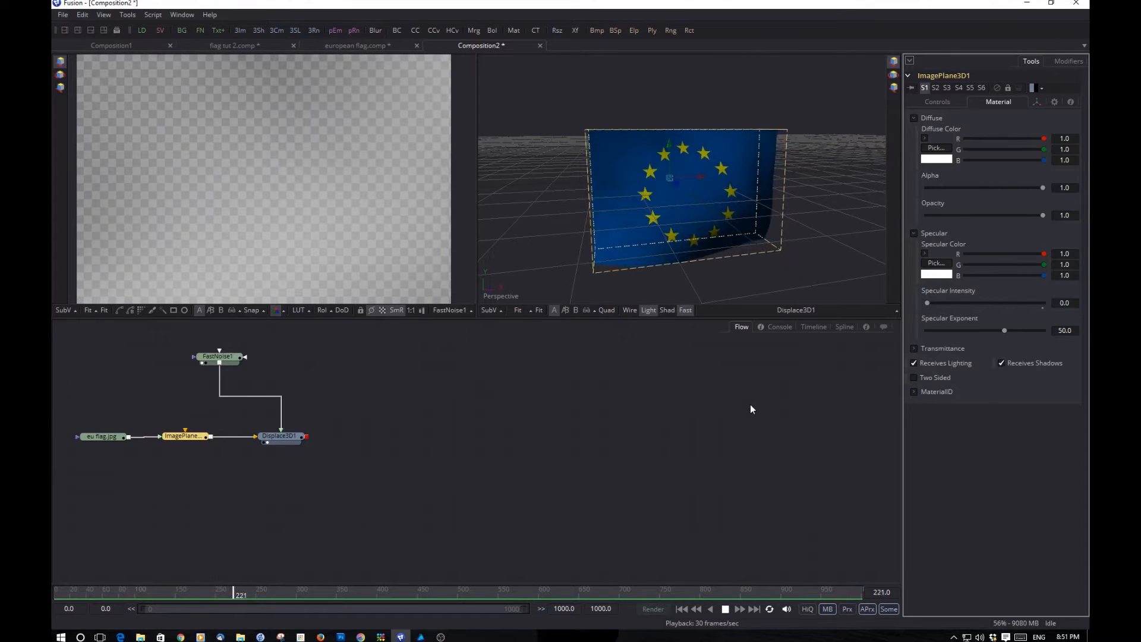
key(space)
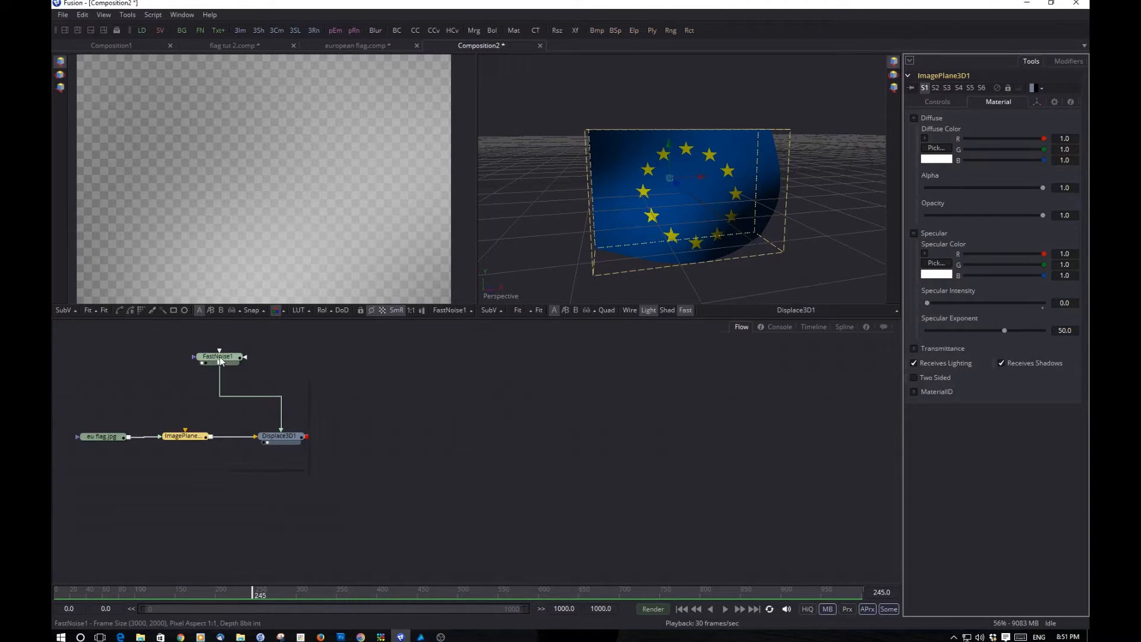
mouse_move(220, 360)
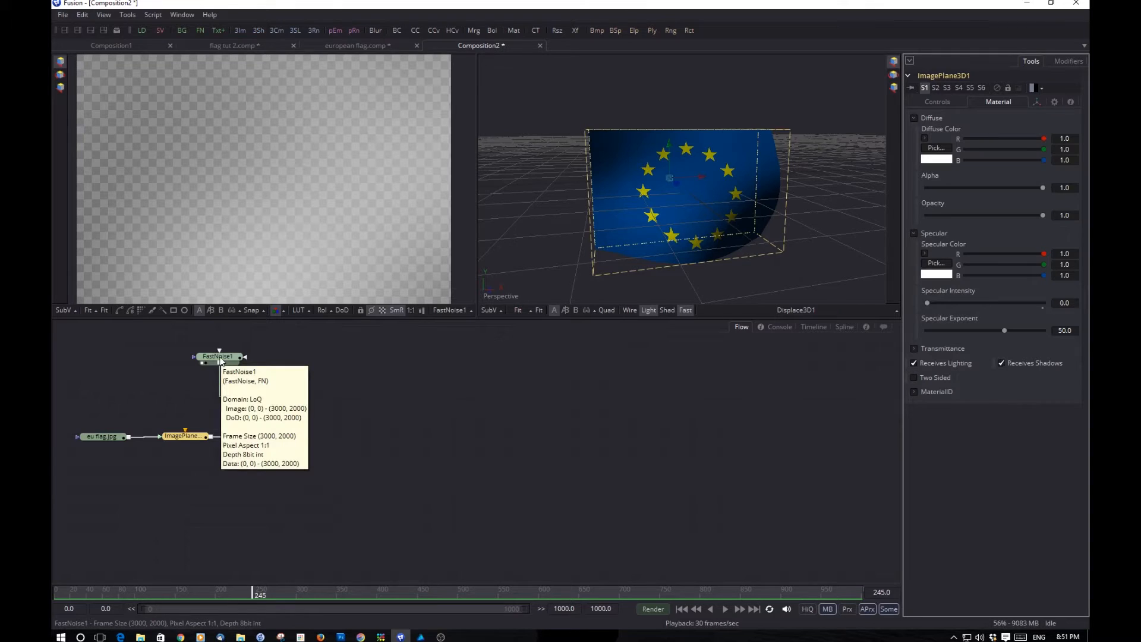
drag(220, 363, 281, 430)
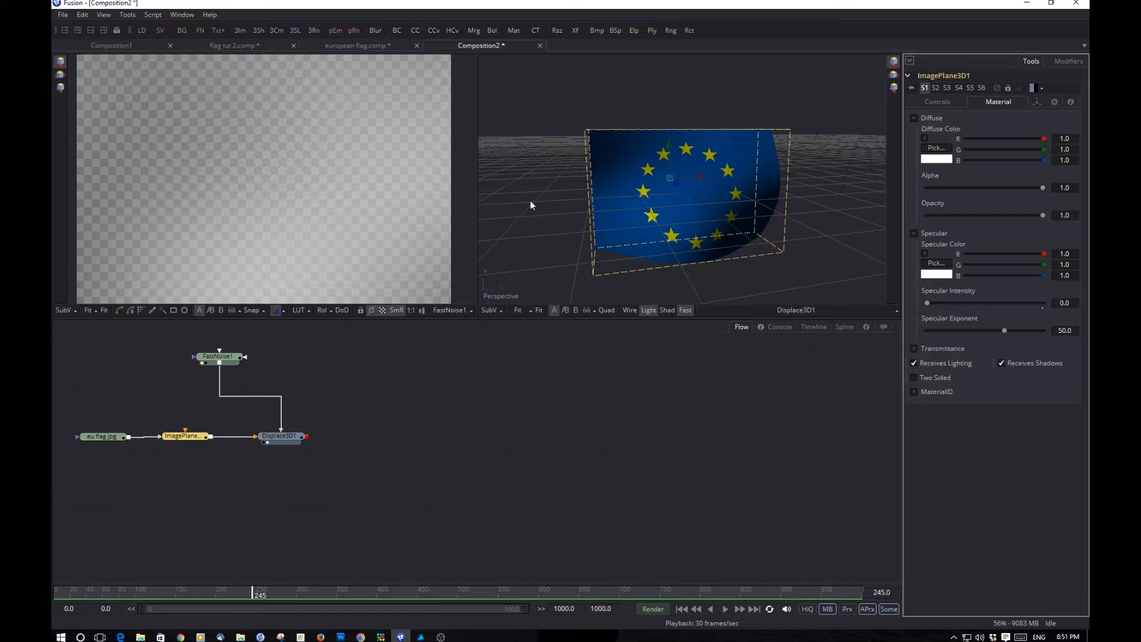
drag(532, 161, 509, 311)
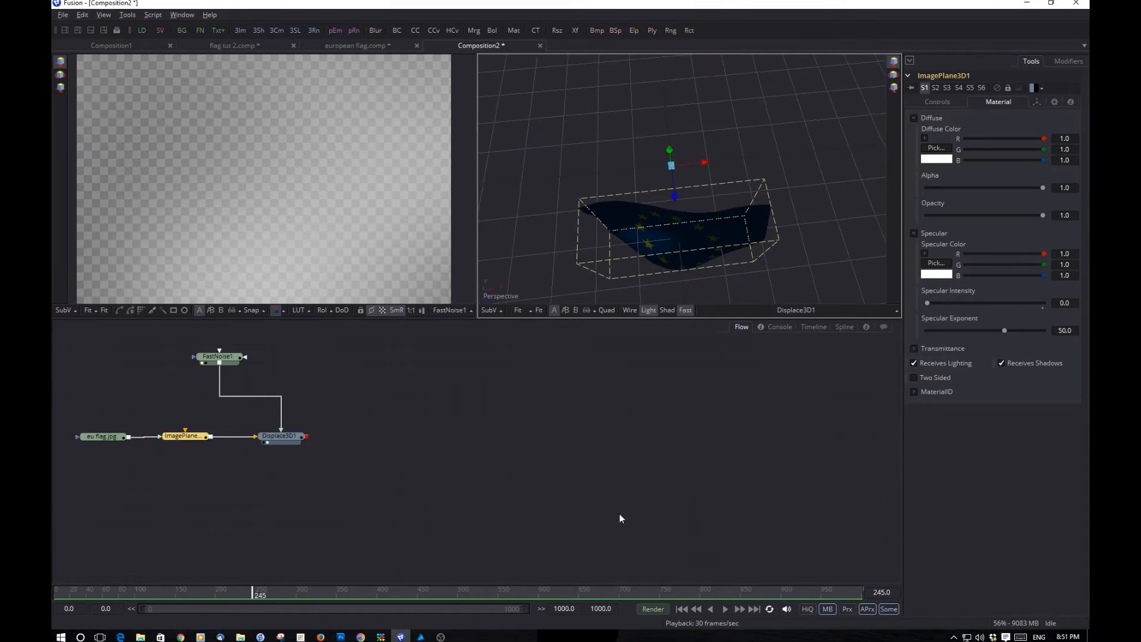
click(681, 609)
click(725, 610)
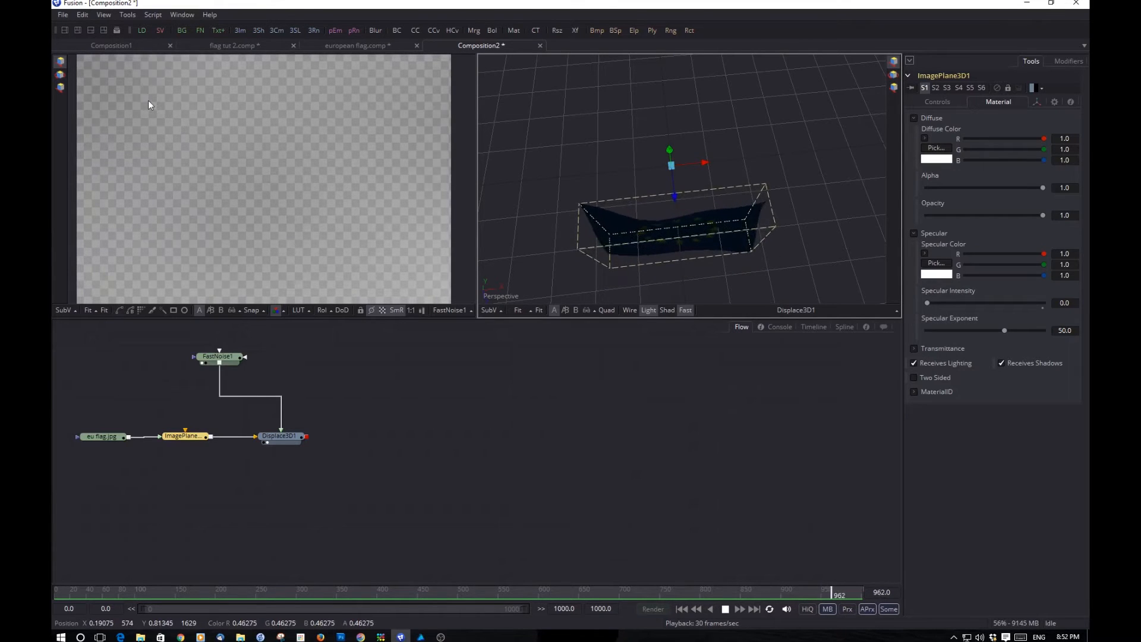
key(space)
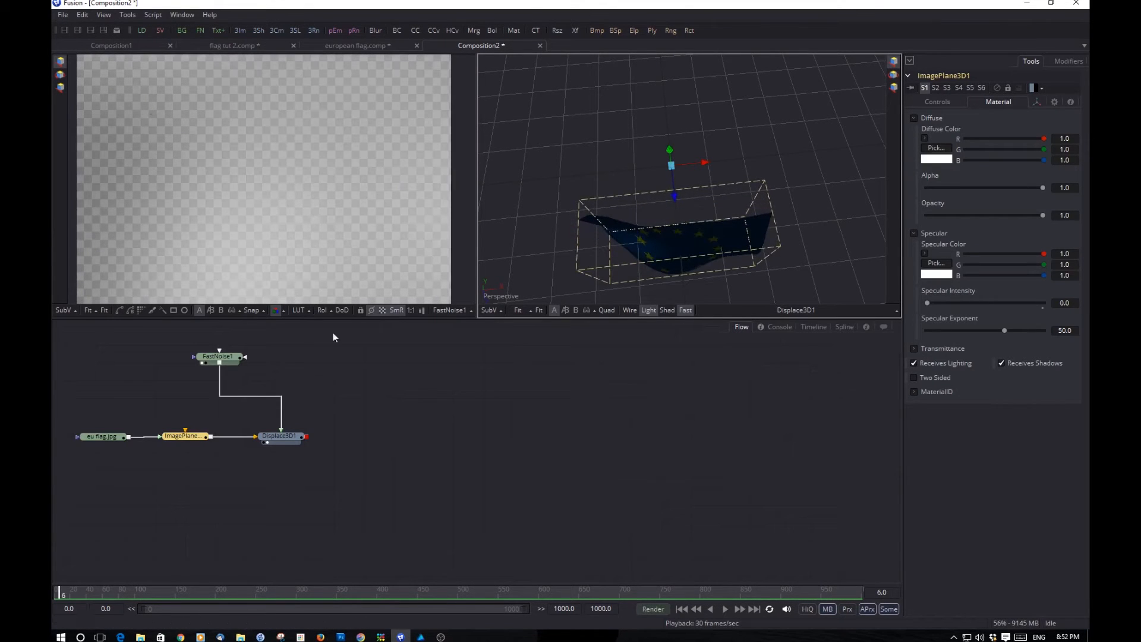
Step: Review the FastNoise and Displace3D settings, and move the FastNoise node slightly higher in the flow
scroll(309, 357, down, 2)
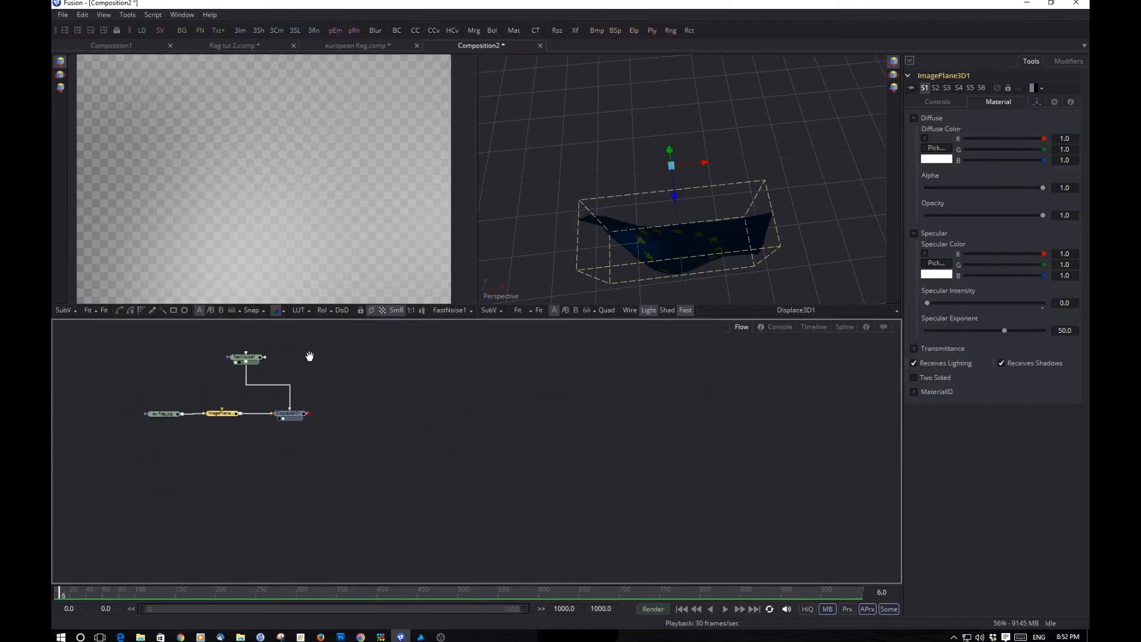
drag(309, 355, 351, 407)
scroll(290, 434, up, 2)
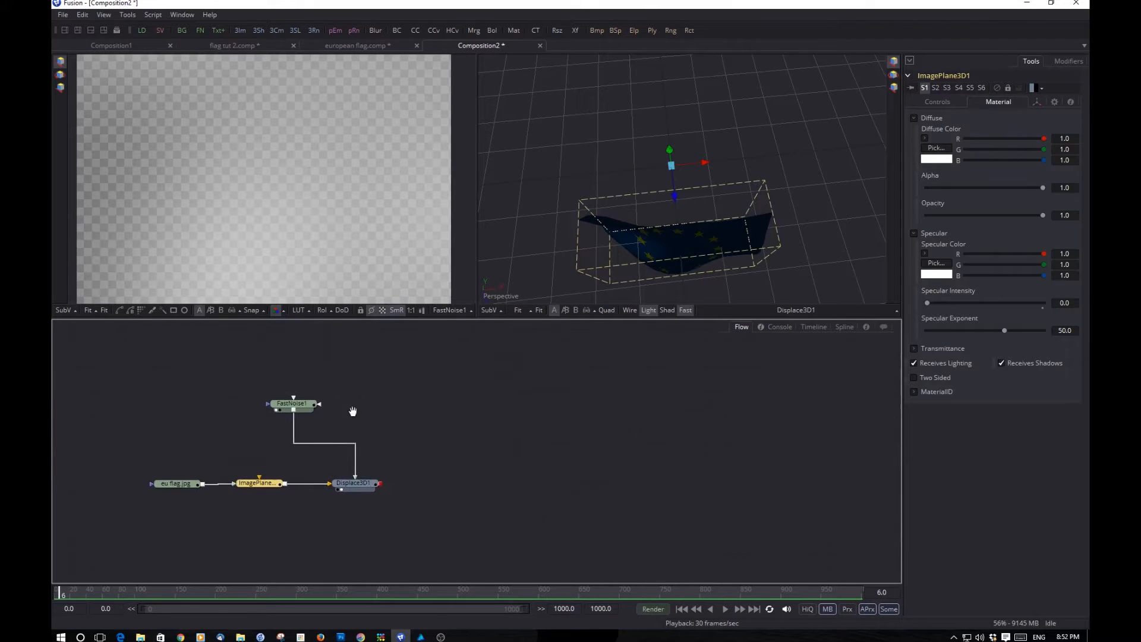
click(288, 405)
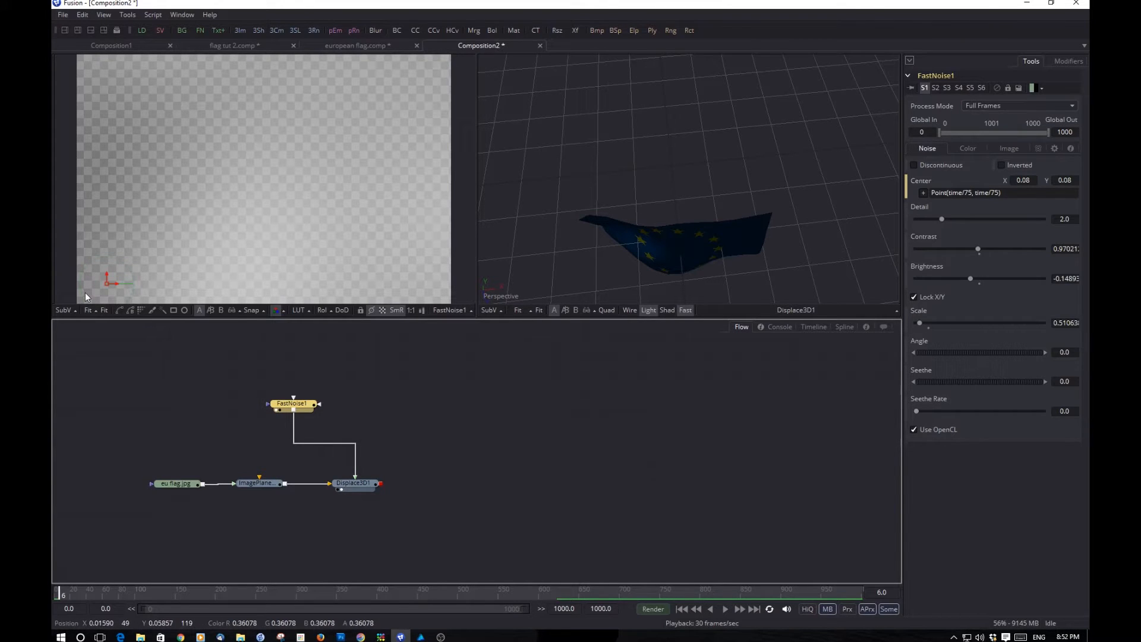
click(361, 482)
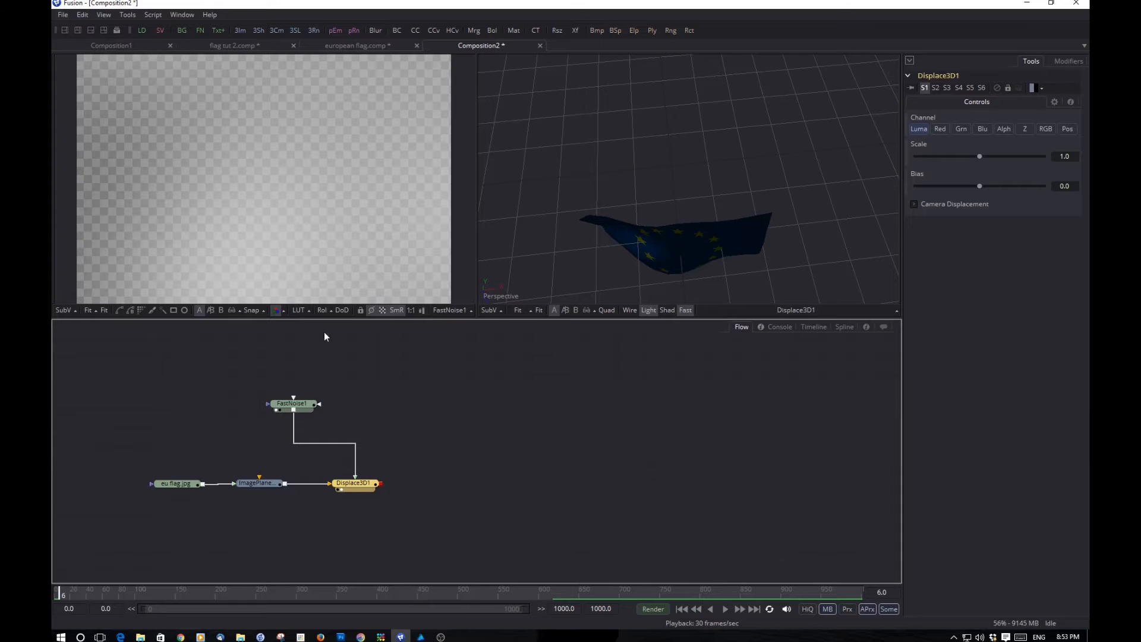
drag(292, 407, 303, 390)
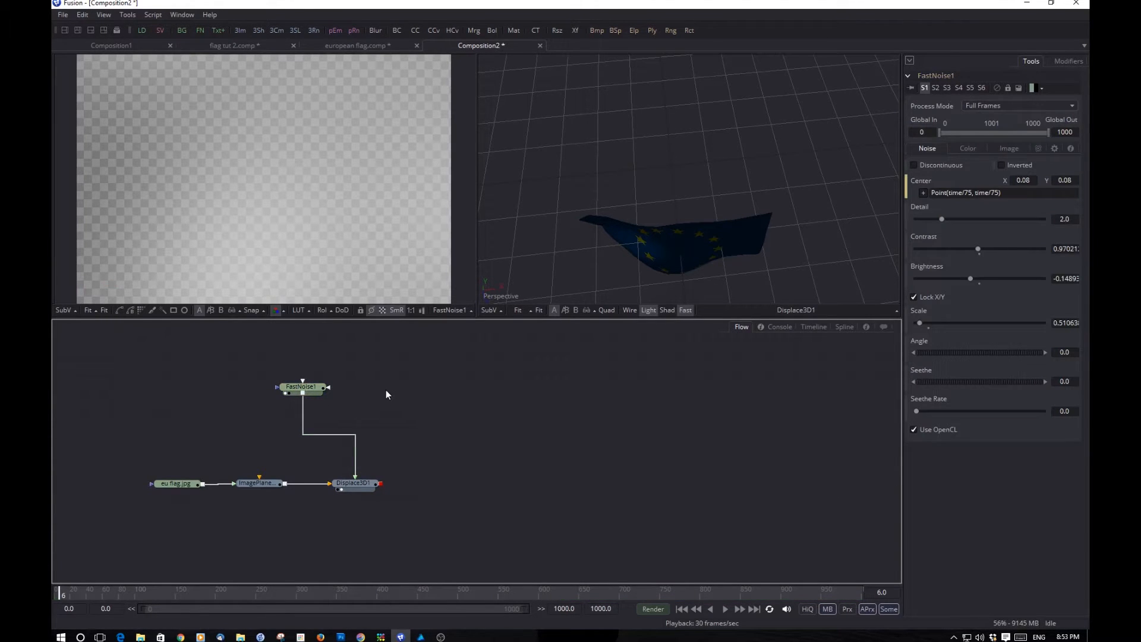
Step: Add a Background node beside the FastNoise node and show it in the first viewer
key(ctrl+space)
text(backgr)
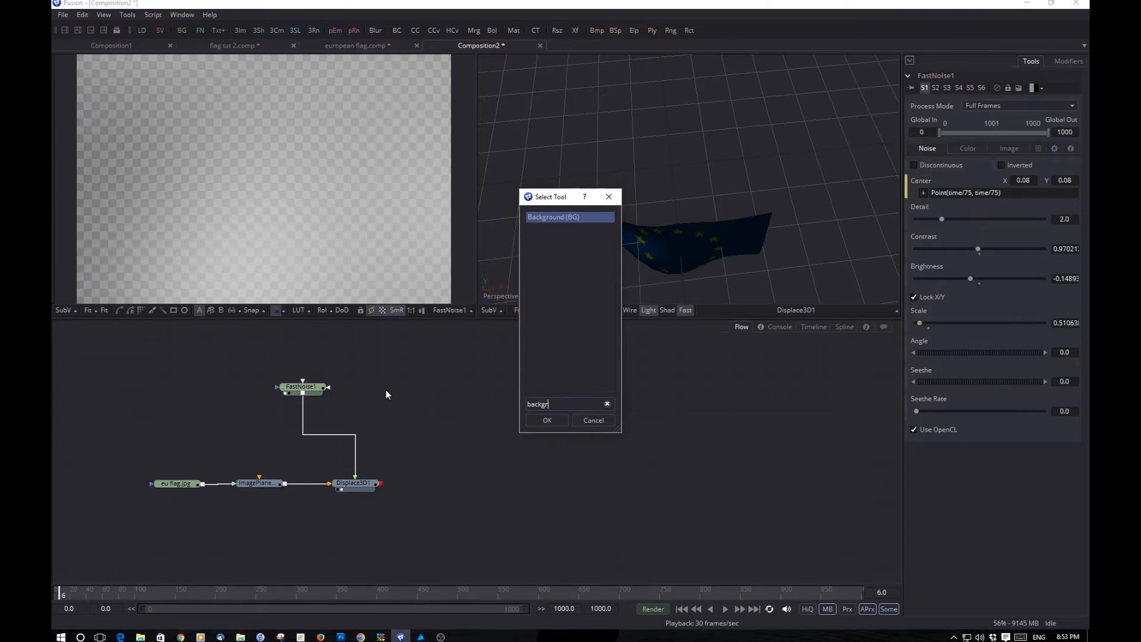
text(ound)
click(545, 419)
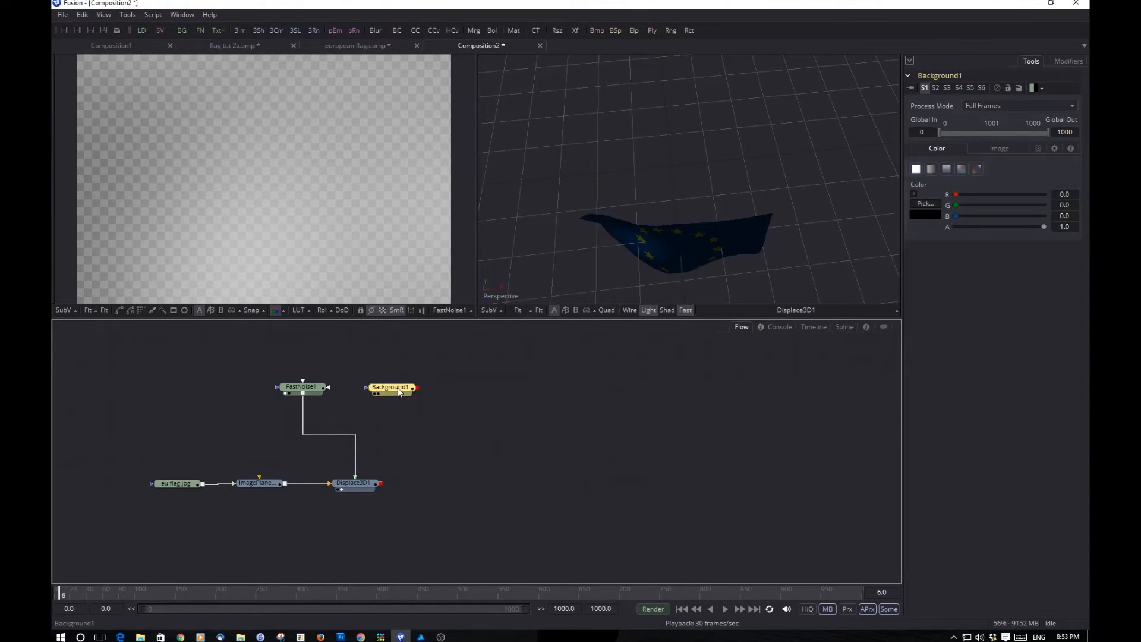
key(1)
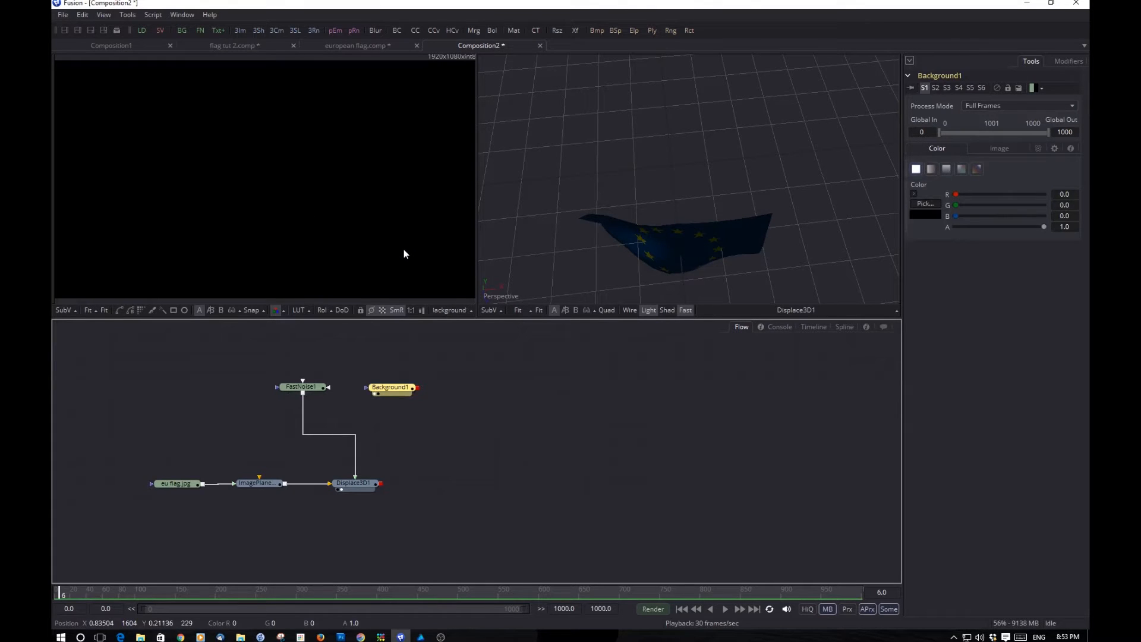
Step: Set the Background color to mid grey, #848484
click(927, 212)
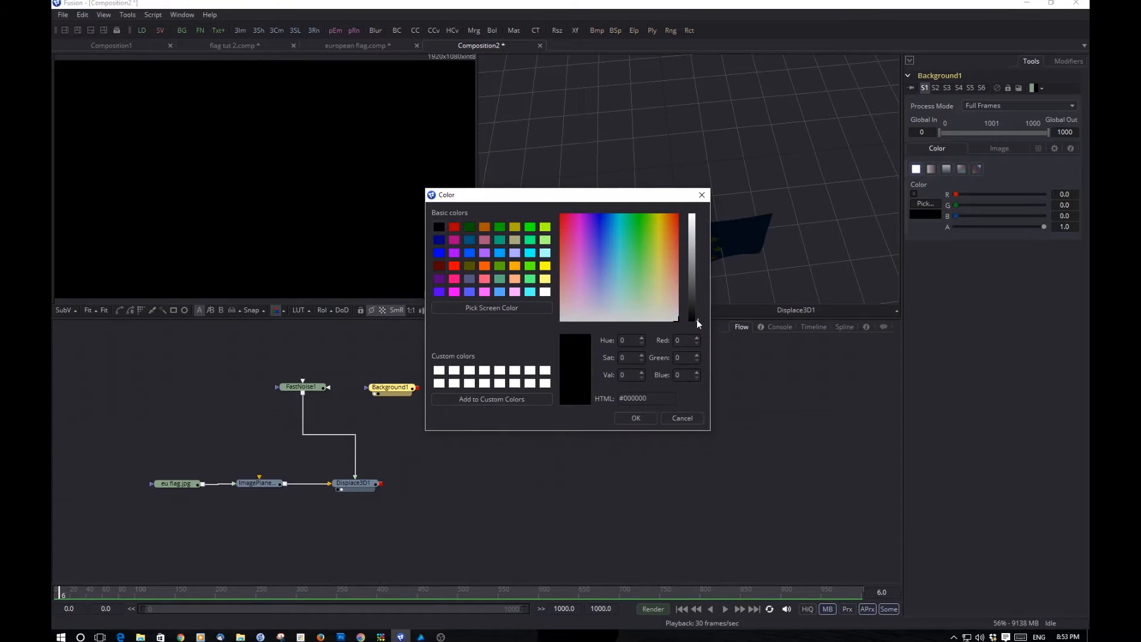
drag(696, 319, 699, 265)
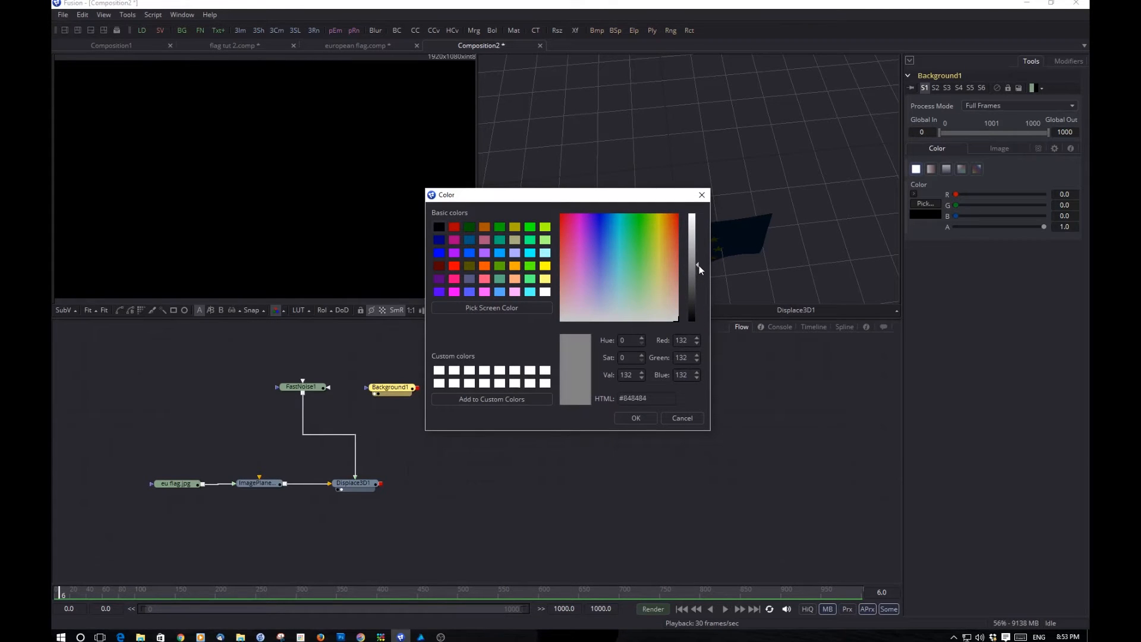
click(645, 419)
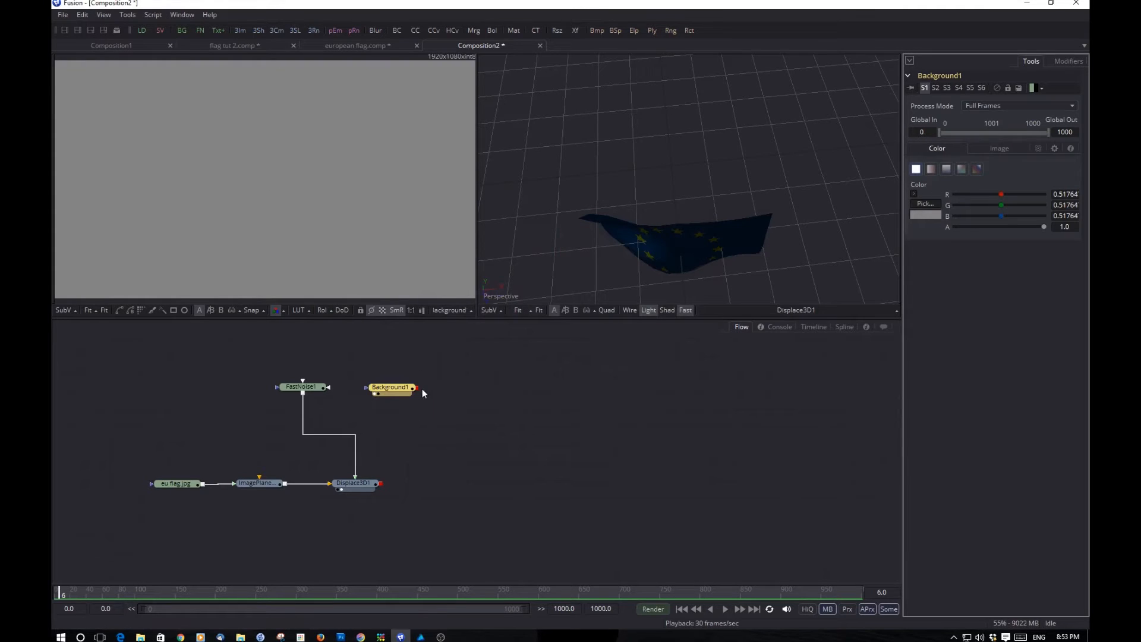
Step: Set the Background image size to 3000 wide by 2000 high
scroll(208, 215, down, 2)
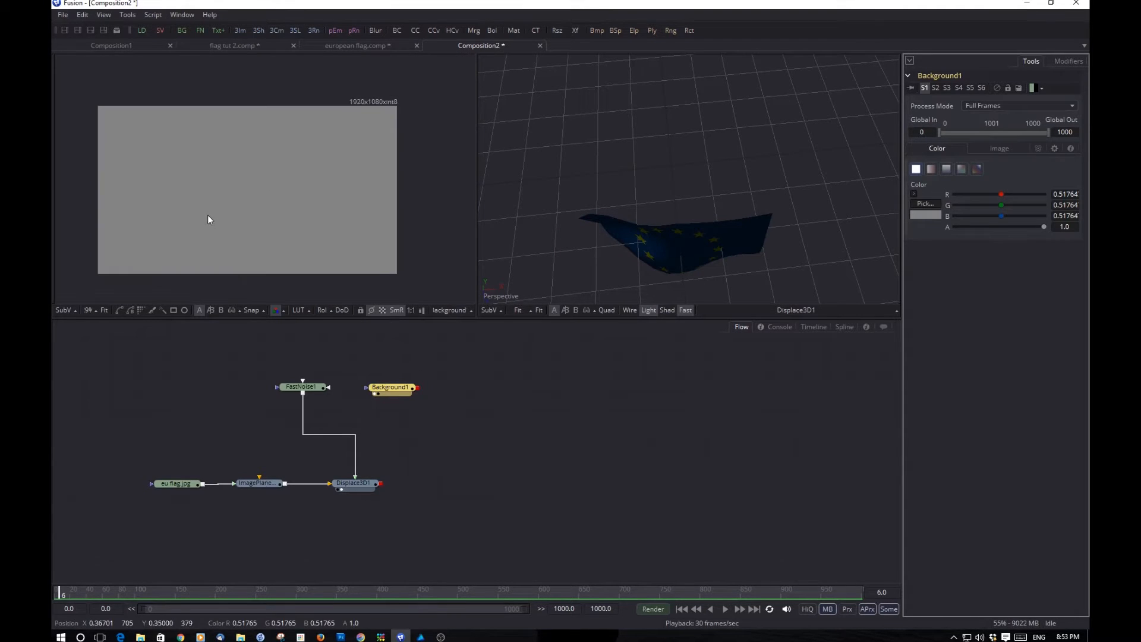
click(1000, 150)
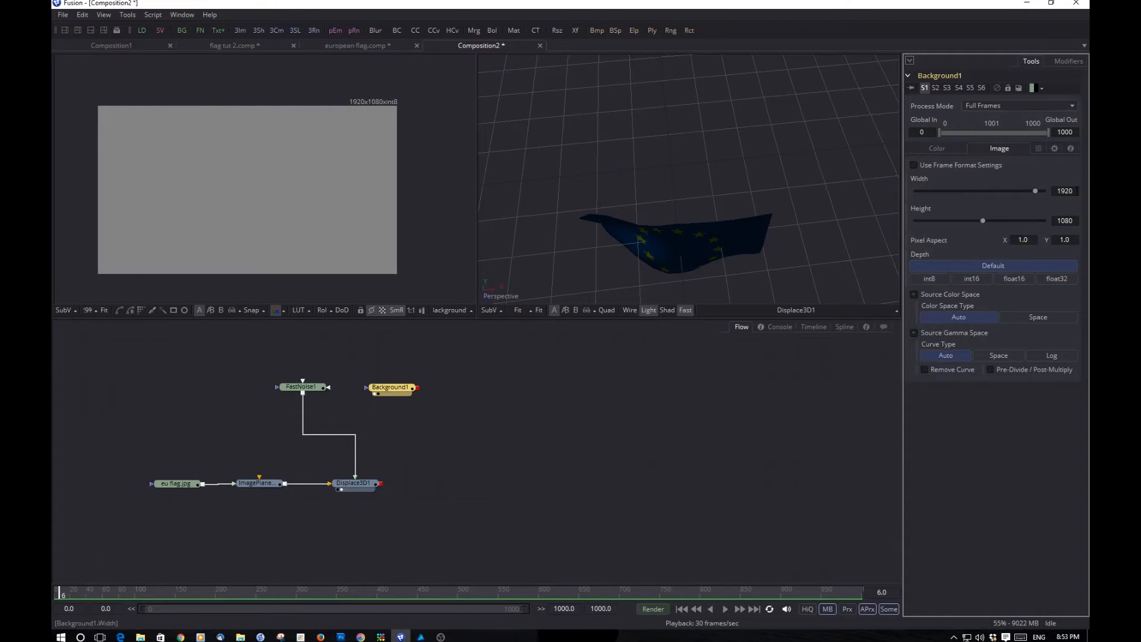
drag(1076, 191, 1010, 176)
text(3000)
key(Tab)
text(2000)
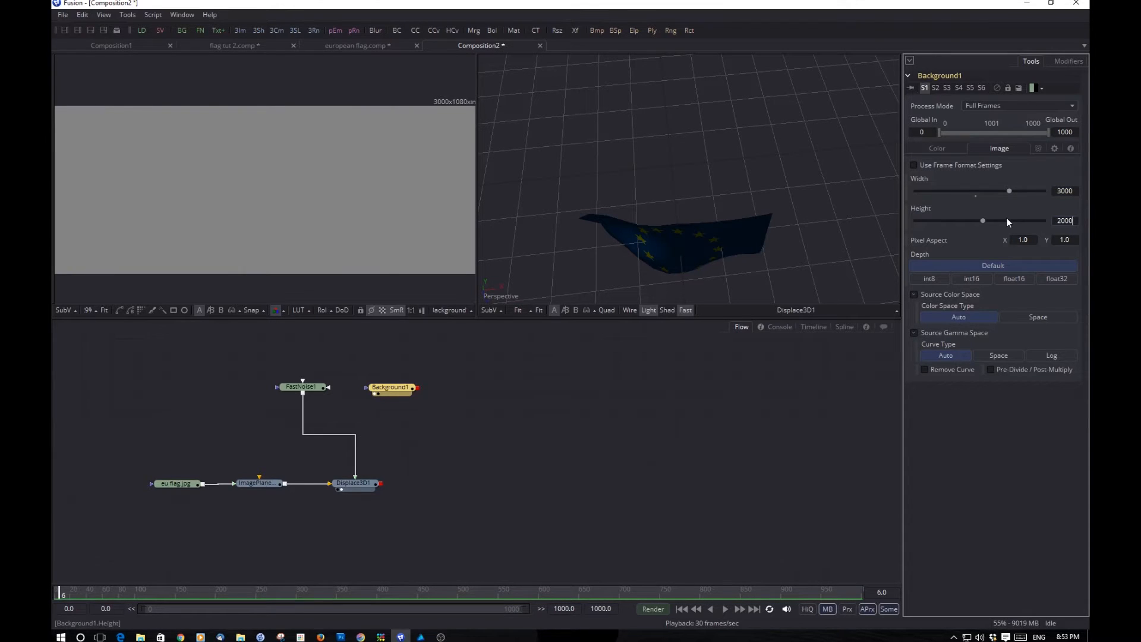
key(Return)
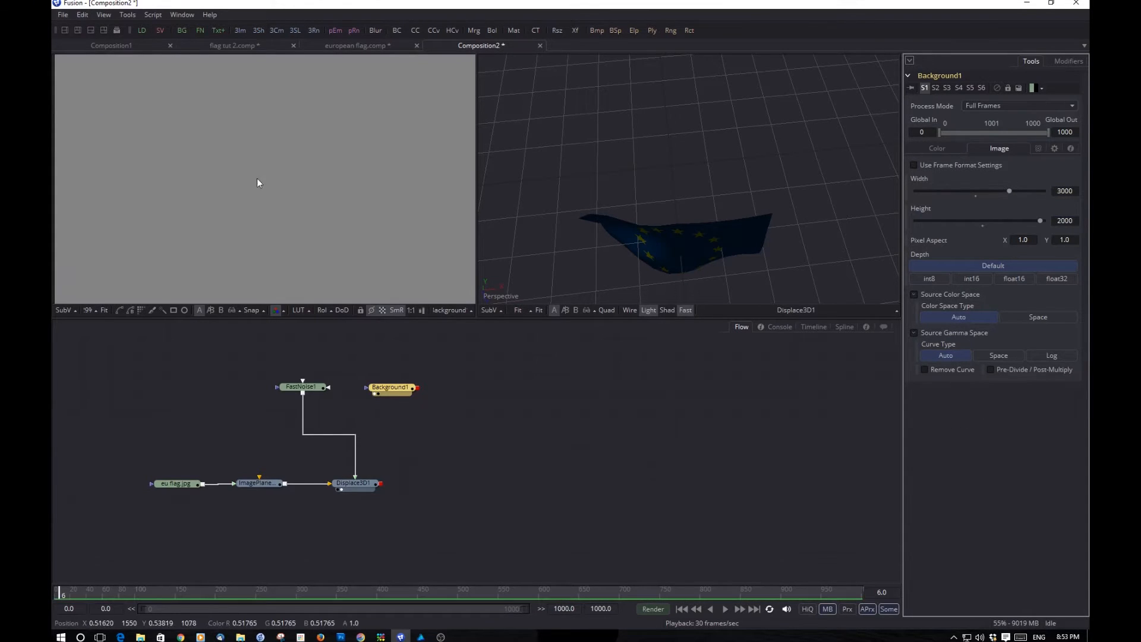
scroll(186, 212, down, 2)
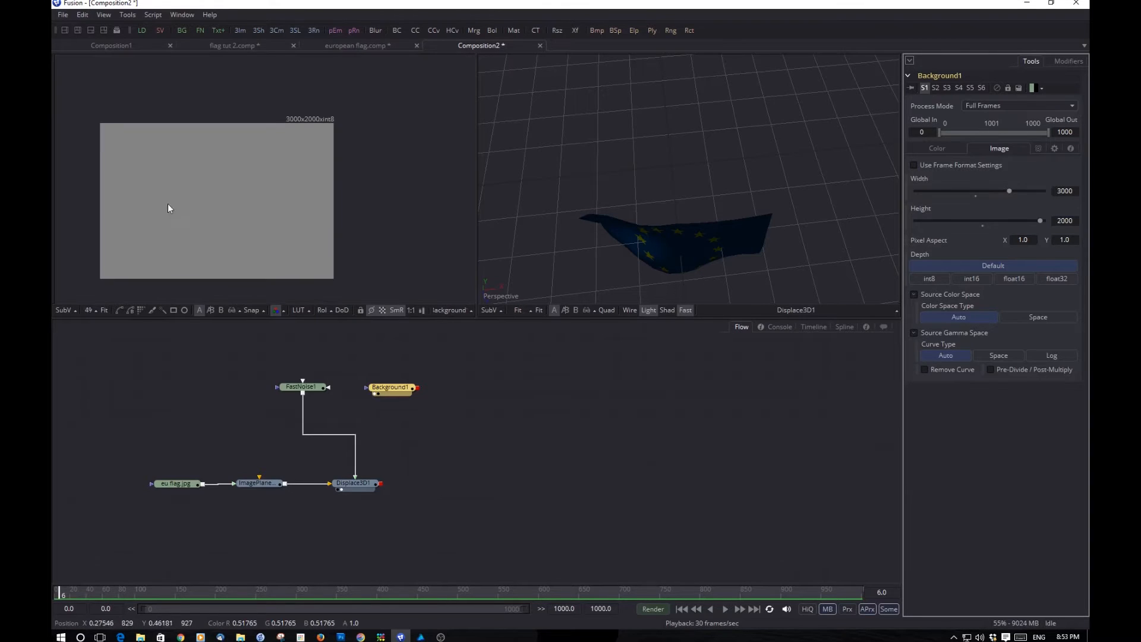
drag(167, 203, 198, 194)
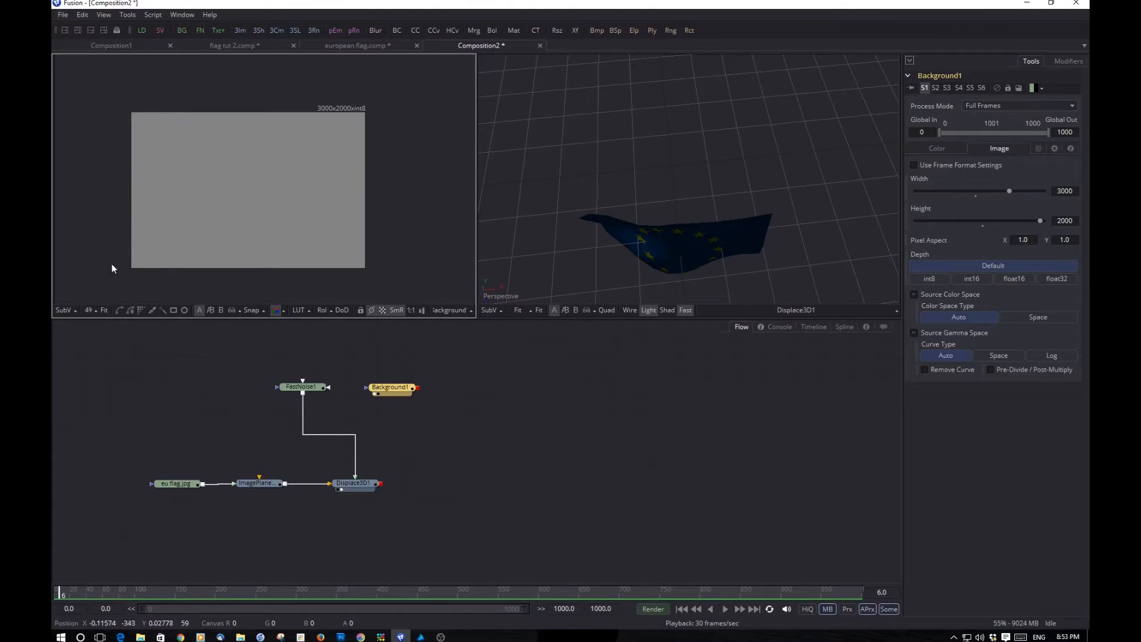
Step: Mask the Background with a closed rectangular polygon covering a vertical strip along the image's left edge and extending past its borders
click(120, 309)
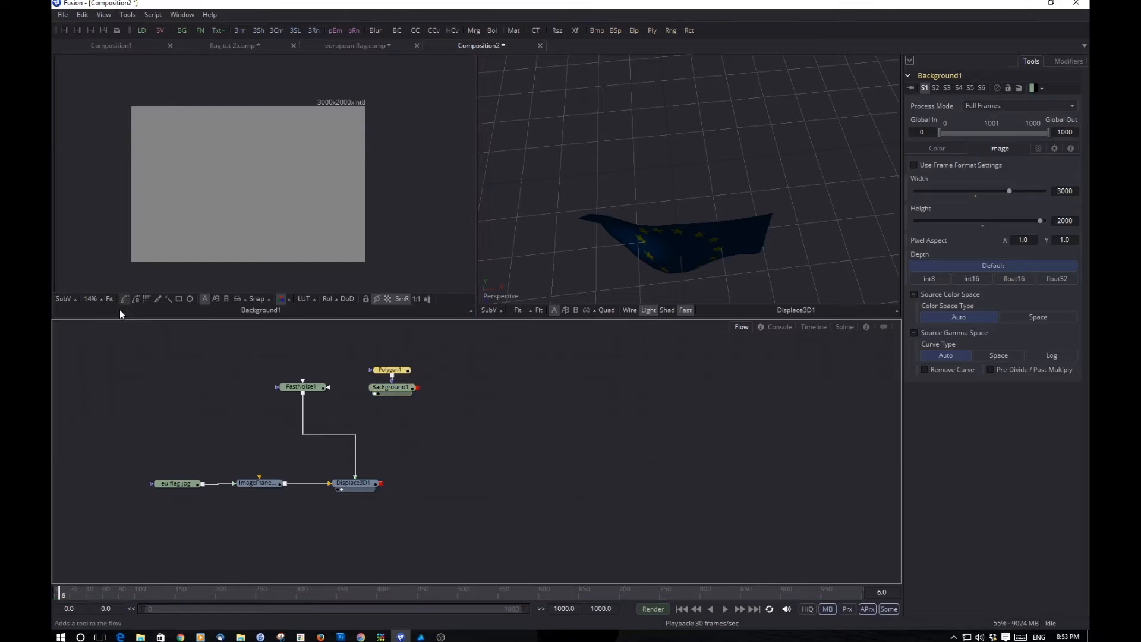
click(113, 79)
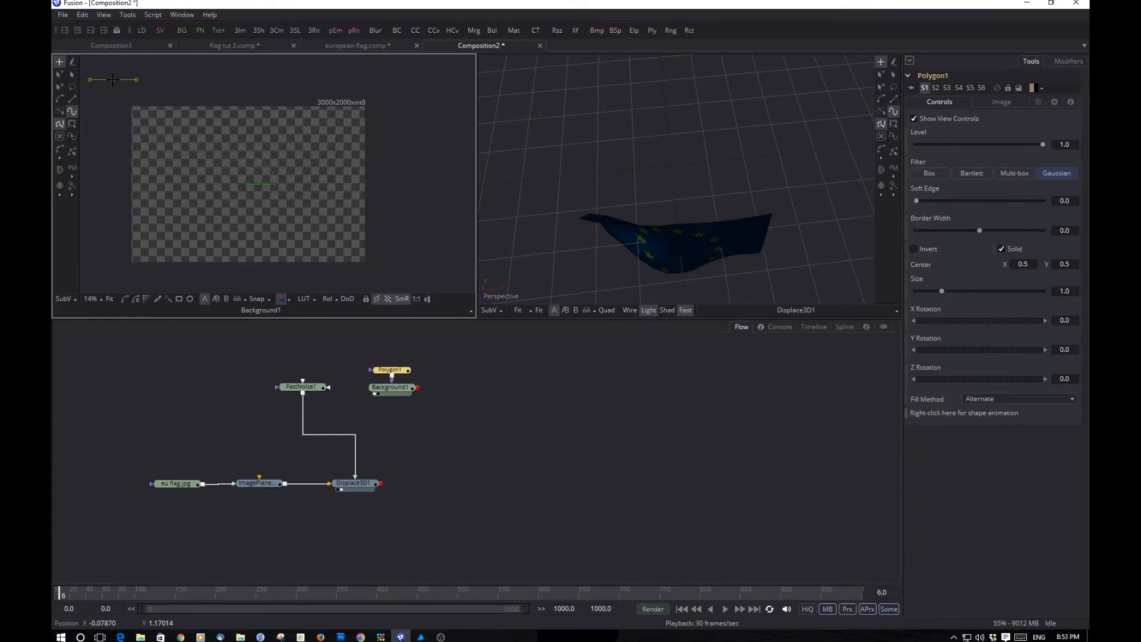
click(174, 81)
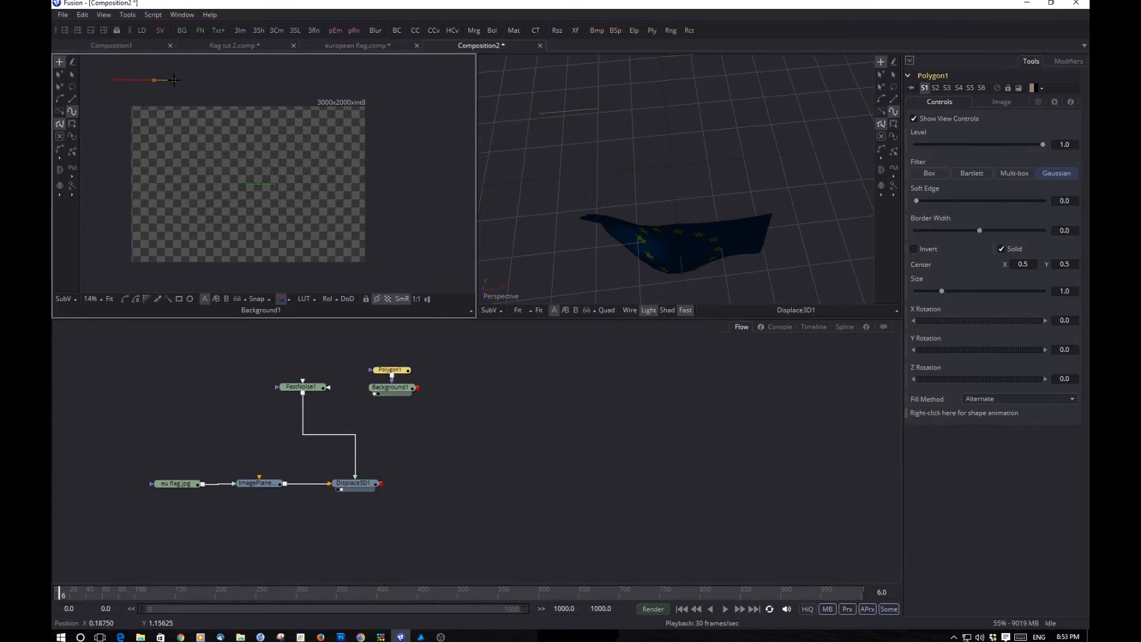
click(174, 283)
click(113, 283)
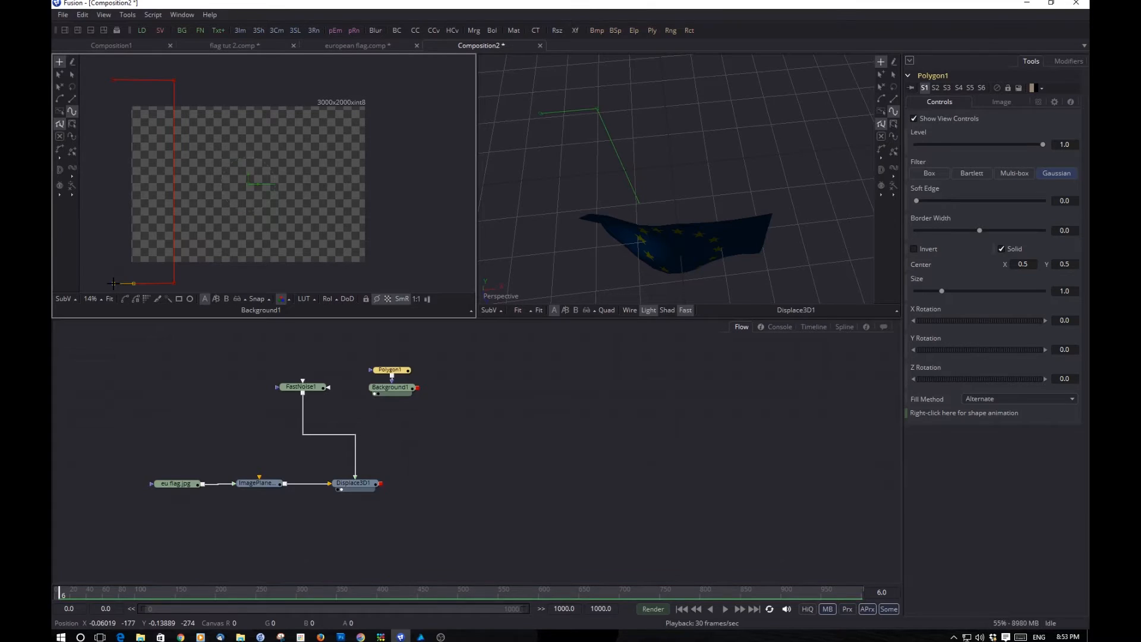
click(113, 79)
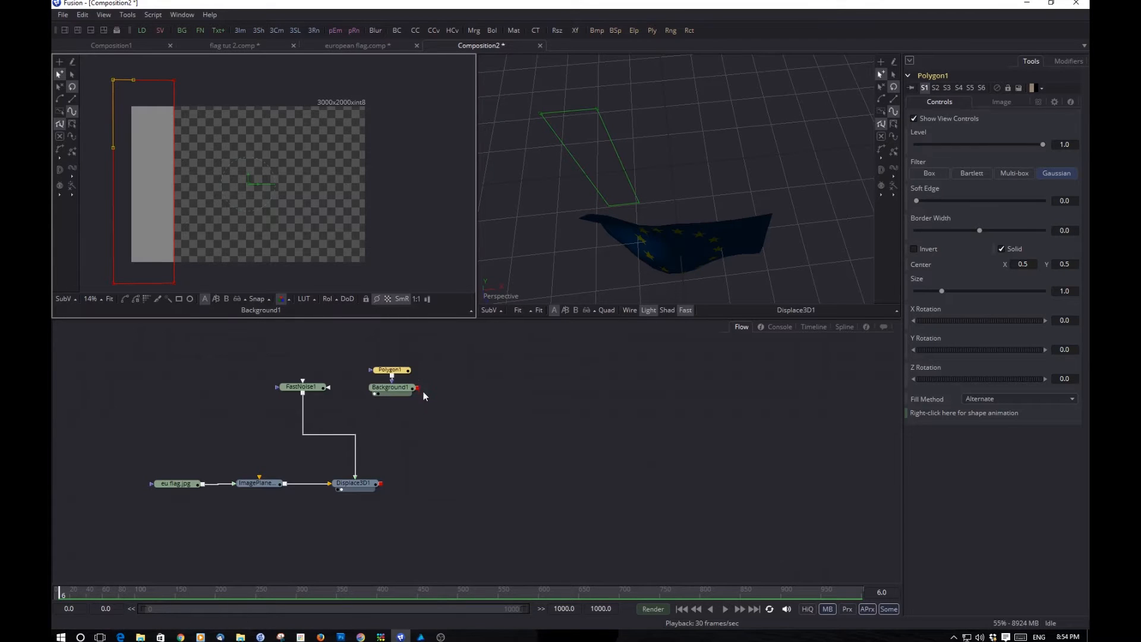
Step: Show the FastNoise node in the second viewer and fit the whole noise image in view
click(300, 388)
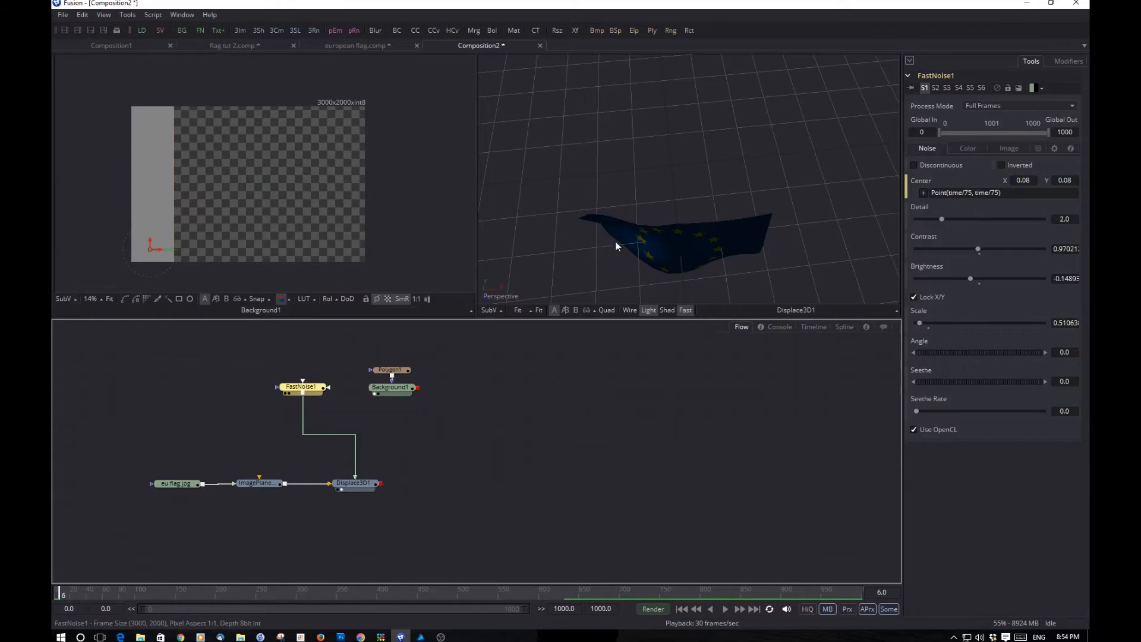
drag(616, 246, 614, 248)
scroll(583, 198, down, 3)
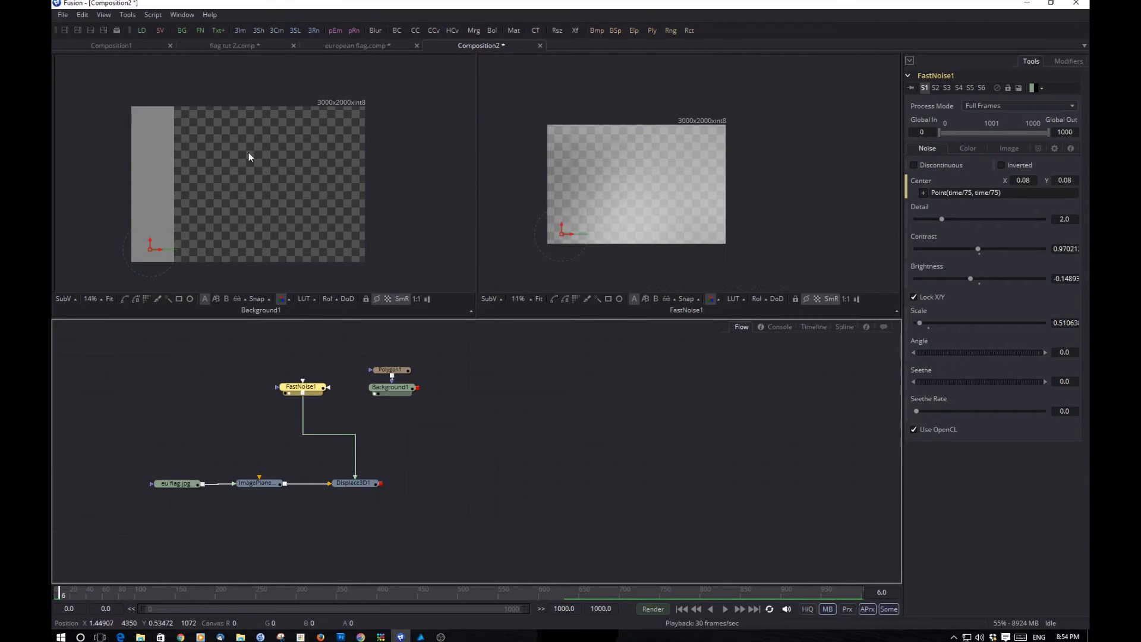
Step: Merge the masked Background over FastNoise, place the Merge node below them, and preview the moving composite in the first viewer
scroll(623, 190, up, 2)
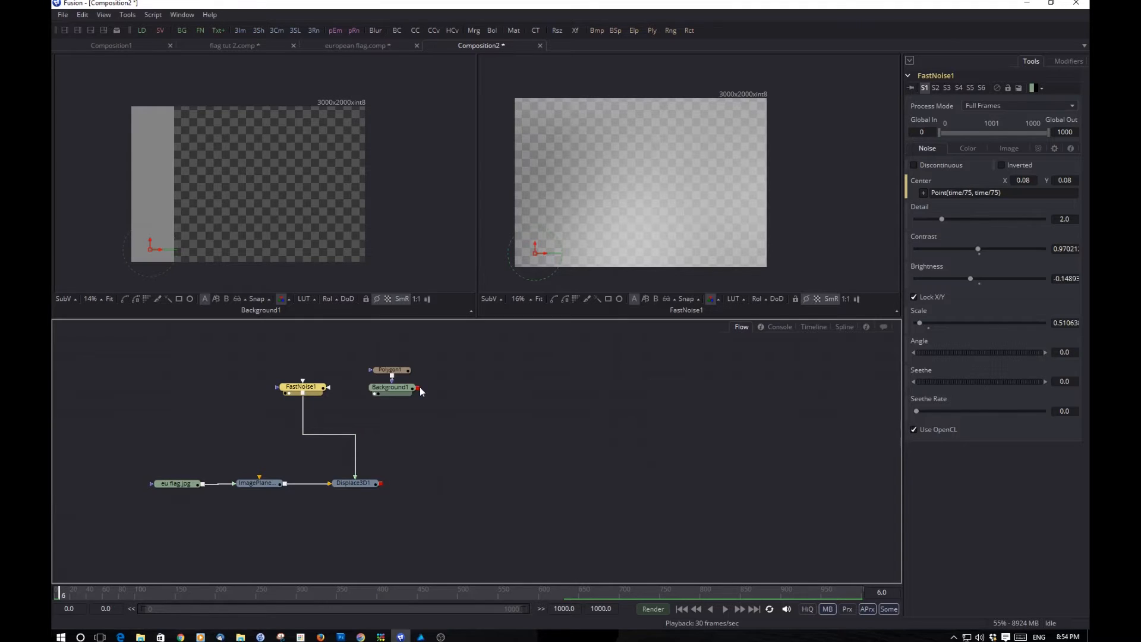
drag(418, 389, 328, 390)
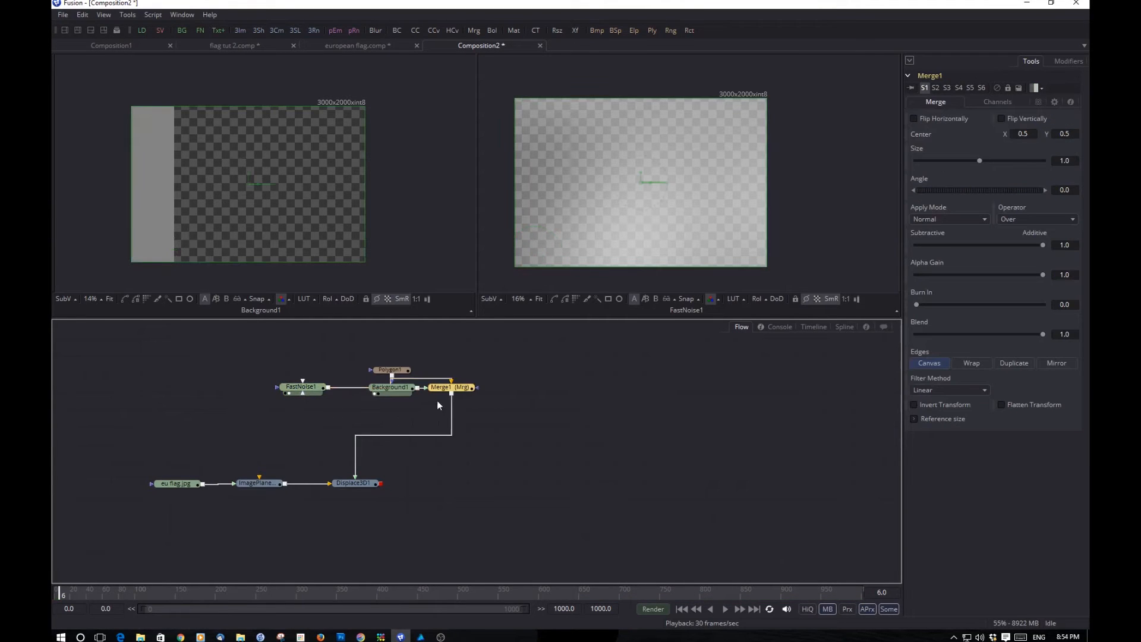
drag(447, 389, 337, 423)
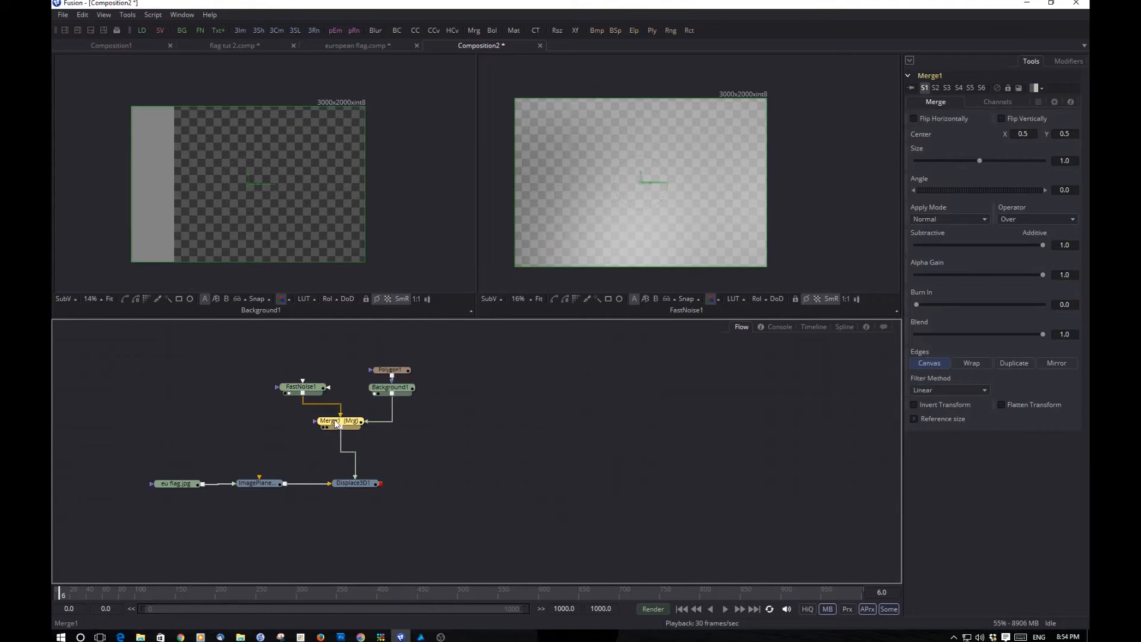
key(1)
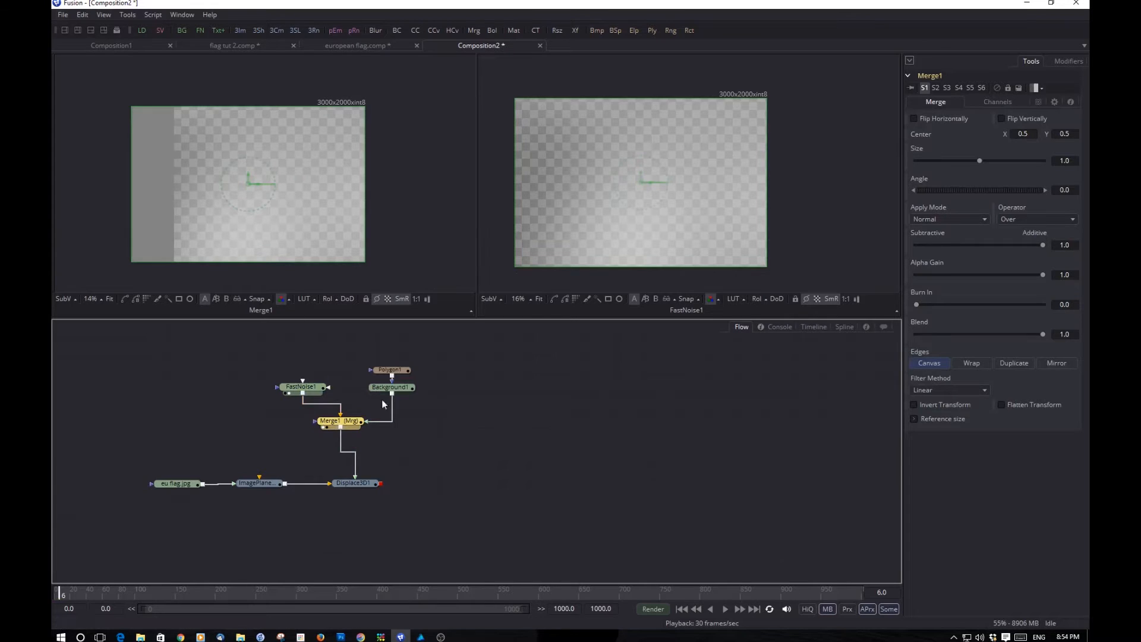
key(space)
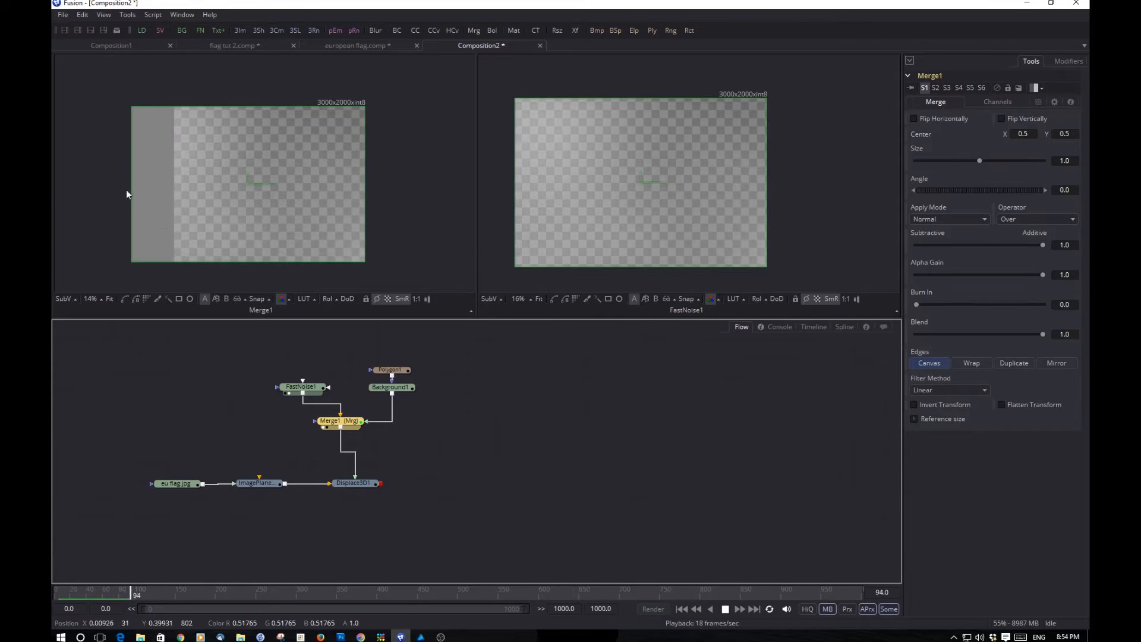
key(space)
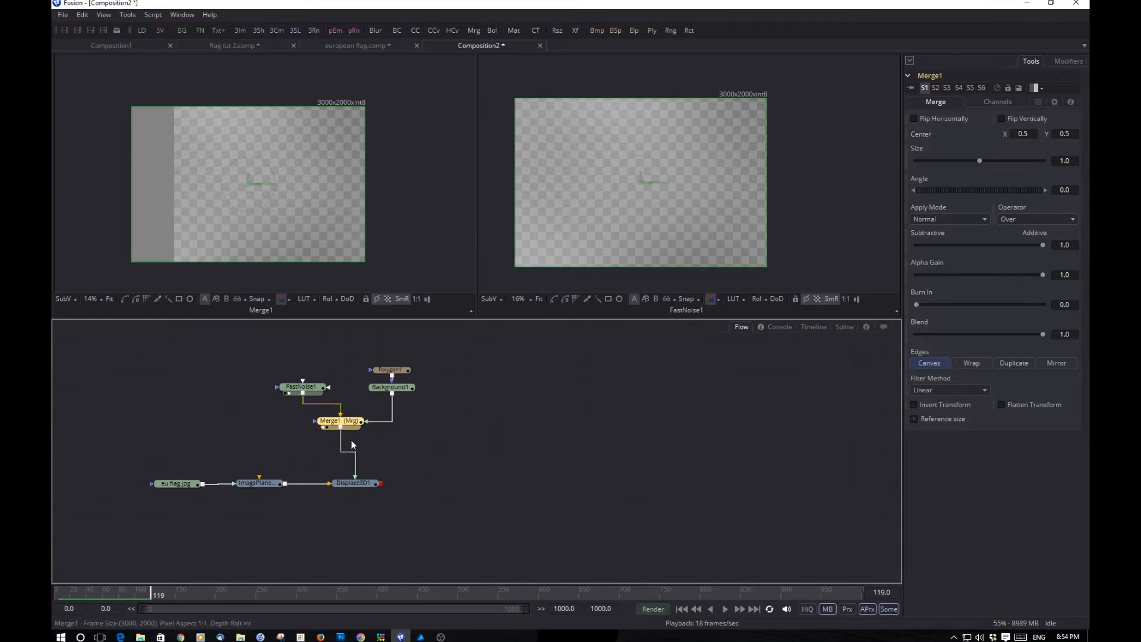
Step: Show Displace3D1 in the second viewer and examine the waving flag's masked edge from several angles during playback
click(358, 483)
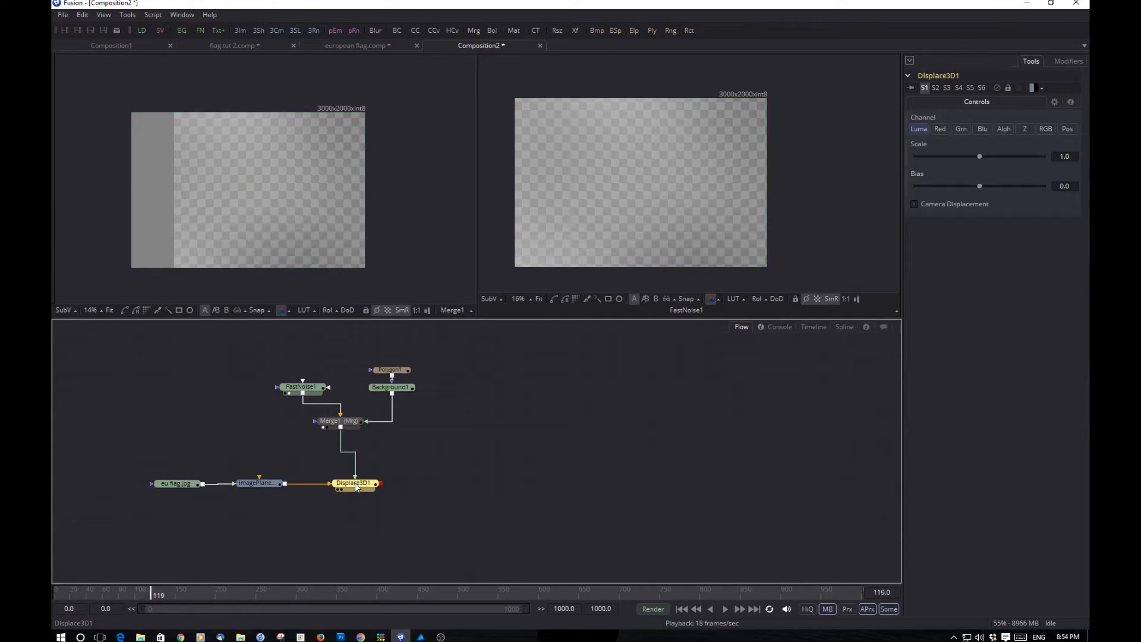
key(2)
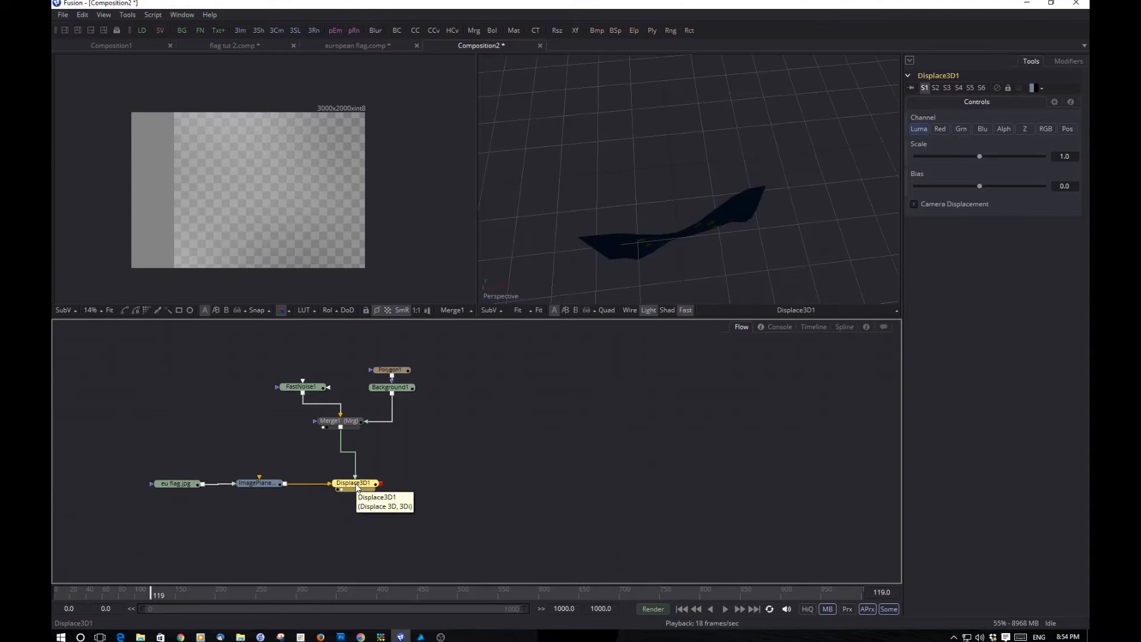
drag(648, 259, 623, 97)
key(space)
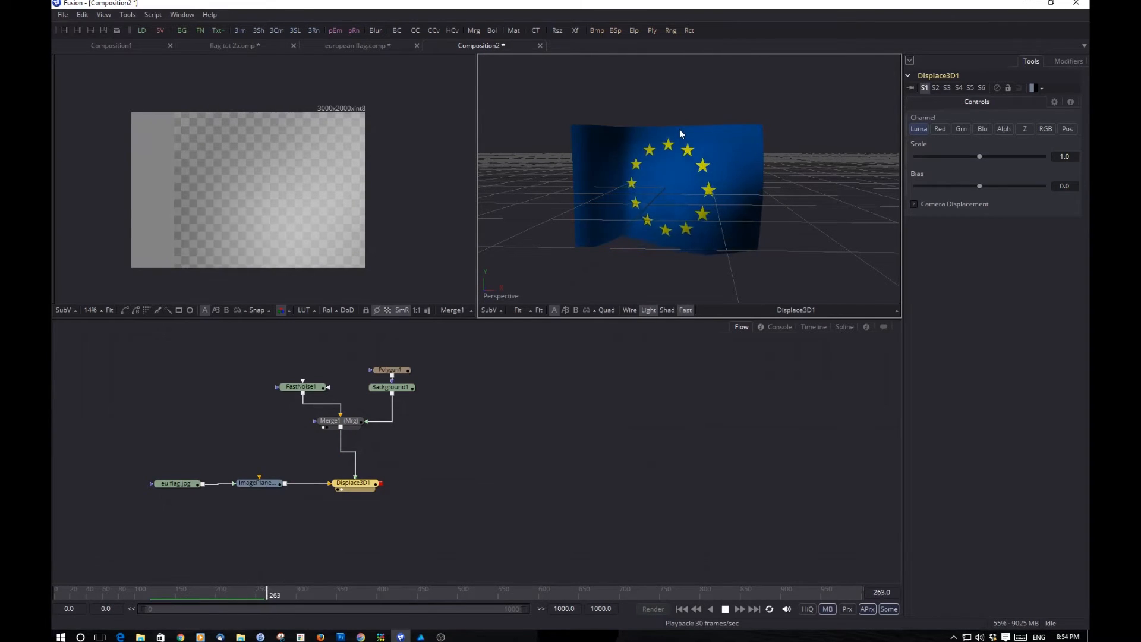
drag(681, 140, 656, 253)
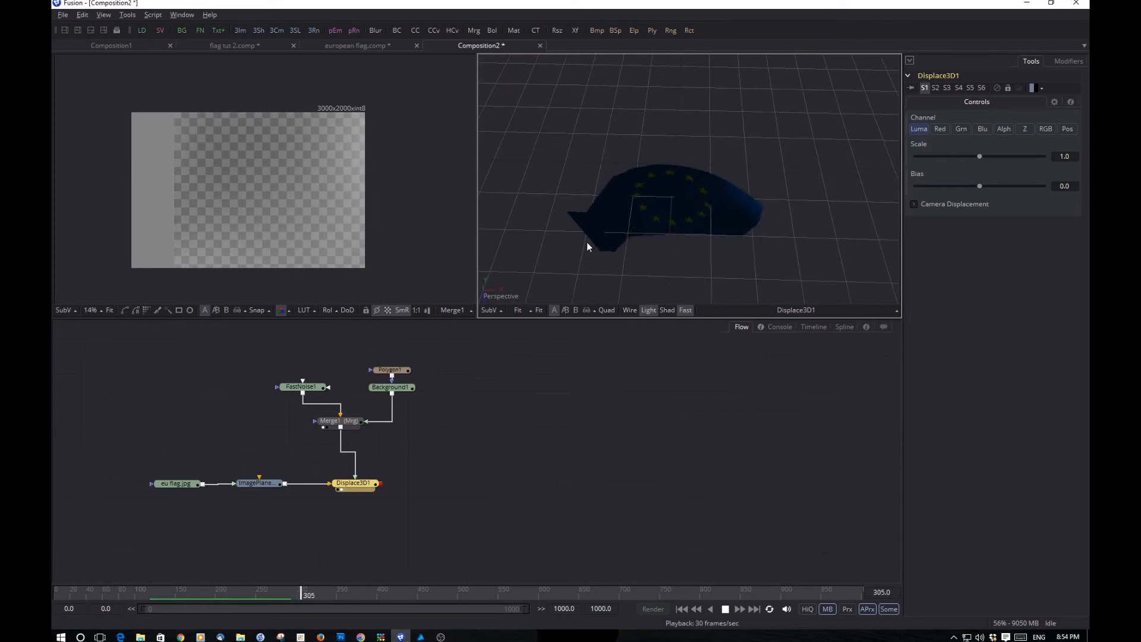
drag(592, 266, 622, 149)
drag(536, 168, 611, 326)
drag(672, 243, 718, 221)
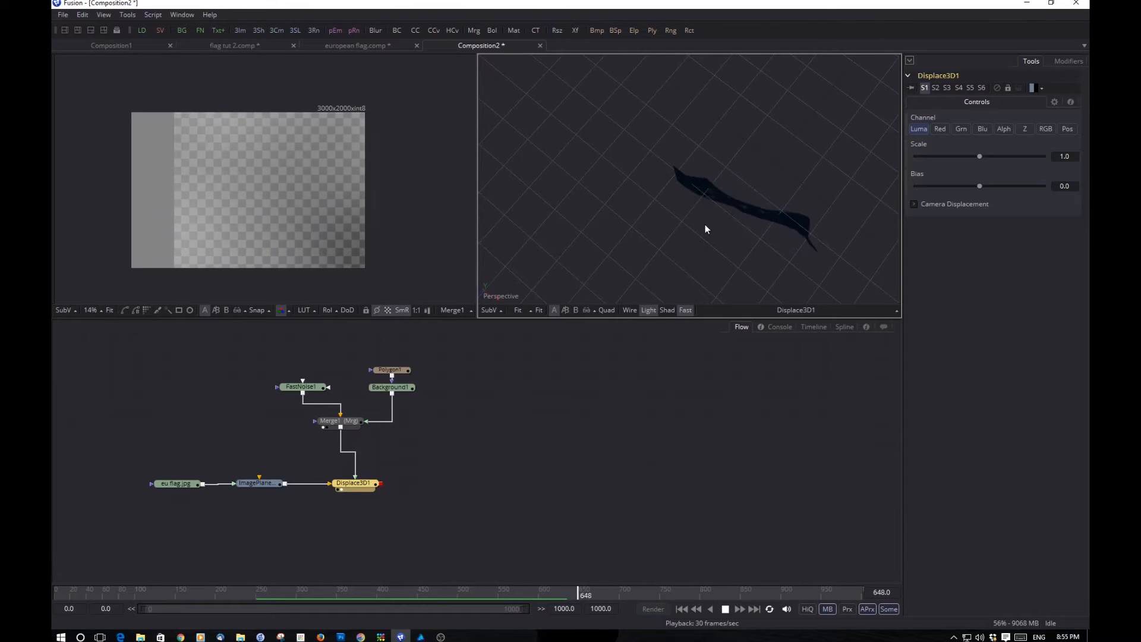
drag(661, 219, 678, 182)
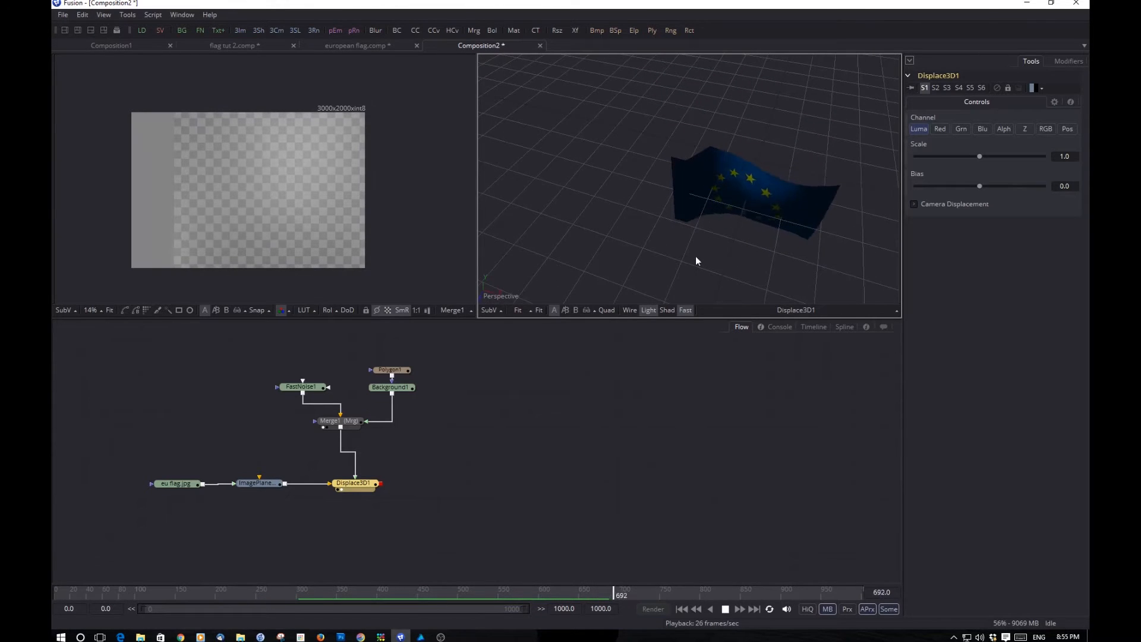
drag(695, 256, 661, 202)
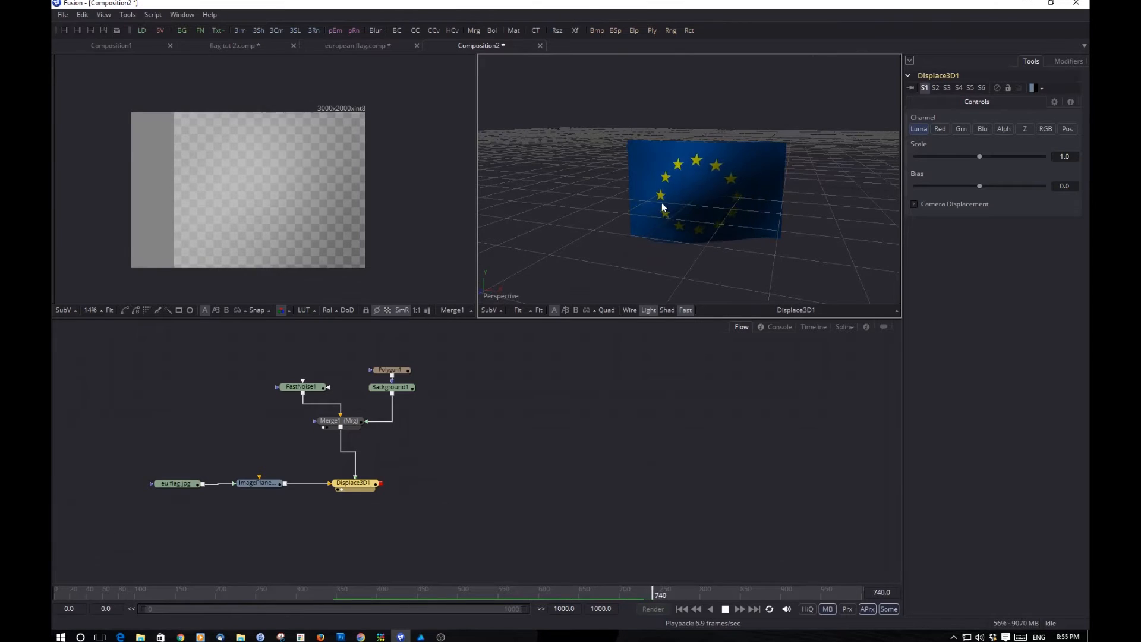
Step: Try a Soft Edge of about 0.176 on the Polygon mask, check the flag's motion, and reset Soft Edge to 0
click(402, 372)
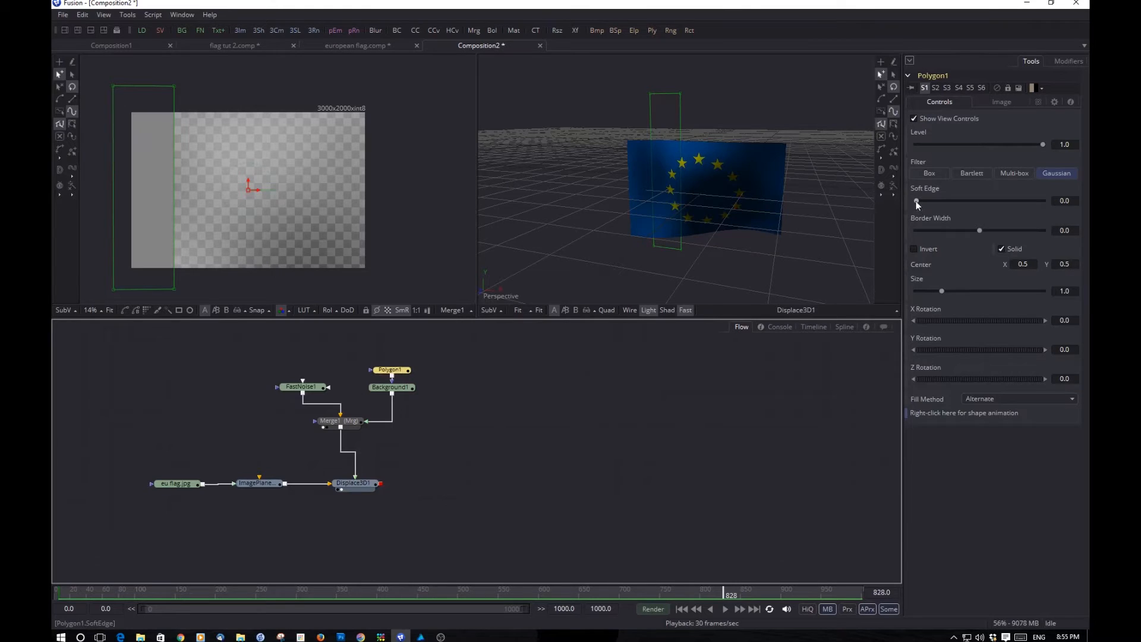
drag(915, 201, 997, 198)
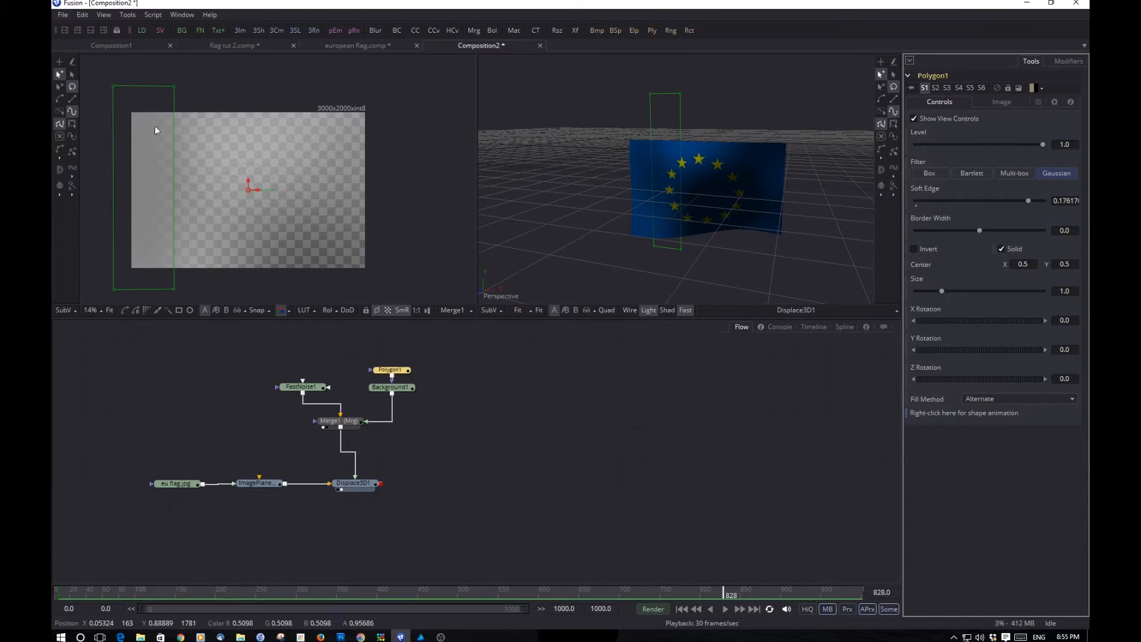
drag(691, 165, 732, 102)
key(space)
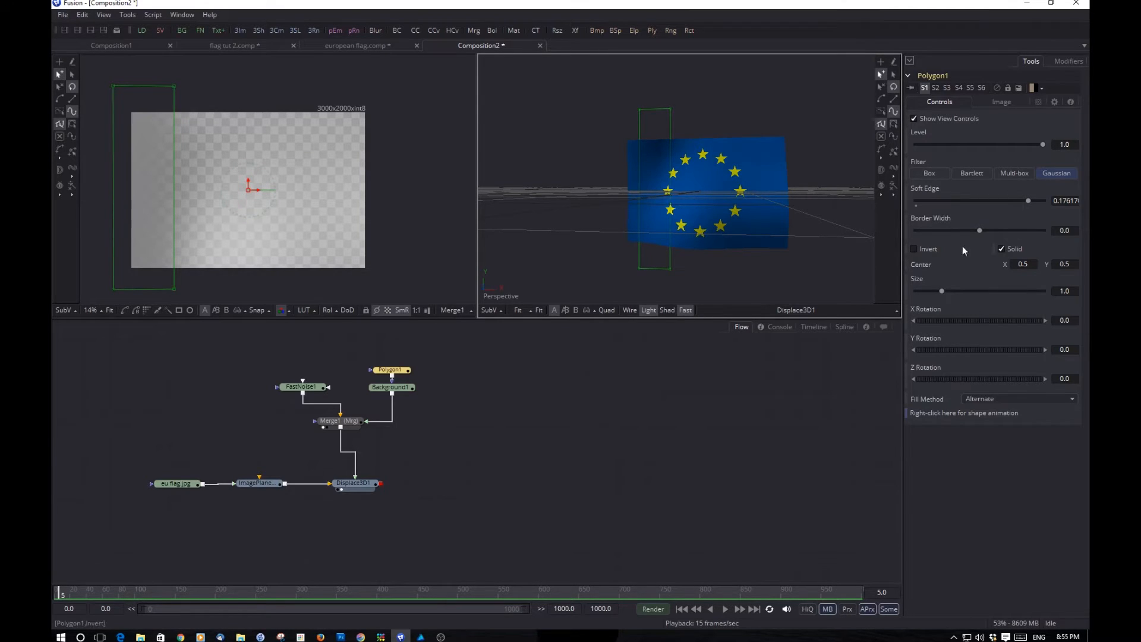
click(915, 205)
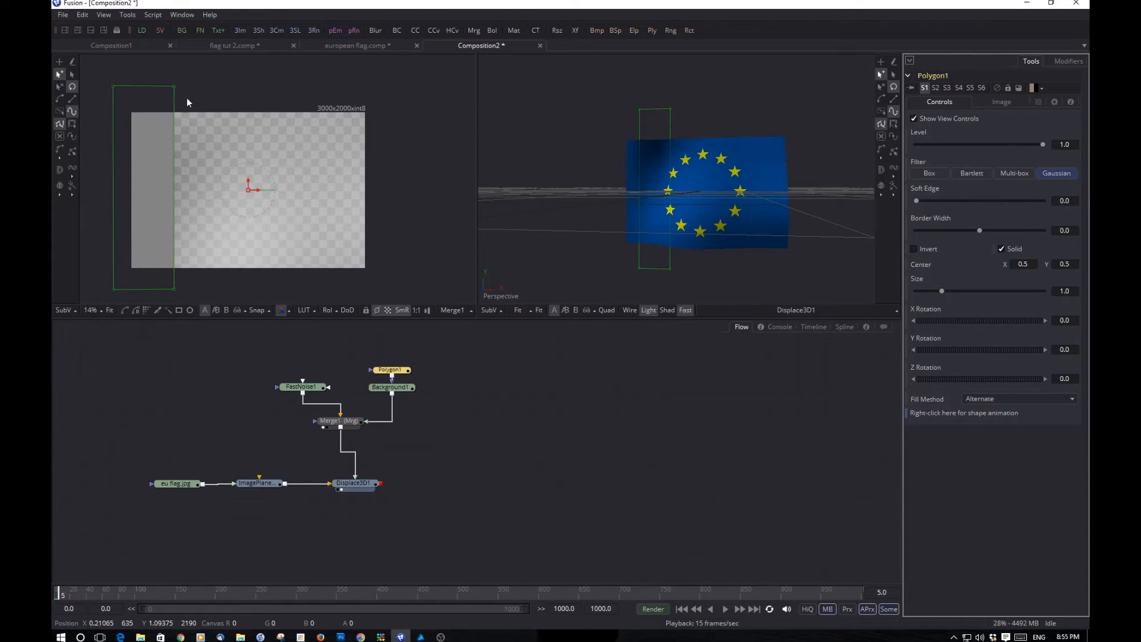
Step: Make Polygon1 a double polygon and pull its inner outline's two points at the image's upper and lower borders toward the left edge at frame 5
click(62, 172)
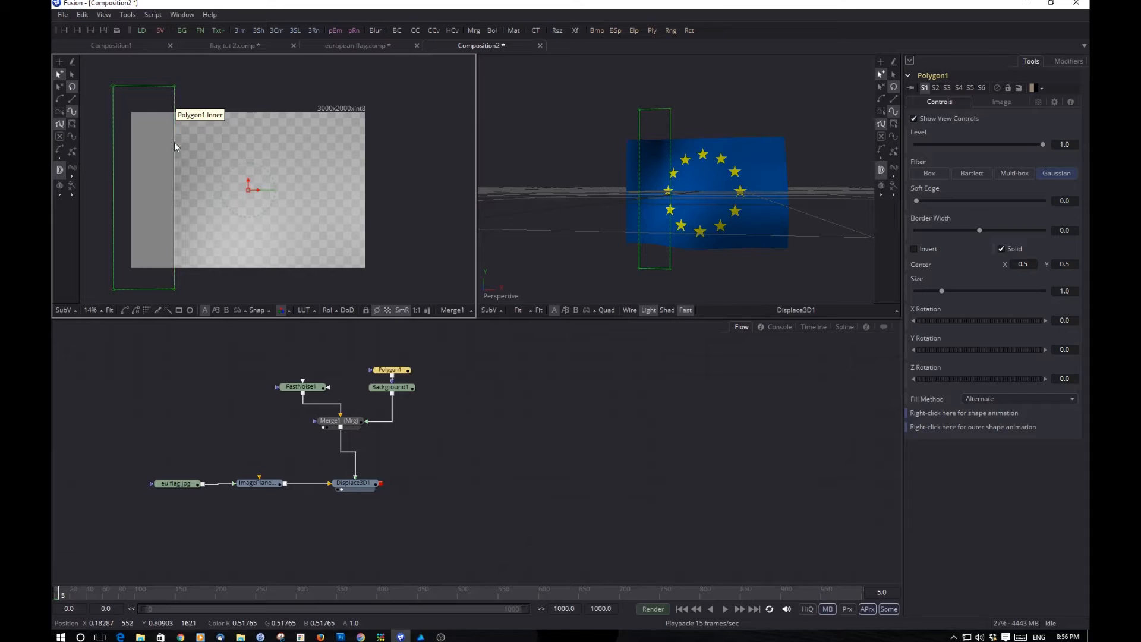
drag(174, 113, 141, 116)
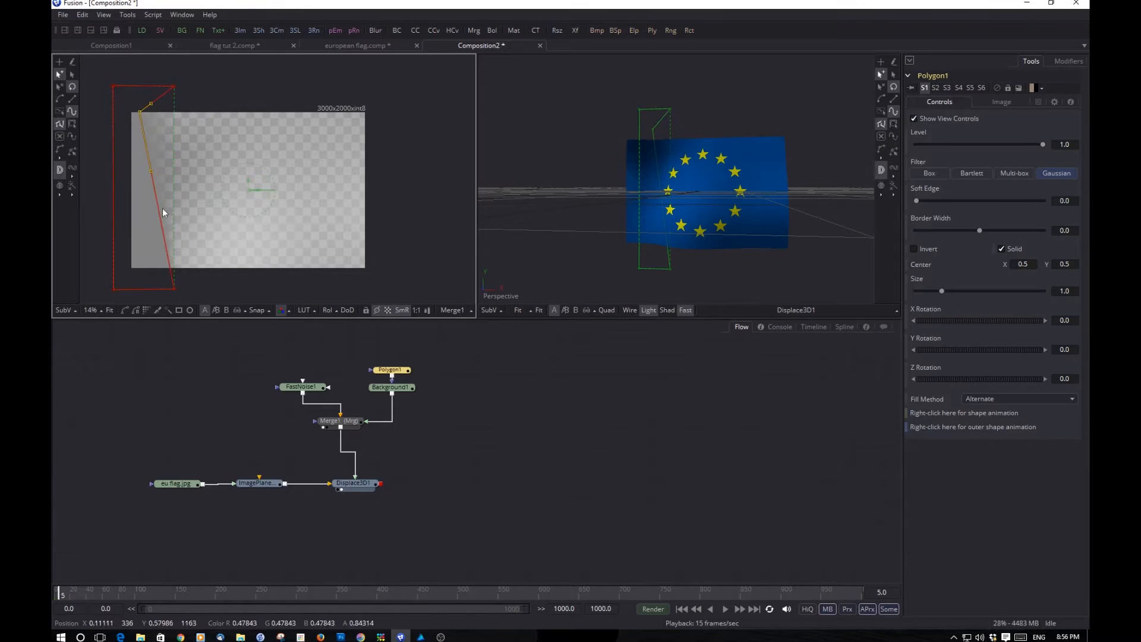
click(171, 269)
drag(171, 269, 139, 269)
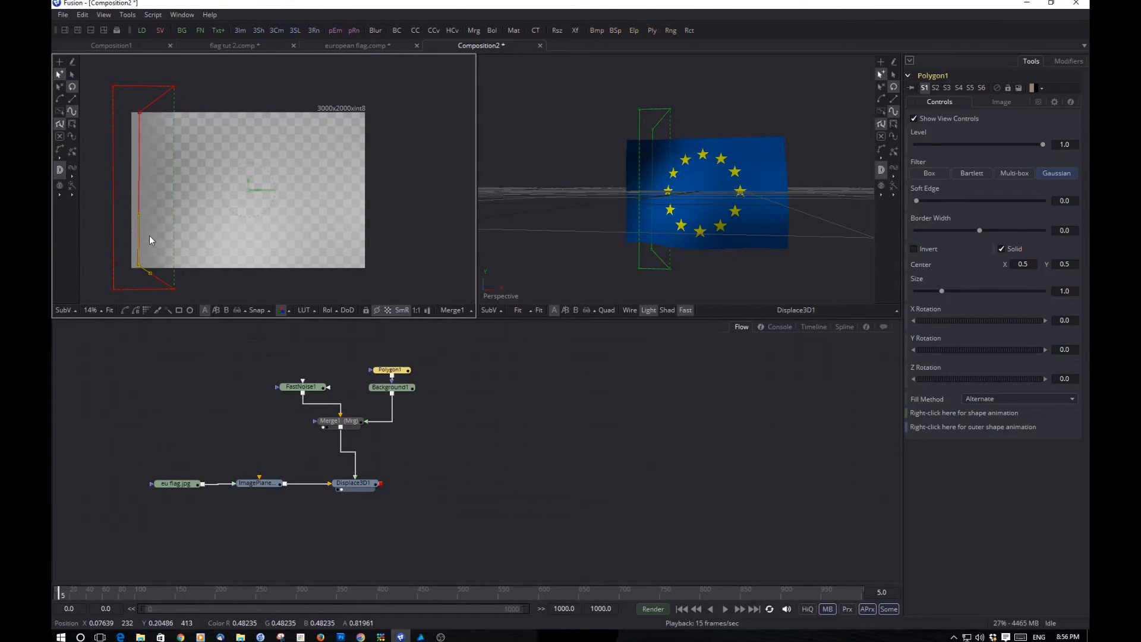
Step: Play the animation and check the flag's masked edge from above, stopping at frame 87
drag(771, 250, 739, 376)
key(space)
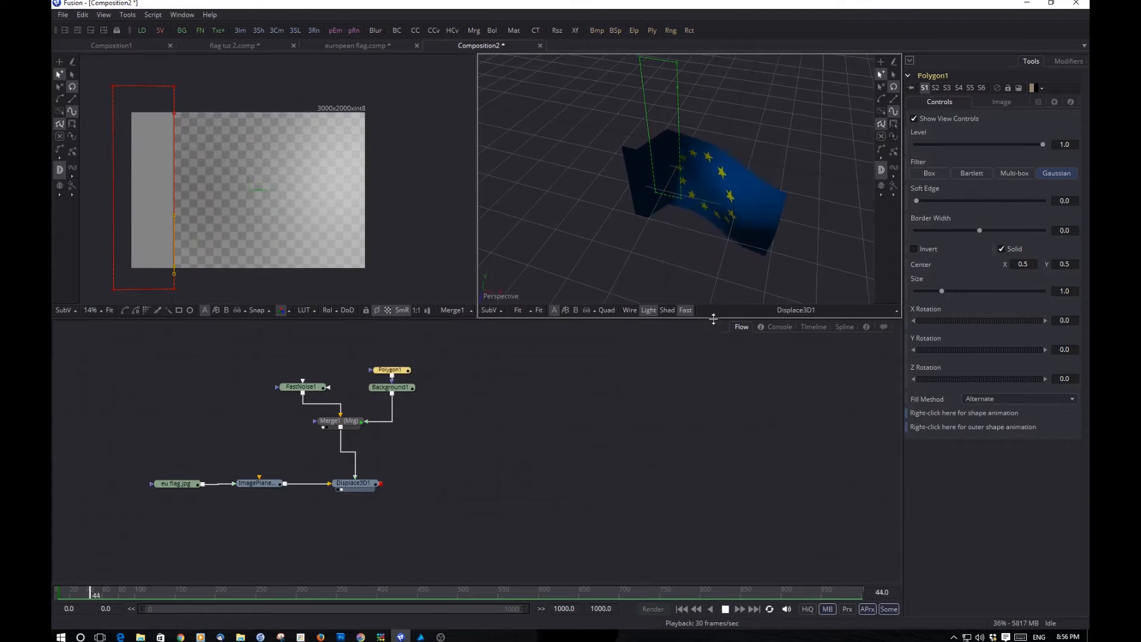
key(space)
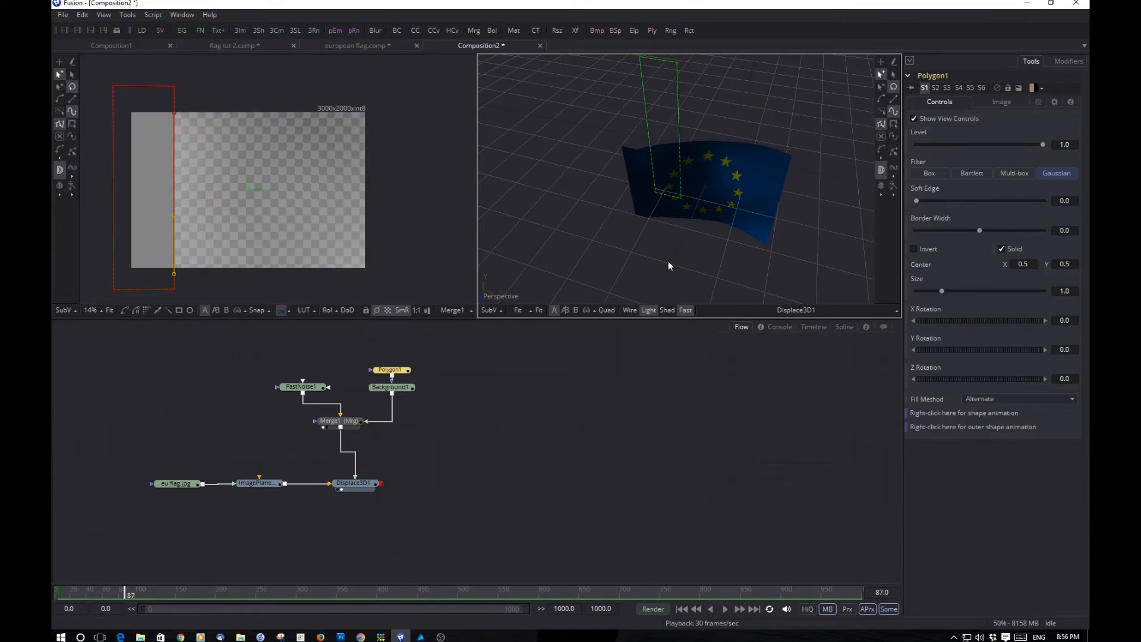
Step: At frame 87, move the Polygon's two inner points toward the image's left edge, slightly beyond its upper and lower borders
click(342, 425)
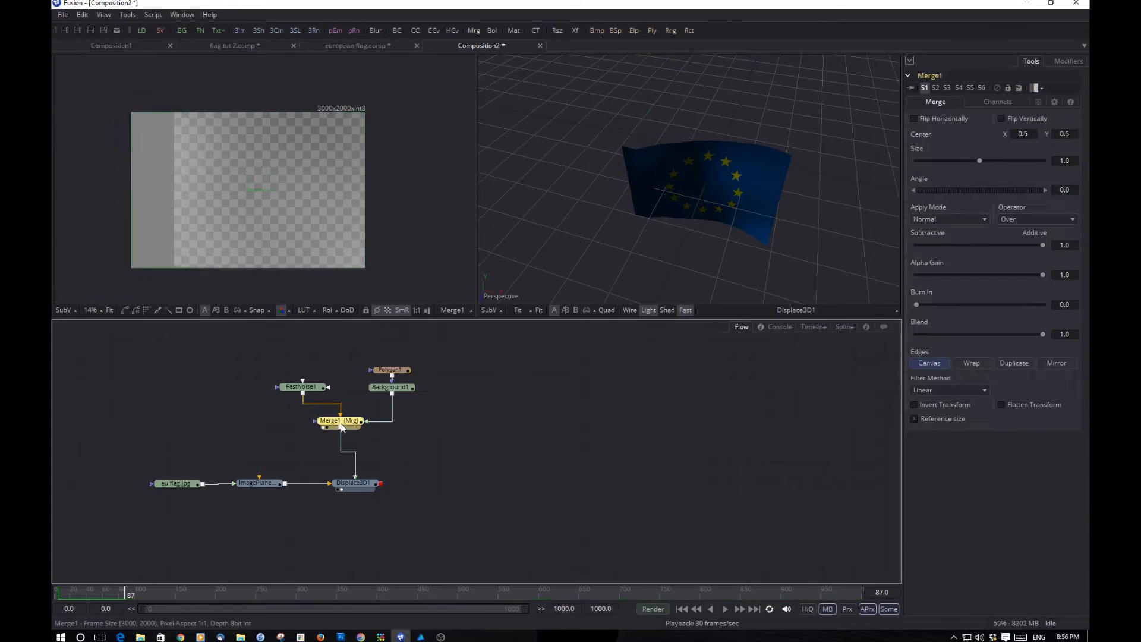
click(389, 369)
click(394, 390)
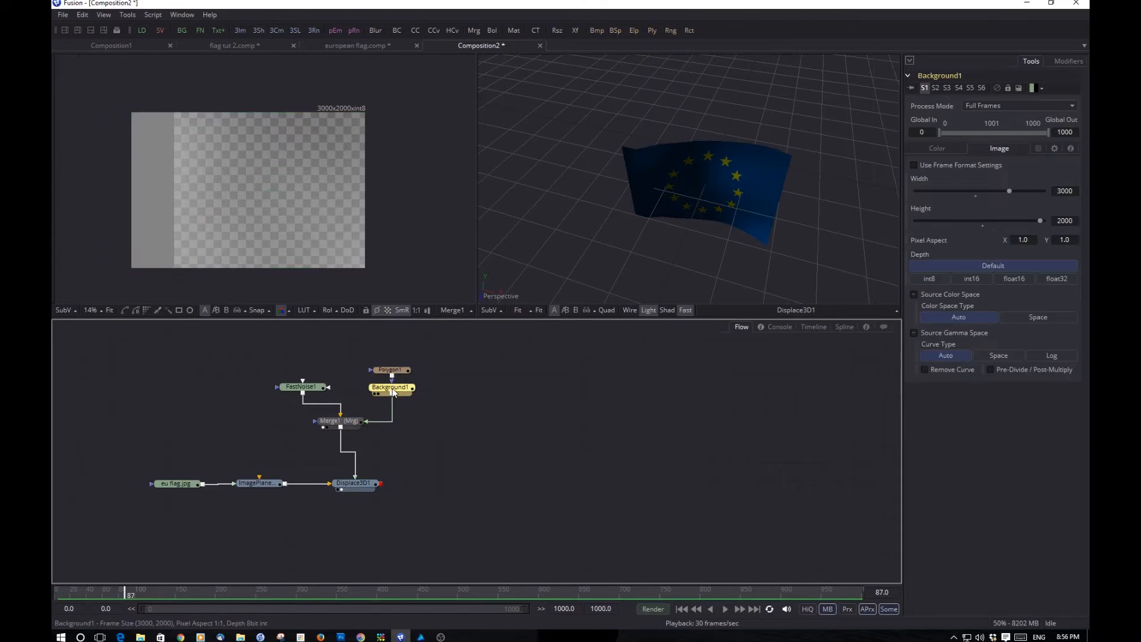
click(390, 370)
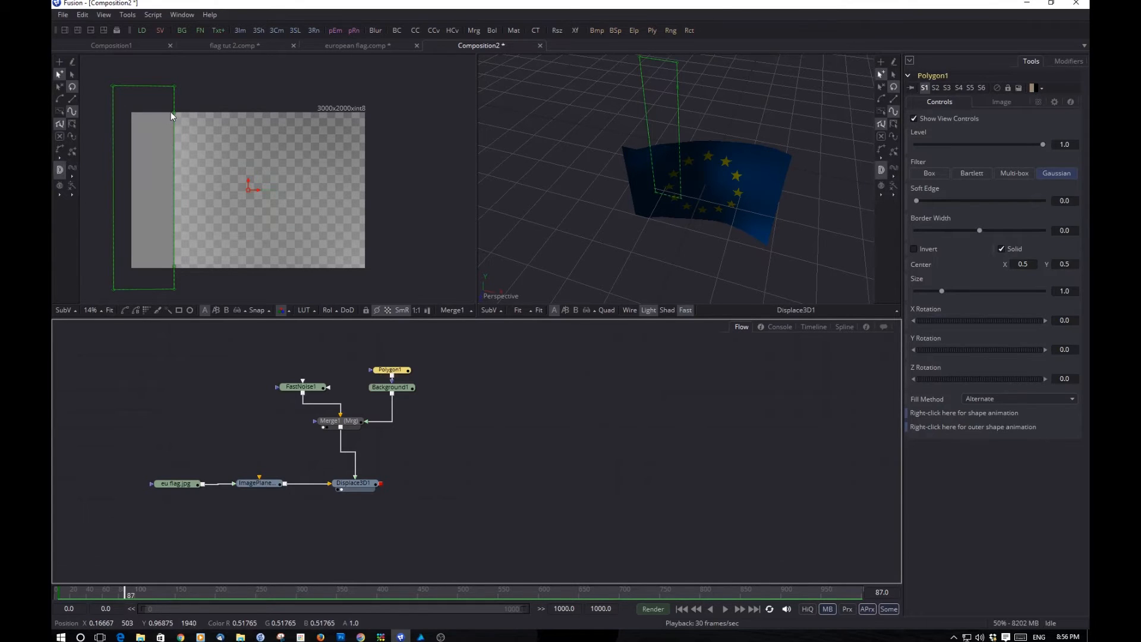
drag(174, 111, 147, 104)
click(174, 265)
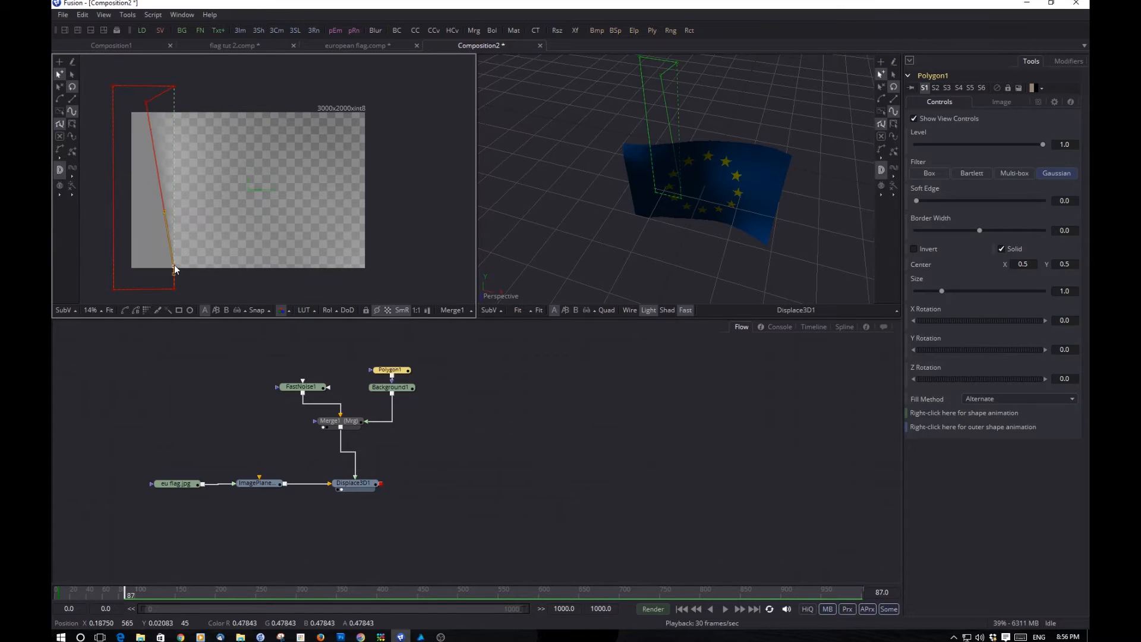
drag(173, 265, 147, 279)
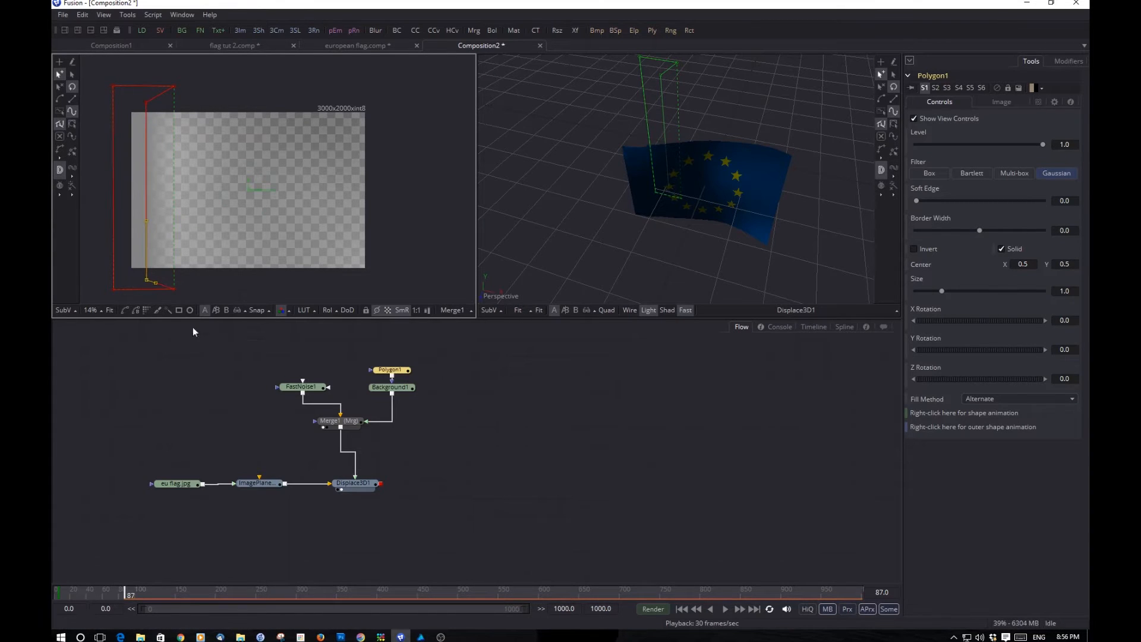
click(218, 393)
Step: Play the animation from frame 87 and inspect the flag's feathered left edge close up from the front
key(space)
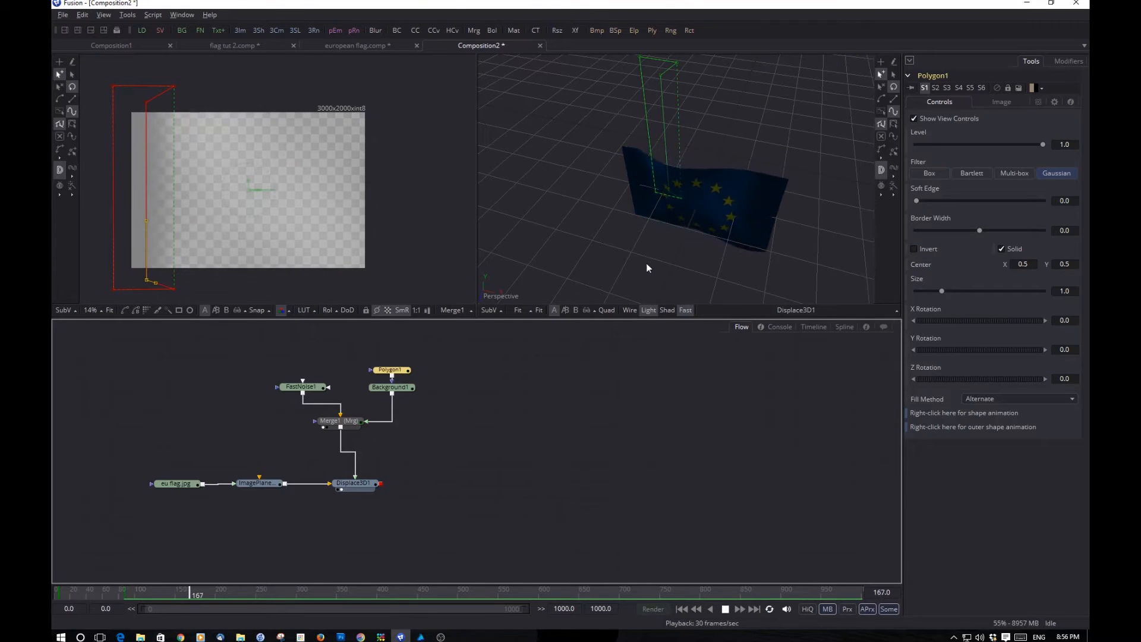
drag(647, 262, 726, 154)
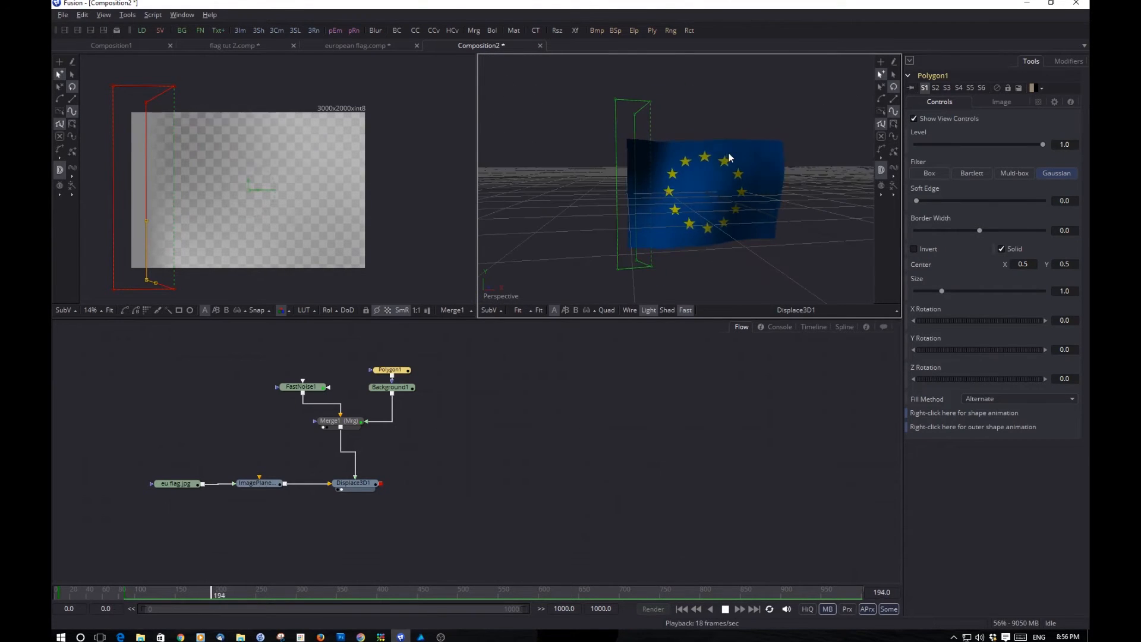
scroll(609, 206, up, 4)
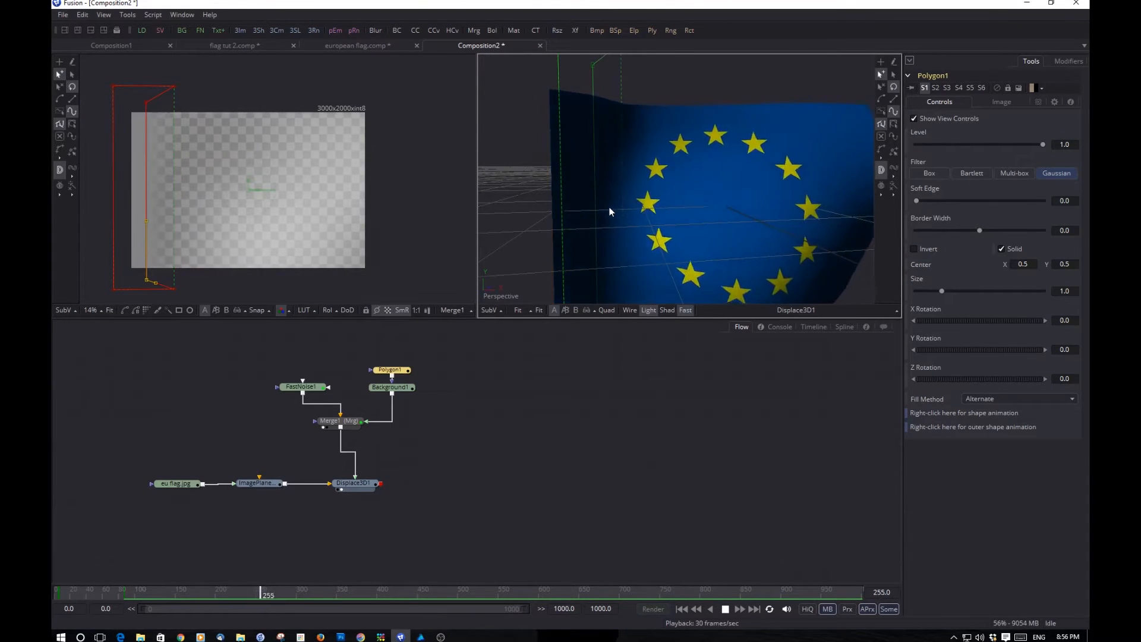
key(space)
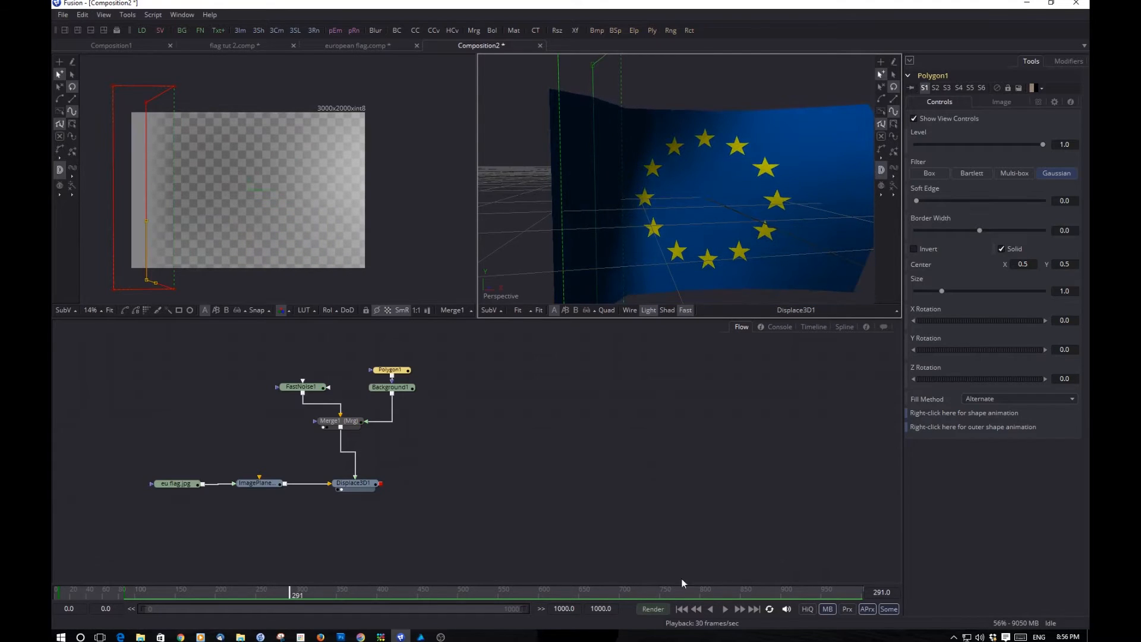
Step: Compare the Polygon's inner outline at frame 0, during early playback, and at frame 87
click(681, 609)
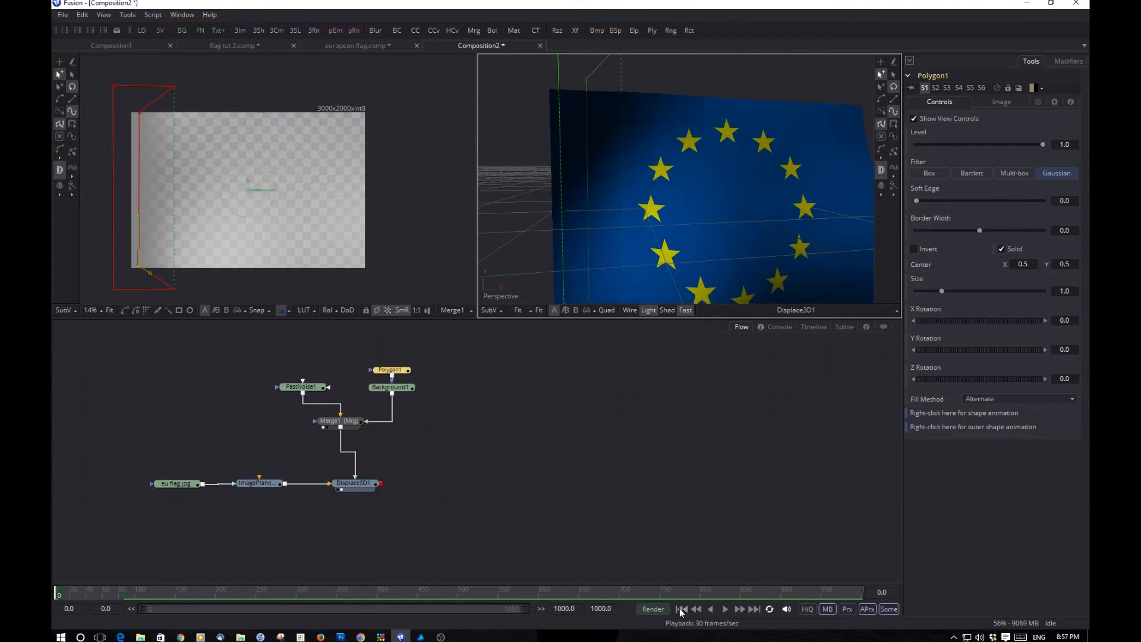
key(space)
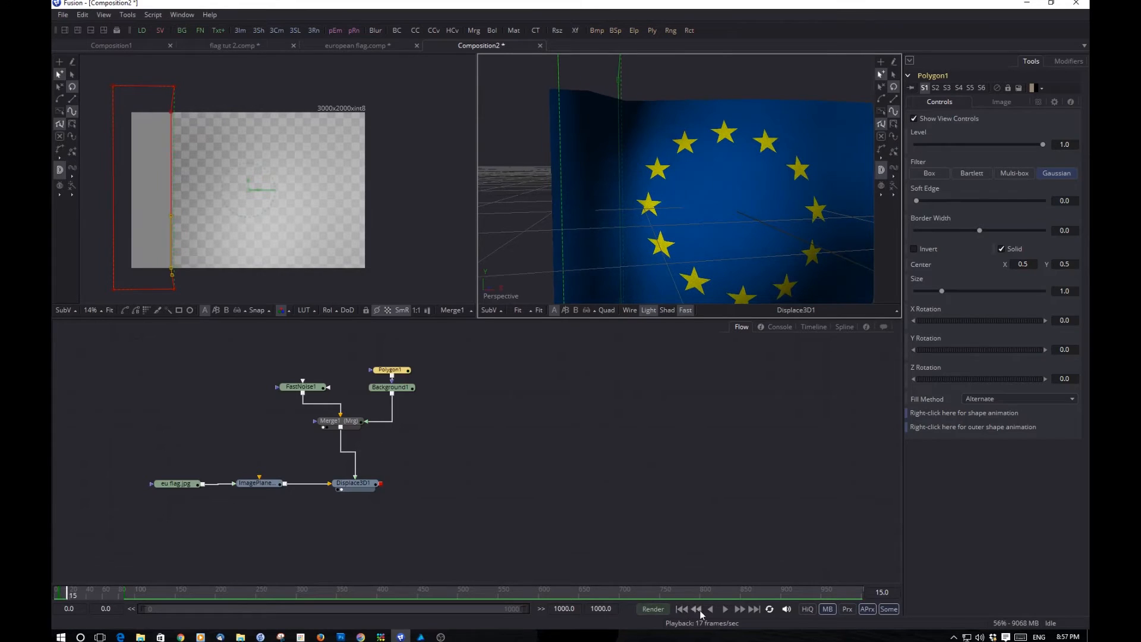
click(683, 610)
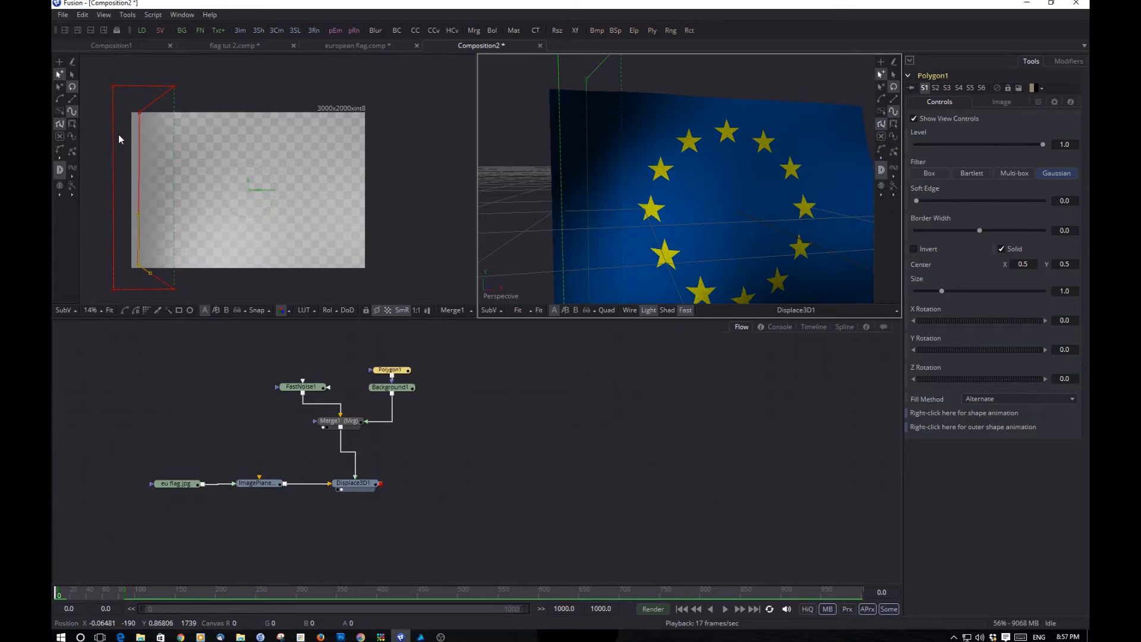
click(124, 594)
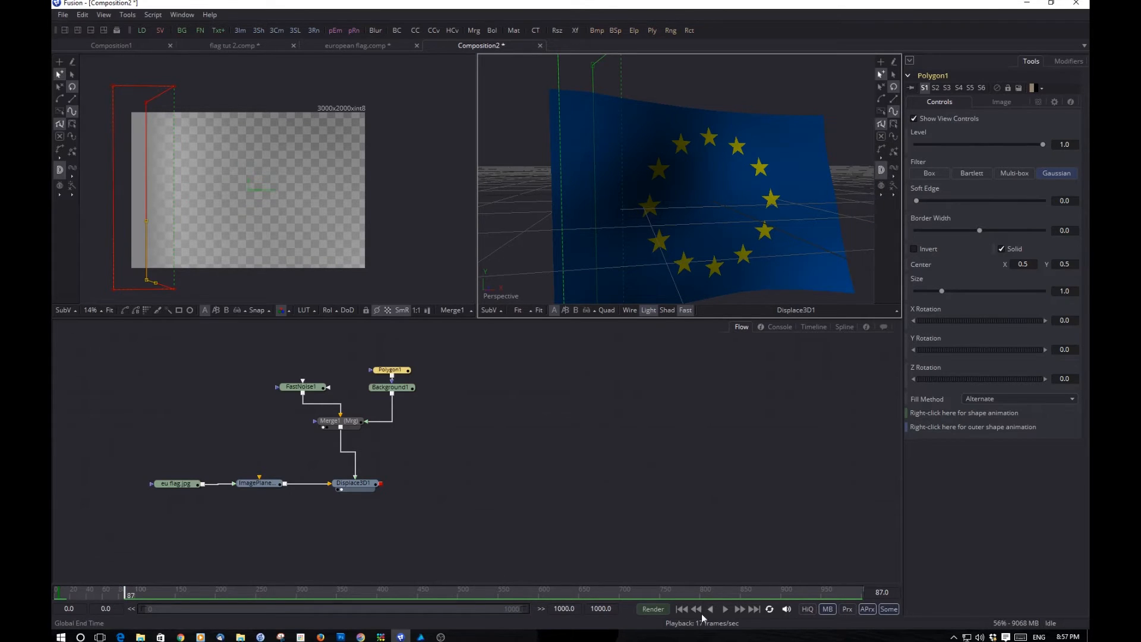
Step: Return to frame 0 and delete the existing Polygon mask attached to the Background node
click(682, 609)
click(387, 378)
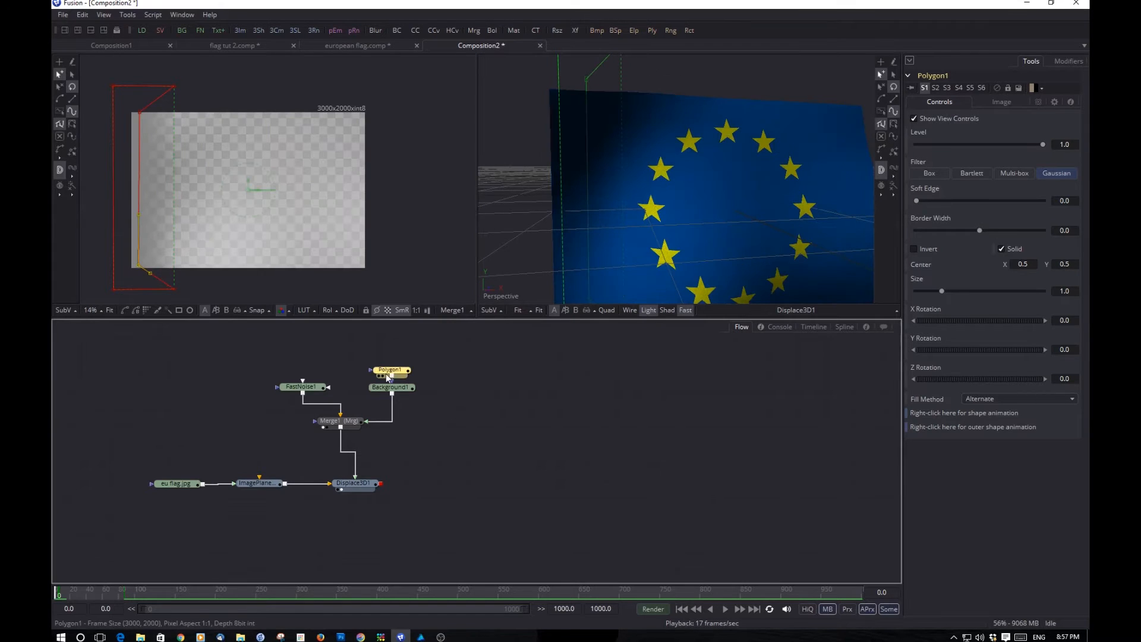
click(423, 358)
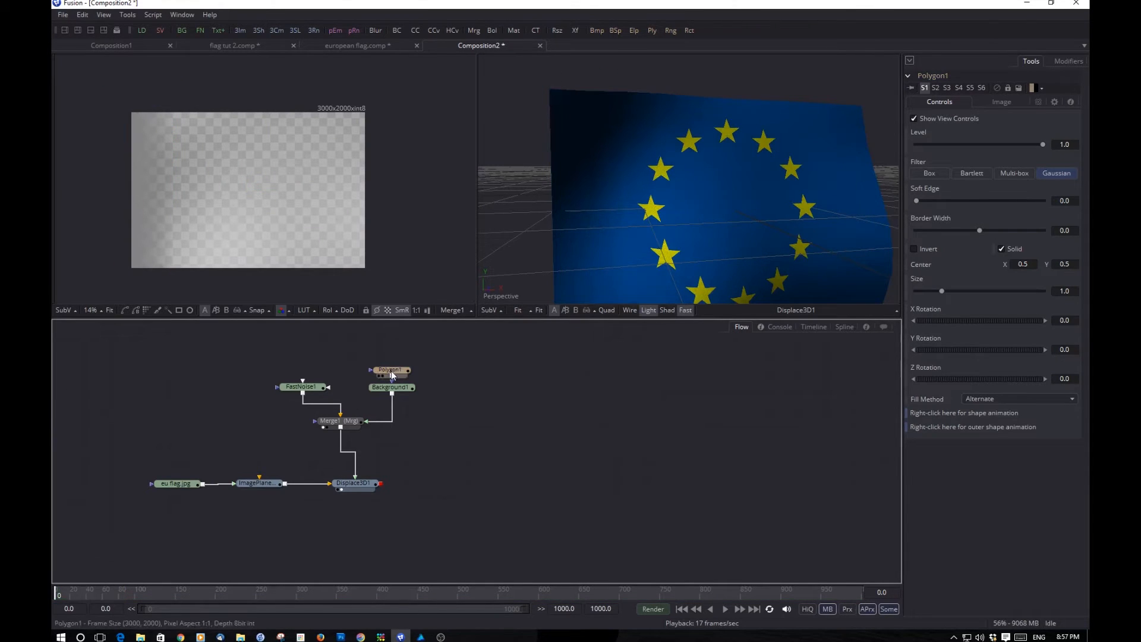
click(392, 374)
key(Delete)
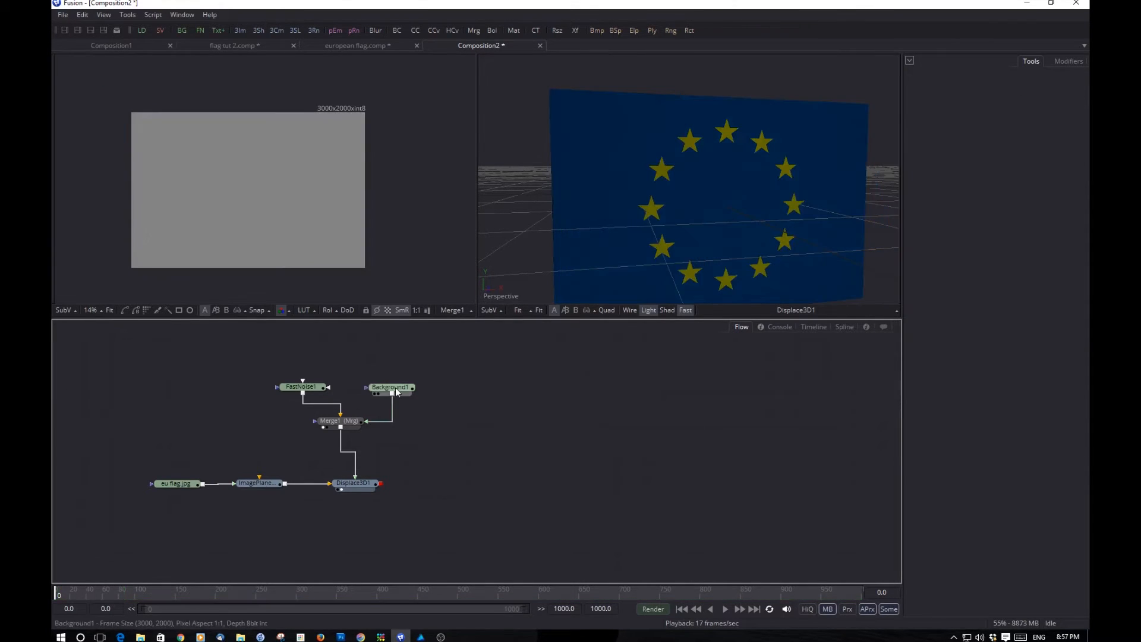
Step: Draw a new four-point Polygon mask on the Background as a tall strip over the image's left edge, straightening its inner side
click(395, 387)
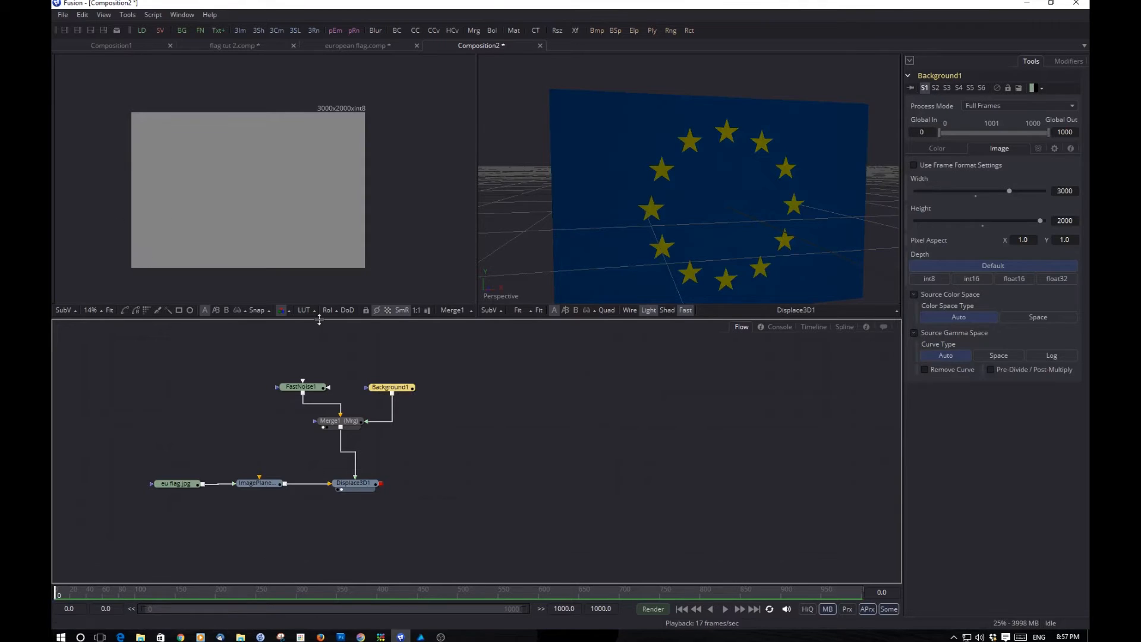
click(124, 310)
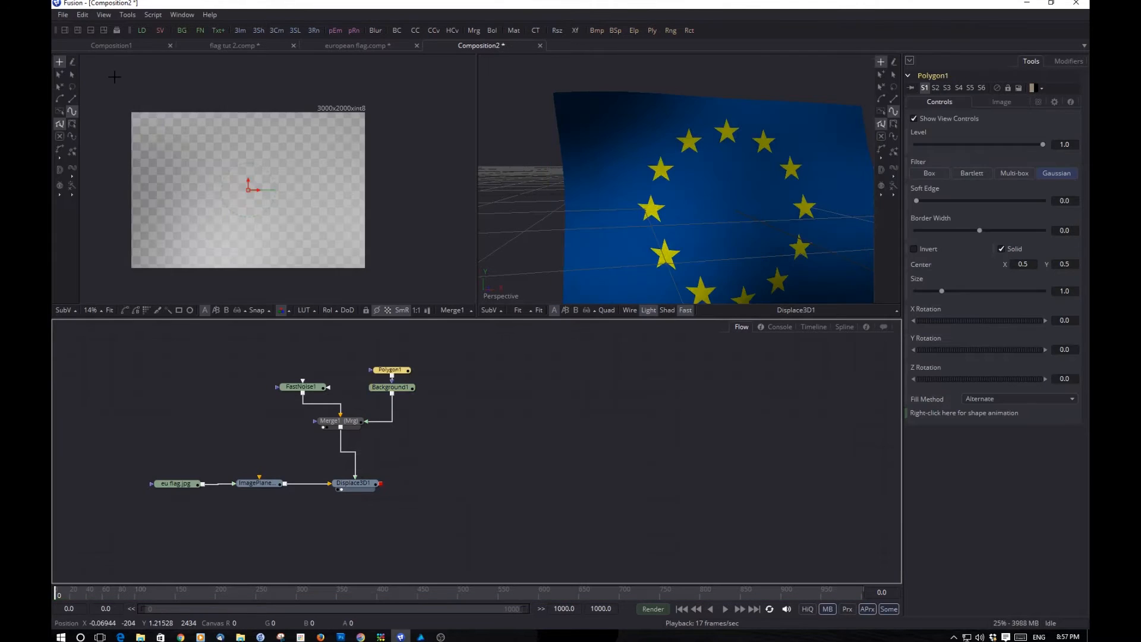
click(115, 76)
click(164, 76)
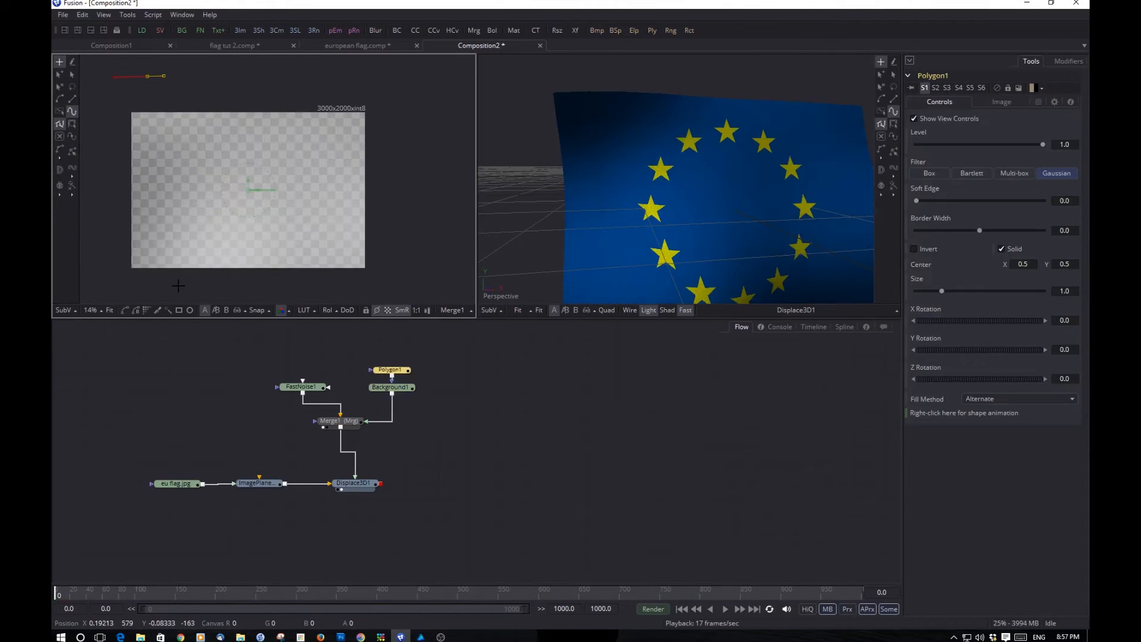
click(178, 289)
click(137, 288)
click(115, 77)
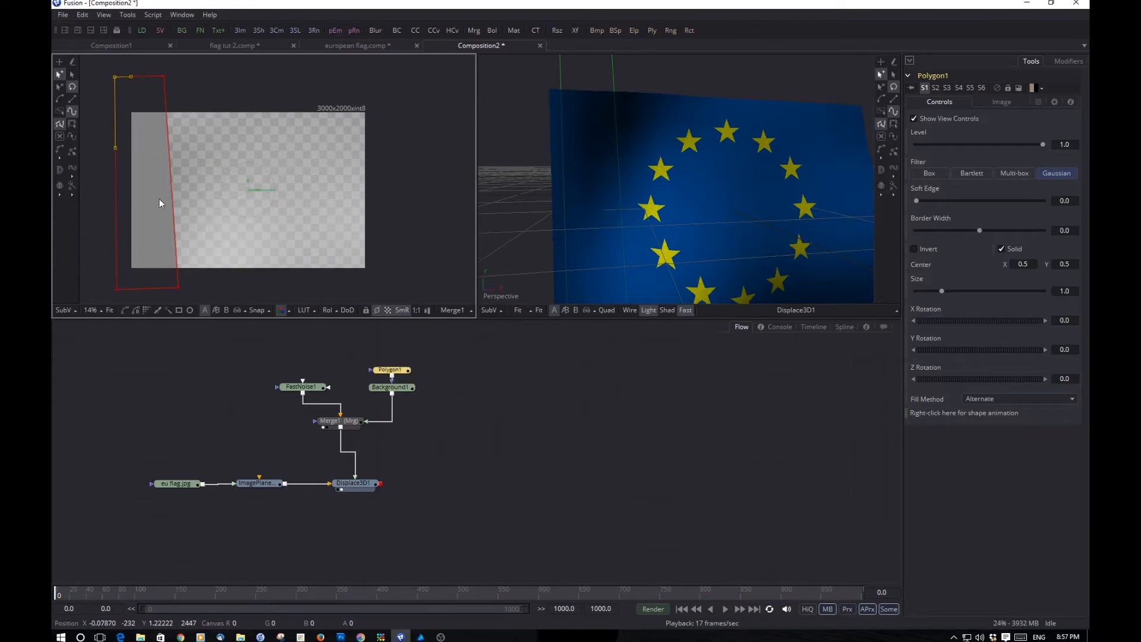
drag(179, 289, 165, 299)
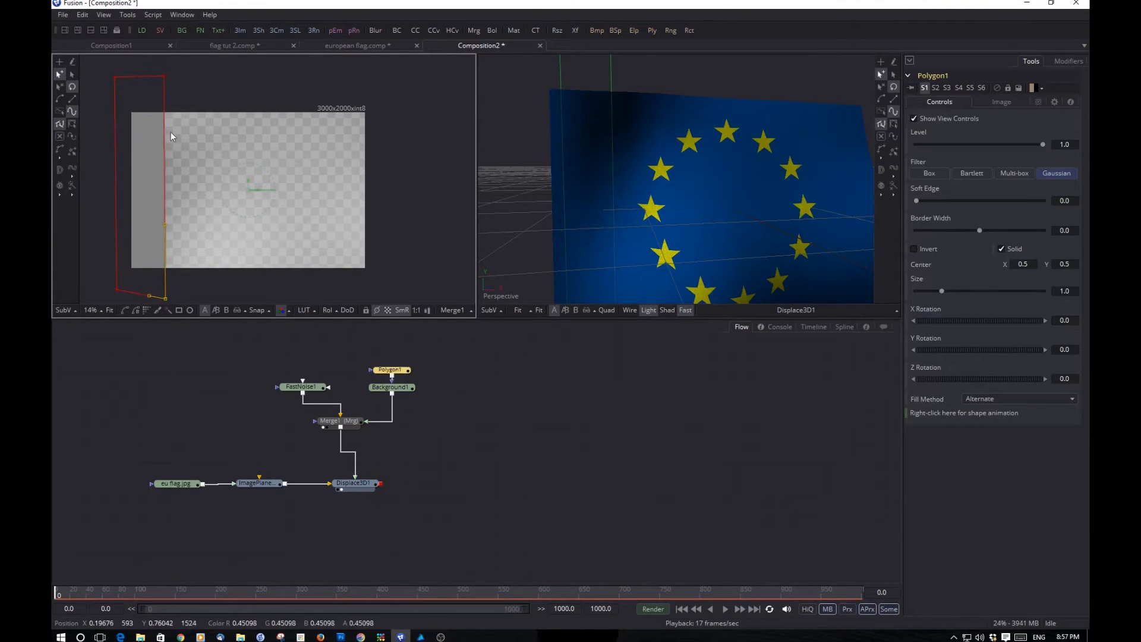
Step: Convert the mask to a double polygon and pull its two inner points toward the image's left edge at the upper and lower borders
click(59, 169)
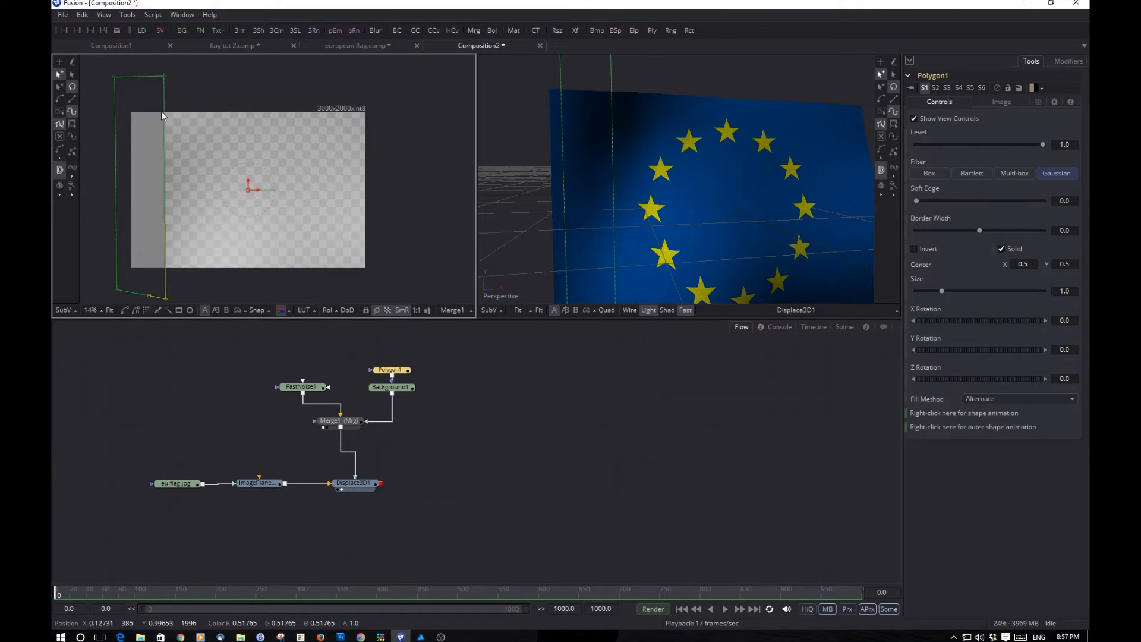
drag(164, 112, 146, 112)
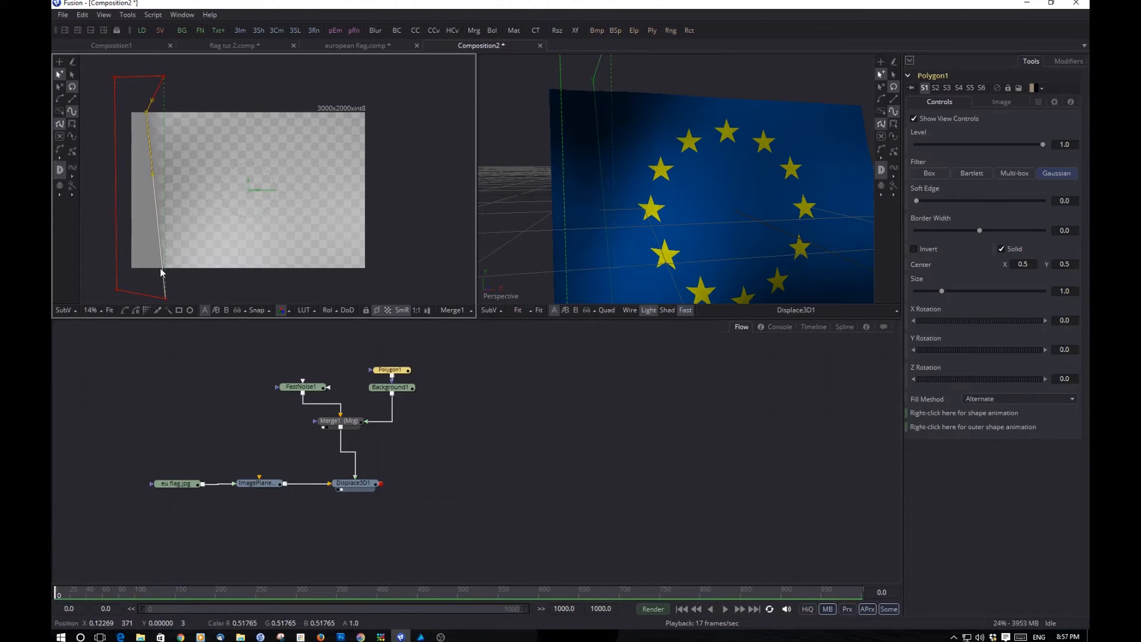
drag(159, 267, 141, 266)
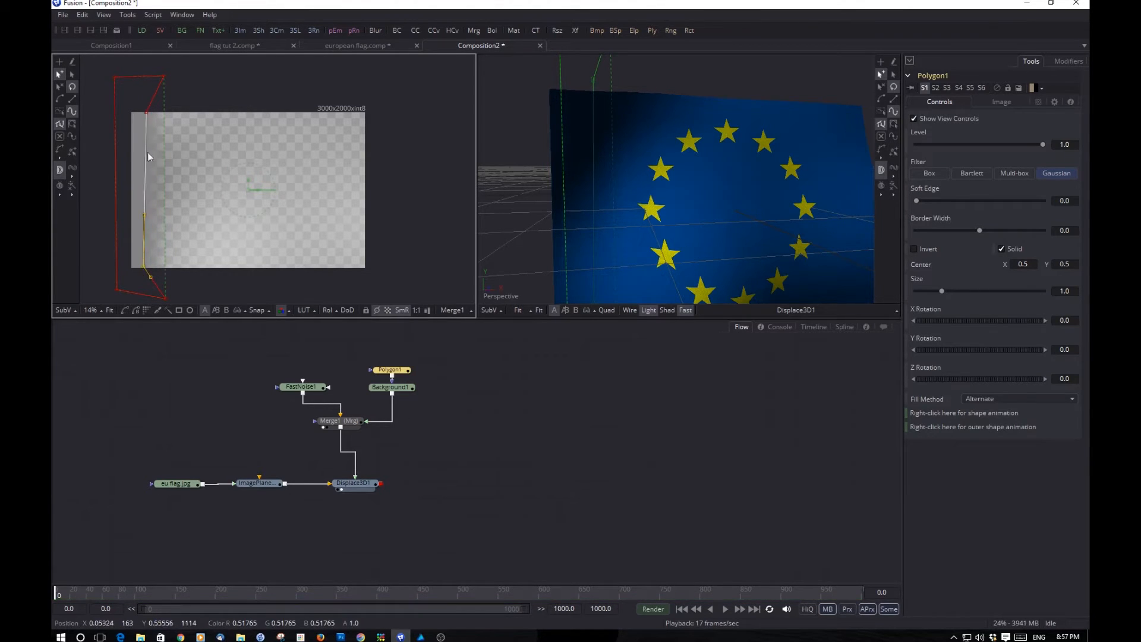
click(144, 115)
drag(144, 114, 142, 112)
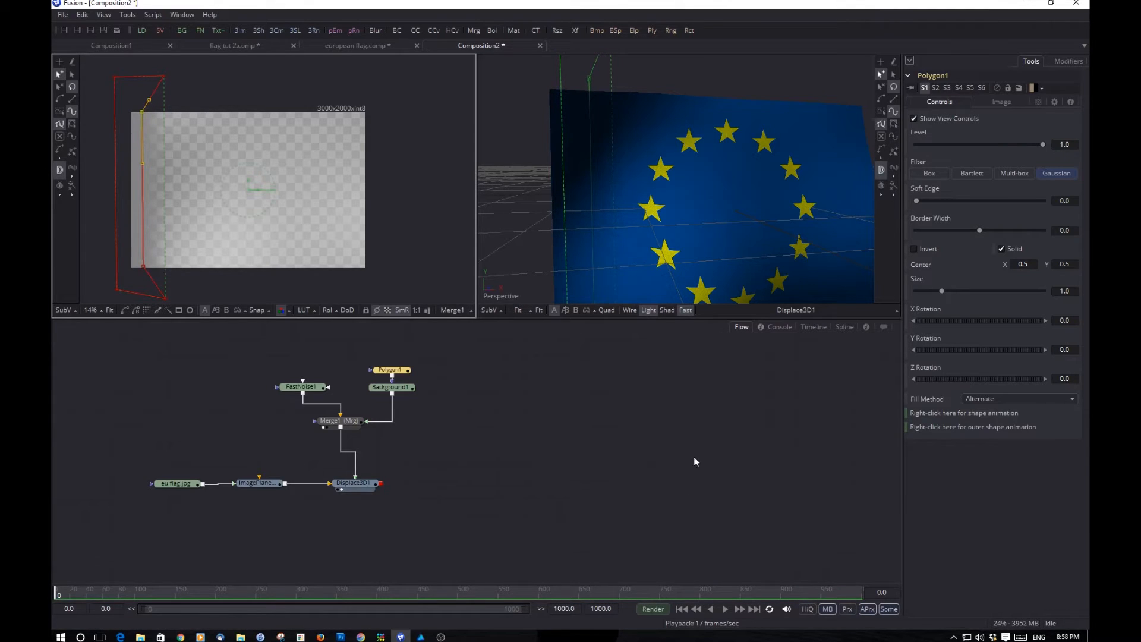
Step: Play the animation from frame 0 and check the flag's masked edge from above, stopping at frame 218
drag(679, 202, 626, 262)
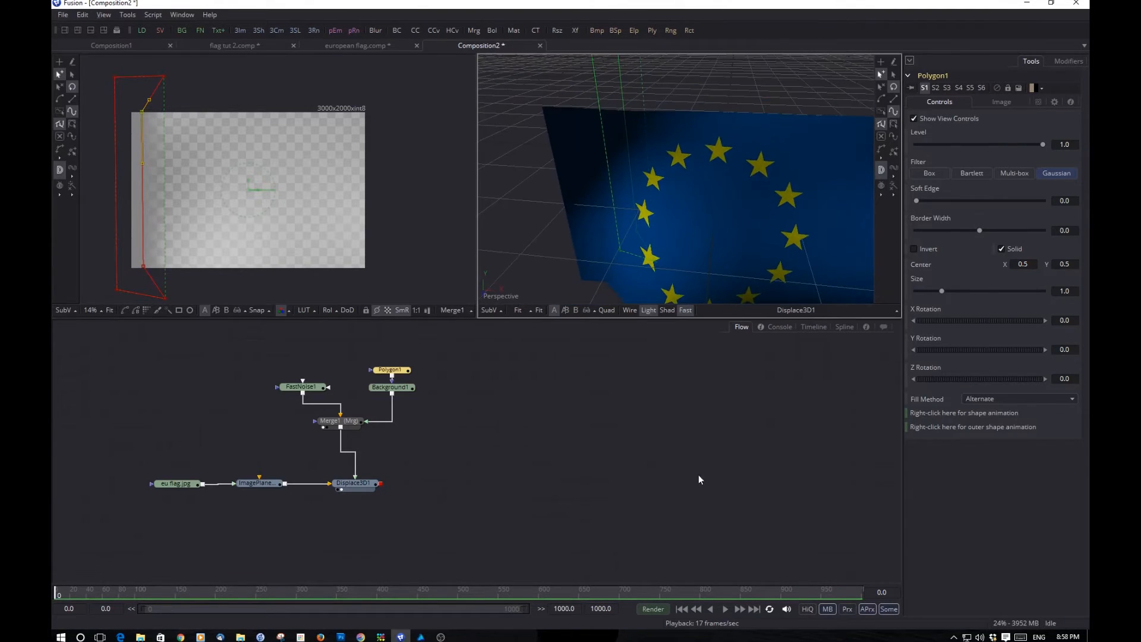
key(space)
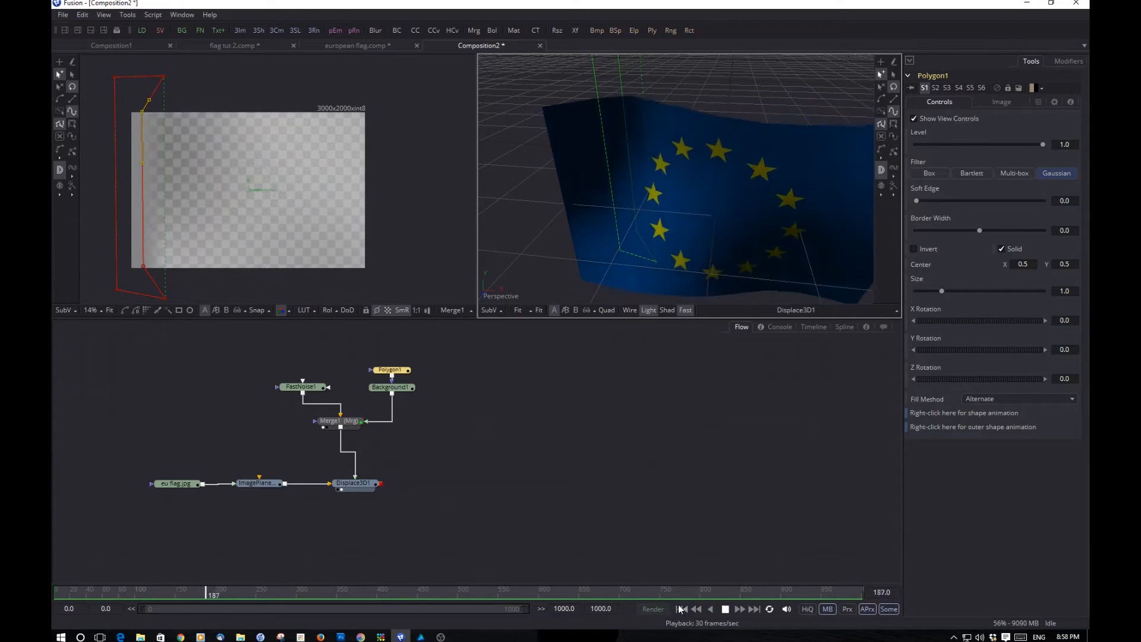
key(space)
mouse_move(679, 155)
mouse_down()
mouse_move(659, 270)
mouse_move(563, 262)
mouse_move(428, 204)
mouse_move(373, 149)
mouse_move(446, 115)
mouse_move(526, 146)
mouse_move(658, 160)
mouse_move(690, 145)
mouse_up()
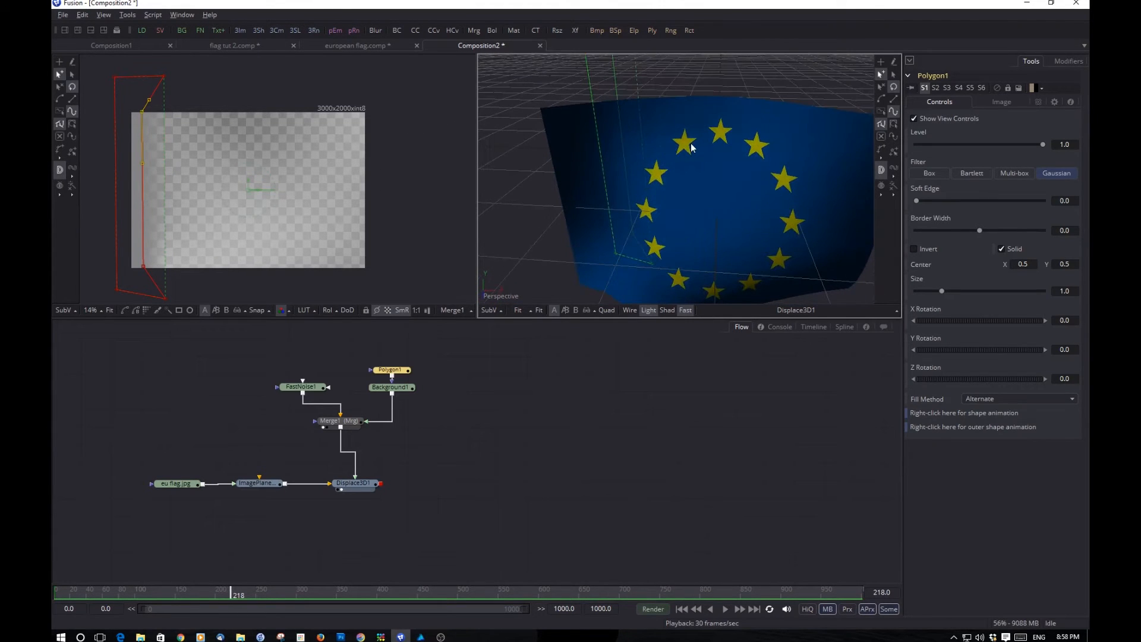
Step: Turn on Wireframe for ImagePlane3D1 and examine the displaced flag's mesh from the front and from above
click(263, 493)
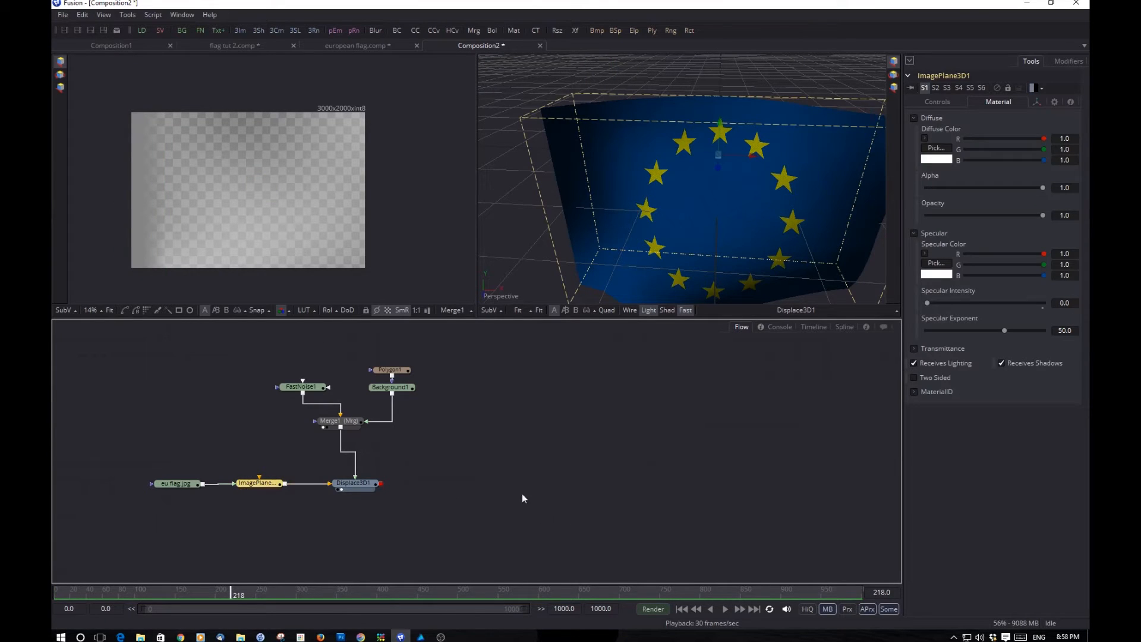
click(951, 102)
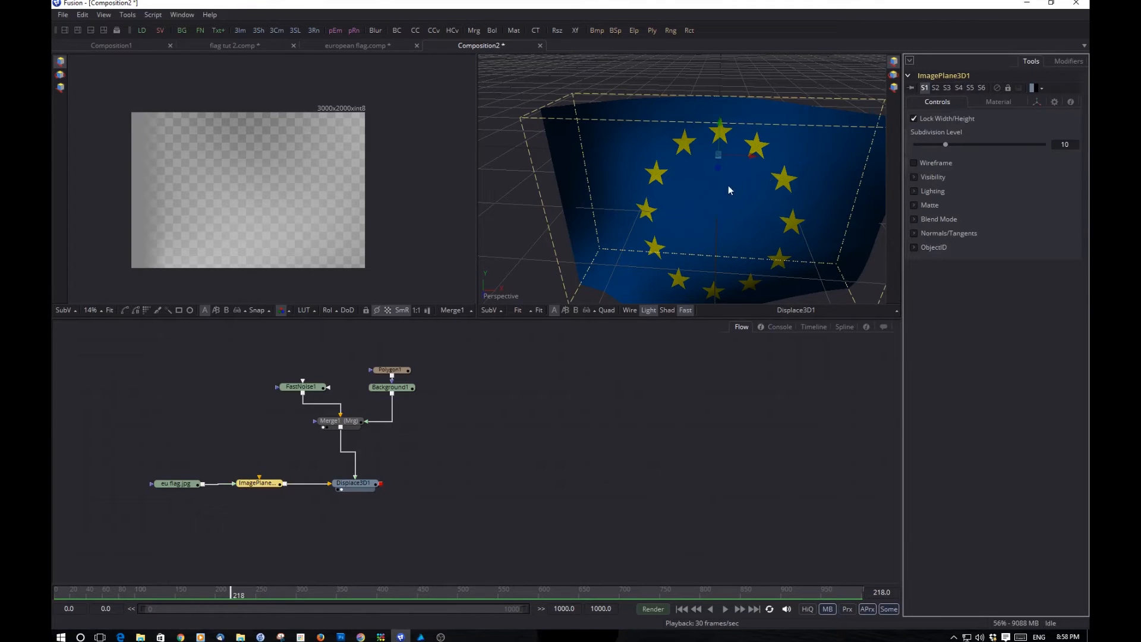
scroll(730, 190, down, 4)
drag(751, 197, 711, 187)
scroll(661, 190, up, 4)
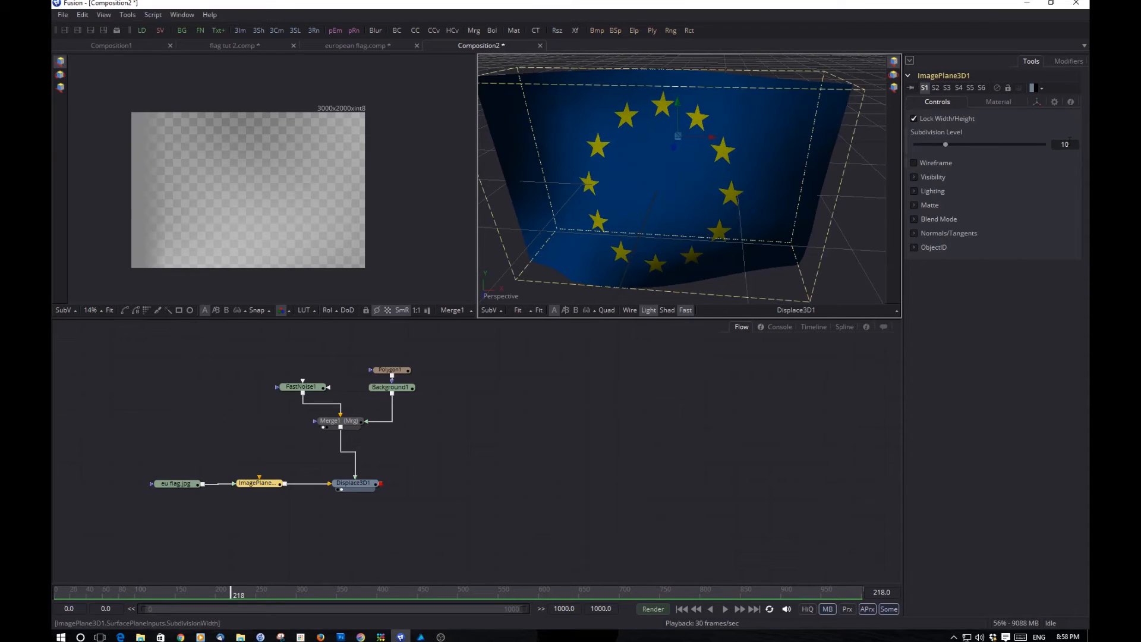
click(913, 162)
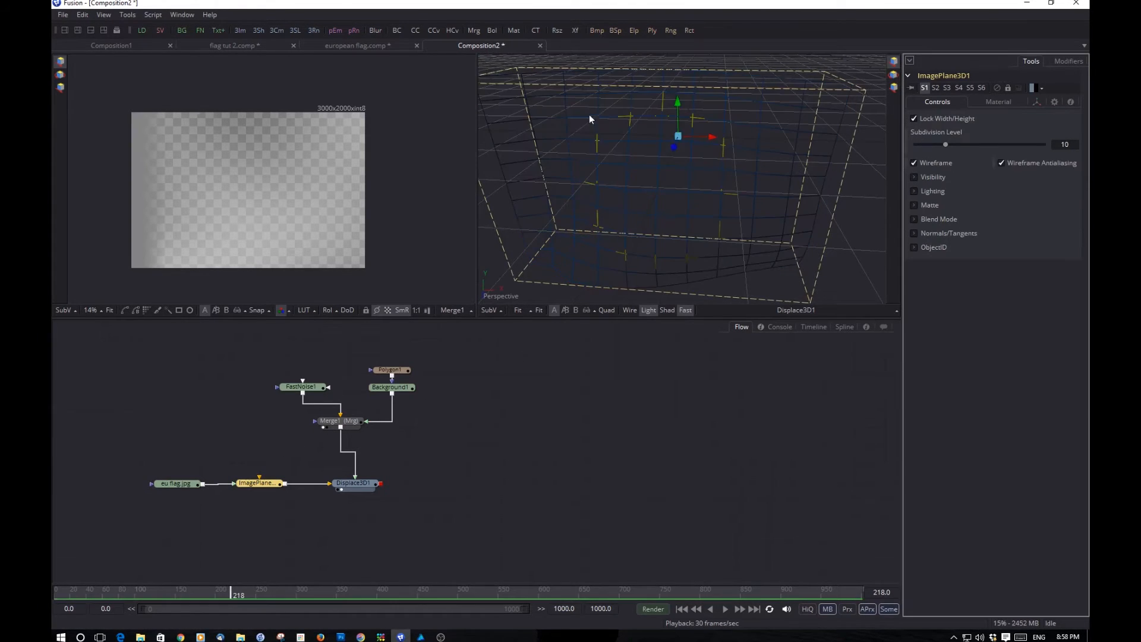
drag(645, 163, 664, 299)
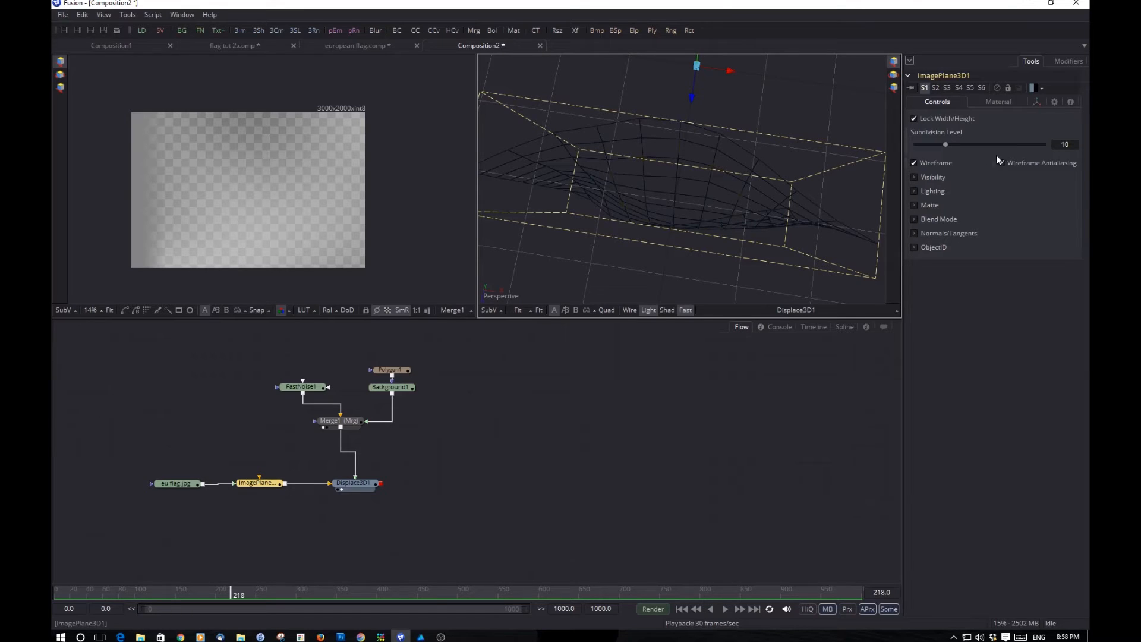
Step: Raise ImagePlane3D1's Subdivision Level to 40, inspect the denser mesh, and turn Wireframe off
drag(945, 144, 1045, 144)
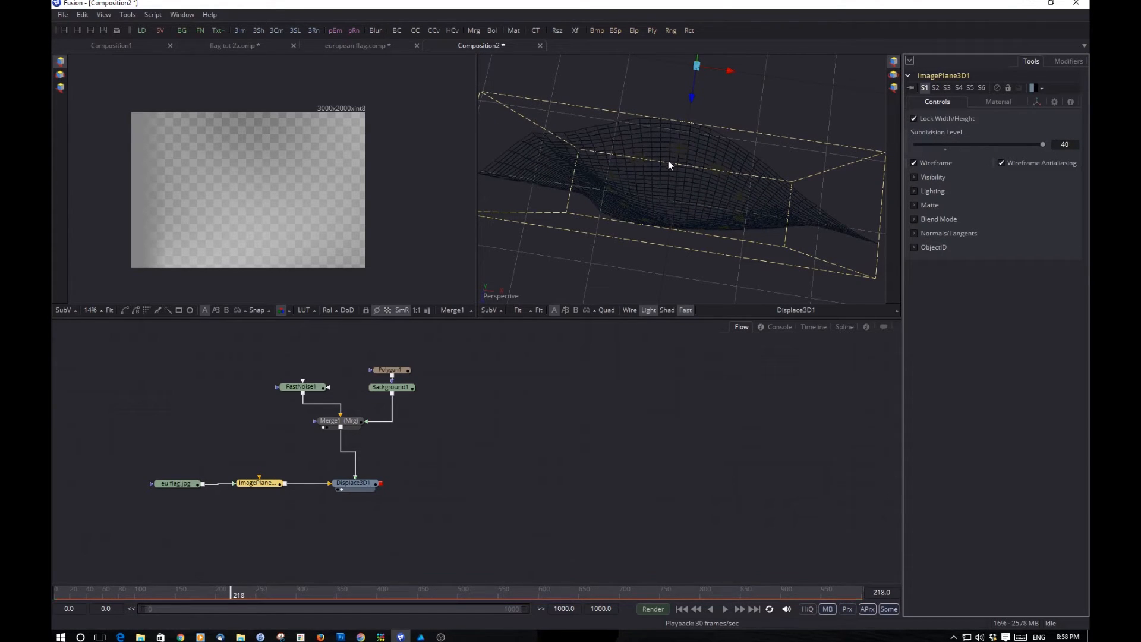
drag(670, 159, 776, 56)
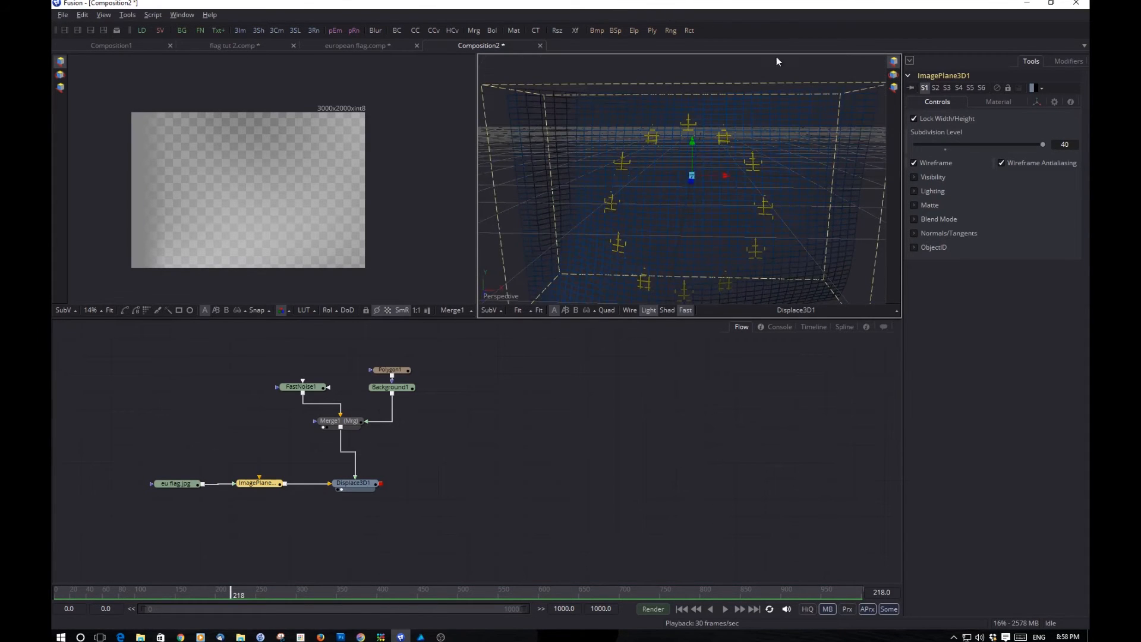
click(914, 163)
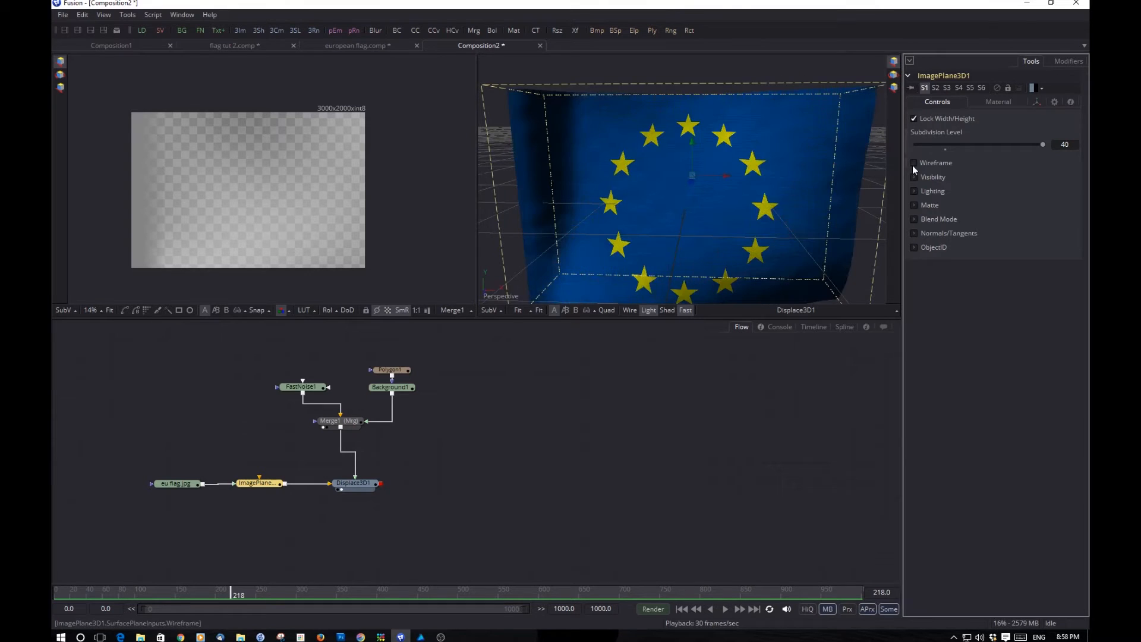
Step: Play the animation from frame 218 to 441 and inspect the subdivided flag's surface from several angles
drag(804, 188, 693, 229)
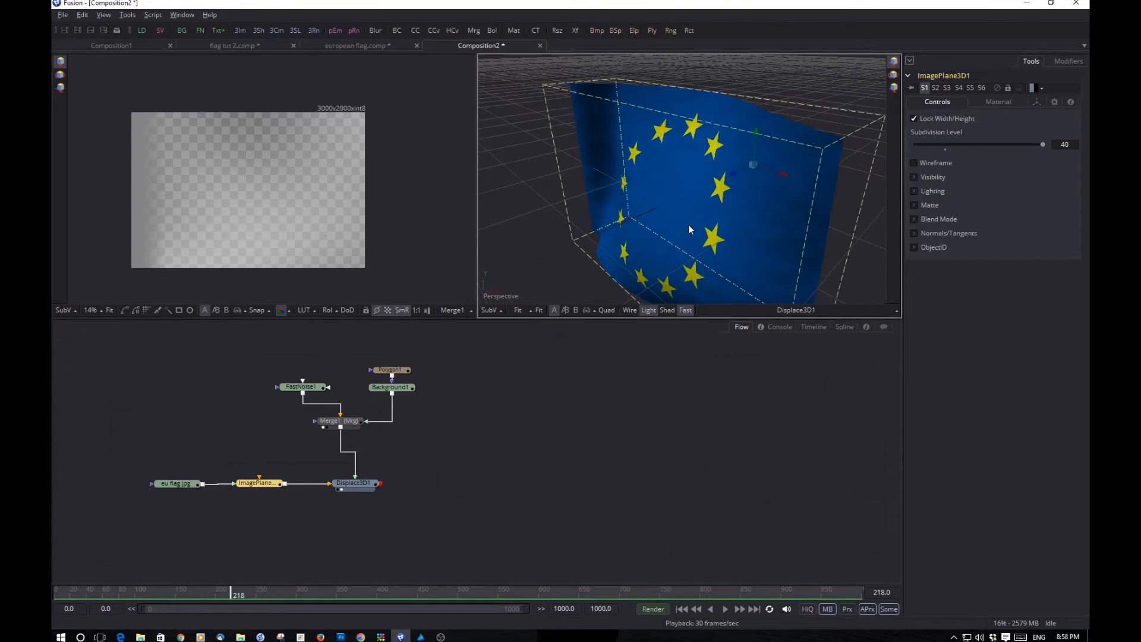
key(space)
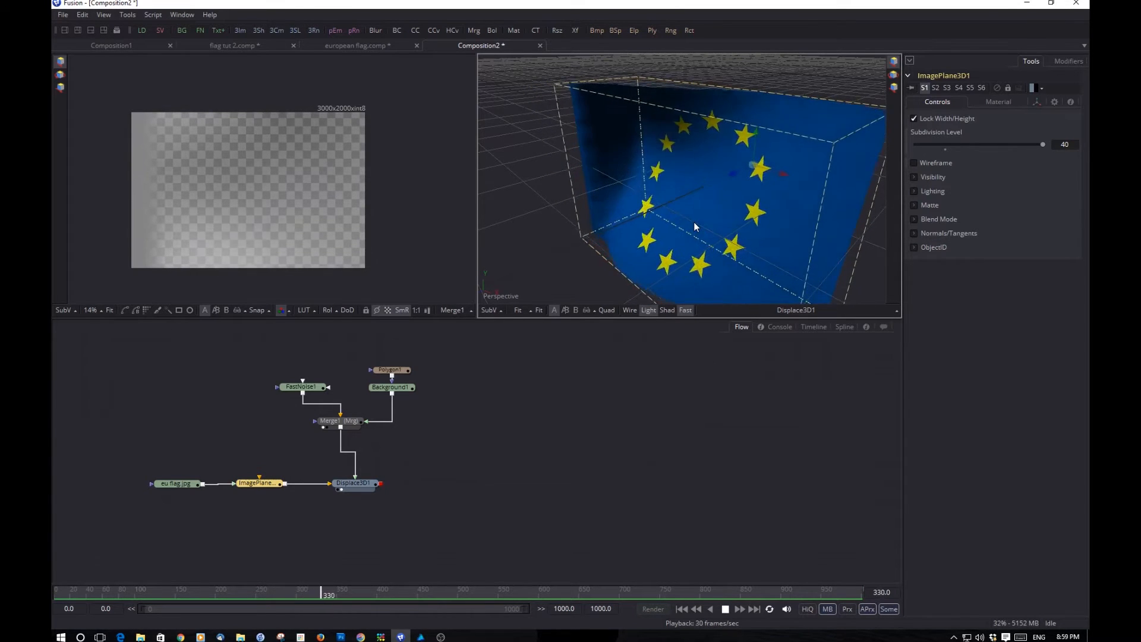
key(space)
key(space)
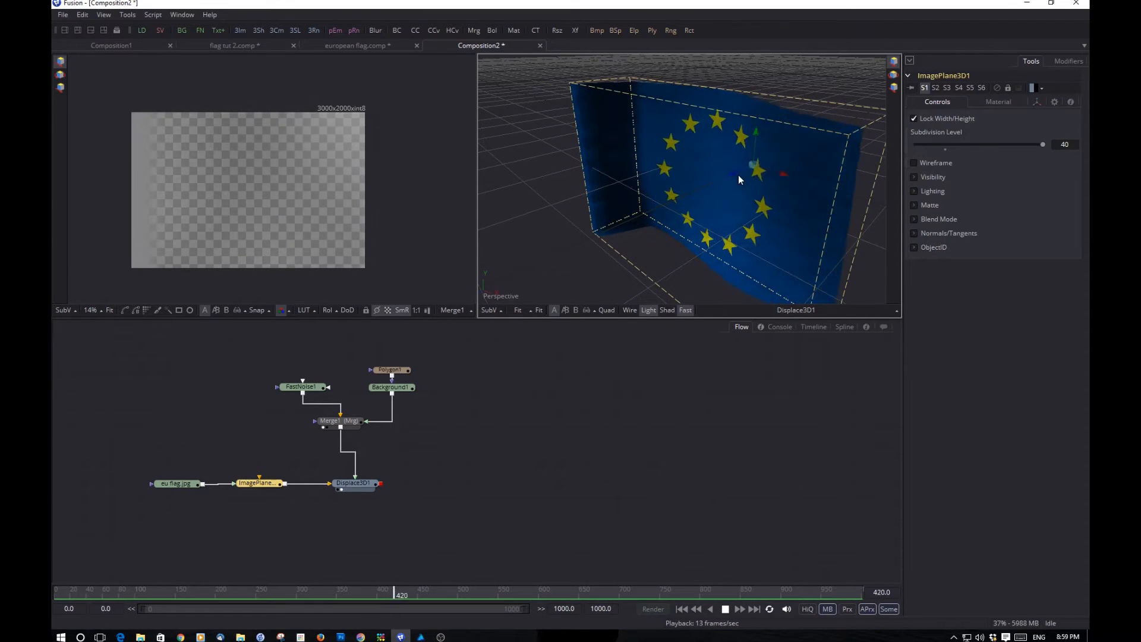
key(space)
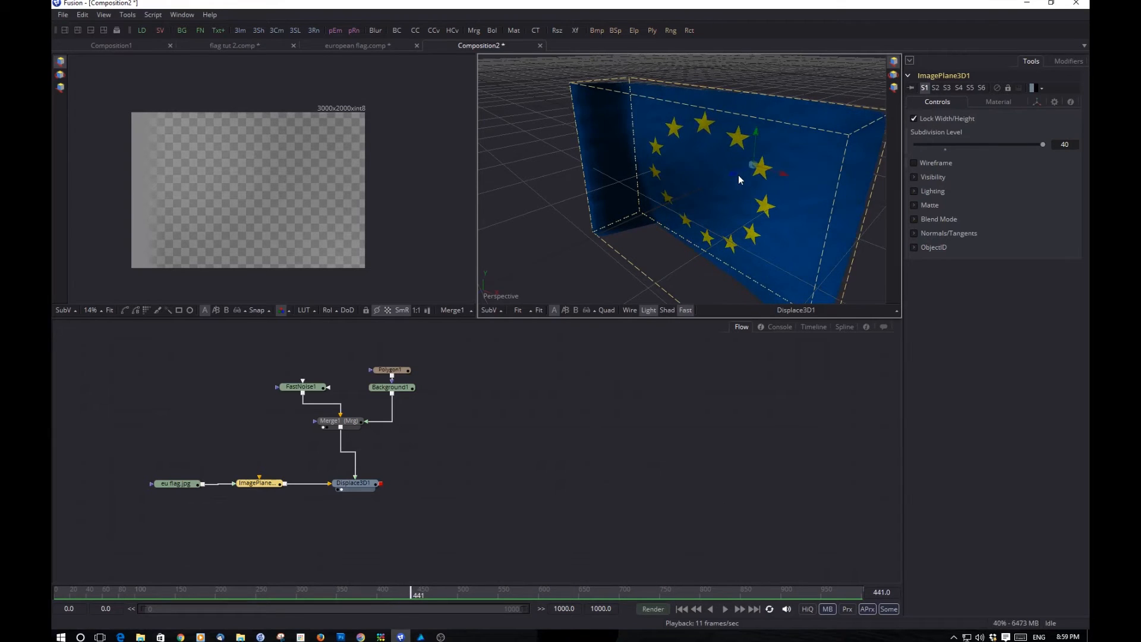
drag(738, 175, 501, 140)
drag(699, 238, 708, 224)
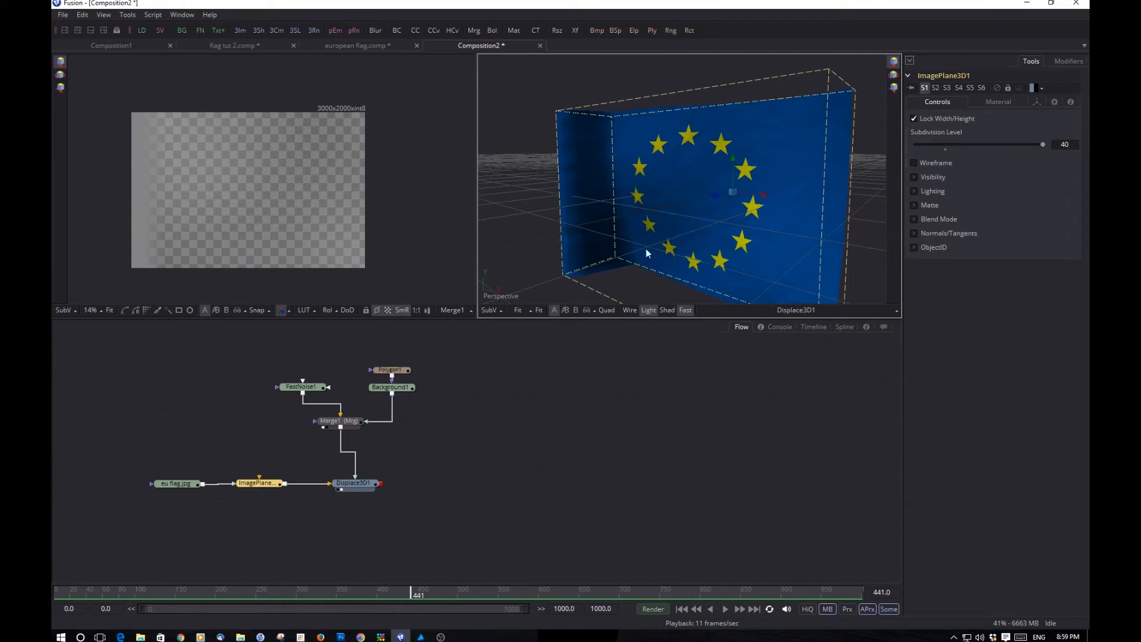
Step: Turn on high-quality mode and set ImagePlane3D1's Subdivision Level to 100
click(807, 608)
drag(692, 205, 854, 190)
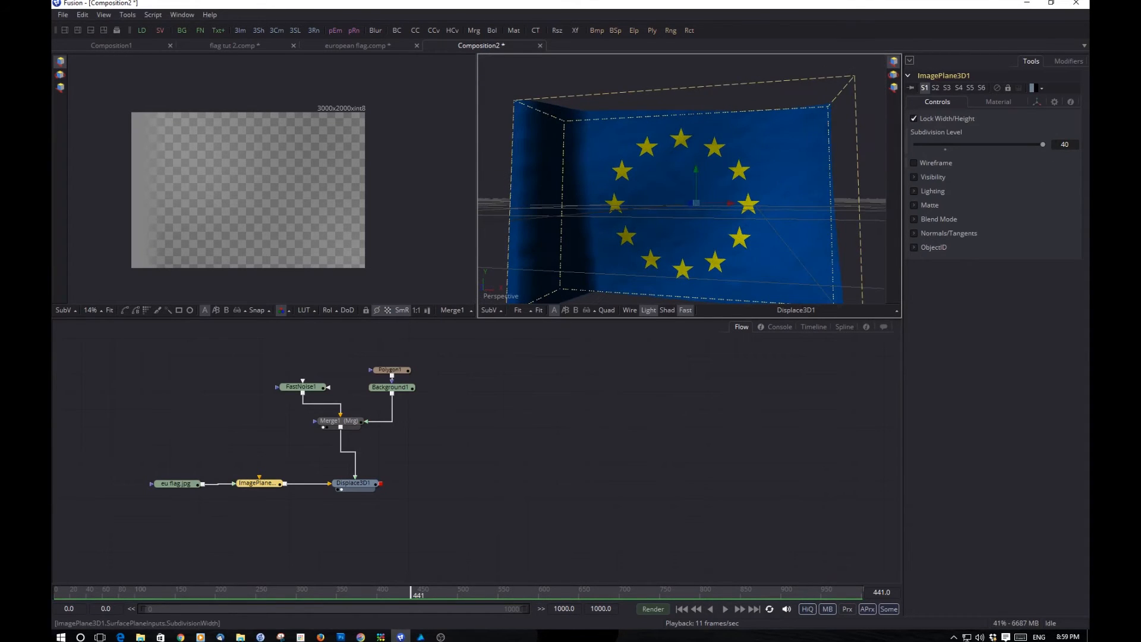
click(1064, 144)
text(100)
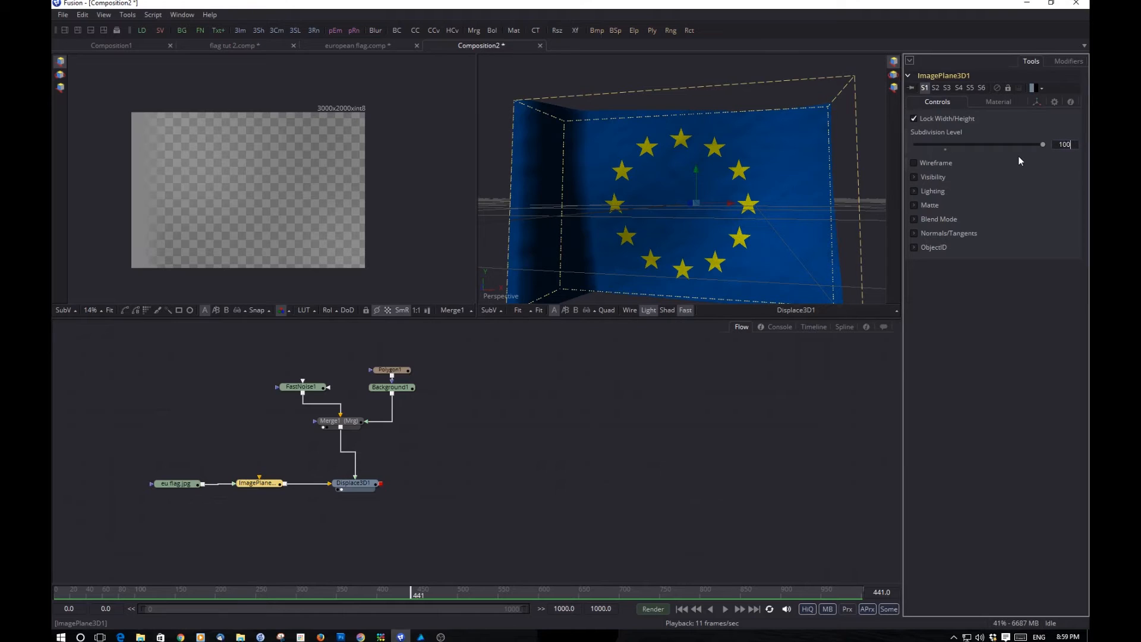
key(Return)
Step: Compare ImagePlane3D1 Subdivision Levels of 14, 52 and 38 while playing the animation, and settle on 28
drag(996, 143, 927, 154)
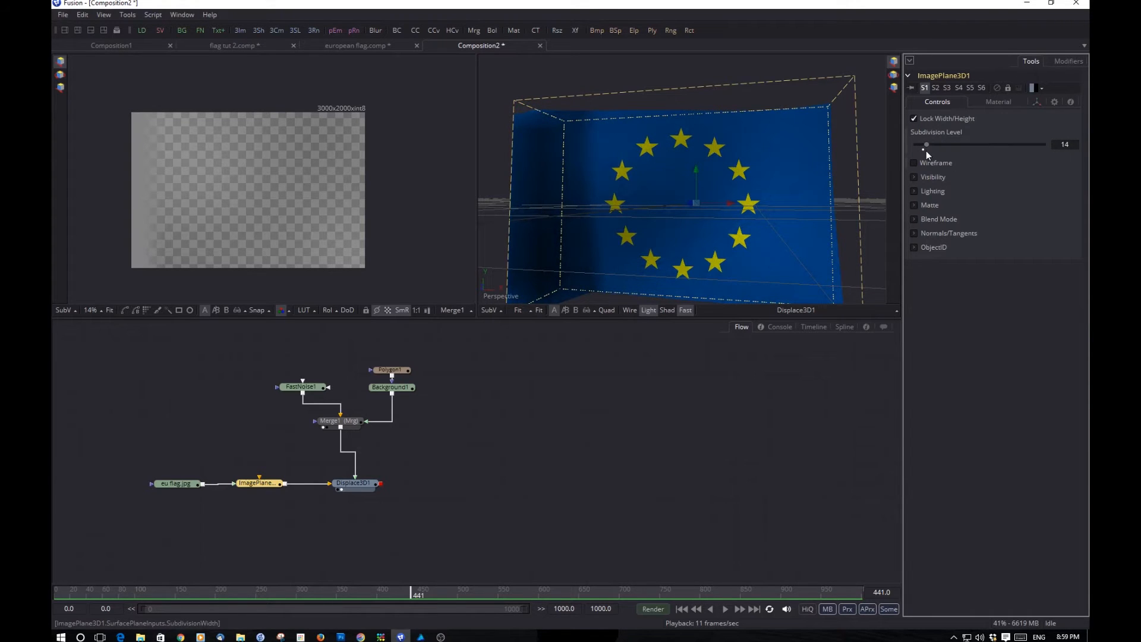
key(space)
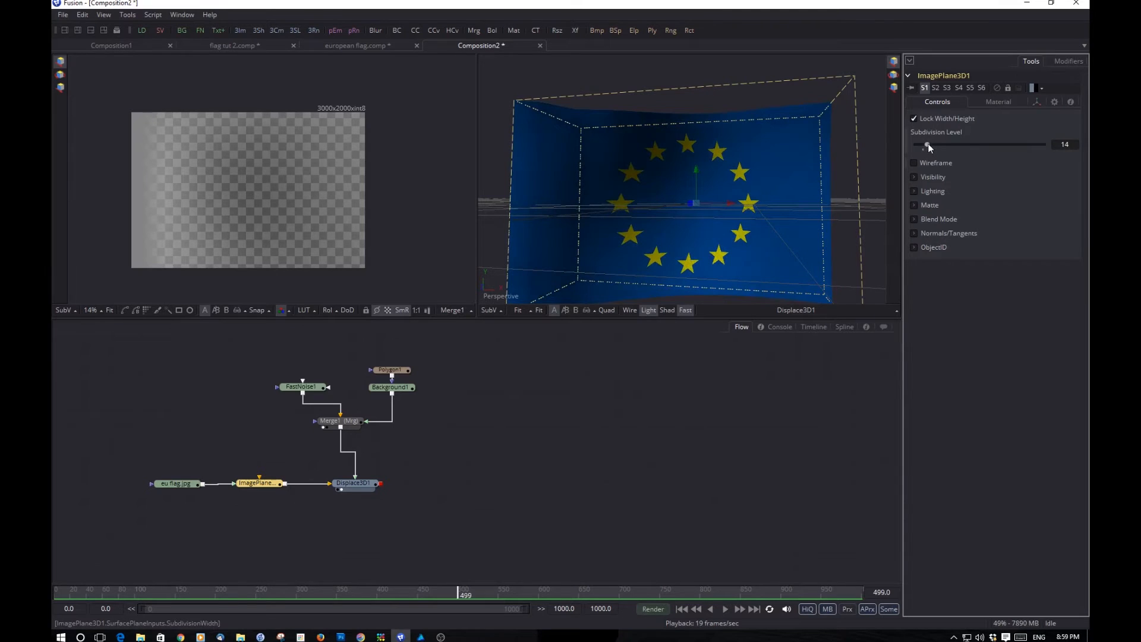
drag(928, 144, 958, 149)
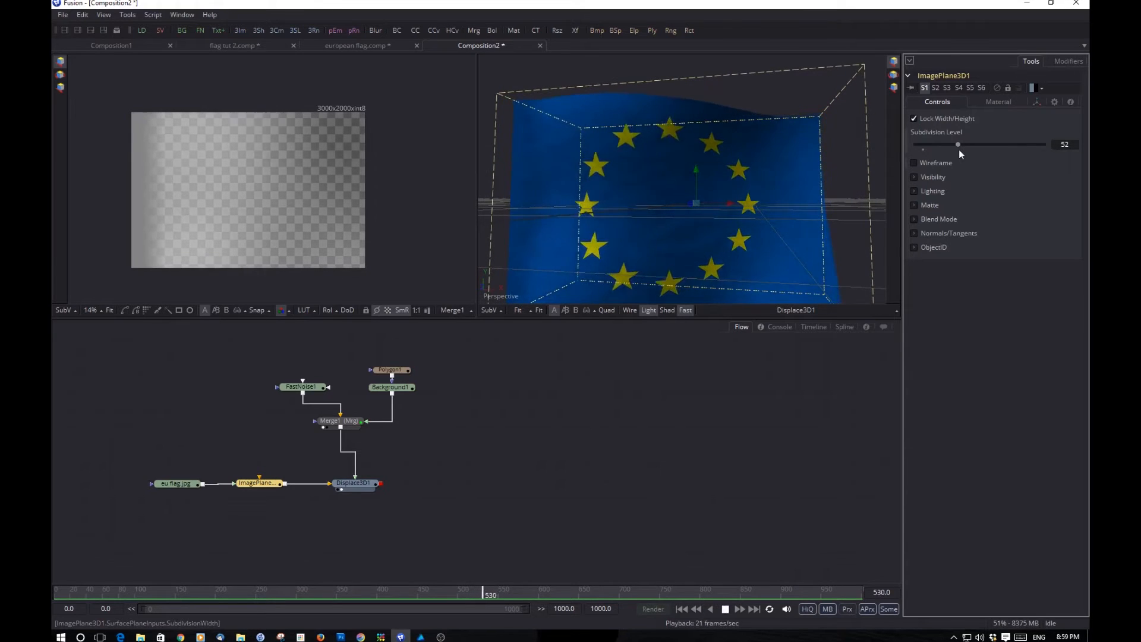
key(space)
drag(957, 148, 945, 148)
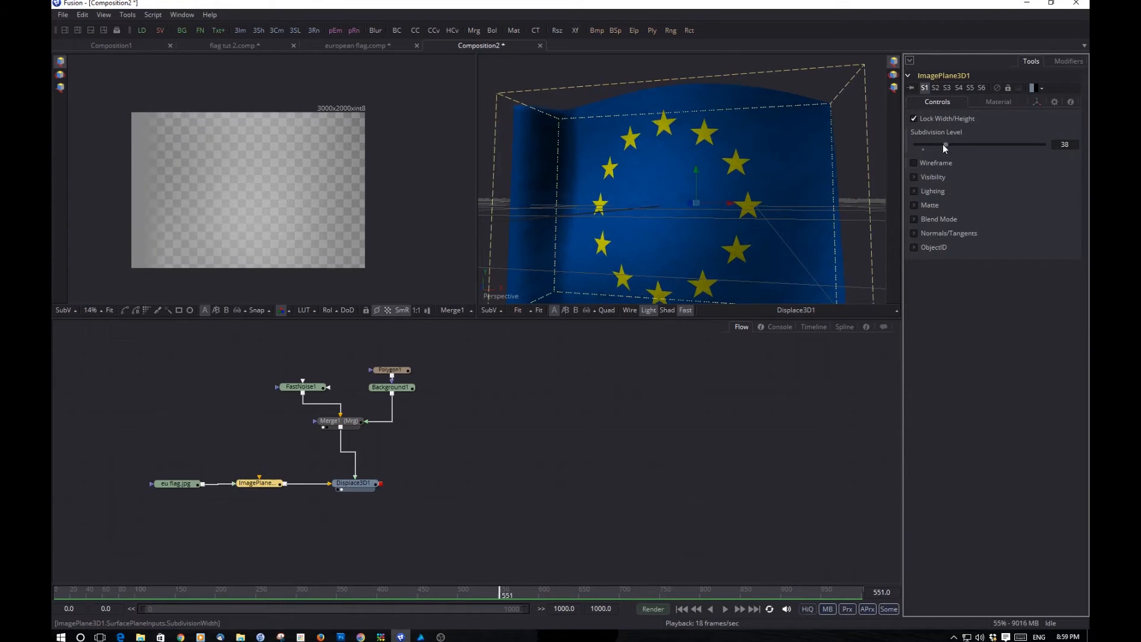
key(space)
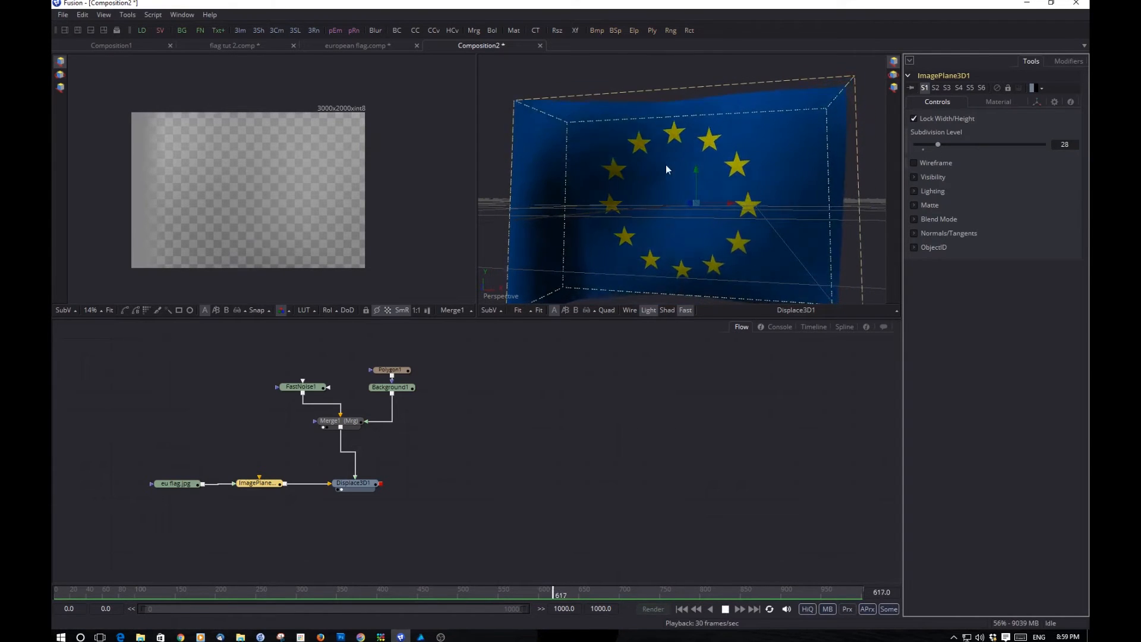
Step: Play the animation and inspect the waving flag and its left edge from above, behind and the front
key(space)
drag(686, 154, 728, 207)
key(space)
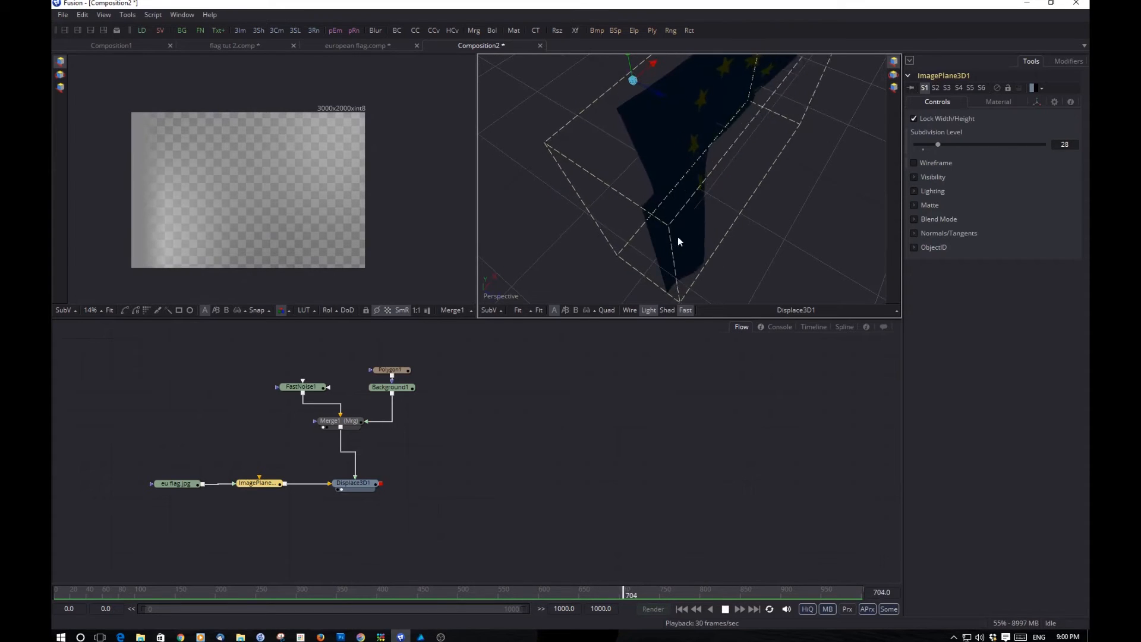
drag(666, 232, 600, 117)
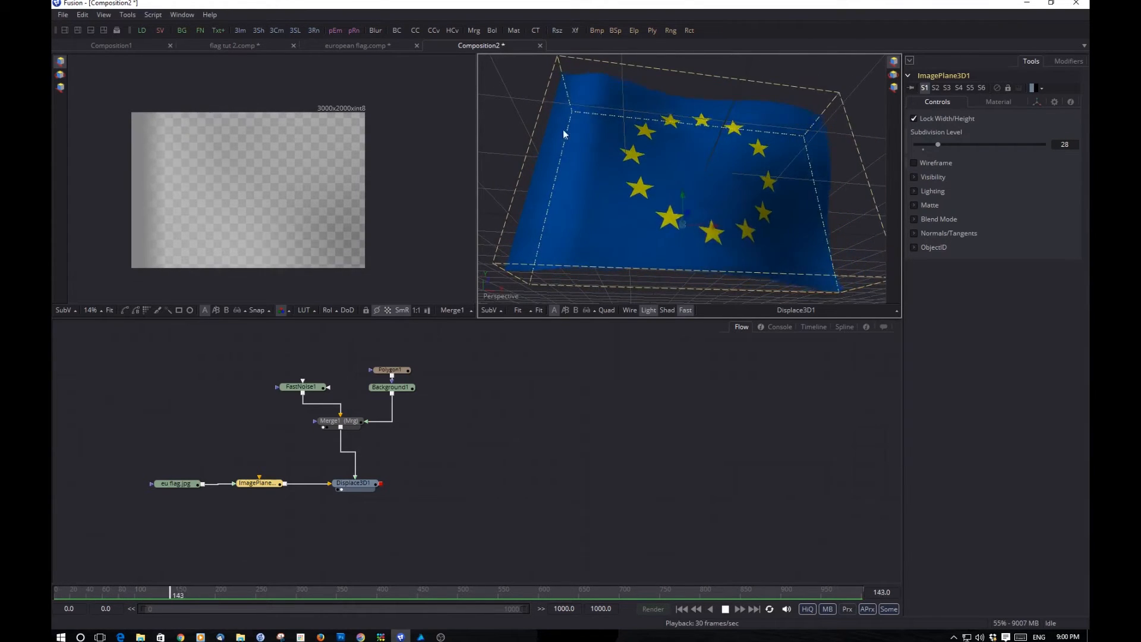
key(space)
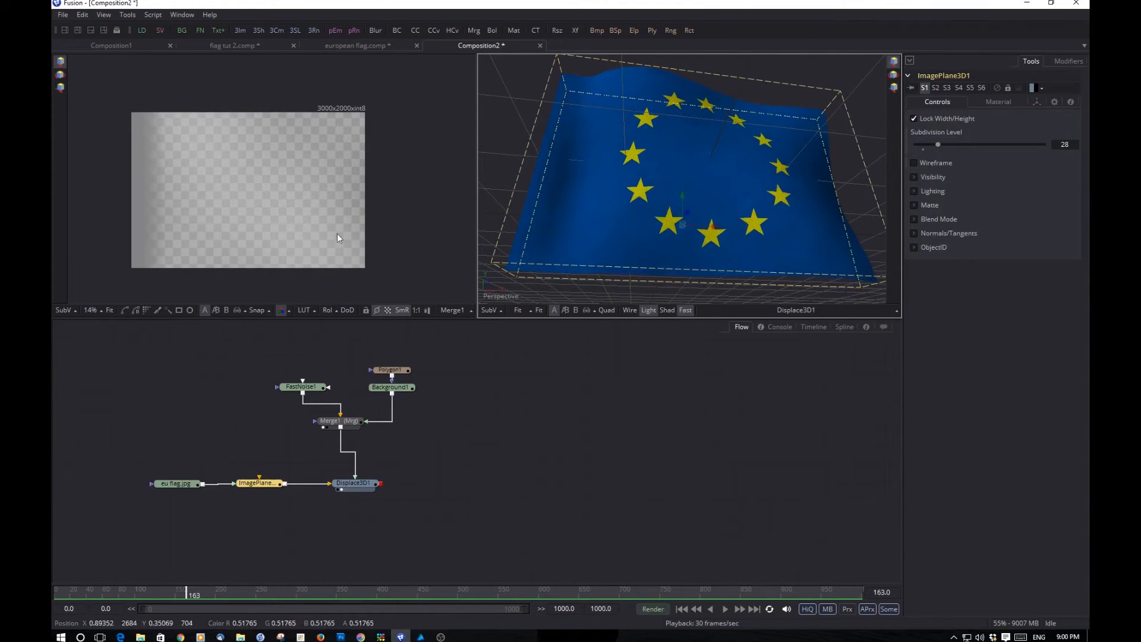
Step: Check the Polygon1 mask and the grey colour of Background1 in the colour picker without changing it
click(396, 369)
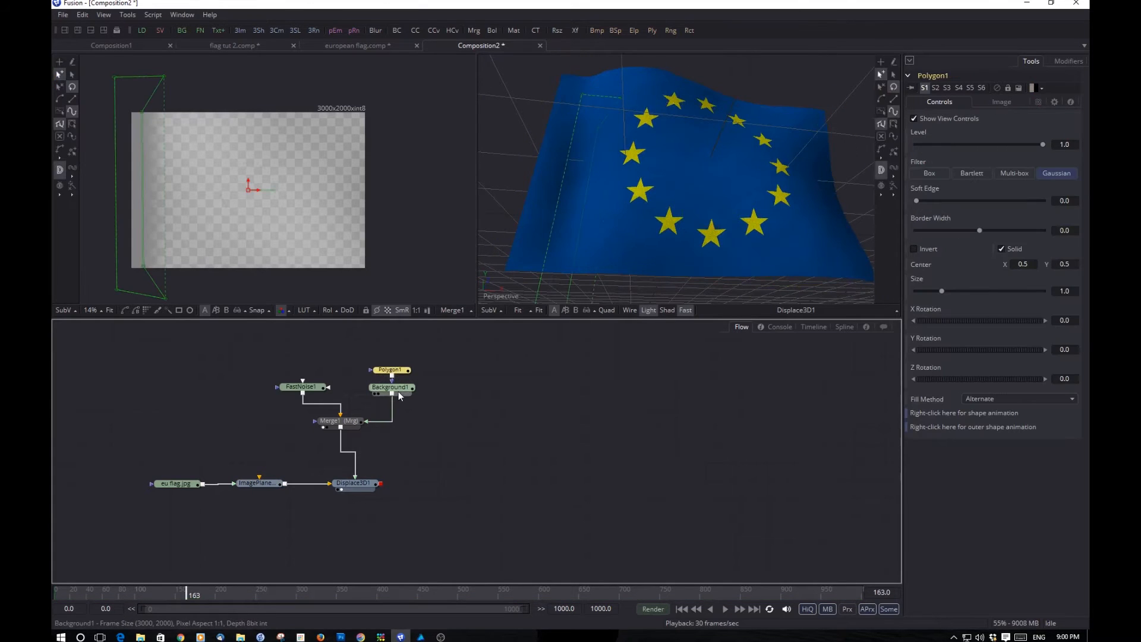
click(400, 392)
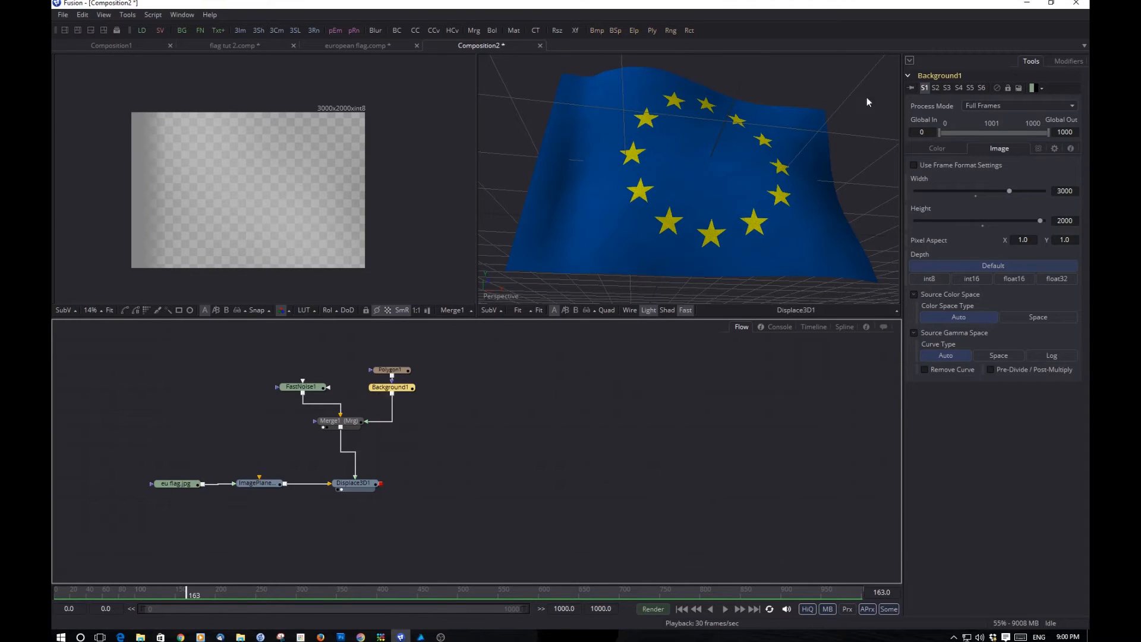
click(938, 148)
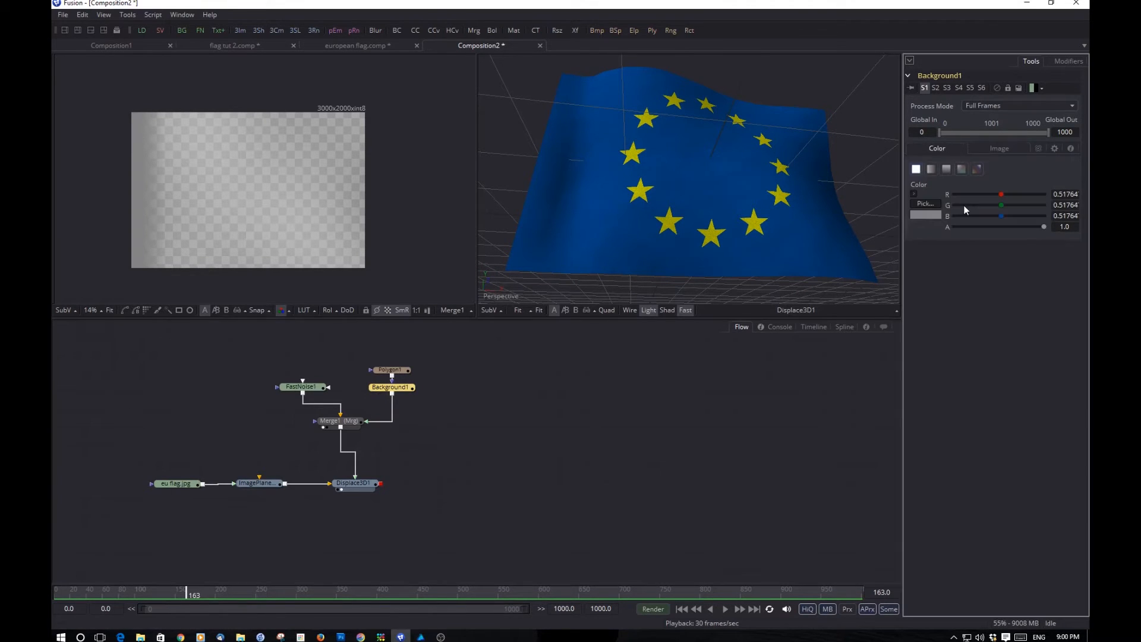
click(925, 204)
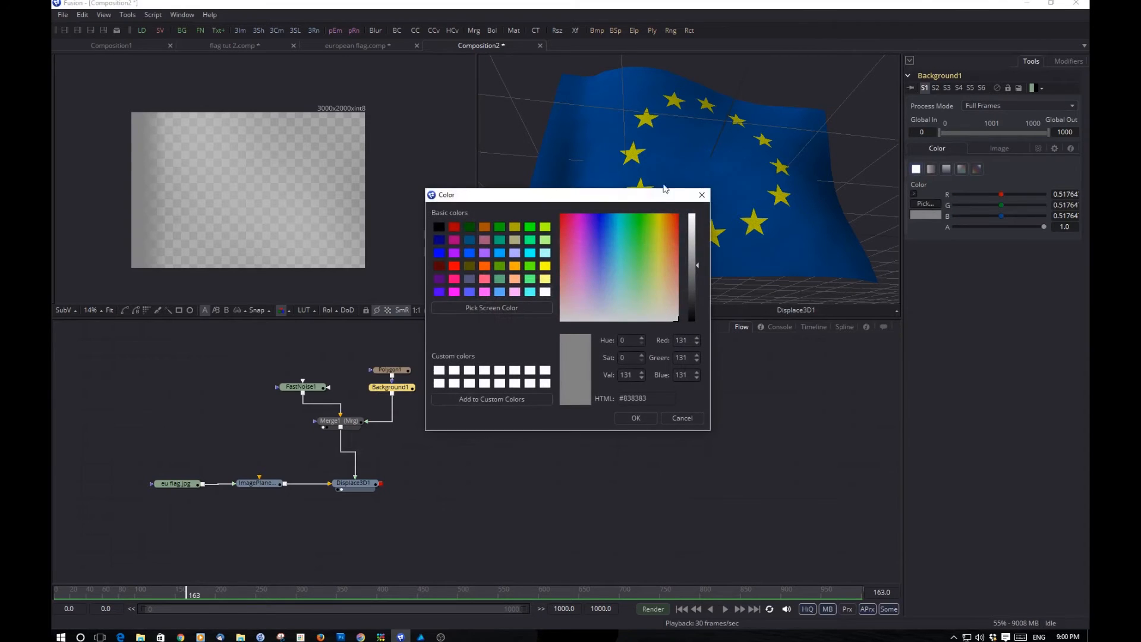
drag(646, 195, 867, 275)
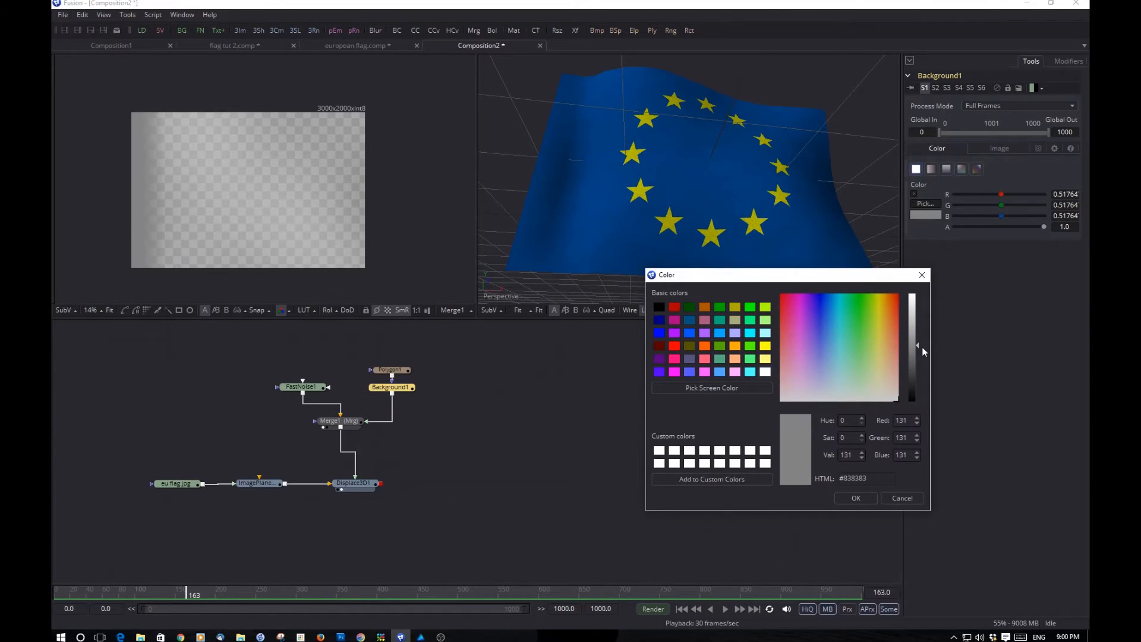
click(918, 498)
Step: Play the flag animation from behind up to frame 408, then darken Background1's colour to #545454
drag(672, 212, 802, 261)
key(space)
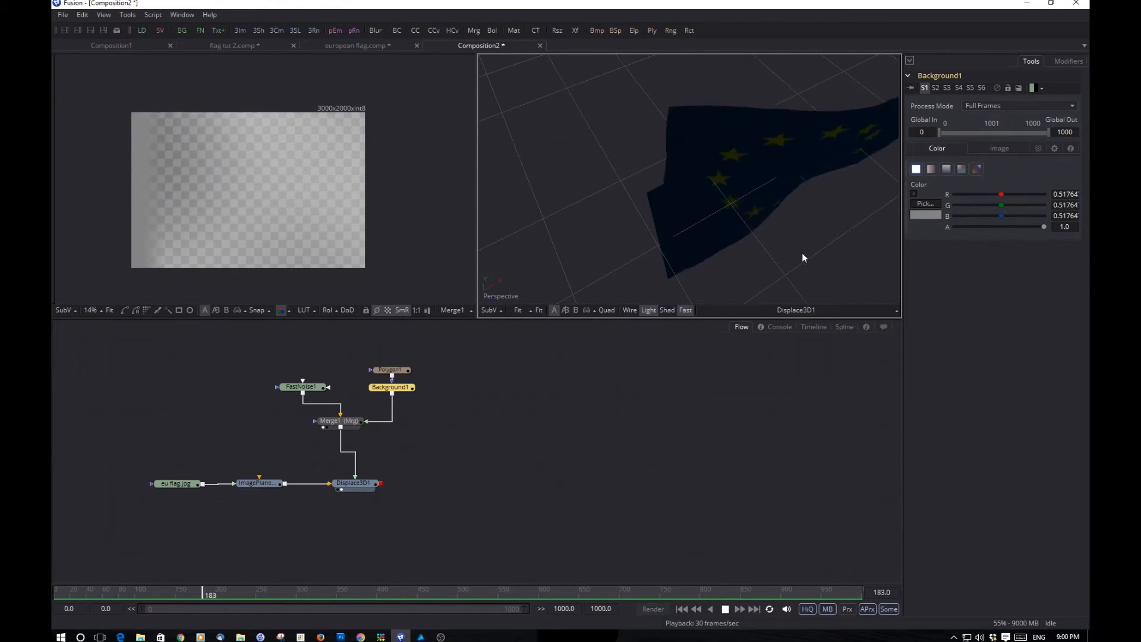
drag(802, 257, 711, 248)
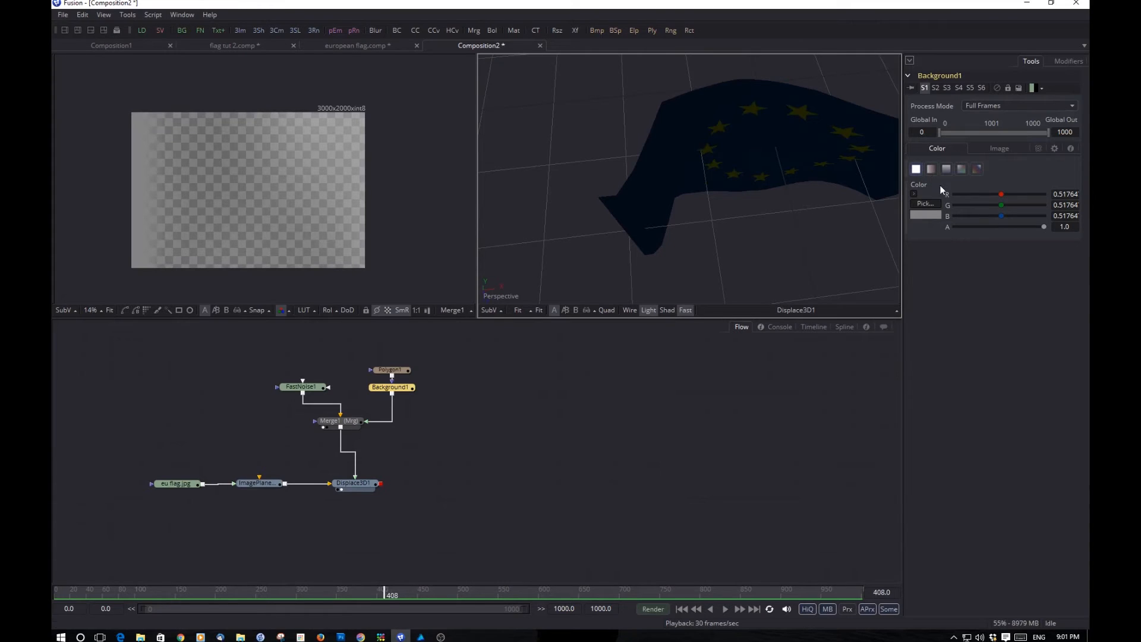
click(925, 213)
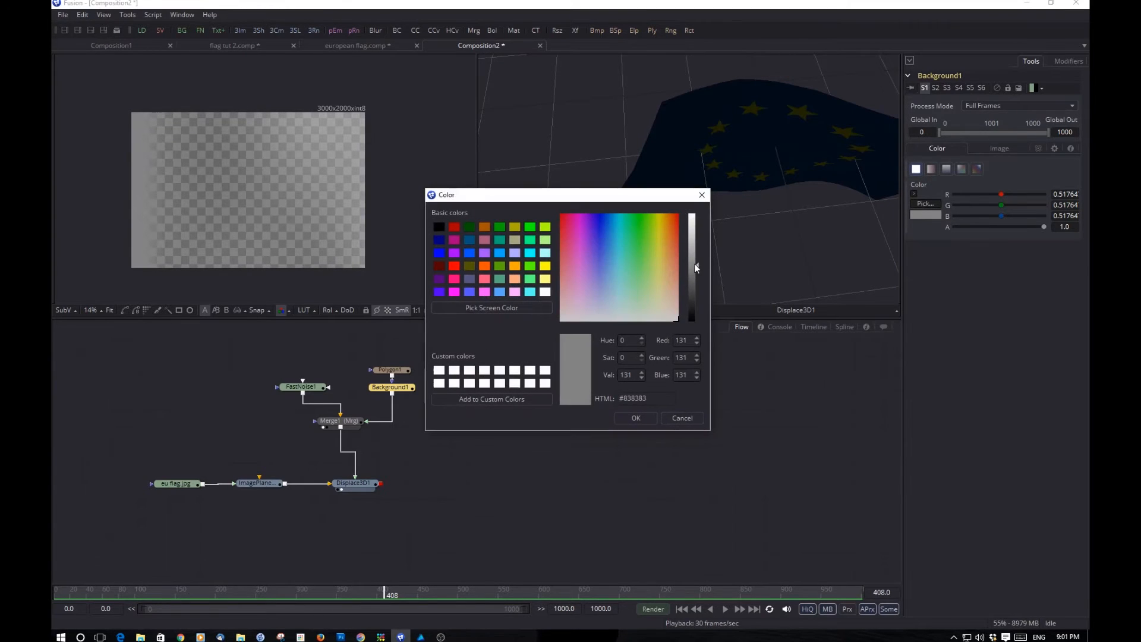
drag(697, 264, 699, 286)
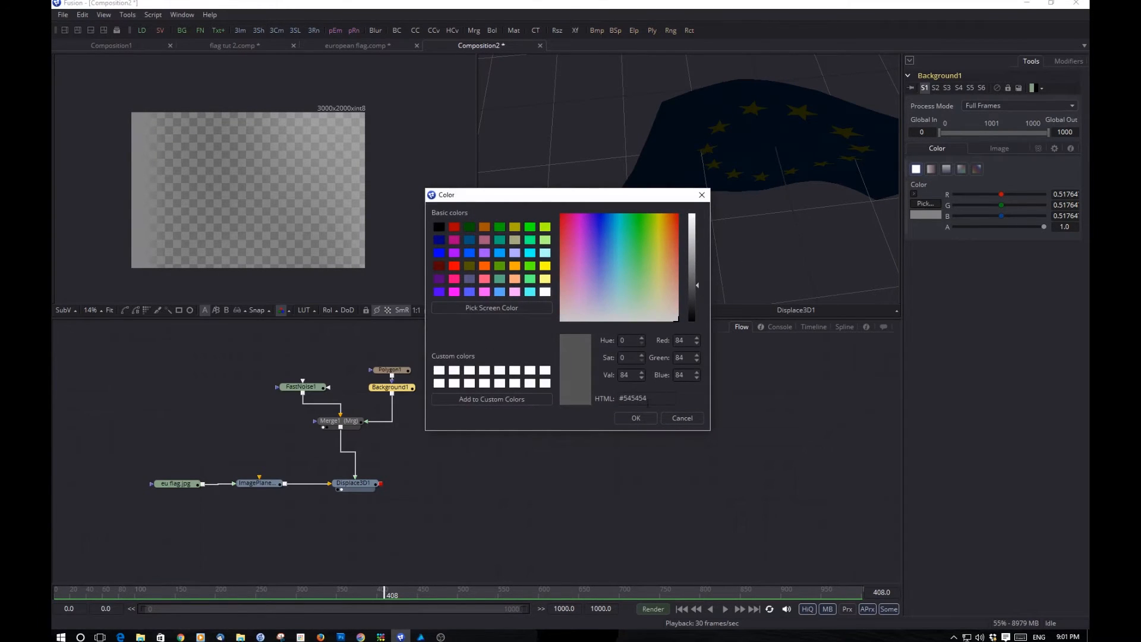
click(636, 418)
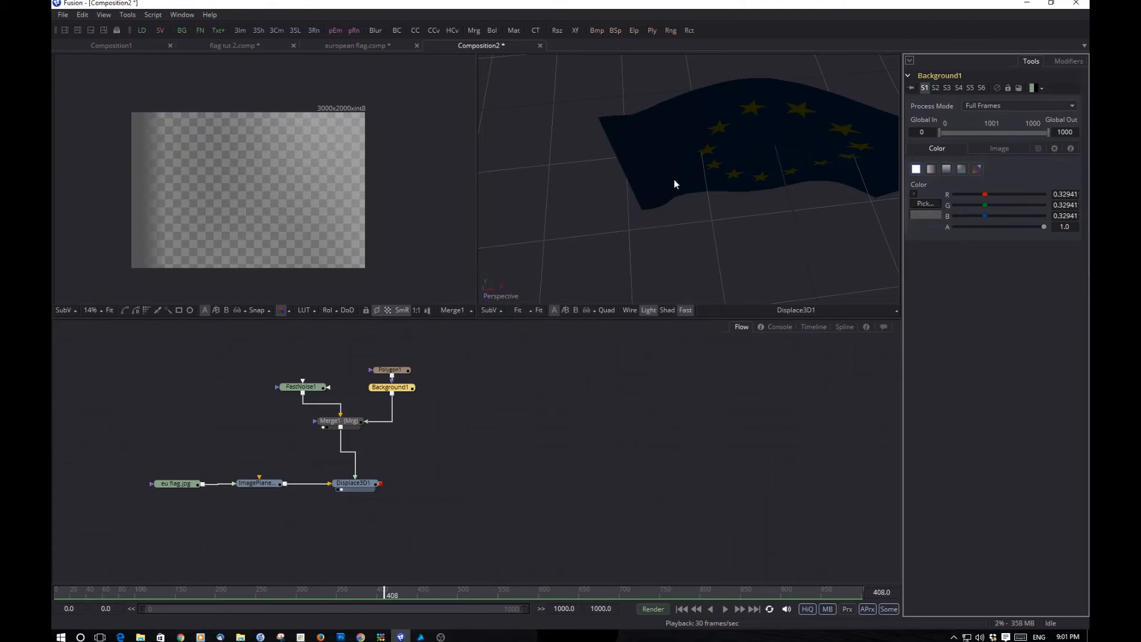
Step: Play the animation from frame 408 to 654 and examine how the darker mask affects the flag's left edge
drag(674, 180, 758, 174)
key(space)
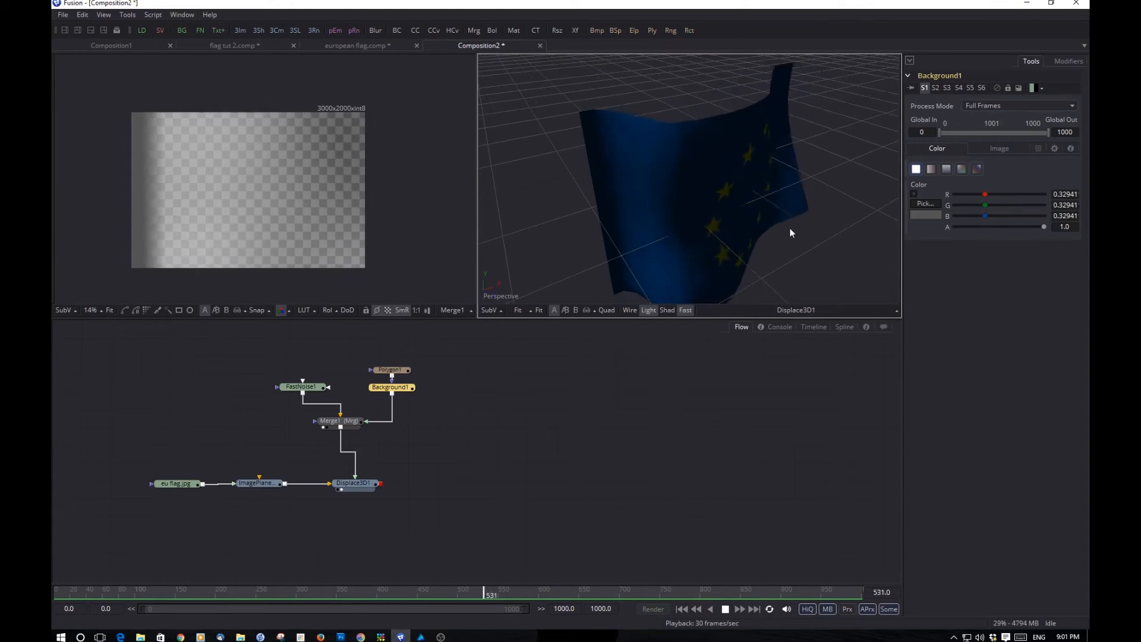
drag(789, 229, 805, 302)
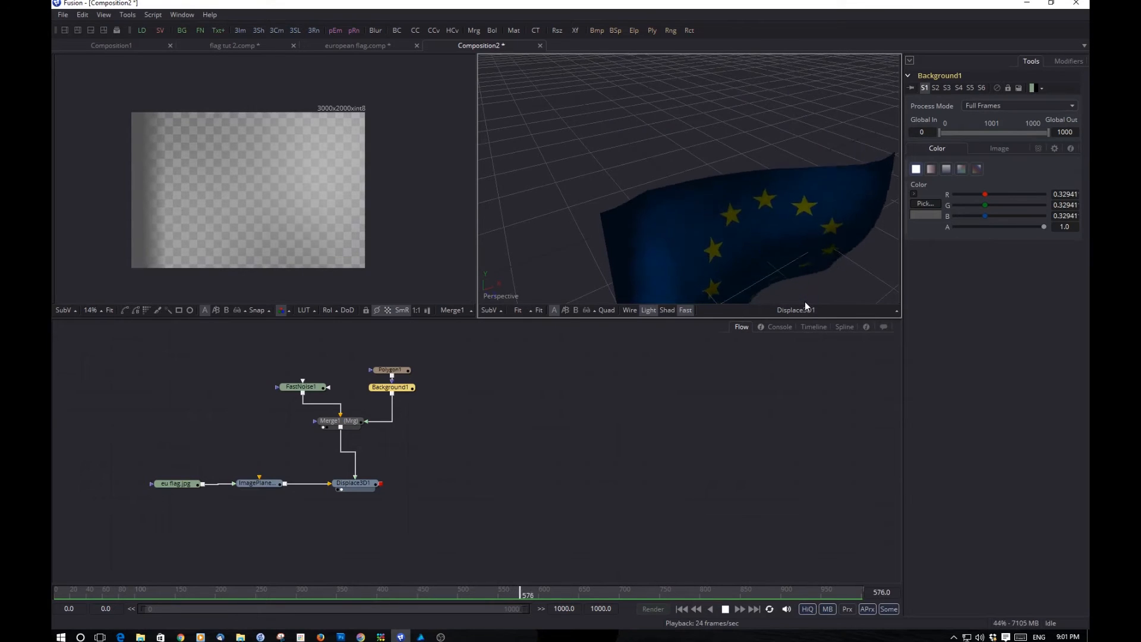
drag(803, 301, 782, 187)
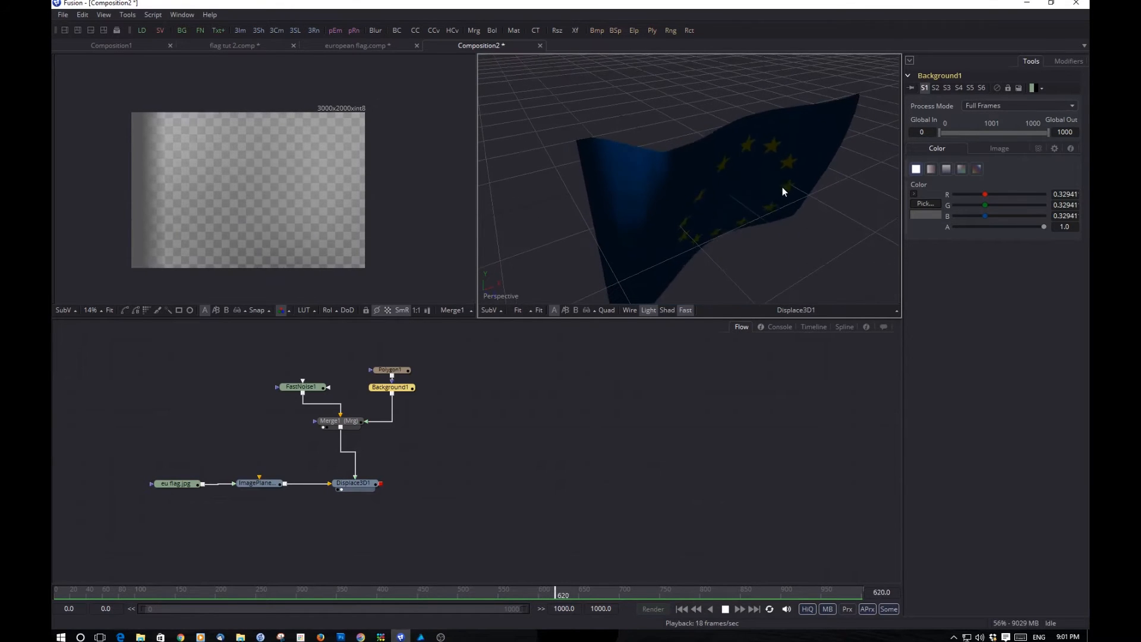
key(space)
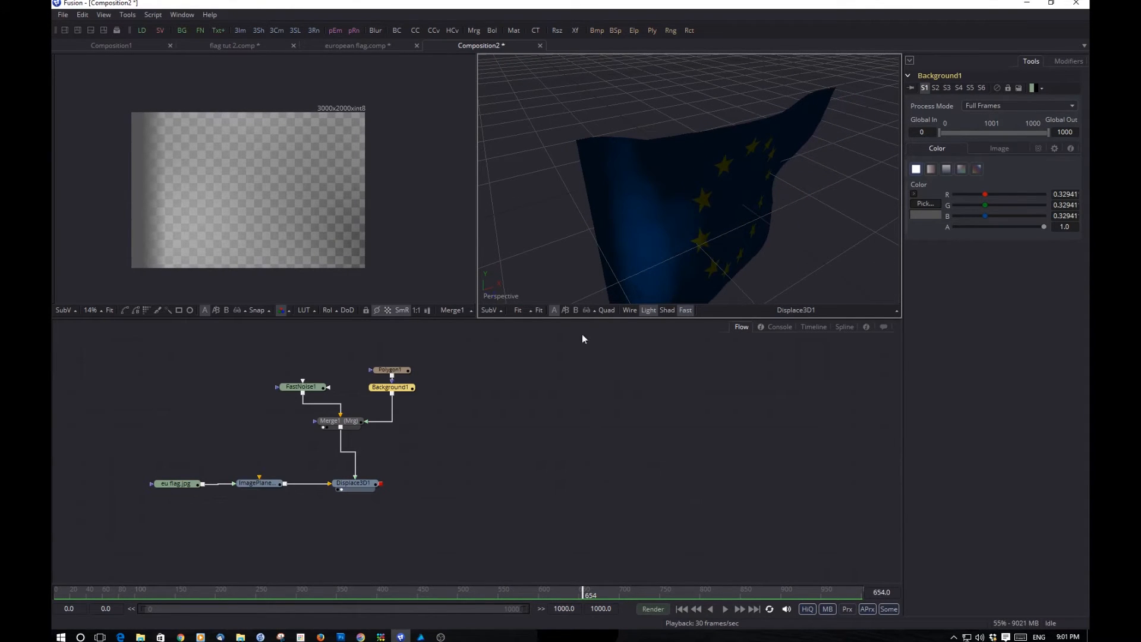
Step: Reduce Displace3D1's Scale to 0.55319 and play the animation to check the gentler waves from several angles
click(351, 482)
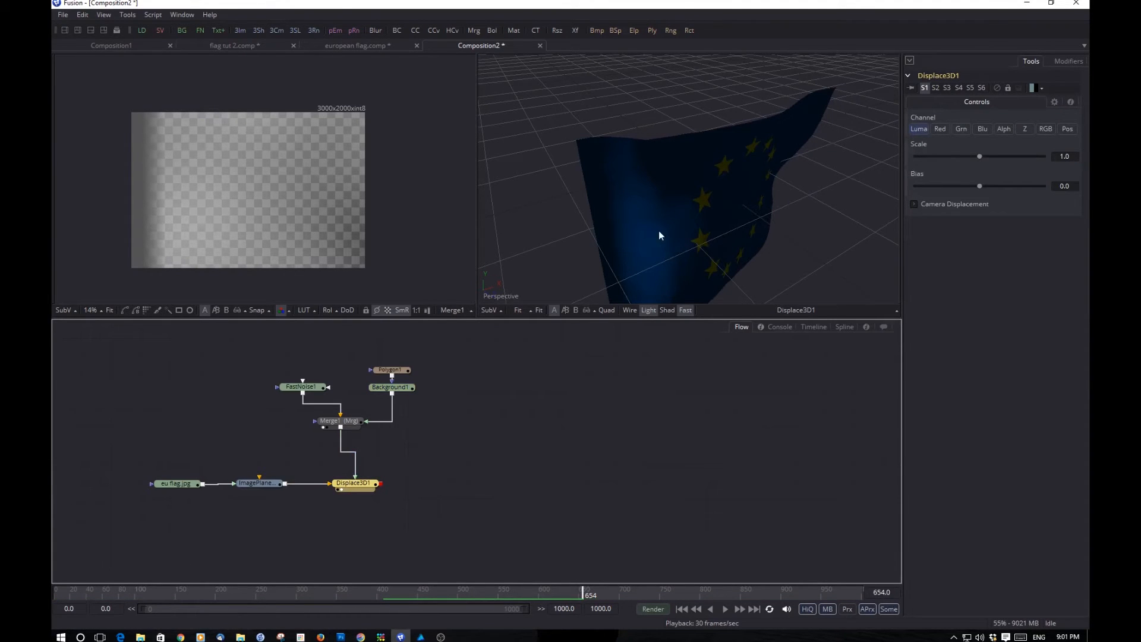
drag(658, 230, 713, 258)
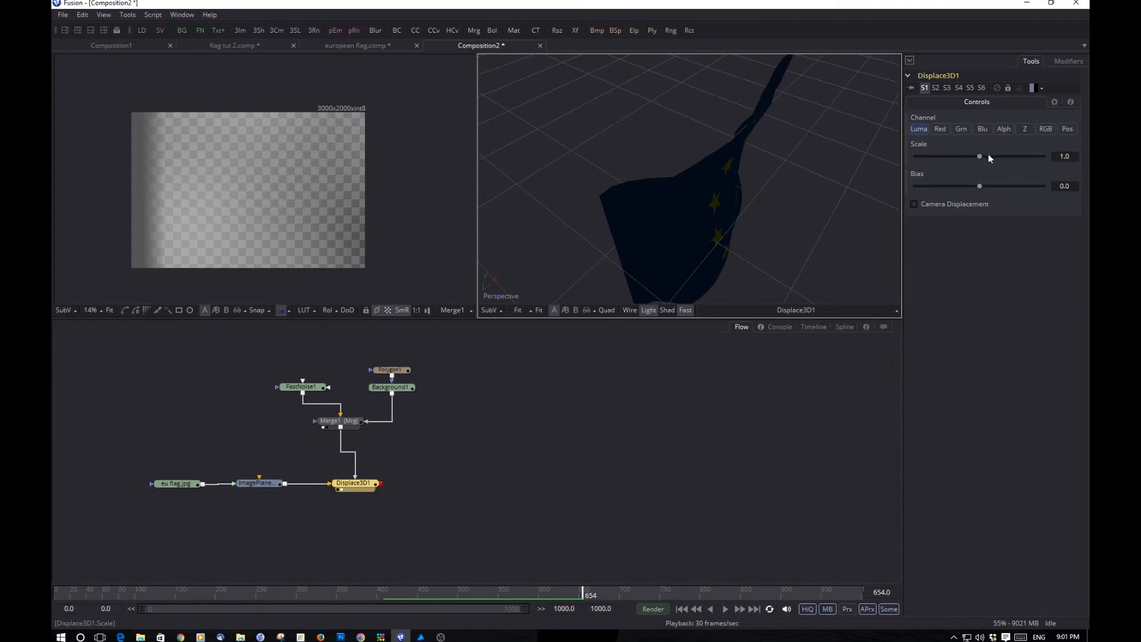
drag(979, 157, 950, 159)
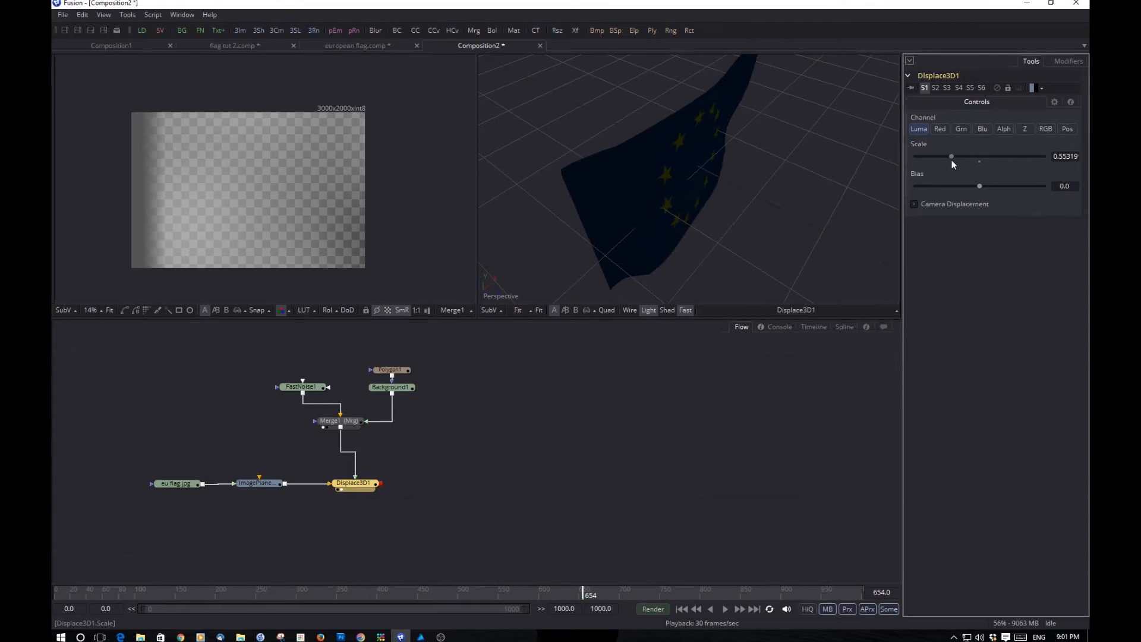
key(space)
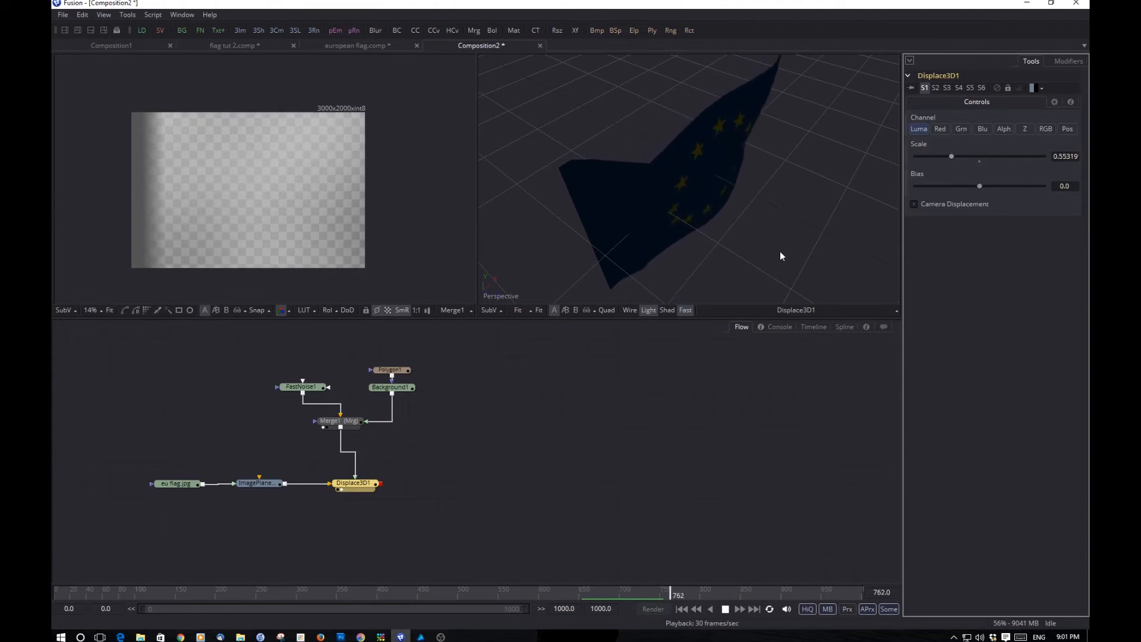
drag(780, 252, 649, 105)
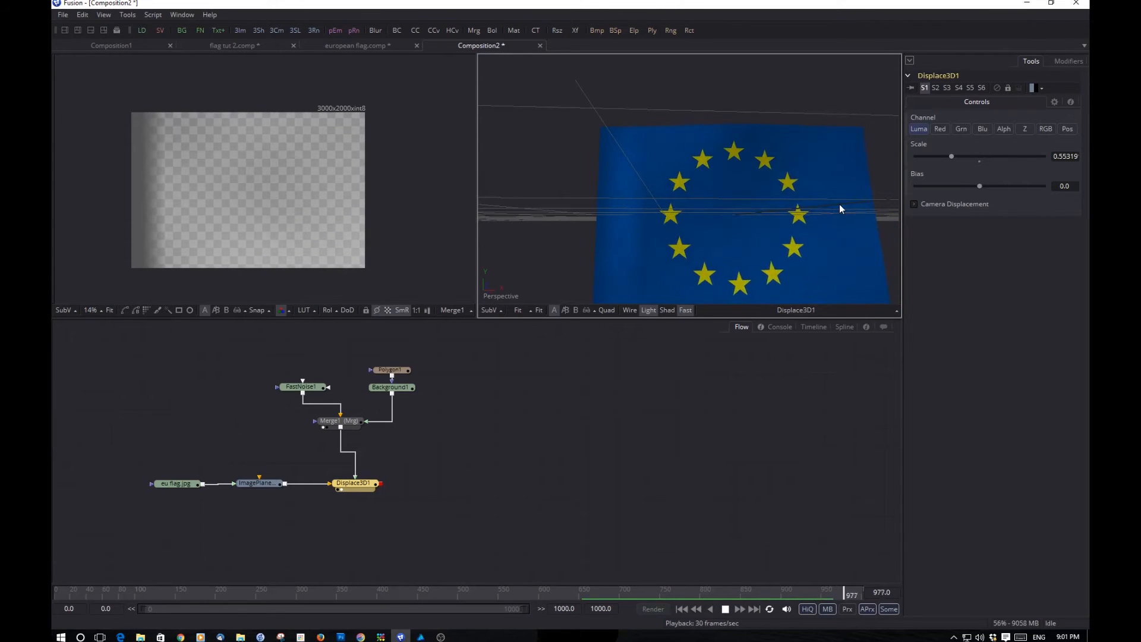
key(space)
drag(794, 215, 730, 187)
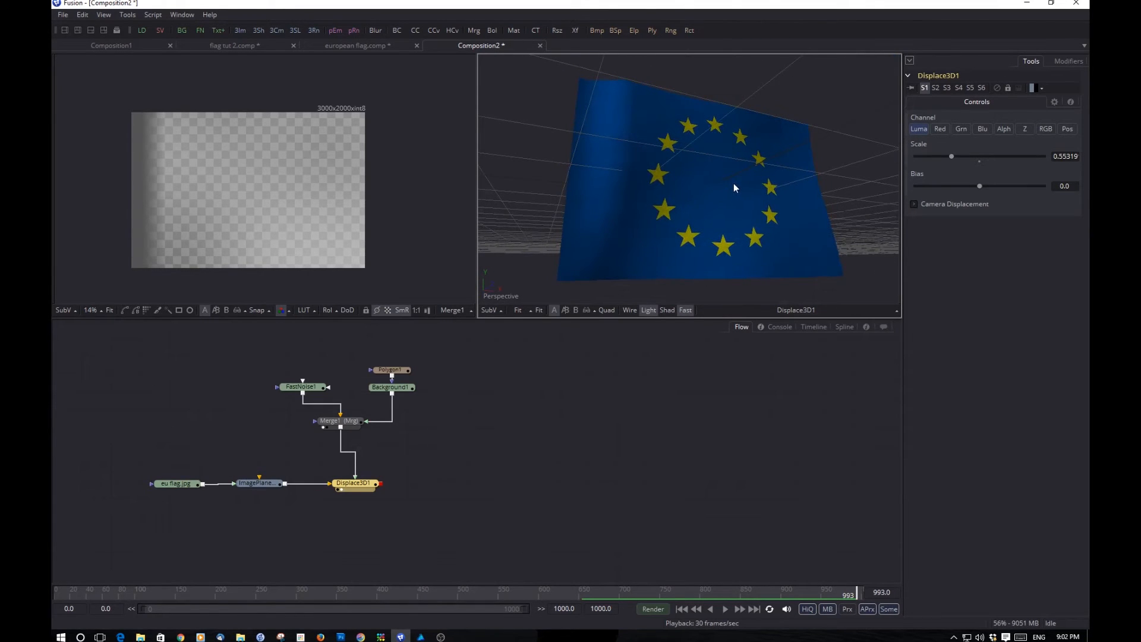
Step: Add a Shape 3D node in the empty flow area beside Displace3D1
click(355, 485)
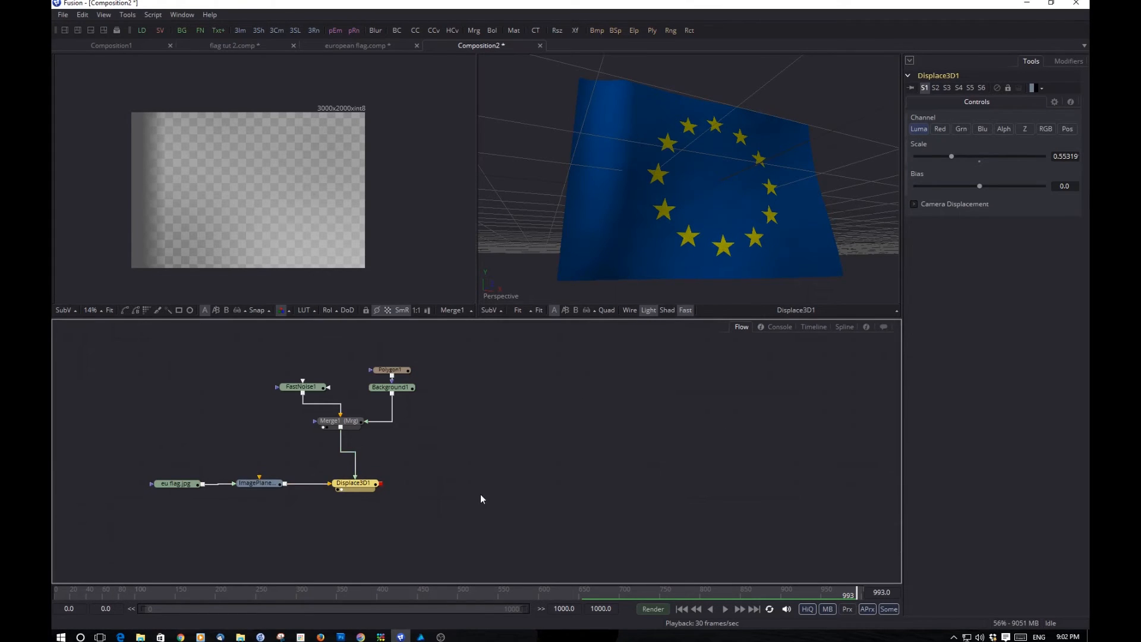
click(481, 495)
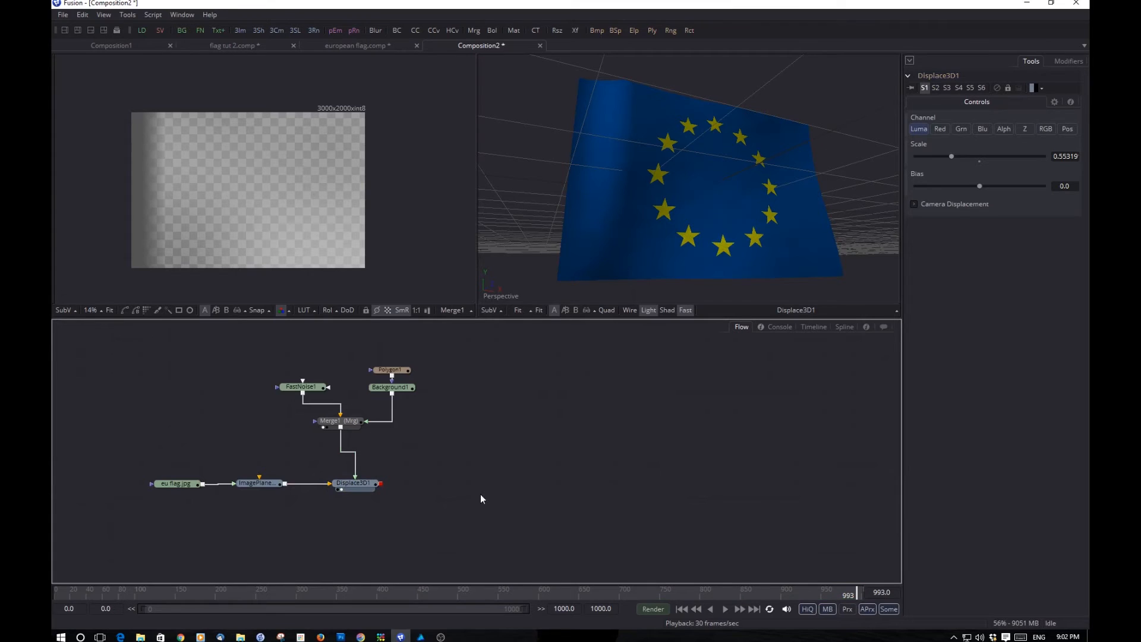
key(ctrl+space)
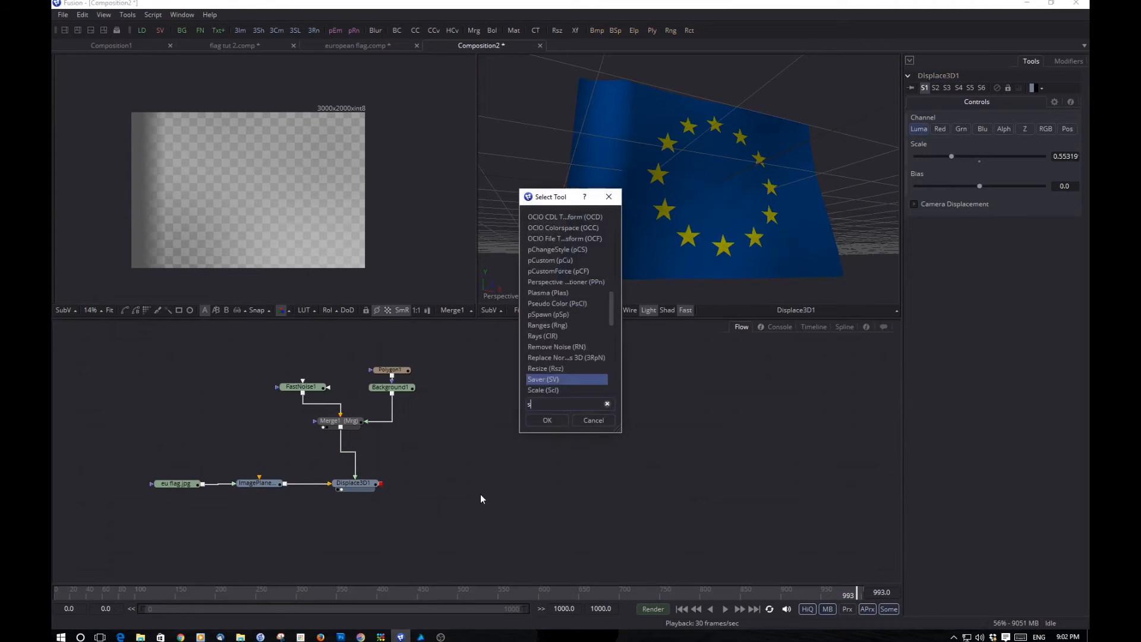
text(shapoe)
key(BackSpace)
key(BackSpace)
text(e)
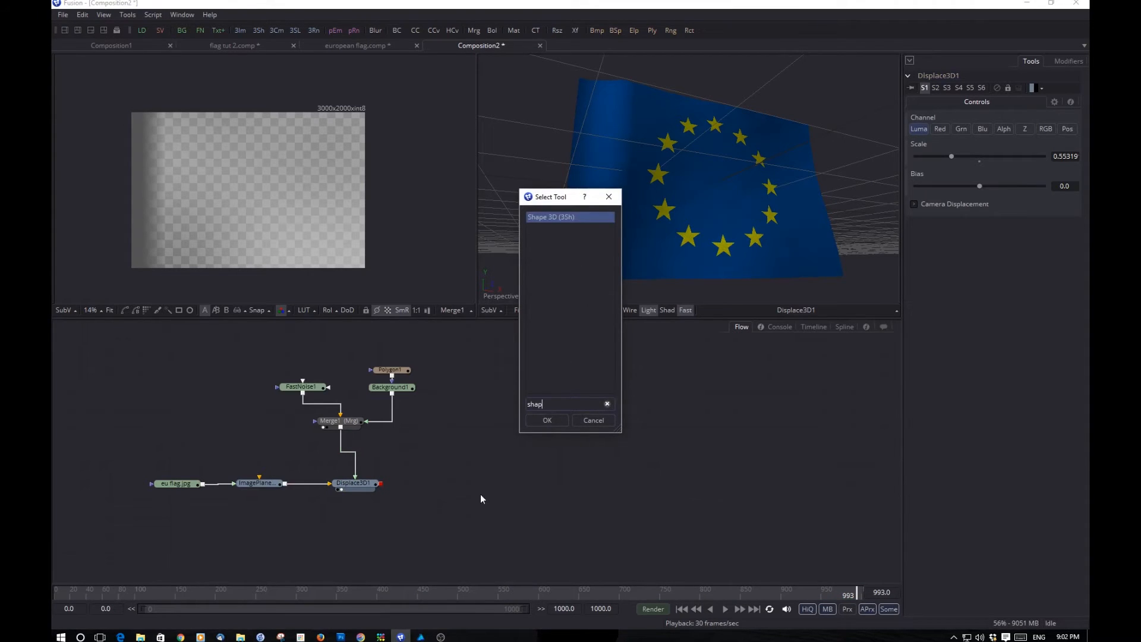
click(546, 419)
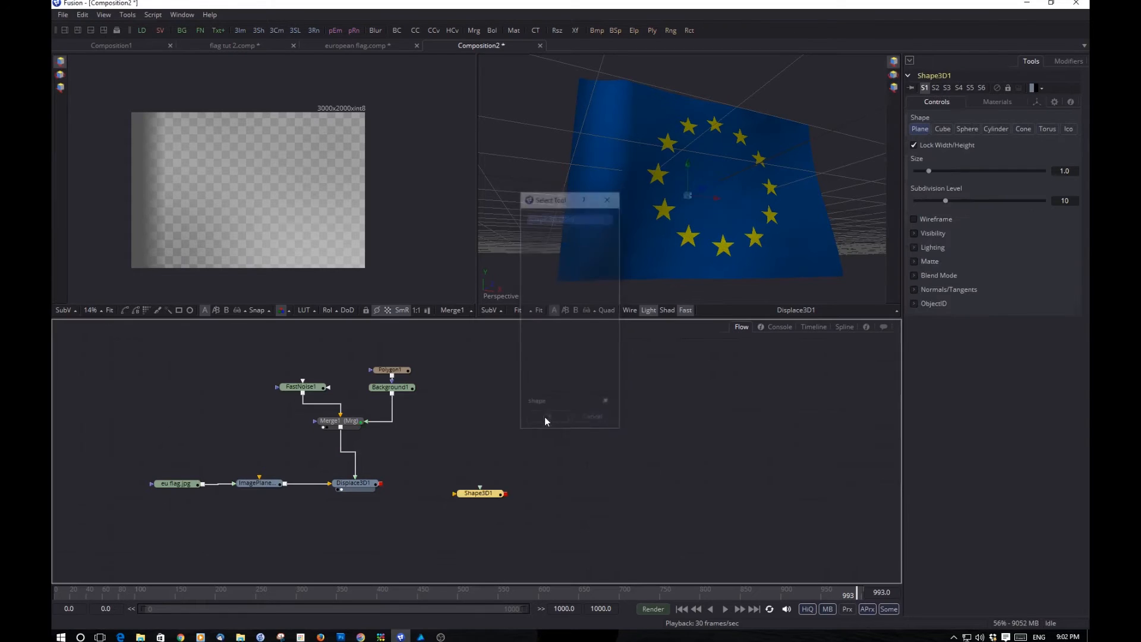
Step: Position the Shape3D1 node just below Displace3D1 in the flow
drag(441, 532, 480, 504)
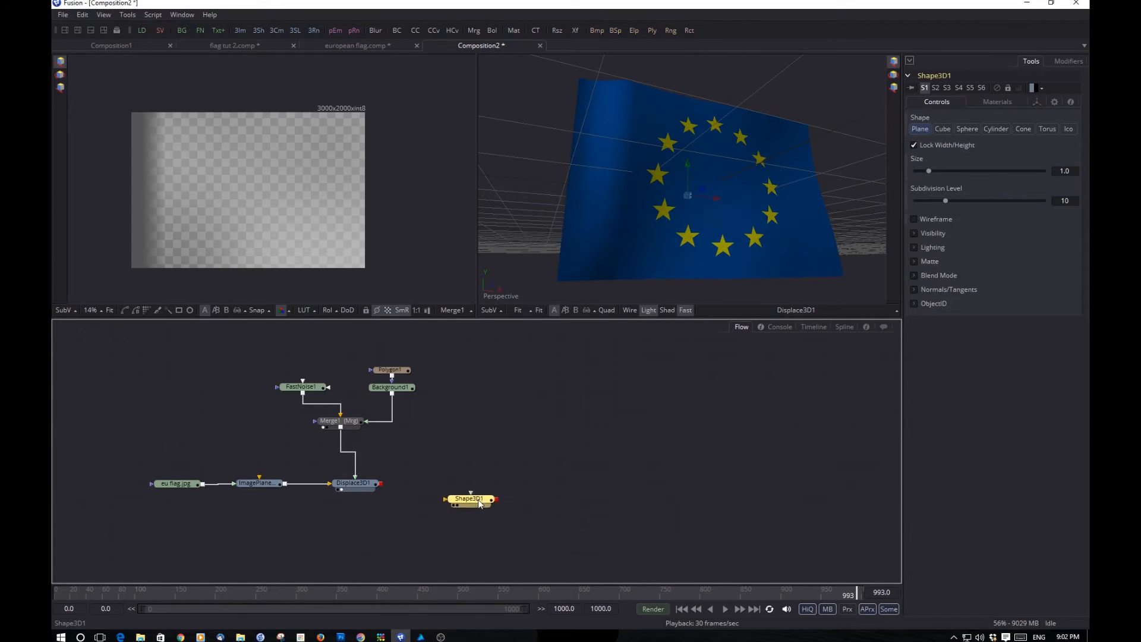
drag(411, 548, 577, 505)
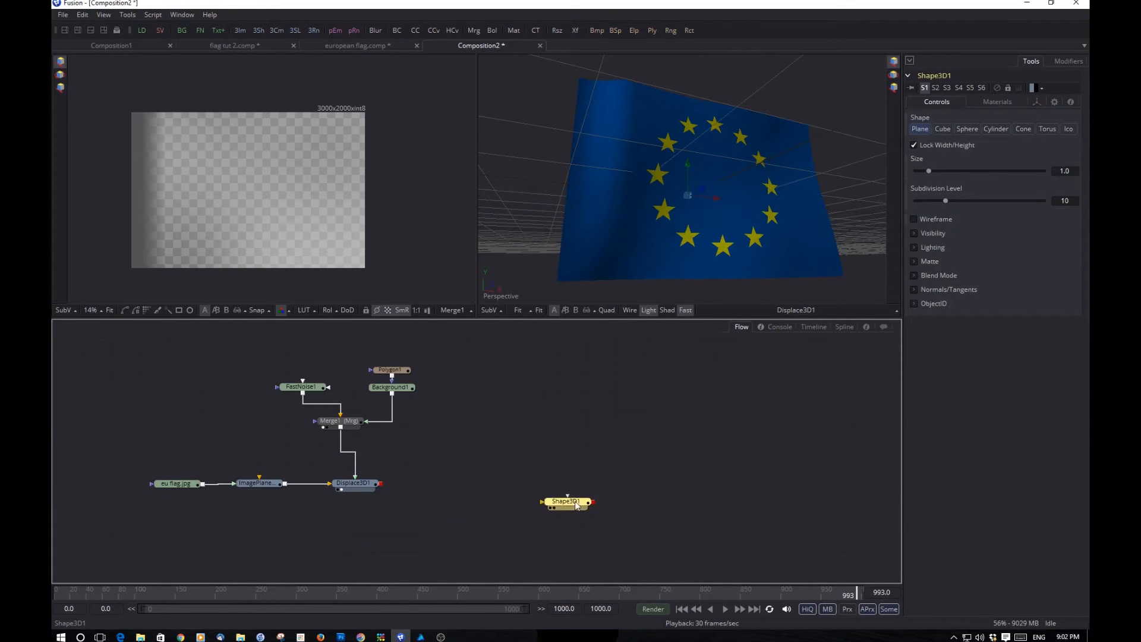
click(360, 486)
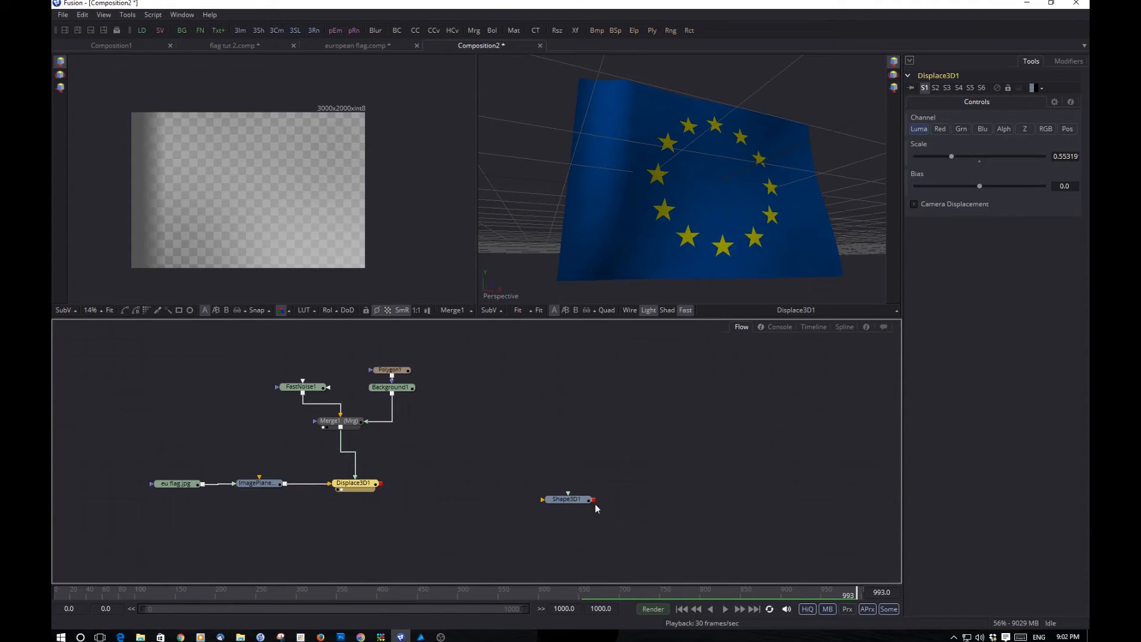
drag(572, 503, 421, 542)
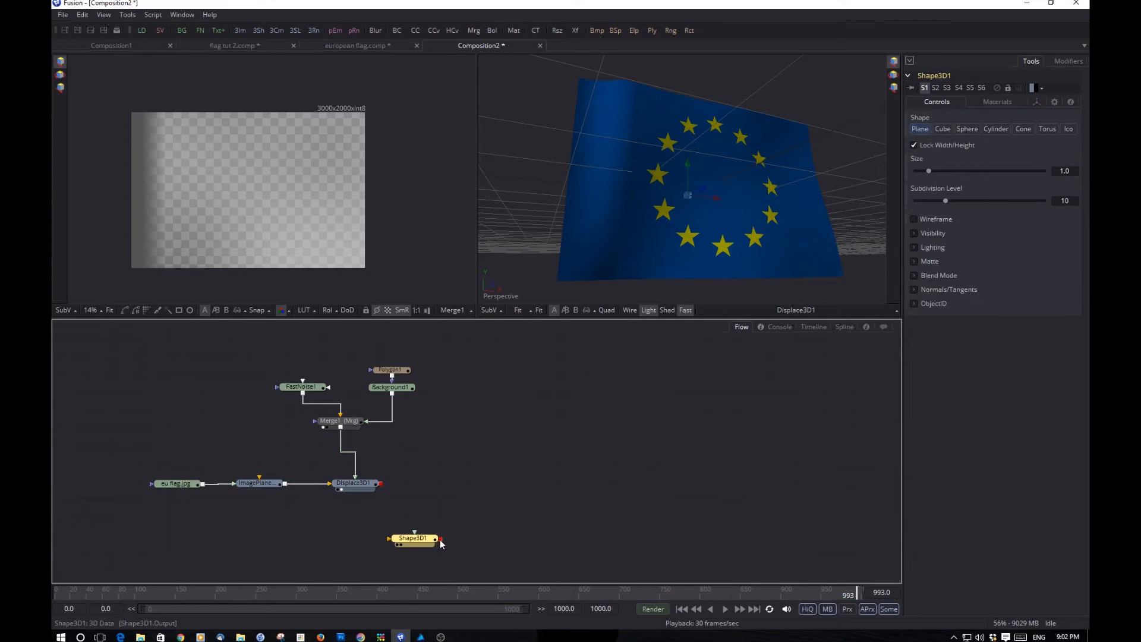
Step: Combine Shape3D1 with Displace3D1 through a Merge3D node and align the merge in line with Displace3D1
drag(414, 532, 379, 485)
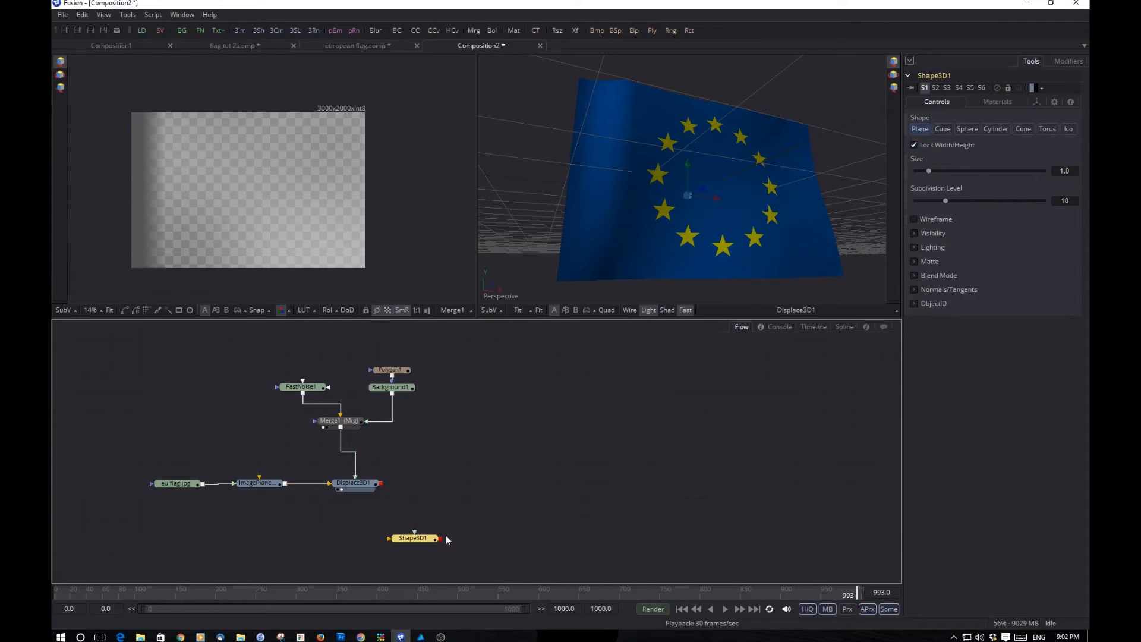
drag(440, 540, 379, 487)
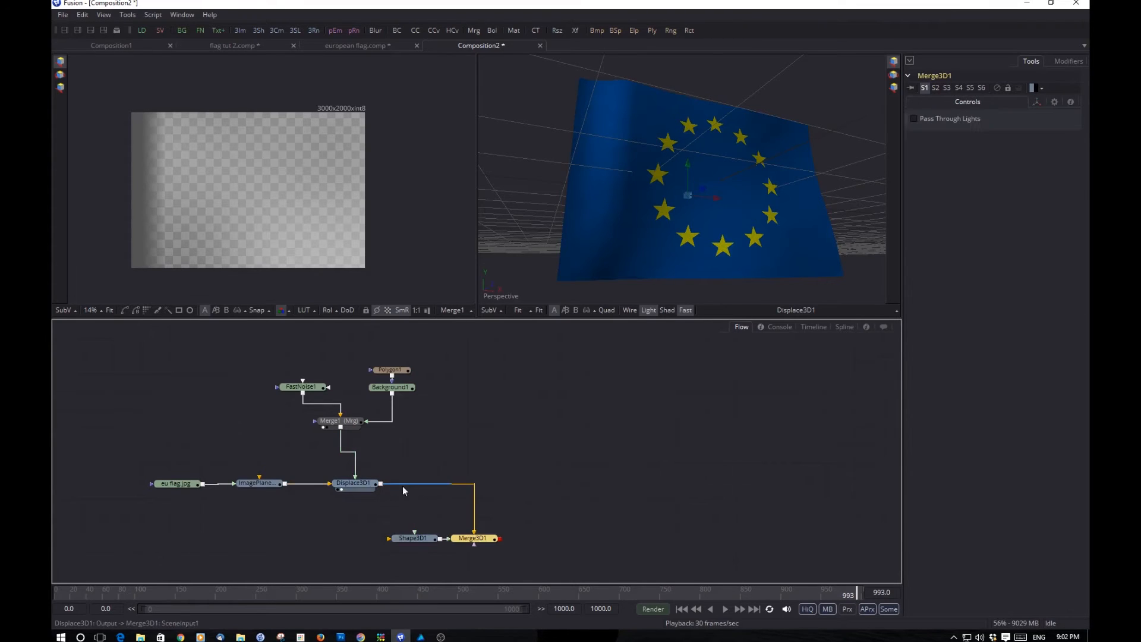
drag(480, 540, 457, 484)
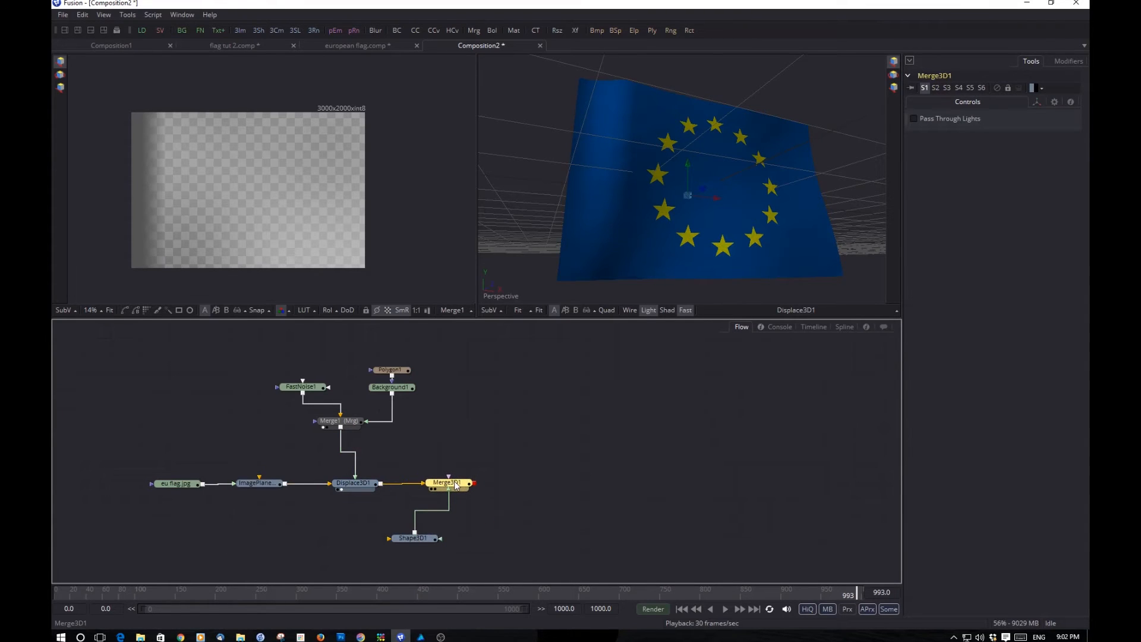
Step: Show Merge3D1 in the 3D viewer and change Shape3D1's shape from a plane to a cylinder
key(2)
drag(693, 206, 633, 254)
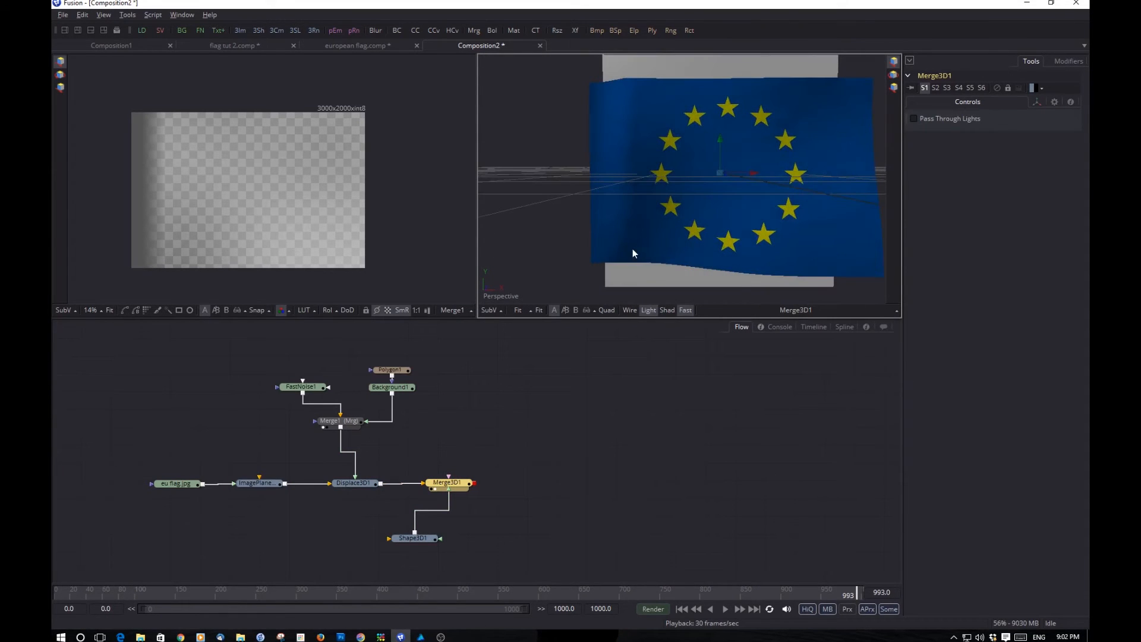
click(414, 538)
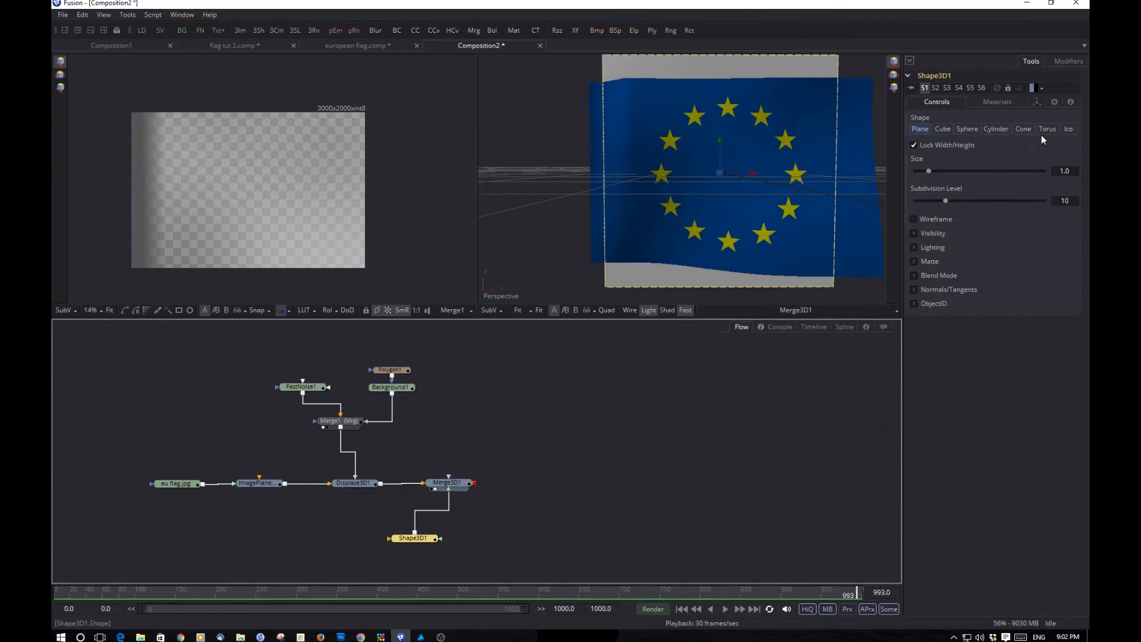
click(996, 129)
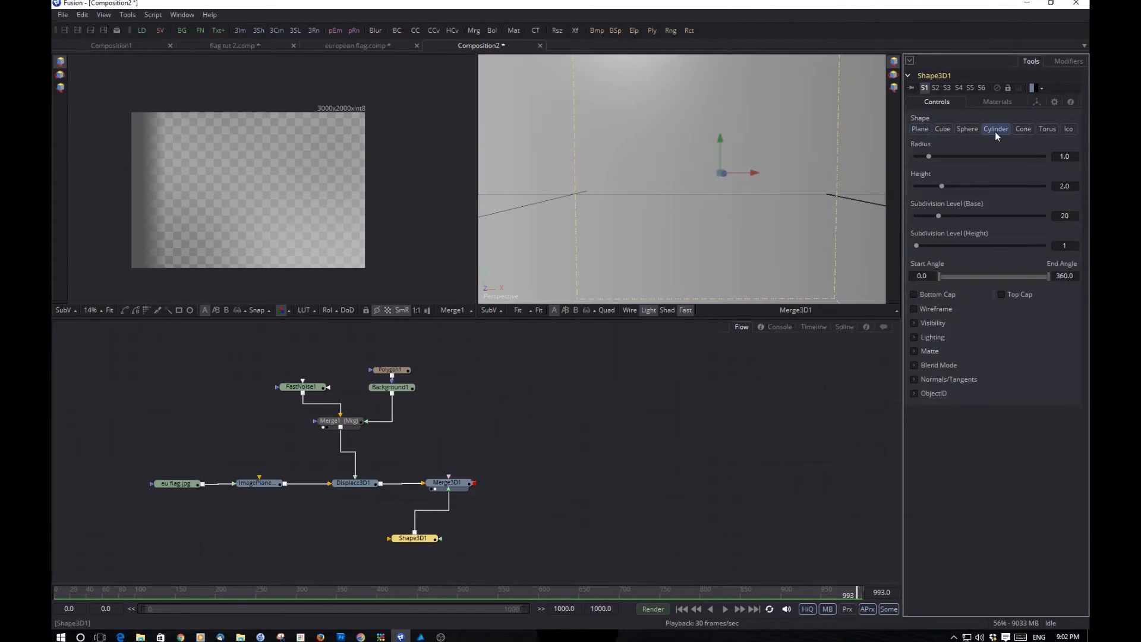
drag(719, 192, 735, 243)
scroll(739, 239, down, 3)
scroll(739, 238, down, 2)
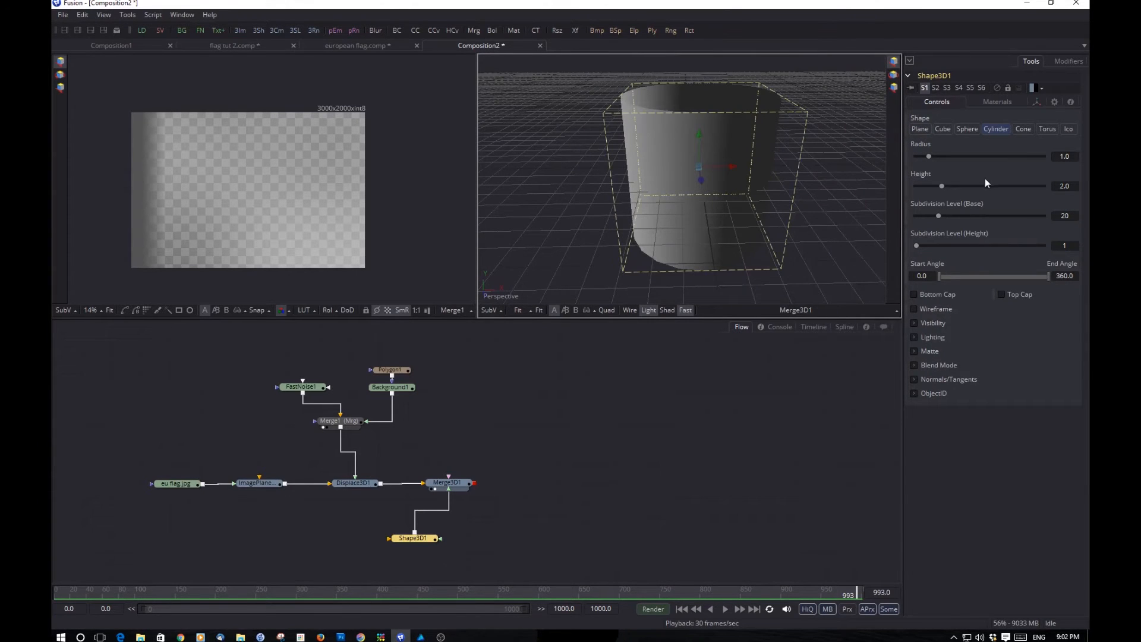
Step: Set the cylinder's radius to 0.01 to make a thin flagpole
drag(929, 156, 917, 157)
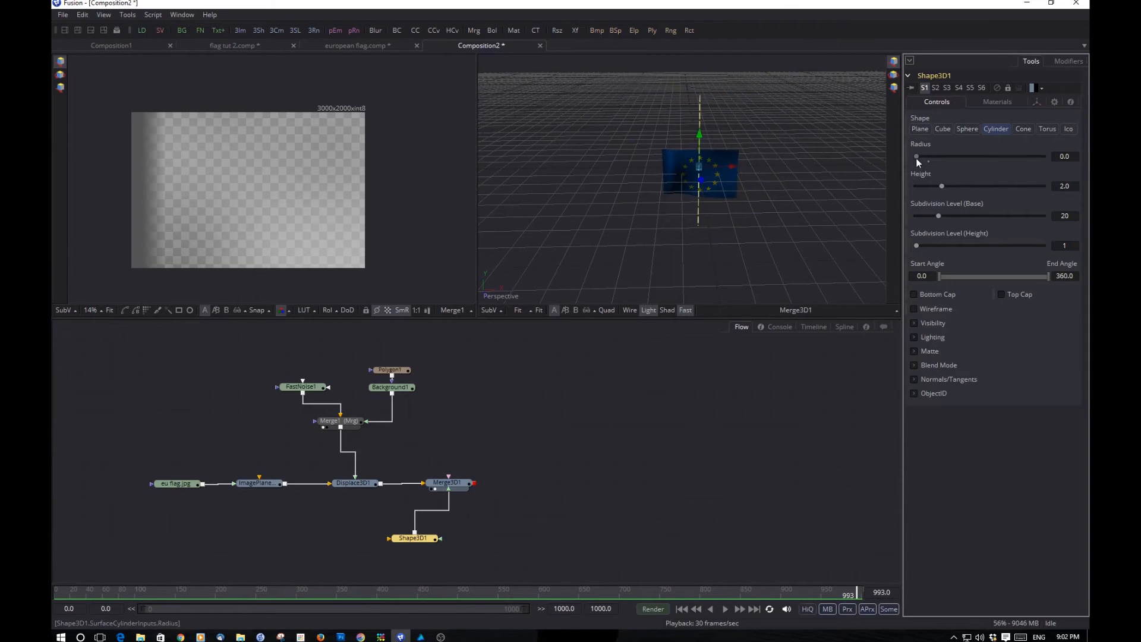
click(1075, 155)
text(1)
click(1054, 313)
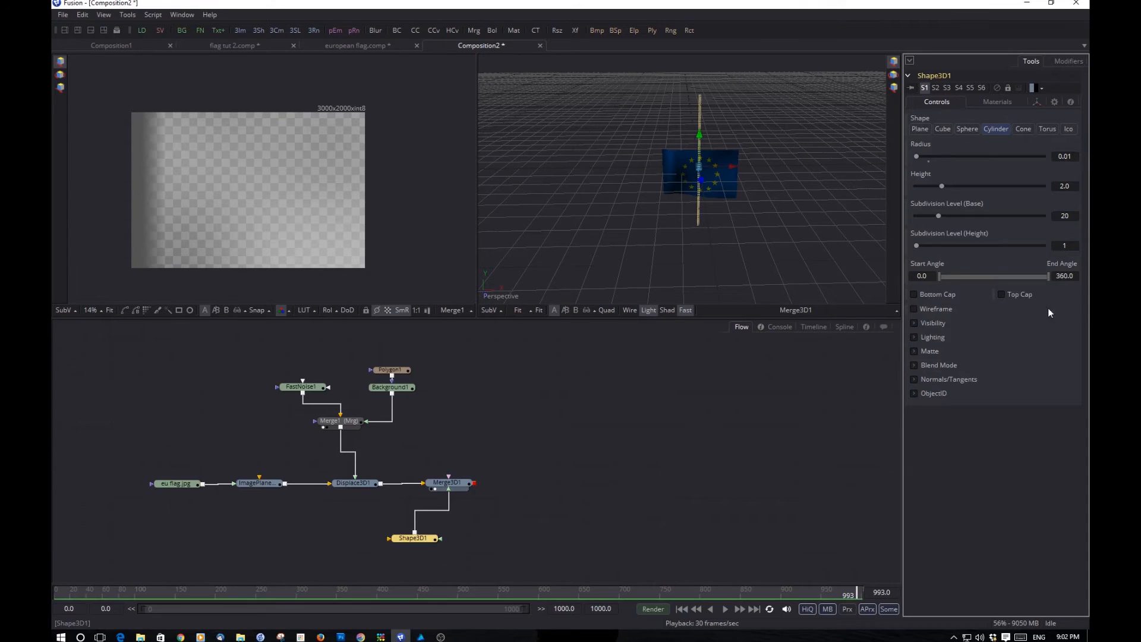
Step: Move the thin cylinder so it lines up with the flag's steady left edge in depth and width
scroll(729, 185, up, 5)
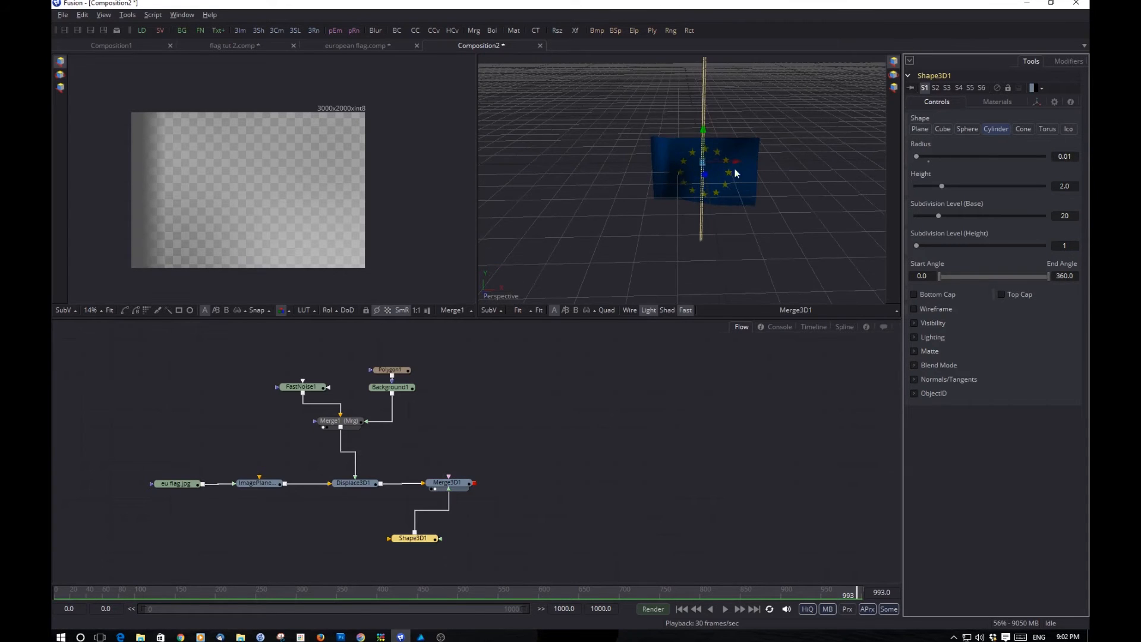
drag(742, 152, 825, 284)
drag(718, 280, 772, 220)
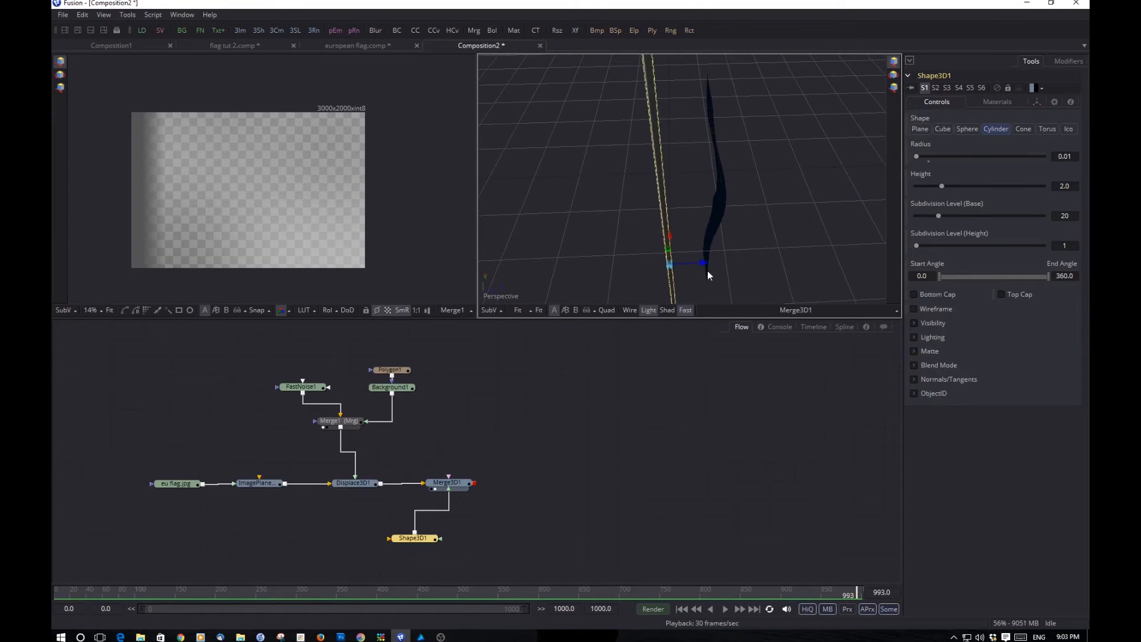
drag(703, 262, 672, 216)
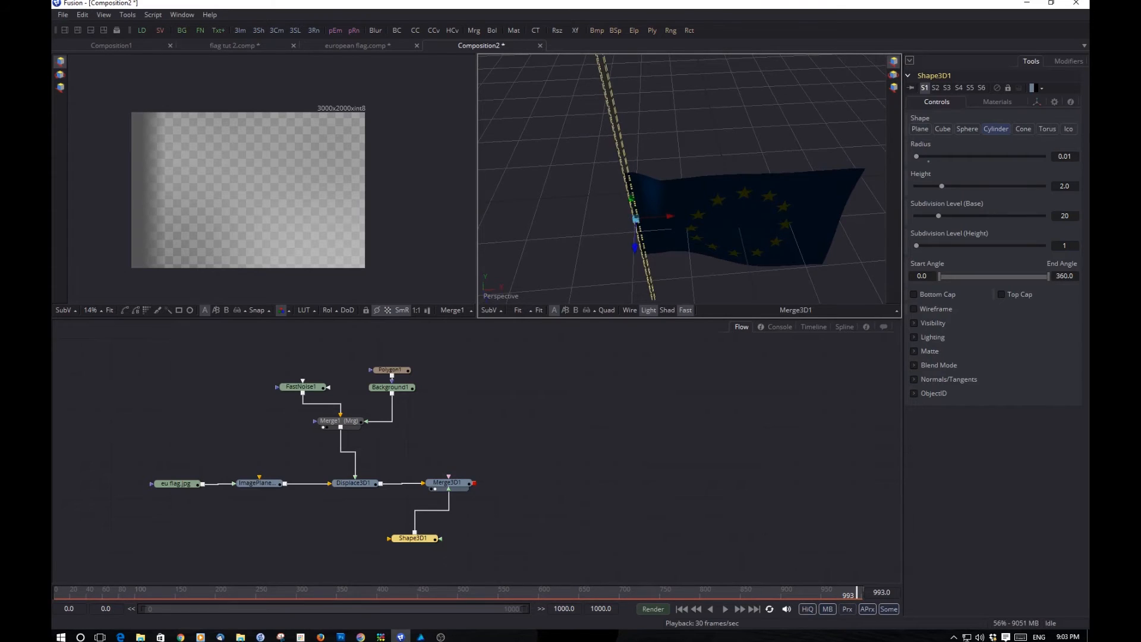
Step: Thicken the pole to a radius of 0.02 and lower it until its top meets the flag's upper edge, checking the result in playback
click(1077, 156)
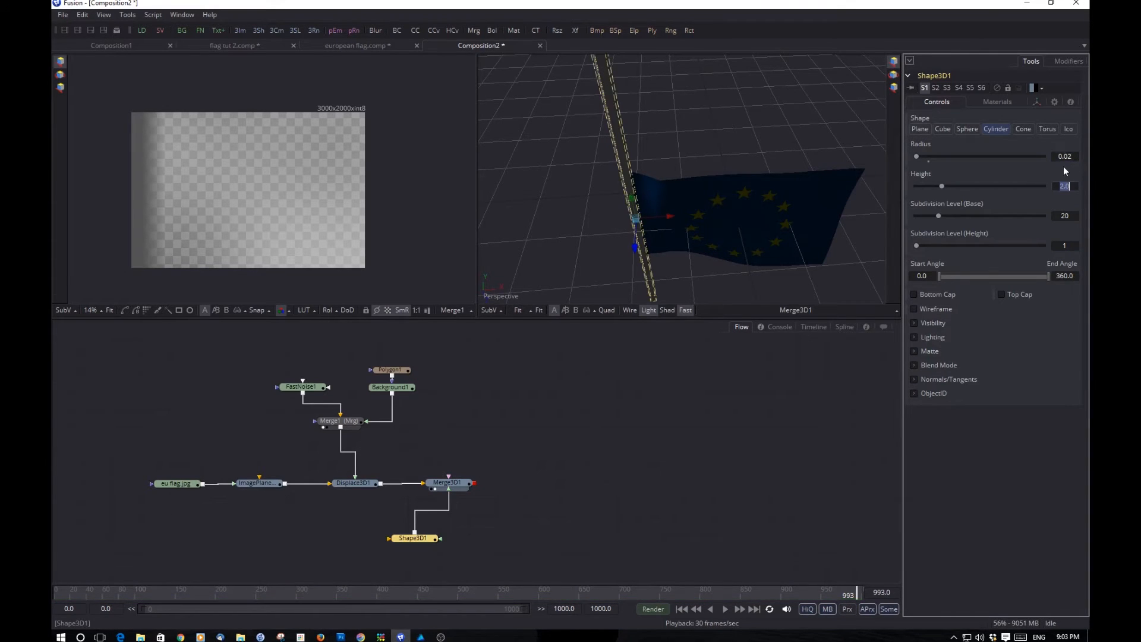
click(645, 242)
drag(646, 241, 637, 323)
drag(715, 259, 770, 217)
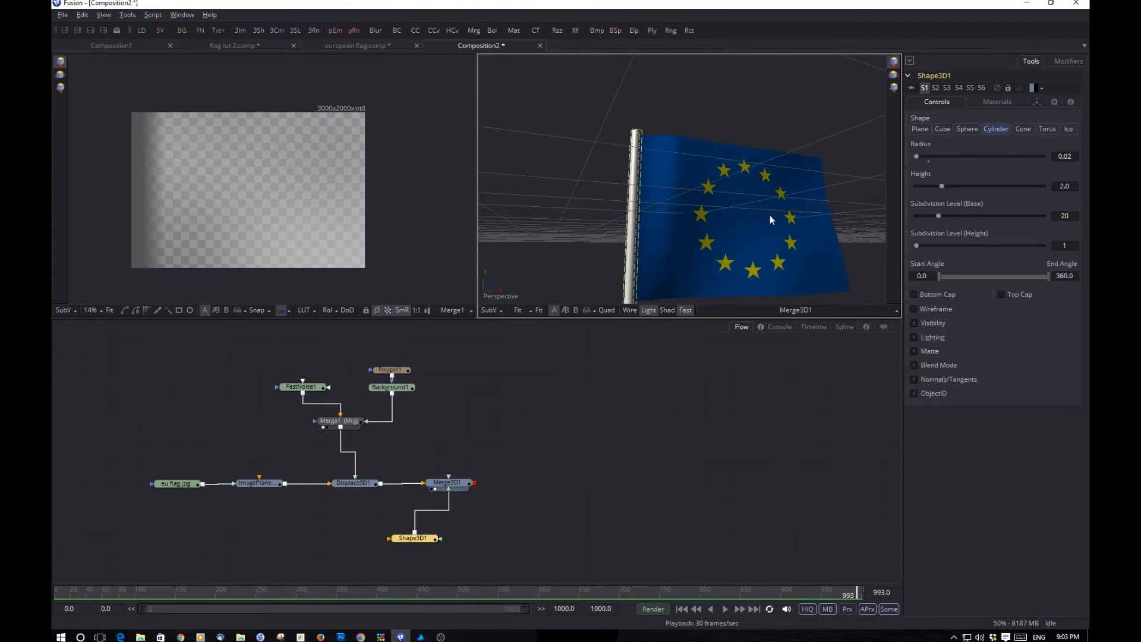
key(space)
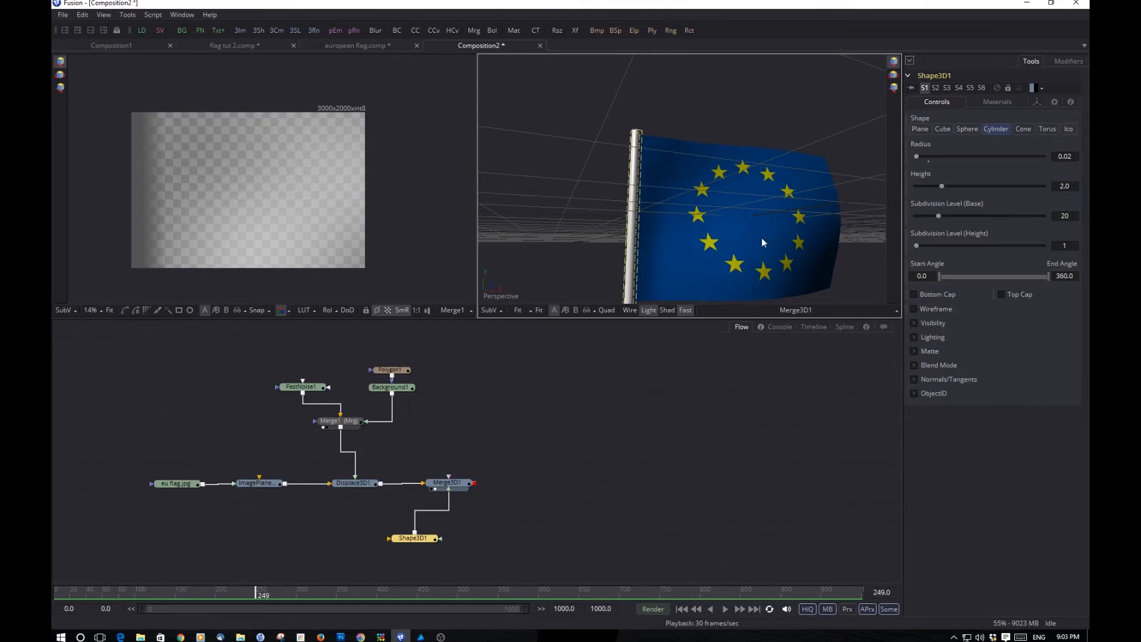
Step: Raise the combined flag and pole through Merge3D1 so the pole's base stands at the ground grid
scroll(723, 220, down, 6)
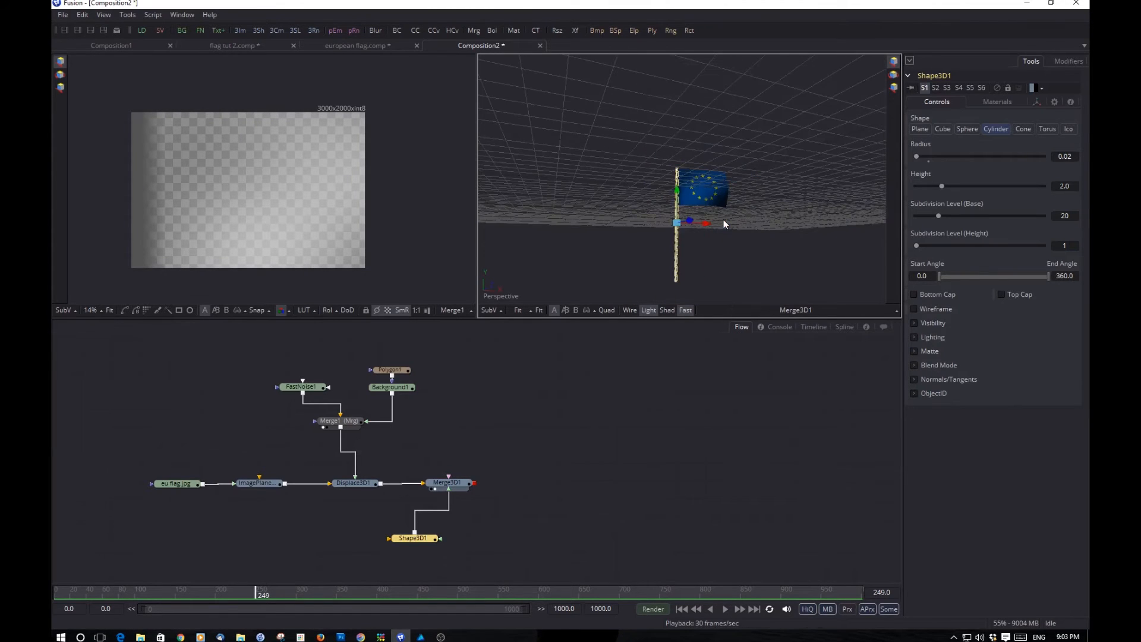
click(446, 482)
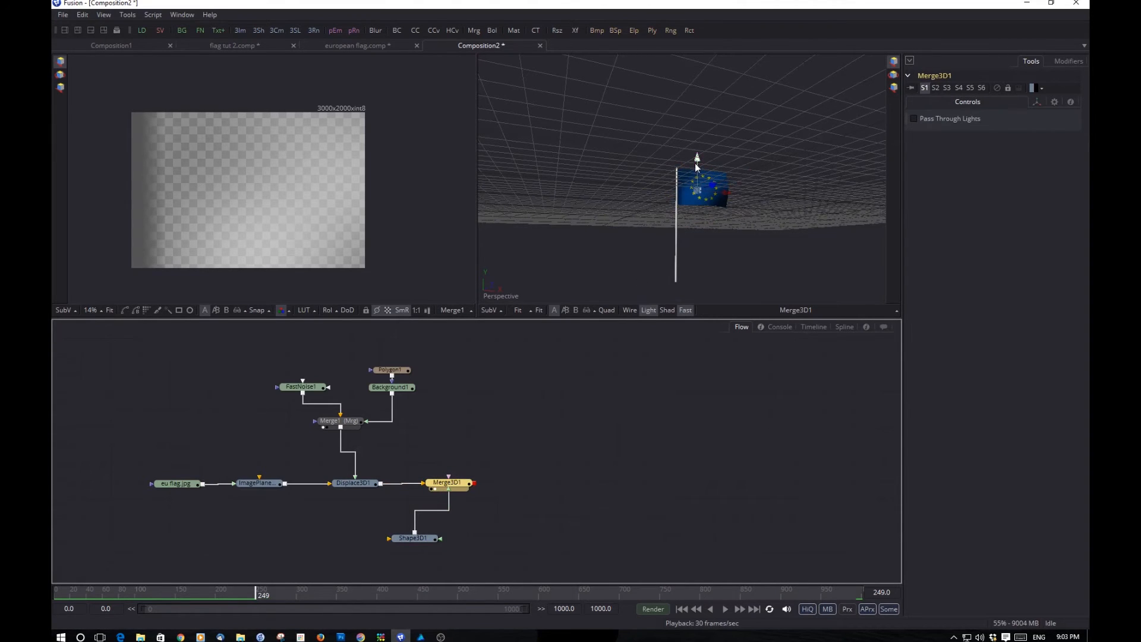
drag(698, 157, 690, 83)
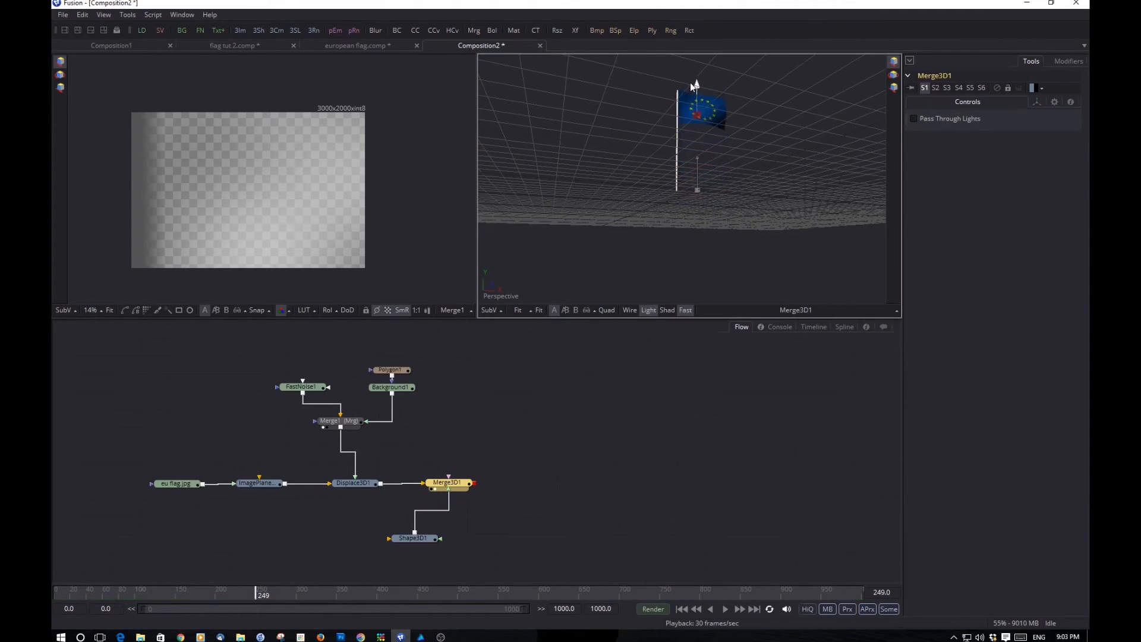
drag(778, 205, 709, 378)
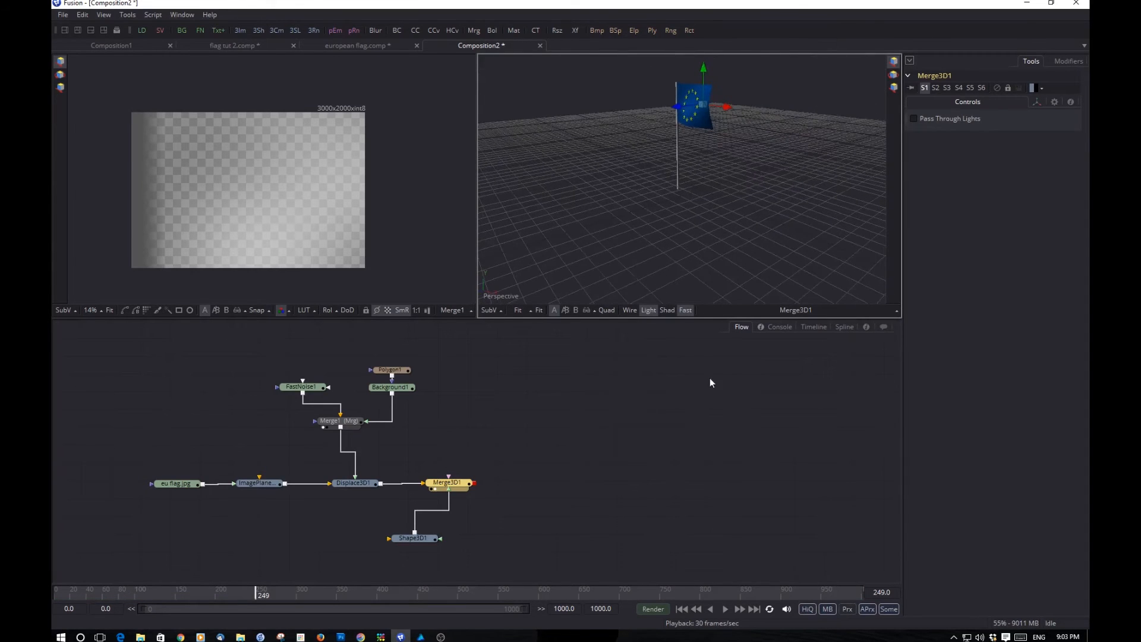
scroll(680, 208, down, 3)
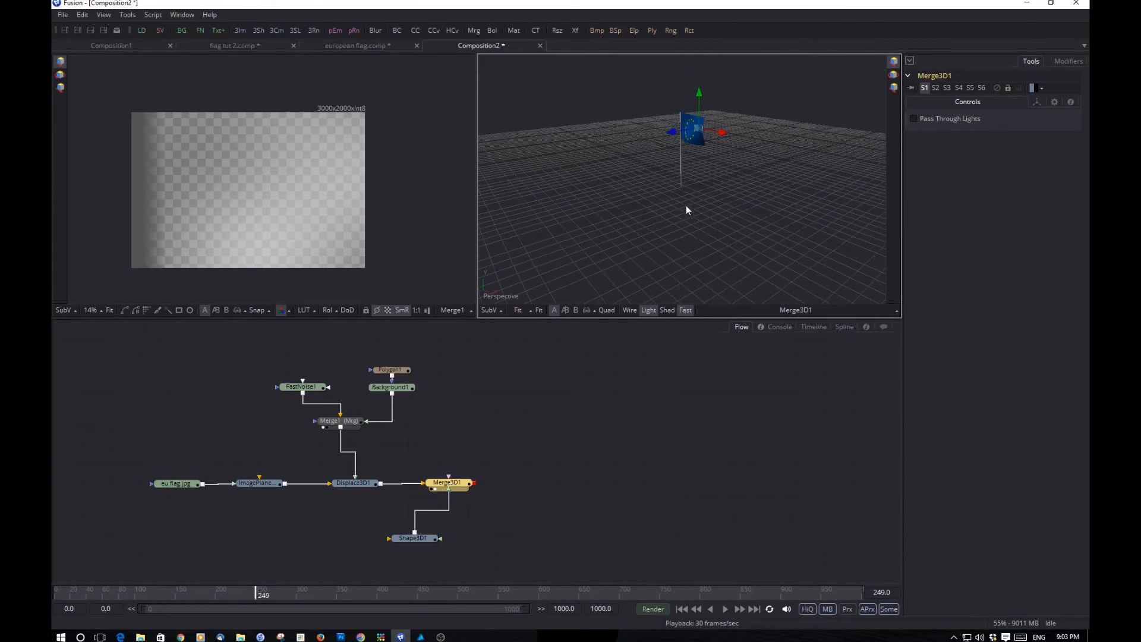
scroll(689, 206, up, 5)
drag(694, 207, 714, 219)
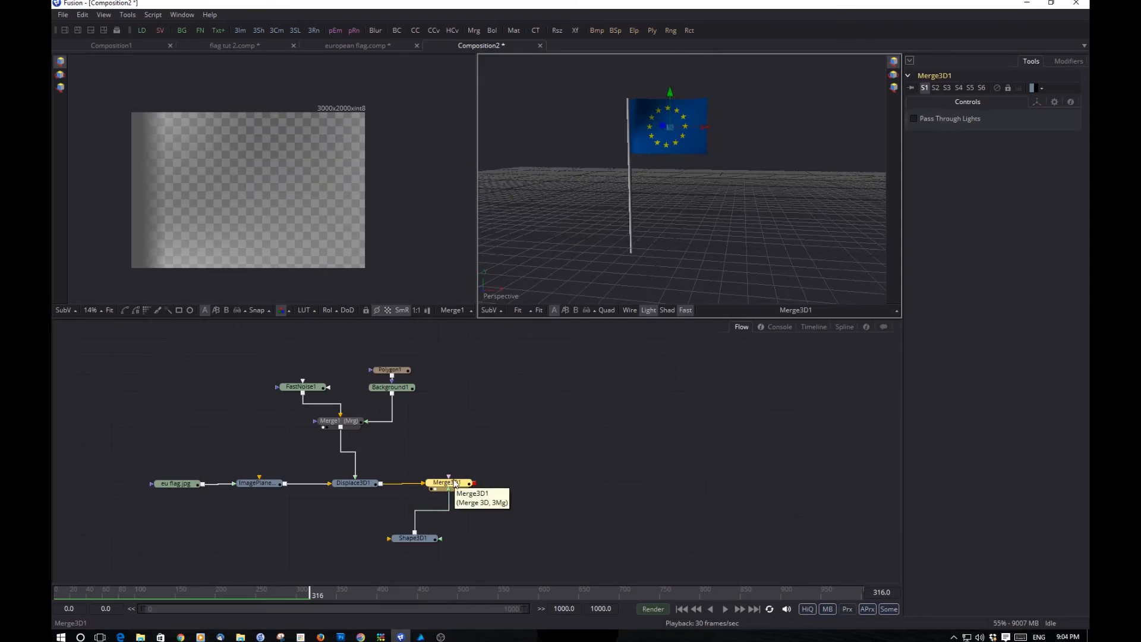
Step: Add a Camera 3D node connected to Merge3D1 and place it above the merge in the flow
click(456, 485)
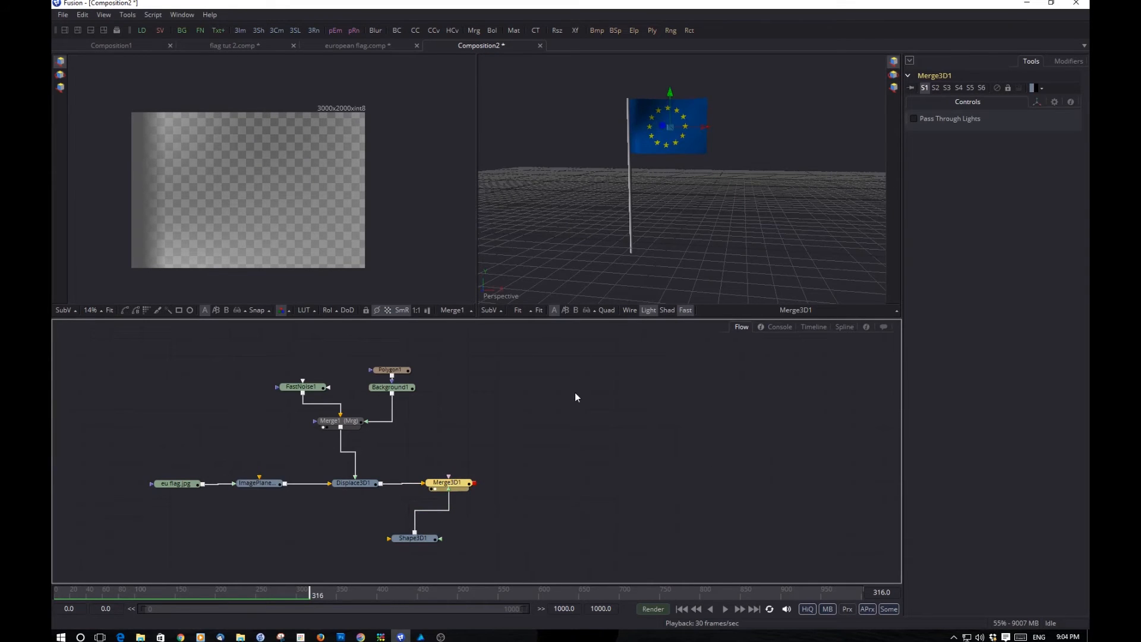
key(ctrl+space)
text(cam)
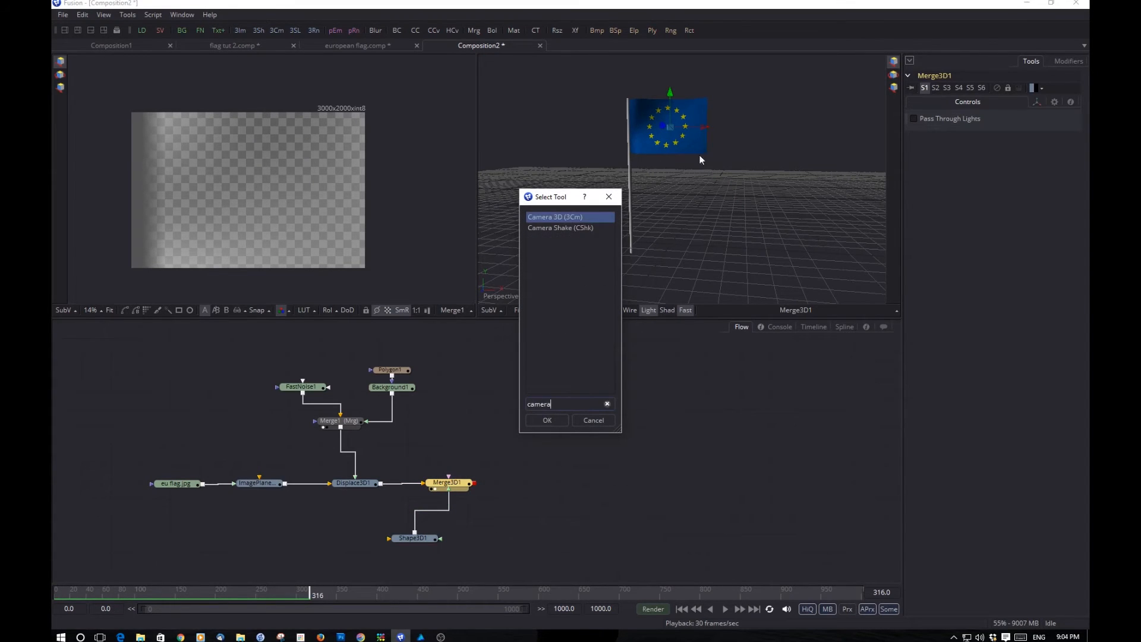
click(548, 420)
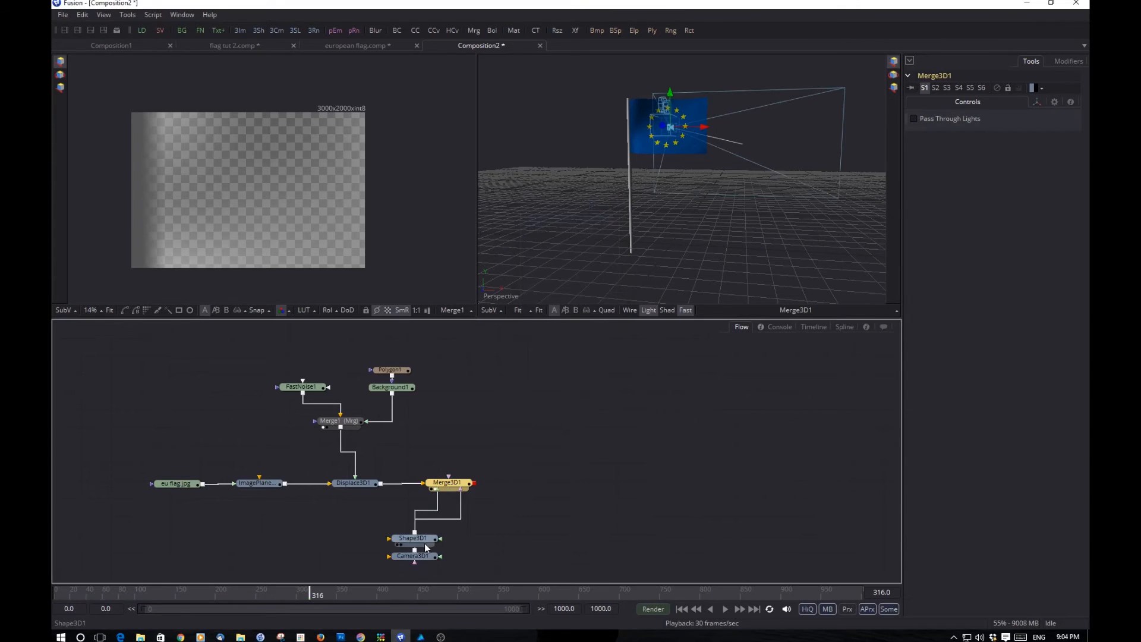
drag(423, 554, 470, 397)
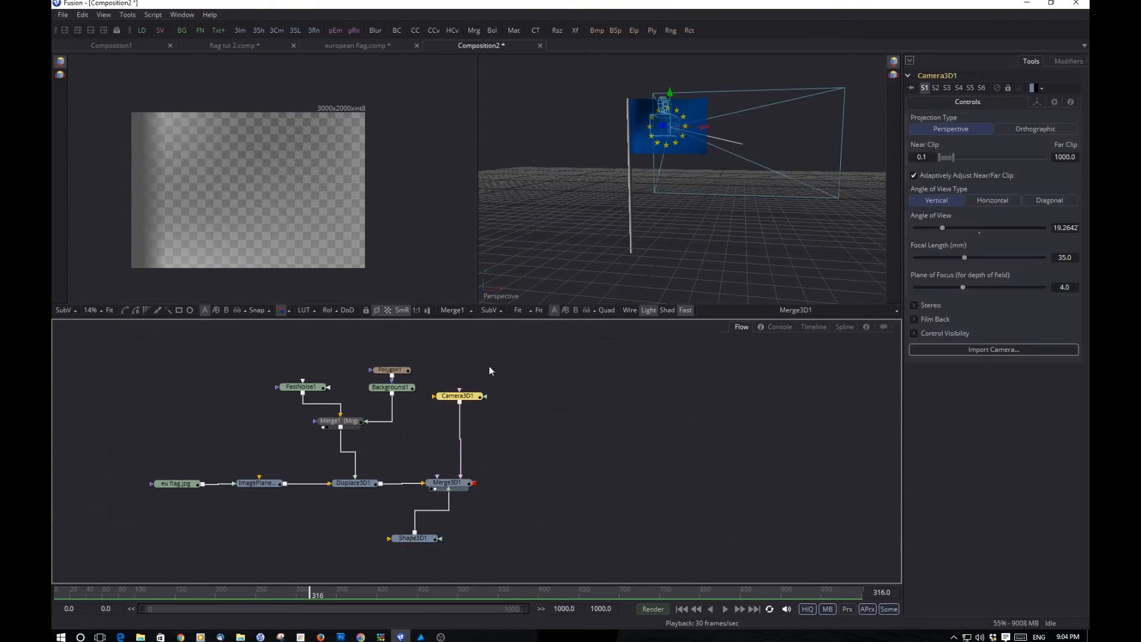
Step: Move Camera3D1 back along its depth axis so it stands in front of the flag
drag(693, 165, 713, 216)
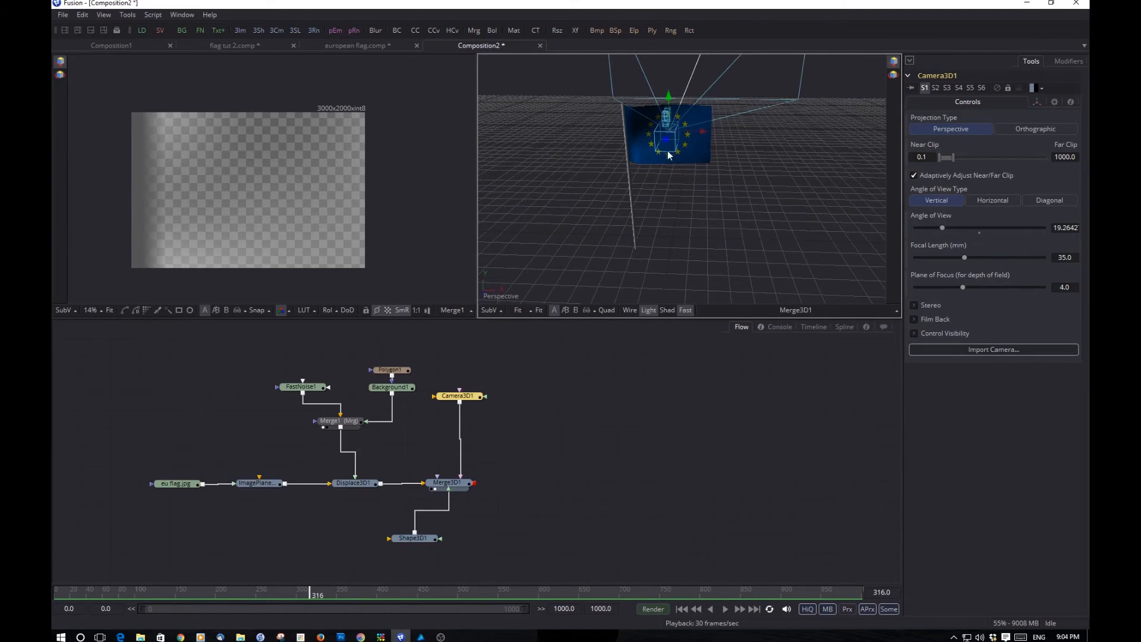
drag(665, 140, 621, 326)
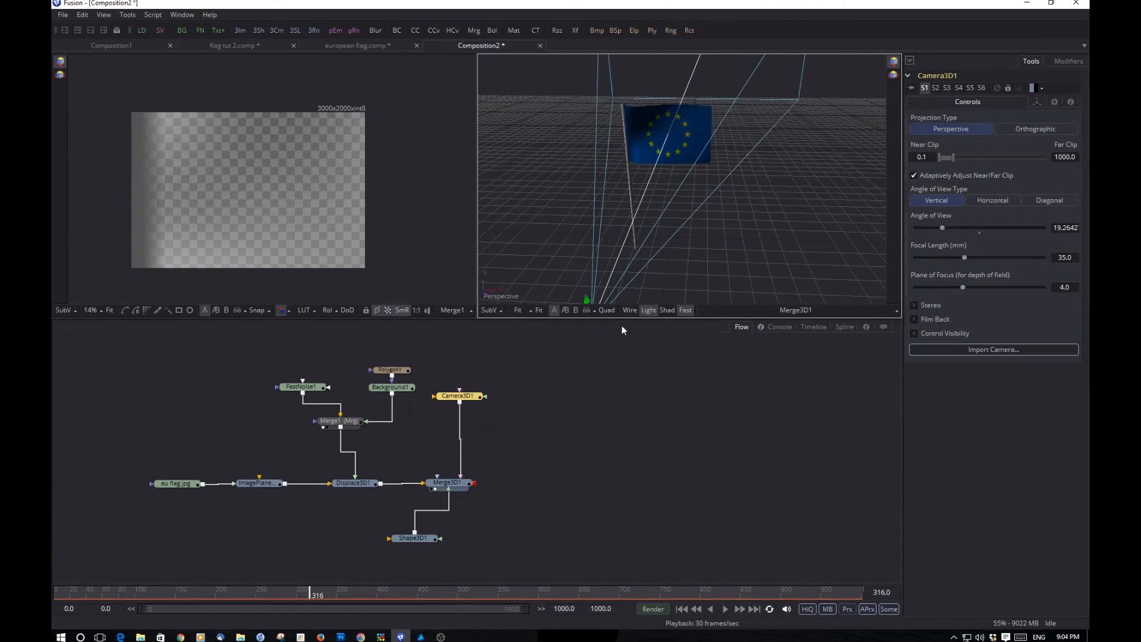
drag(695, 237, 715, 197)
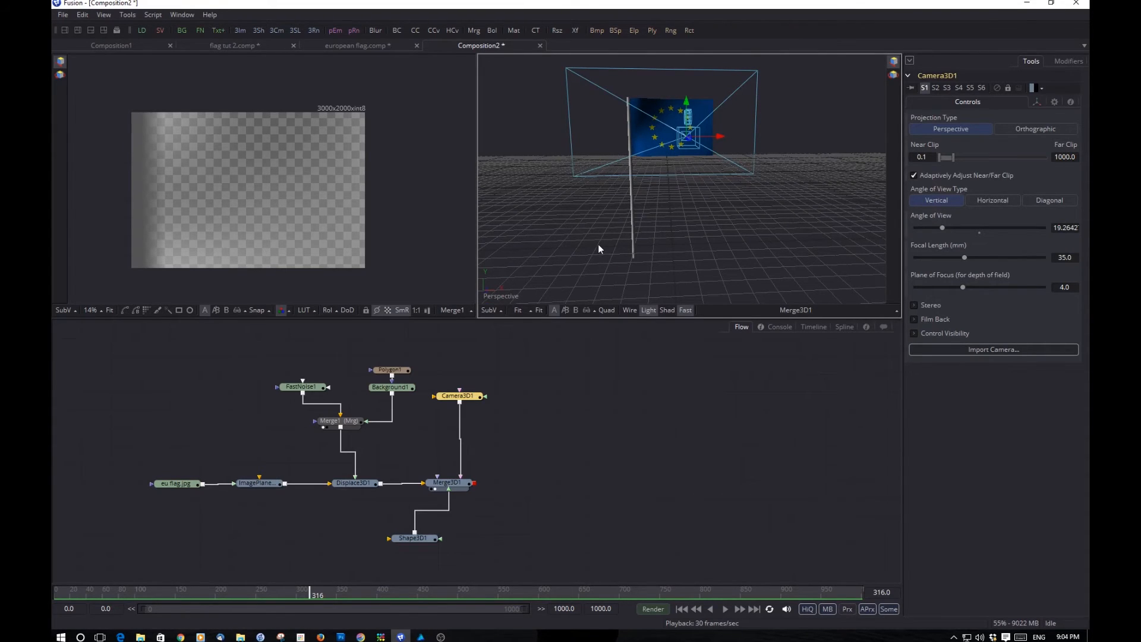
Step: Check the framing through Camera3D1 in the 3D viewer and return to the Perspective view
right_click(500, 295)
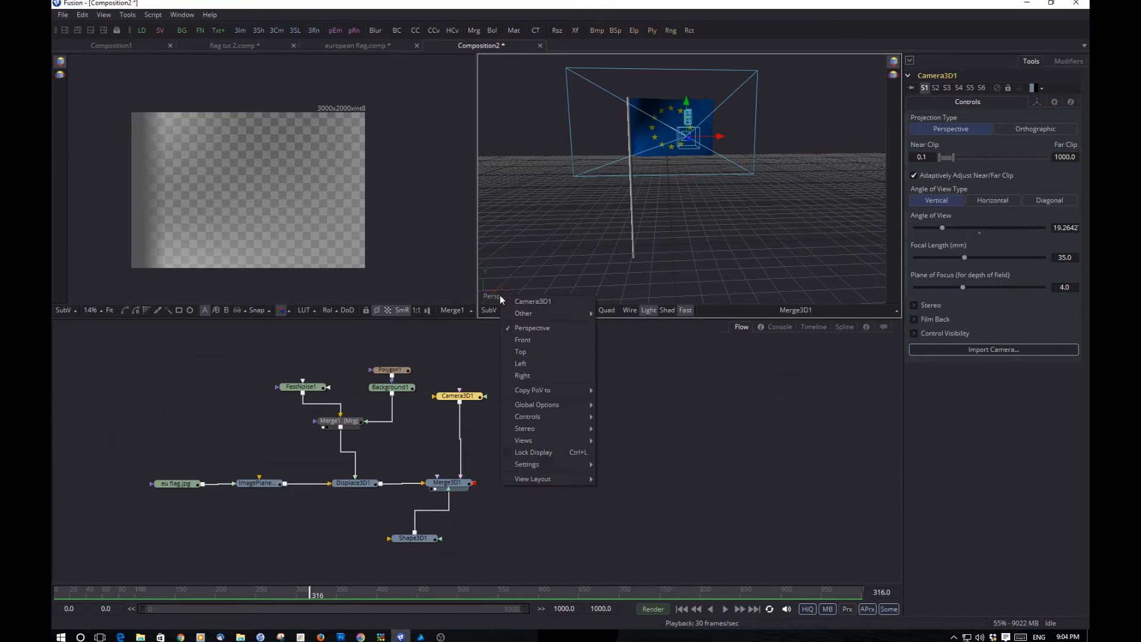
click(529, 303)
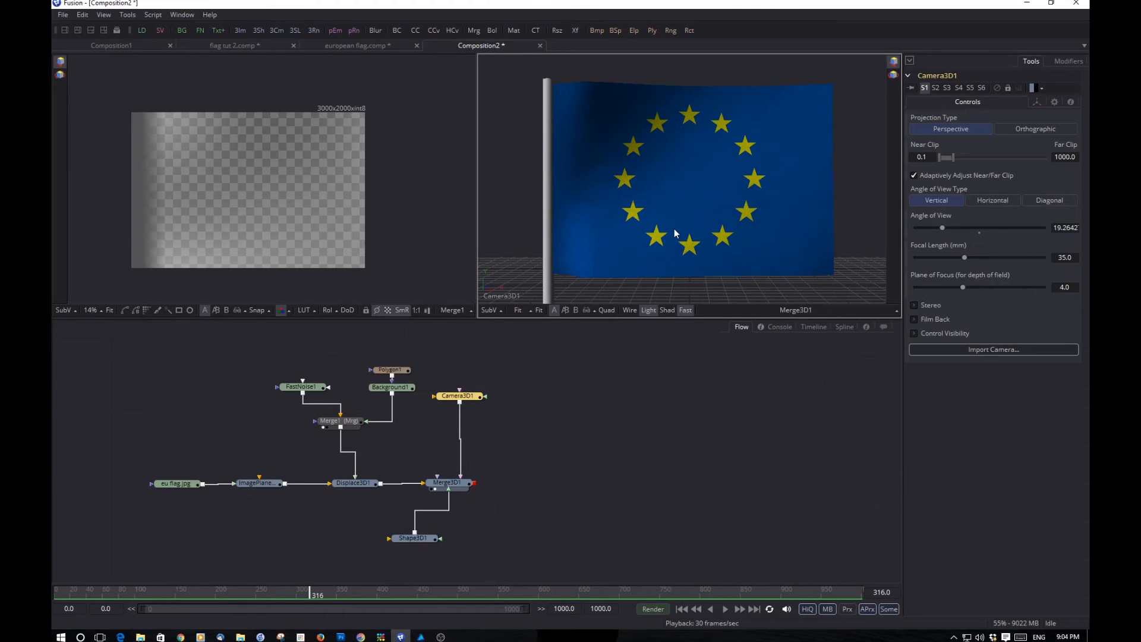
right_click(501, 297)
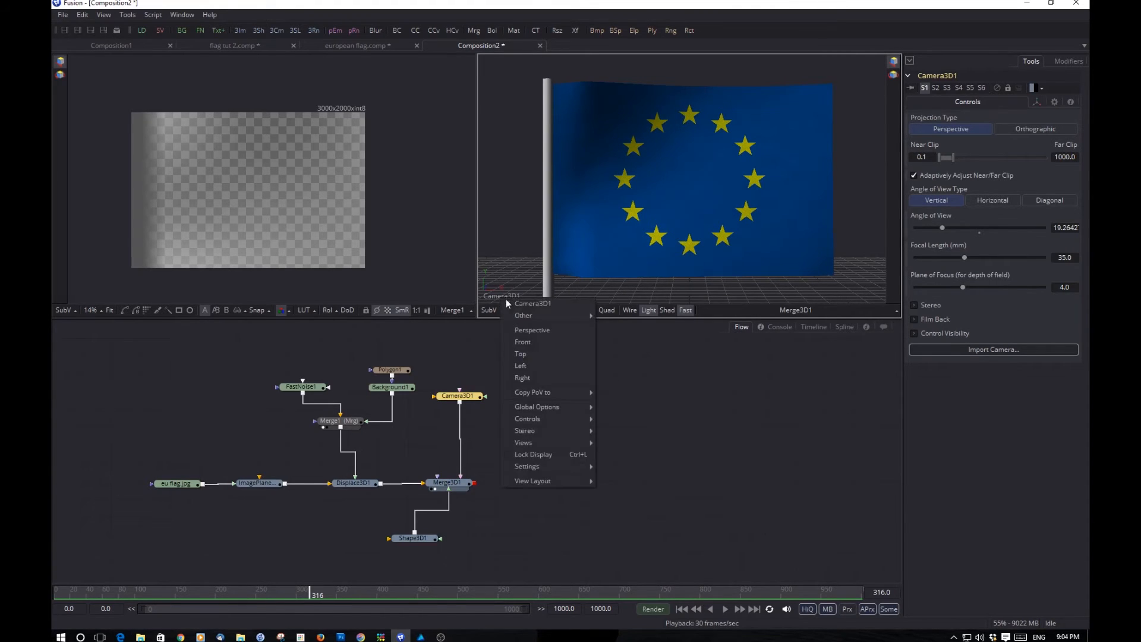
click(542, 332)
Step: Examine how the flag, pole and Camera3D1 sit relative to each other in the 3D scene from several angles and distances
mouse_move(624, 249)
mouse_down()
mouse_move(623, 220)
mouse_move(671, 230)
mouse_move(636, 255)
mouse_move(593, 262)
mouse_move(622, 226)
mouse_move(614, 232)
mouse_up()
scroll(614, 229, down, 2)
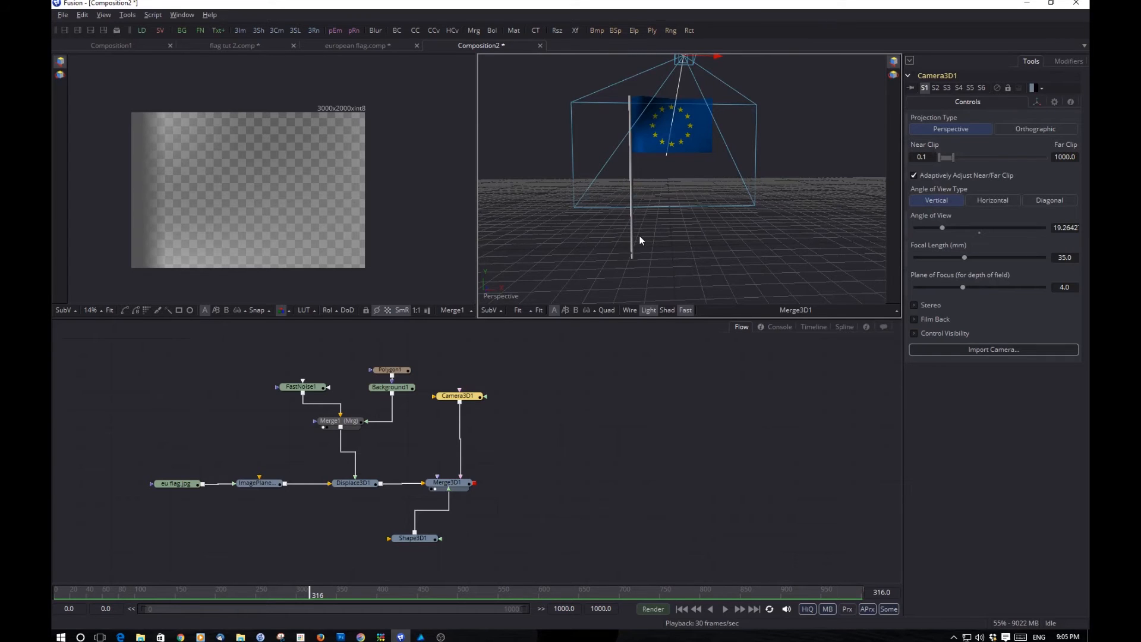
drag(639, 240, 638, 264)
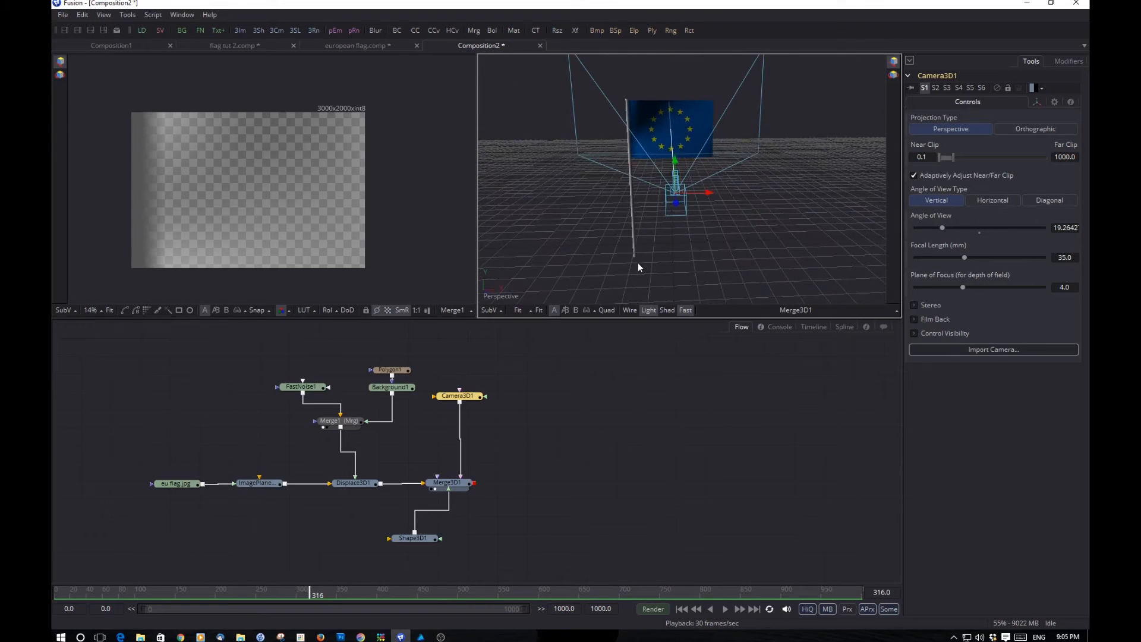
scroll(639, 267, up, 3)
scroll(640, 267, down, 3)
scroll(639, 267, up, 3)
scroll(639, 267, down, 3)
scroll(641, 258, up, 5)
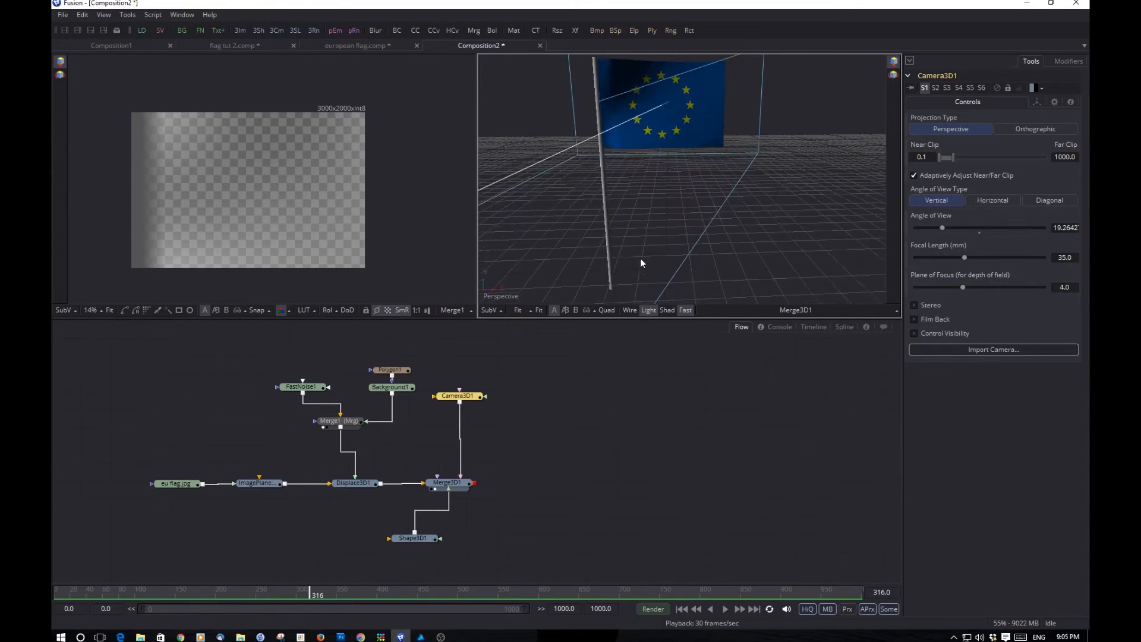
scroll(643, 257, down, 7)
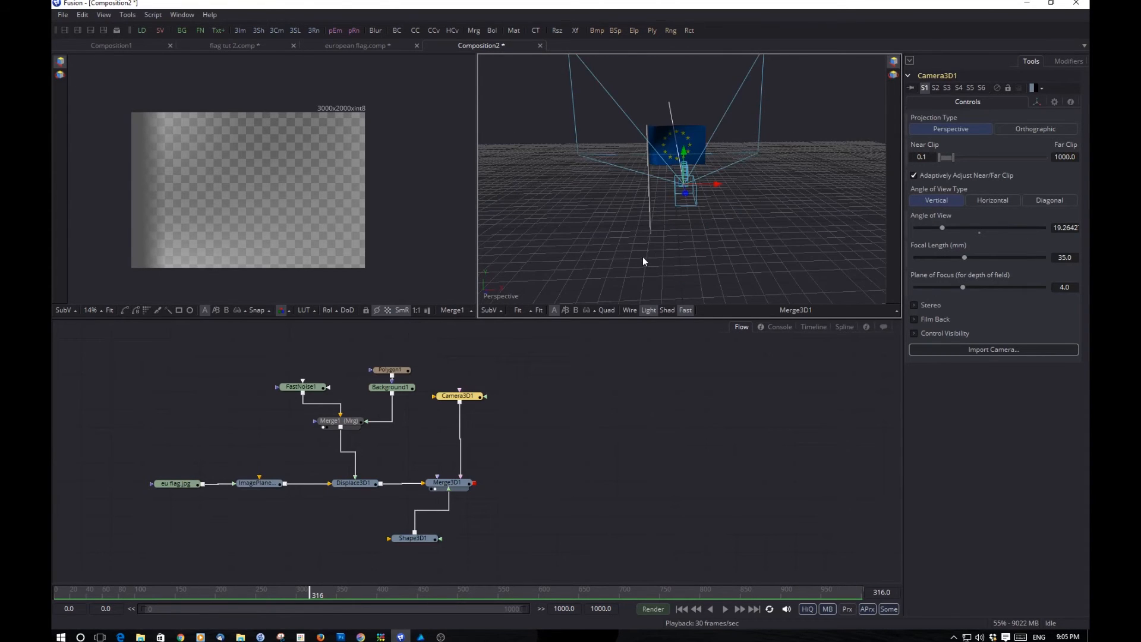
Step: Frame the flag and upper pole in the Perspective view, copy that point of view to Camera3D1, and look through the camera
drag(668, 248, 741, 236)
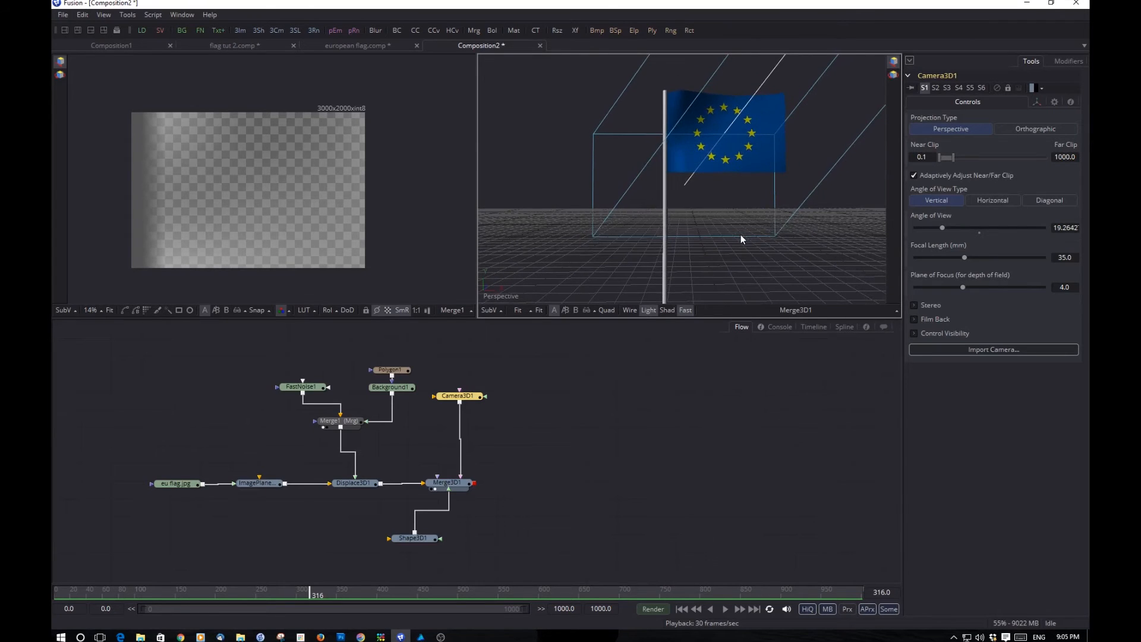
right_click(509, 297)
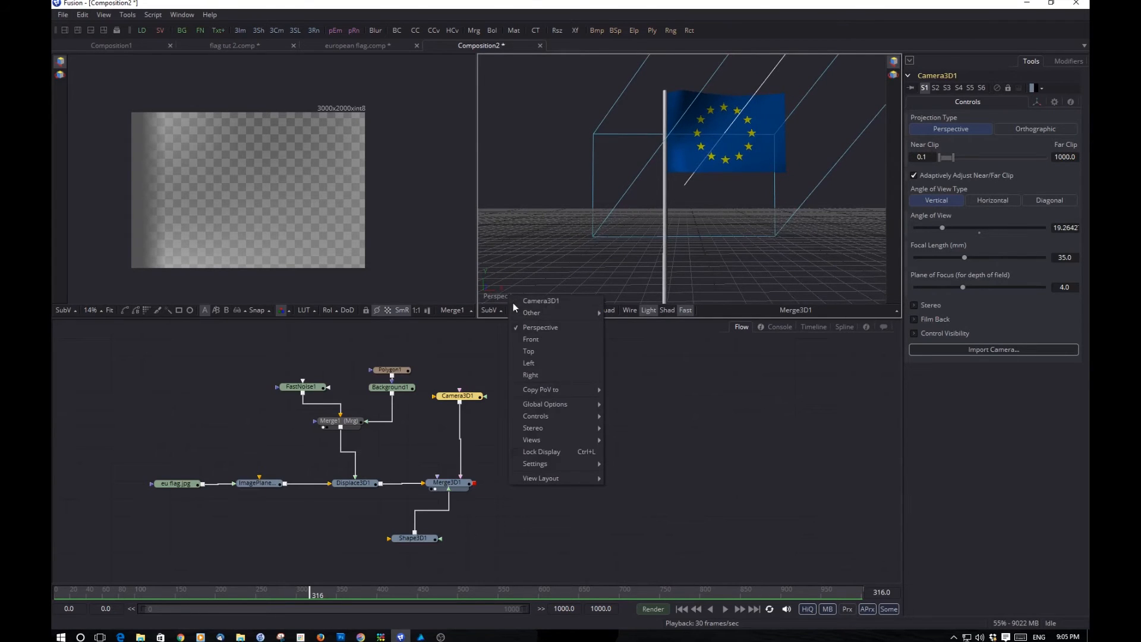
mouse_move(577, 393)
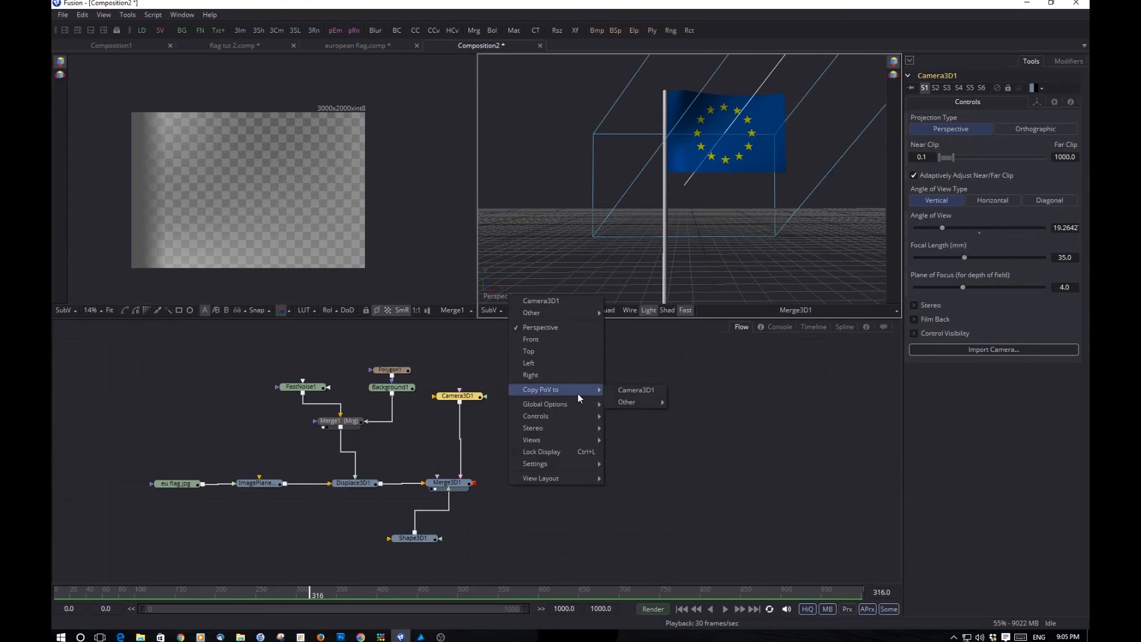
click(645, 392)
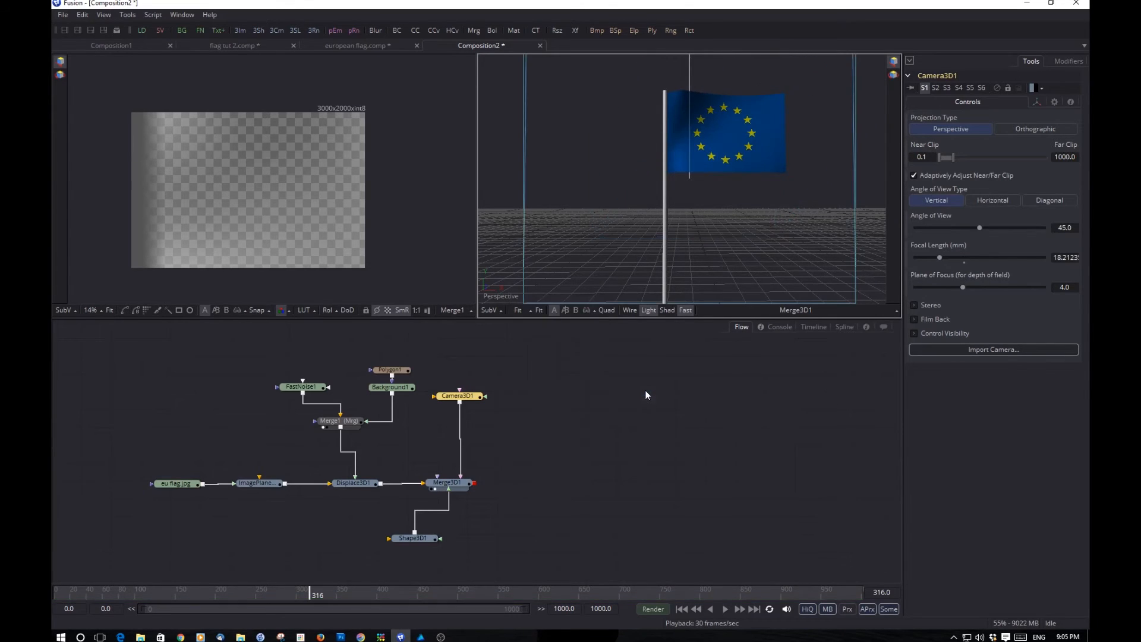
right_click(502, 297)
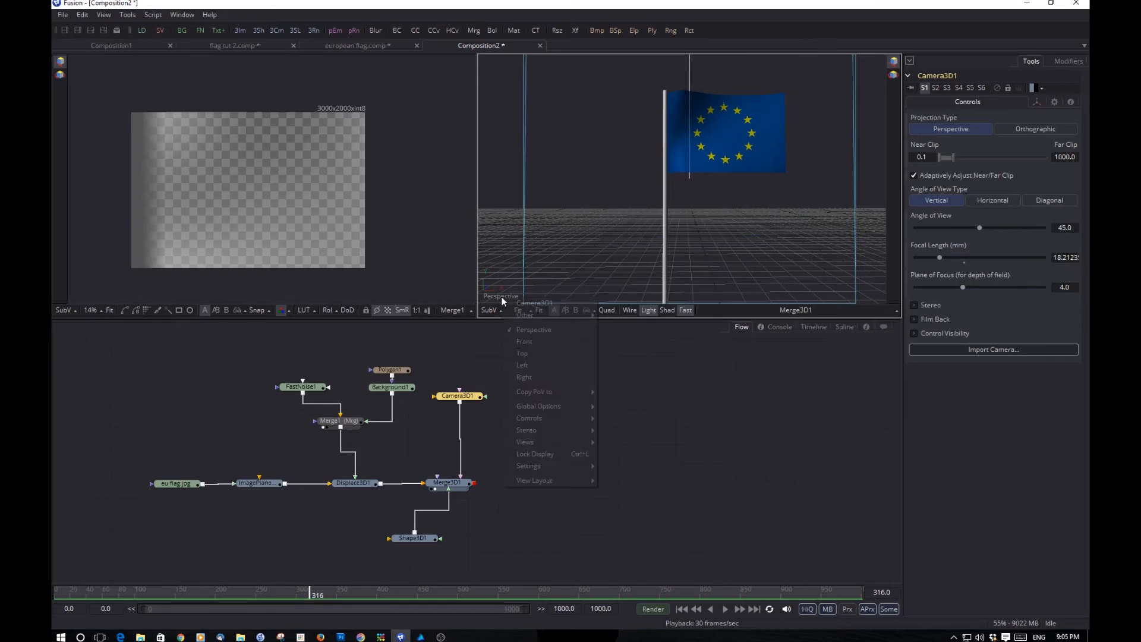
click(536, 306)
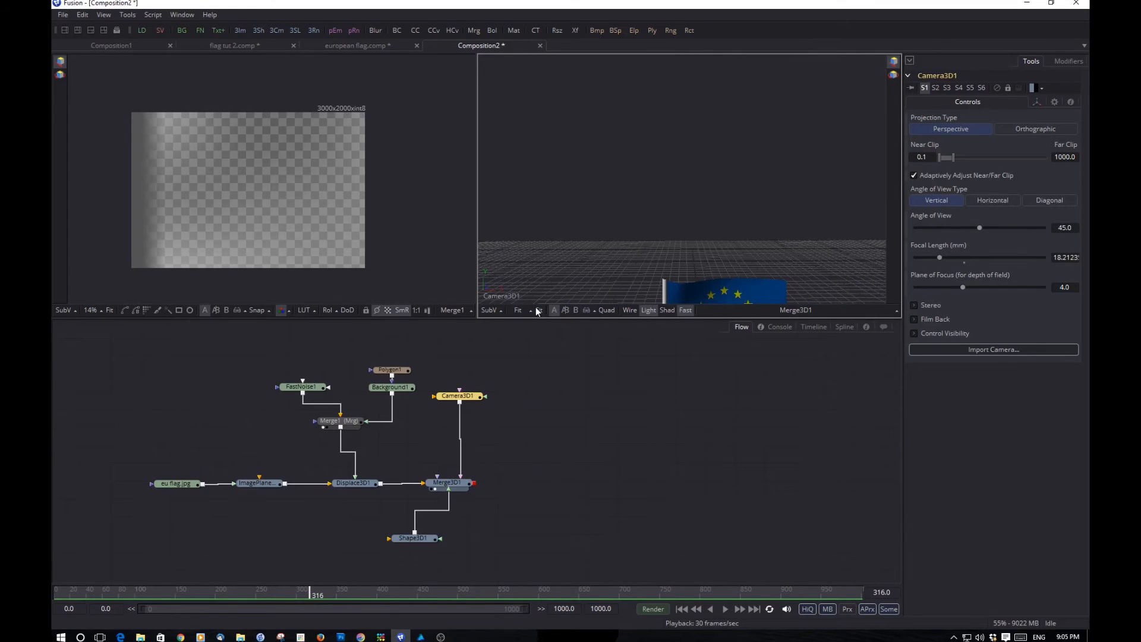
drag(546, 272, 531, 47)
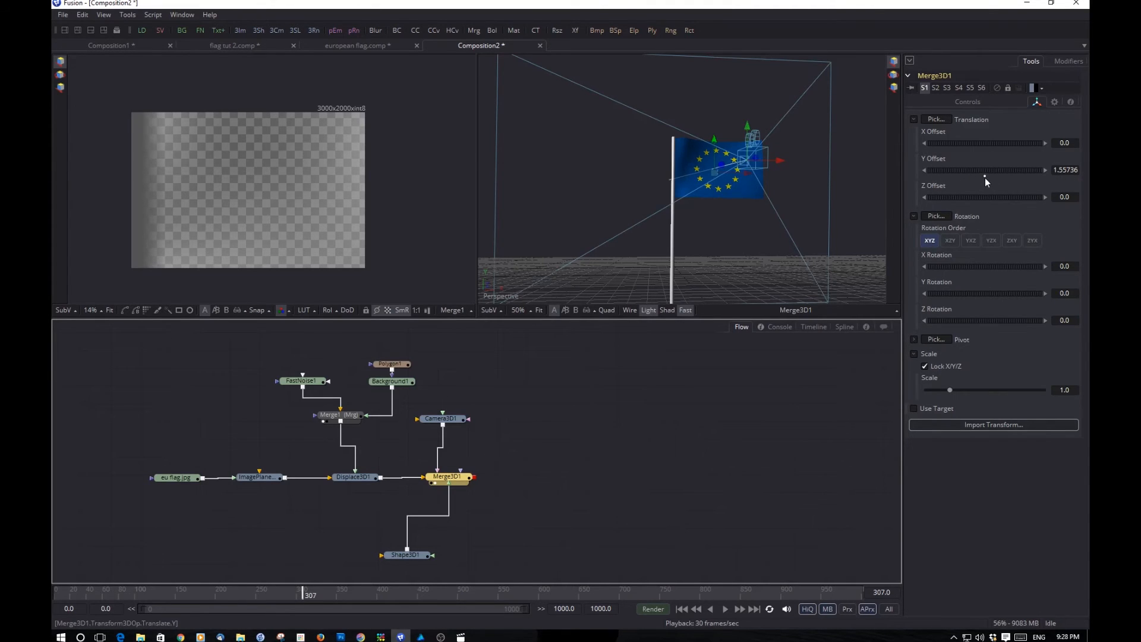
Step: Reset Merge3D1's Y Offset to 0.0 and disconnect the Shape3D1 pole from the merge
double_click(985, 177)
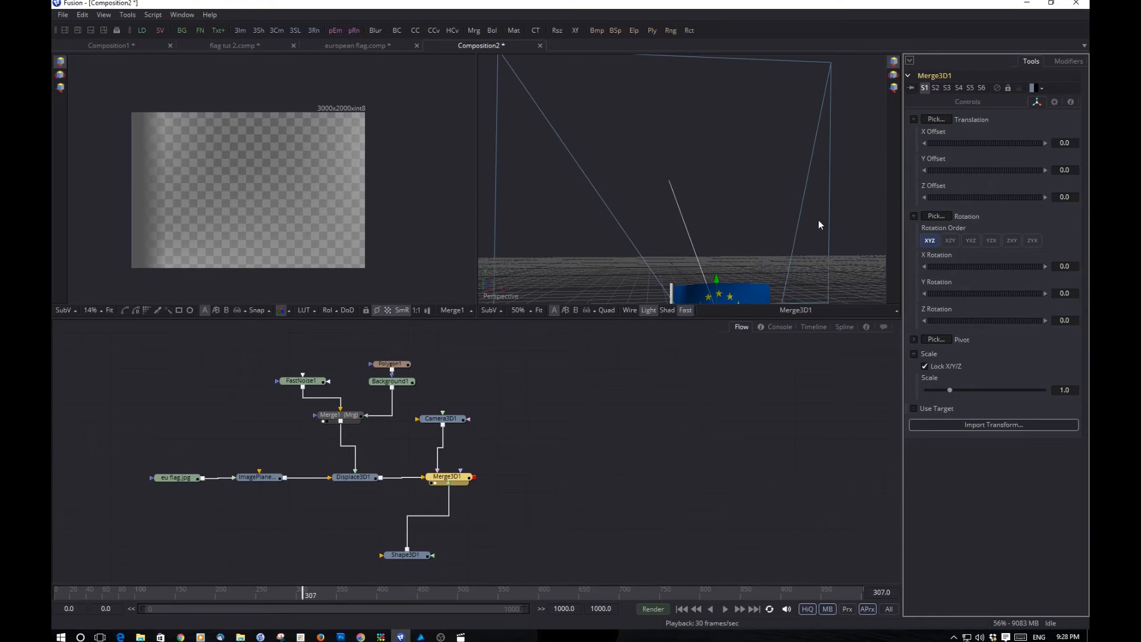
drag(789, 265, 740, 178)
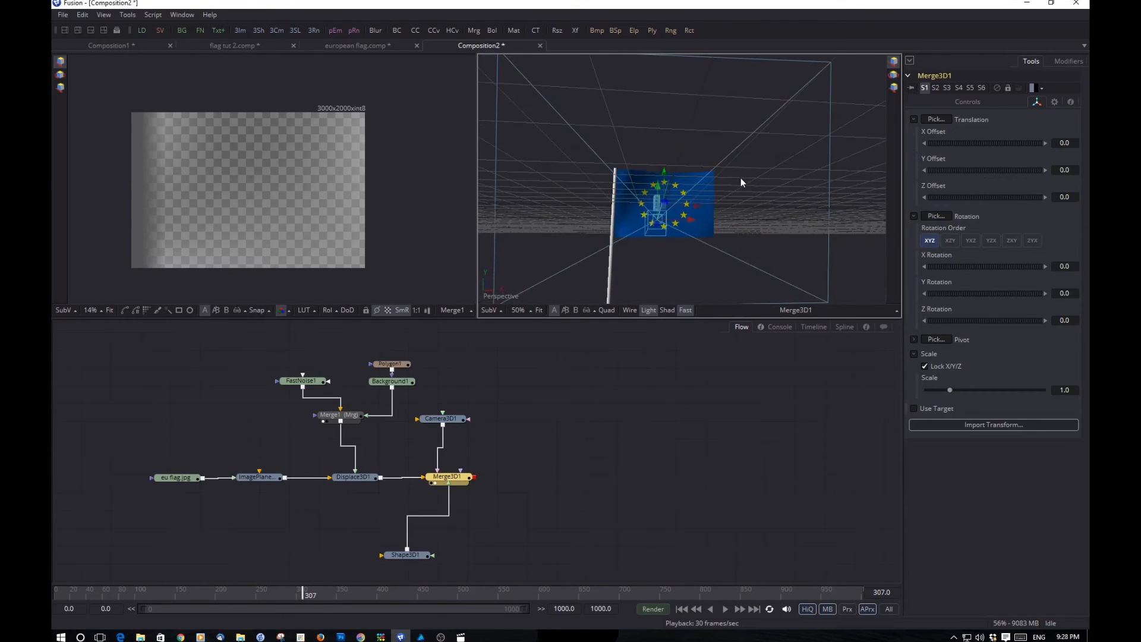
click(265, 481)
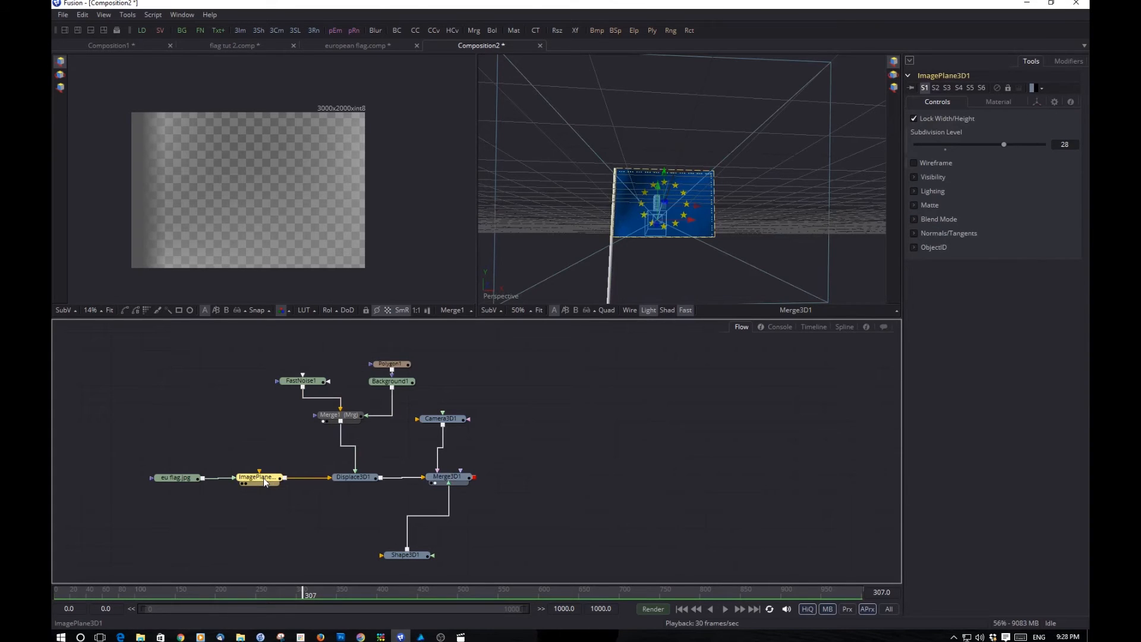
click(406, 557)
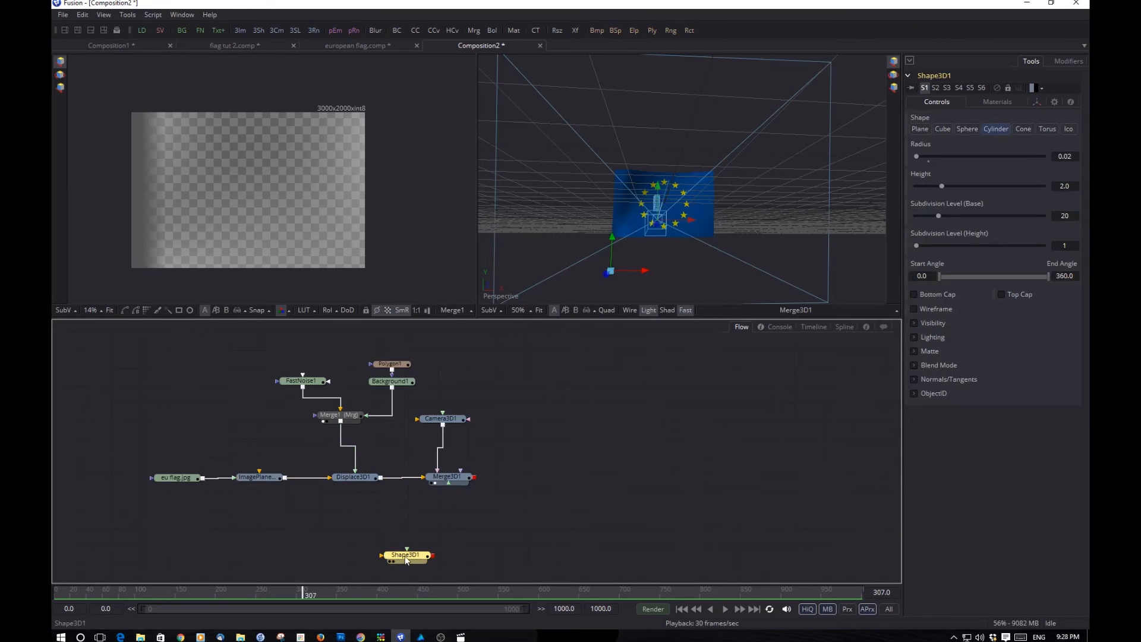
Step: Raise the flag's ImagePlane3D1 vertically to a position high above the ground grid
click(265, 484)
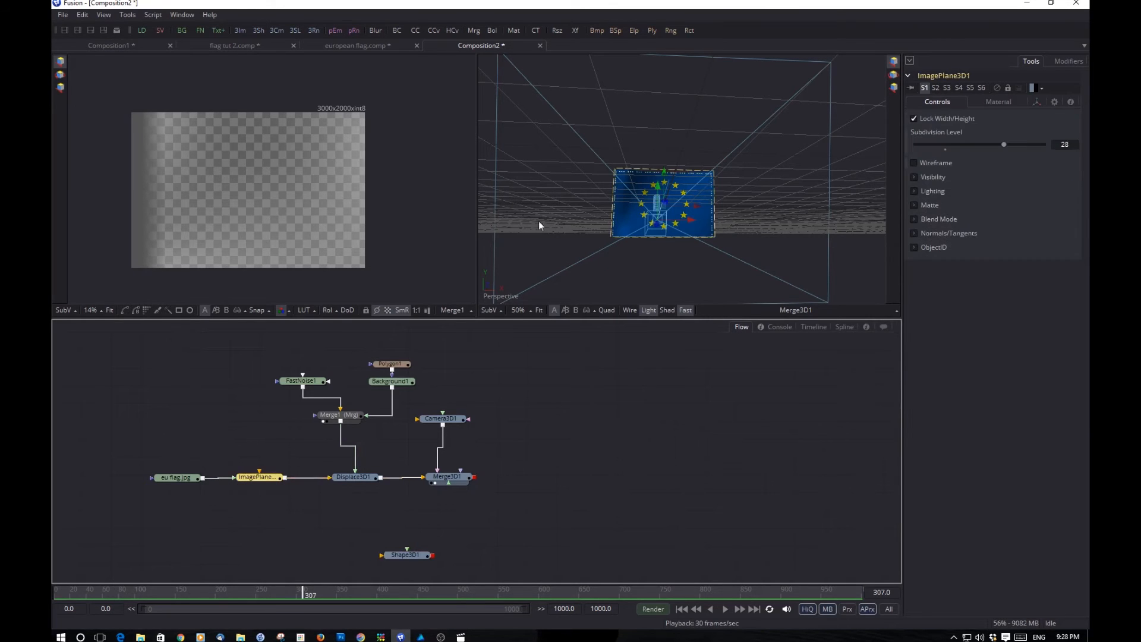
drag(663, 175, 650, 70)
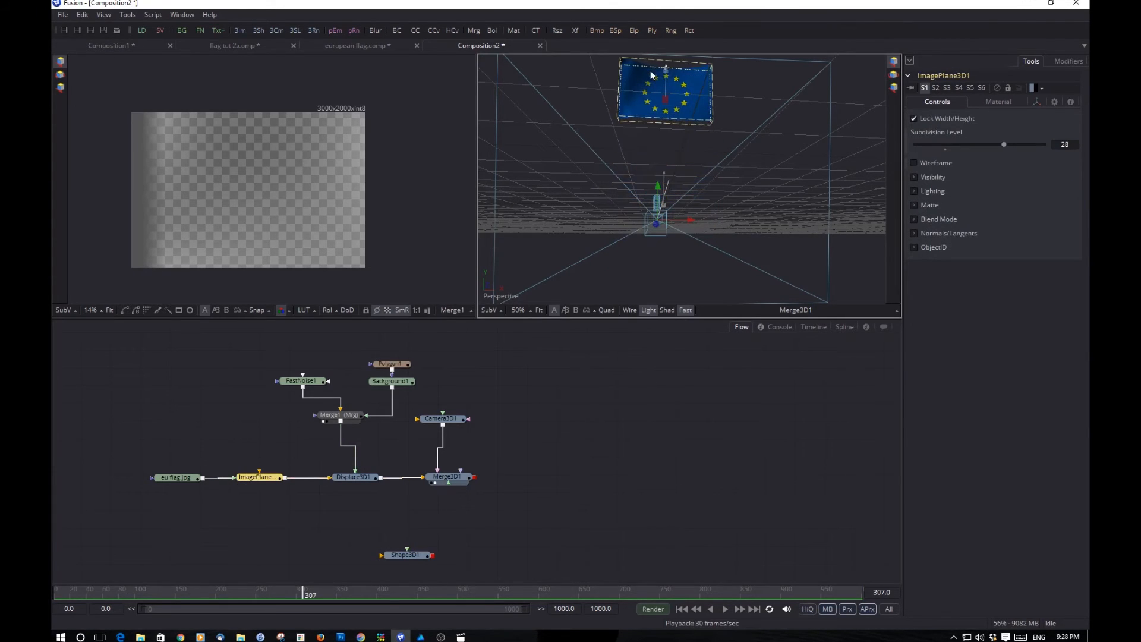
drag(701, 155, 695, 226)
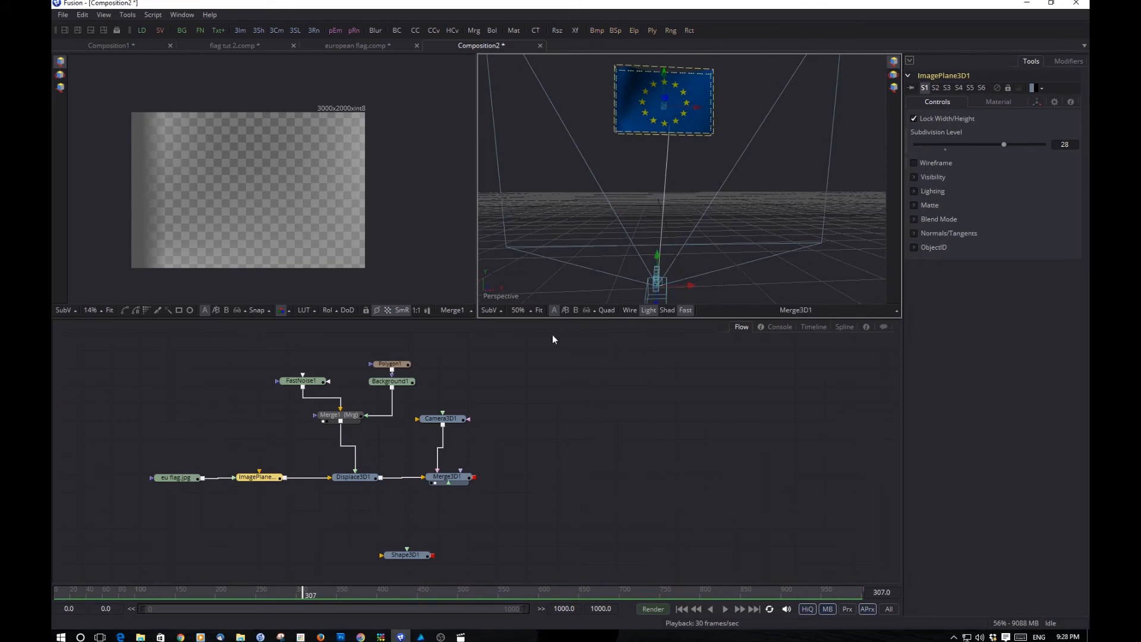
Step: Reconnect Shape3D1 to Merge3D1 and raise the pole until its top lines up with the flag's upper edge
click(421, 554)
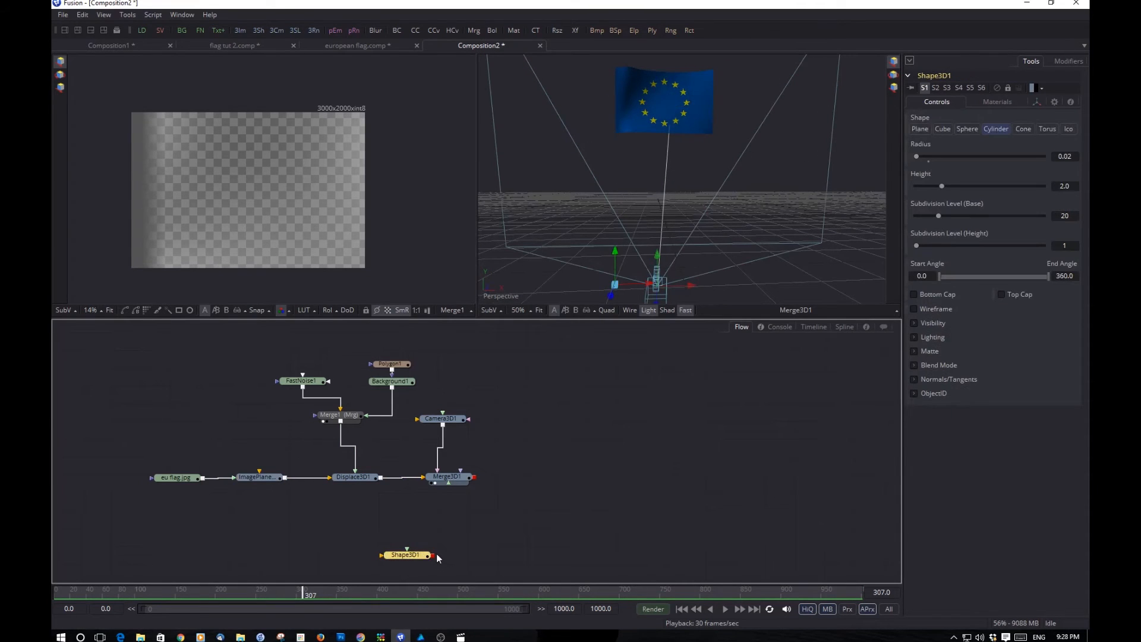
drag(433, 556, 448, 479)
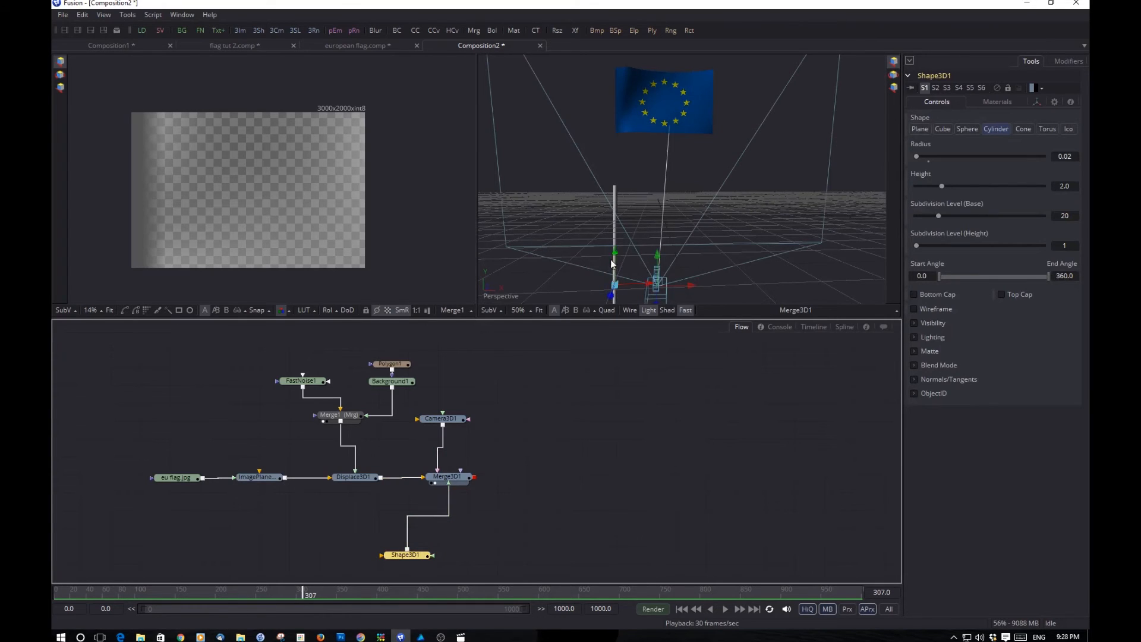
drag(615, 250, 620, 133)
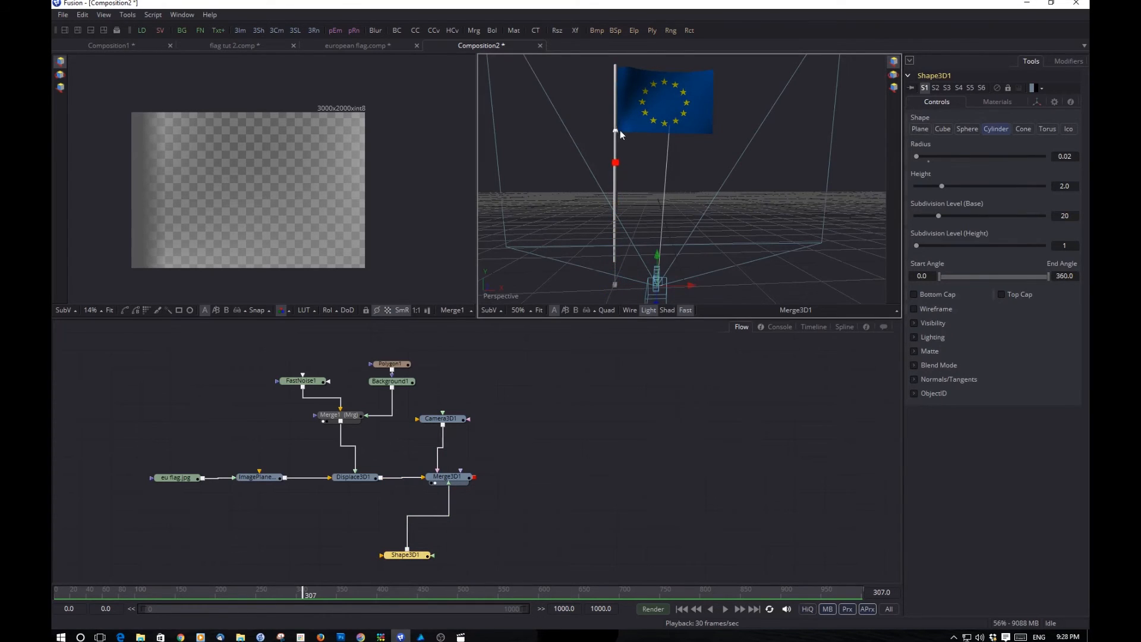
mouse_move(761, 232)
mouse_down()
mouse_move(743, 251)
mouse_move(617, 259)
mouse_move(536, 219)
mouse_move(686, 253)
mouse_move(752, 234)
mouse_up()
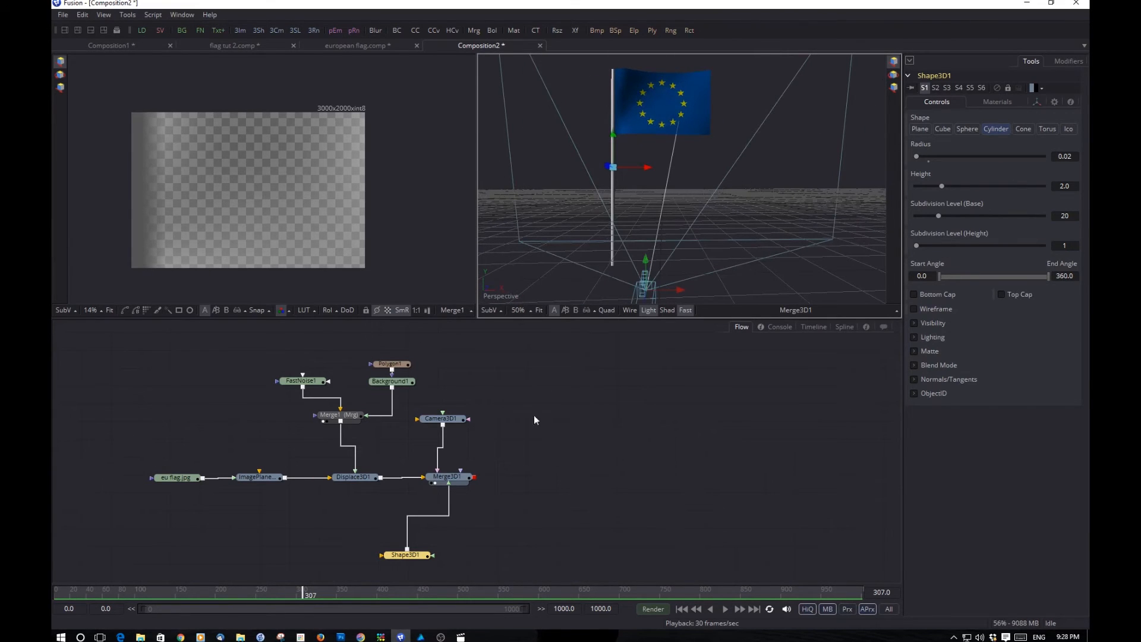
Step: Copy an angled Perspective point of view showing the whole flag and pole to Camera3D1, and look through that camera
drag(622, 226, 655, 255)
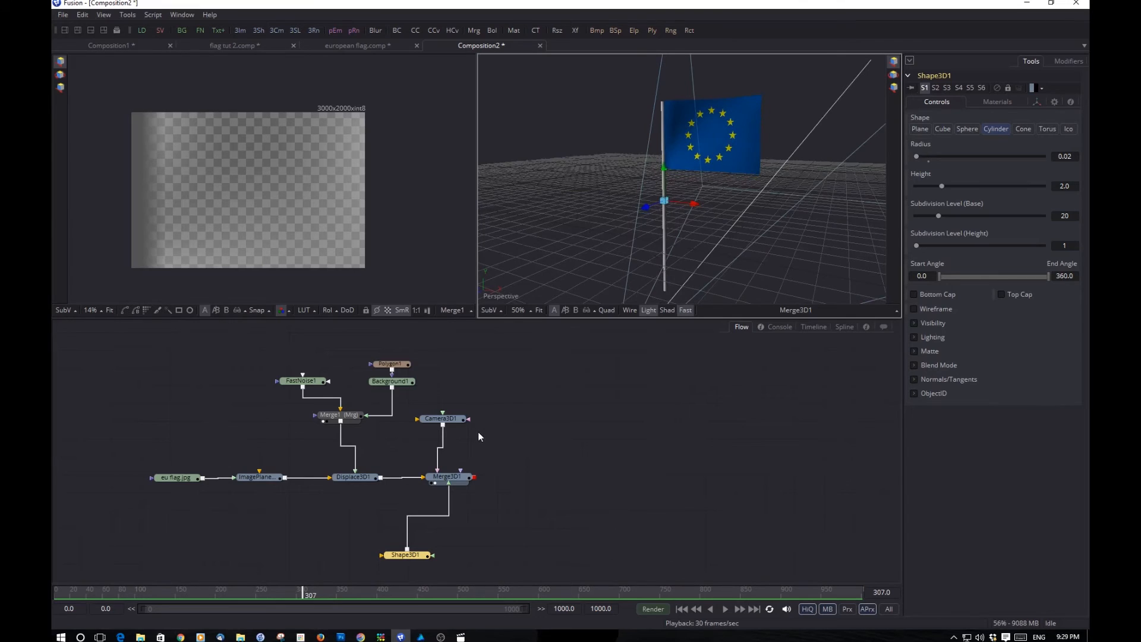
right_click(510, 299)
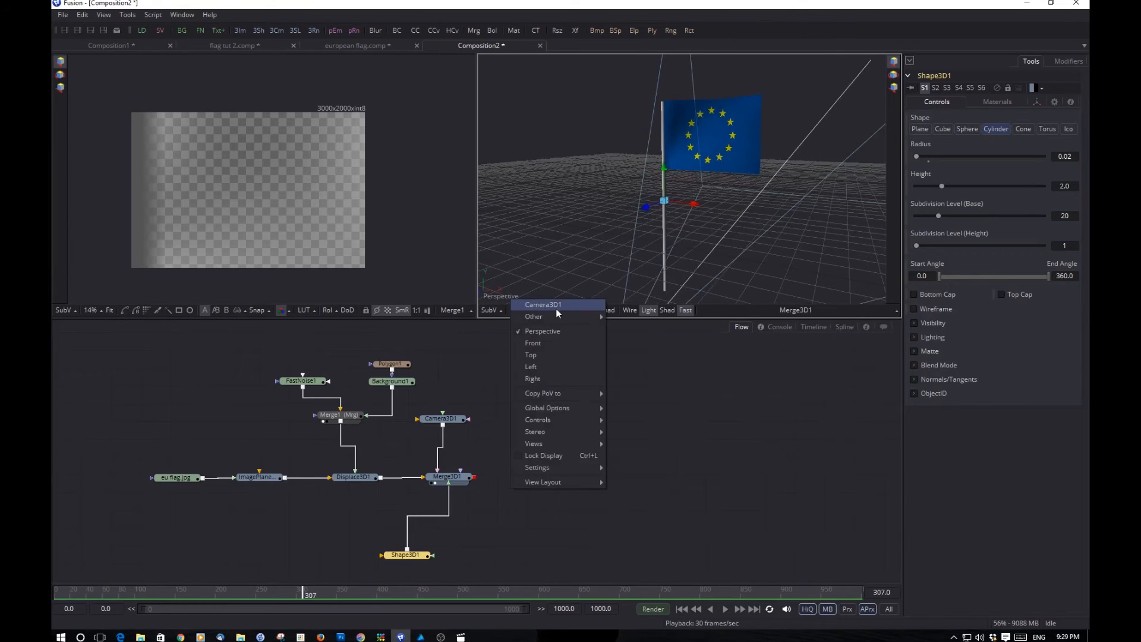
mouse_move(564, 398)
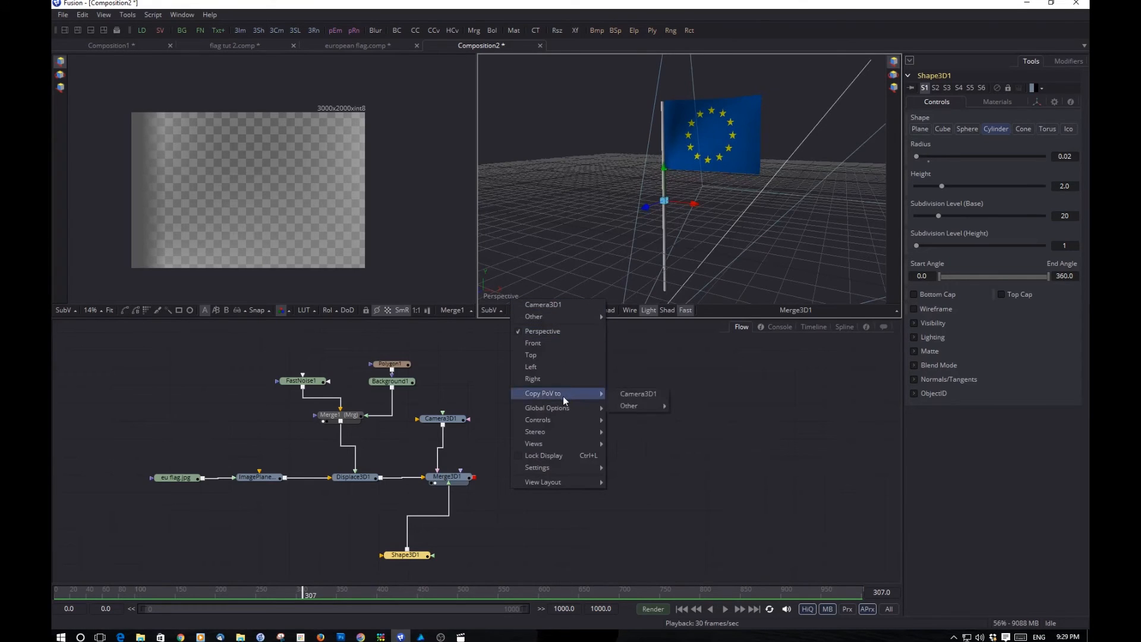
click(625, 394)
right_click(483, 297)
click(522, 305)
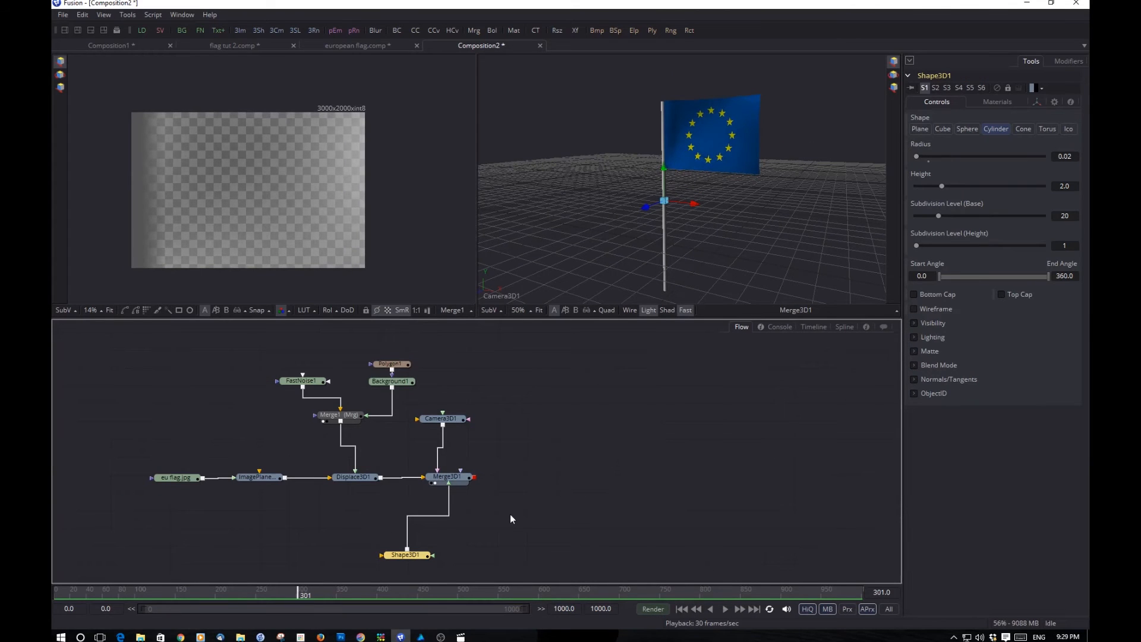
Step: Add a second Shape 3D node and connect it to Merge3D1
click(446, 476)
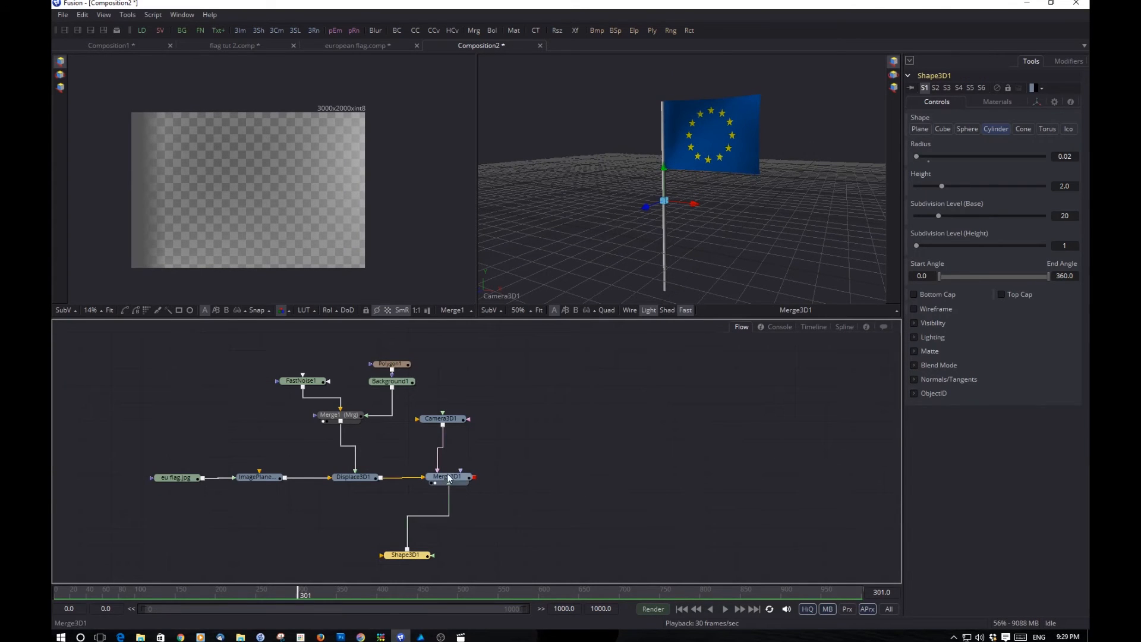
click(616, 486)
key(shift+space)
text(shape)
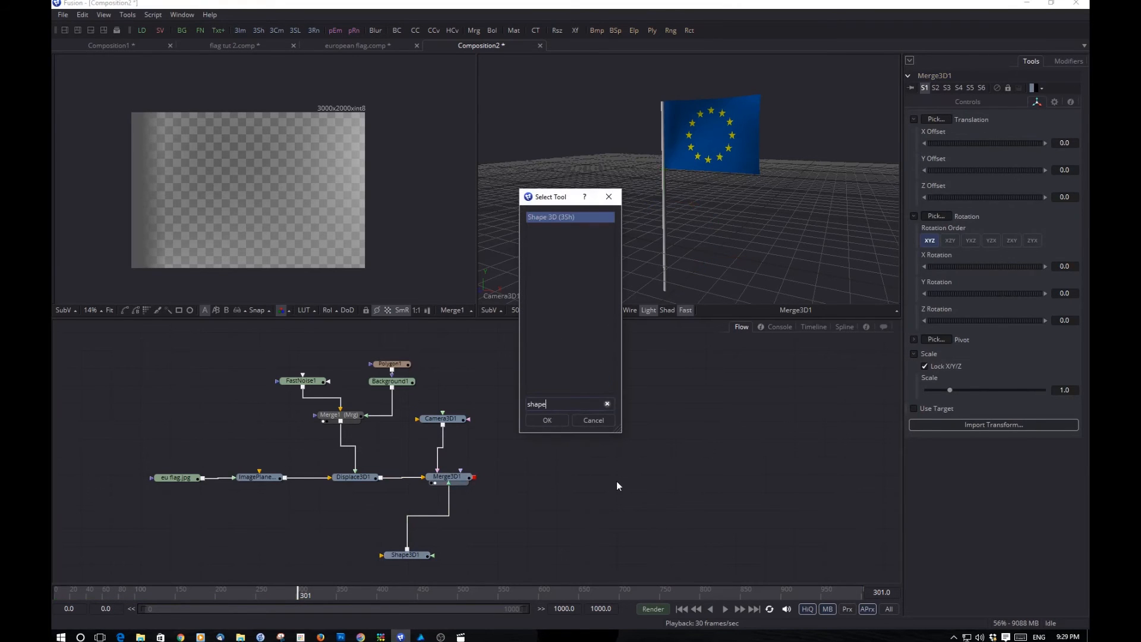
key(Return)
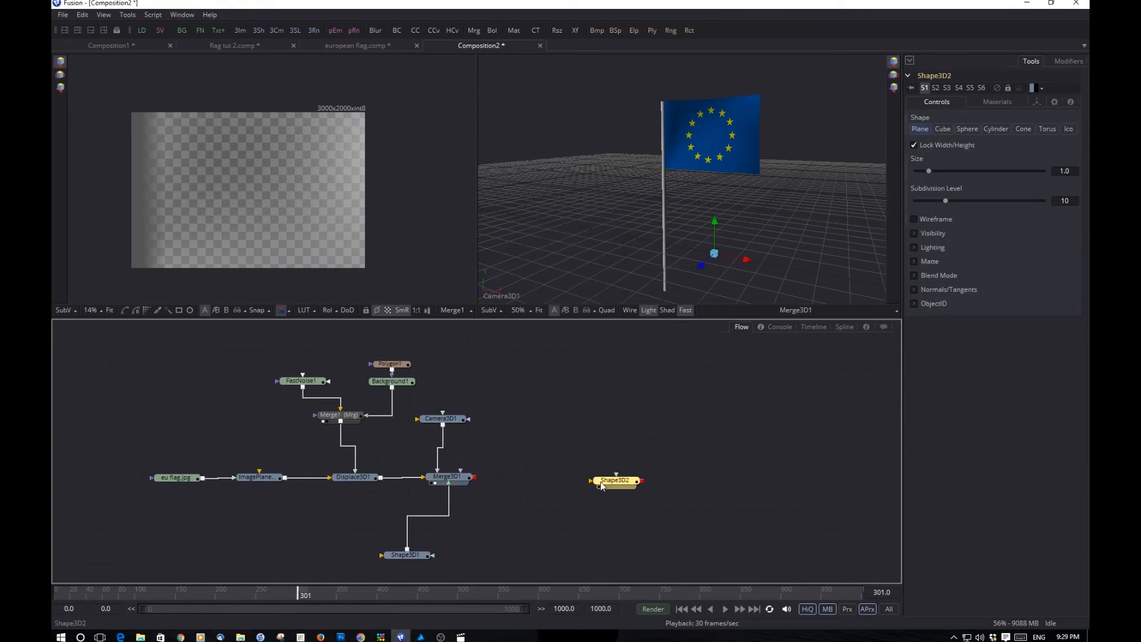
drag(640, 479, 449, 503)
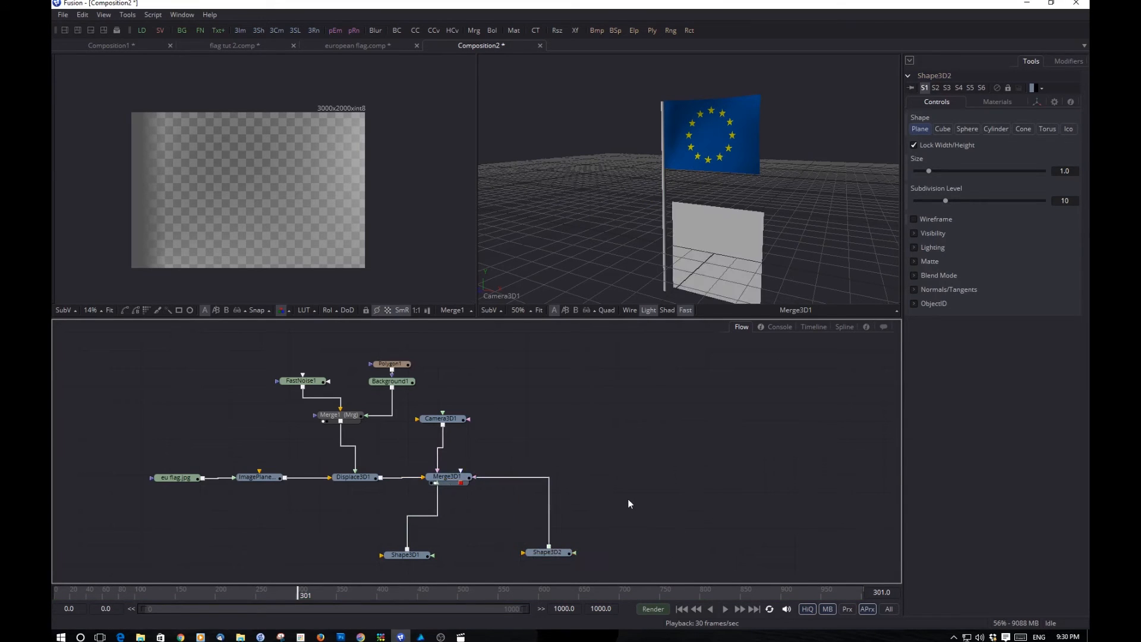
Step: Change Shape3D2 to a sphere, undo the camera move made while orbiting, and return the viewer to Perspective
click(967, 129)
drag(761, 263, 711, 226)
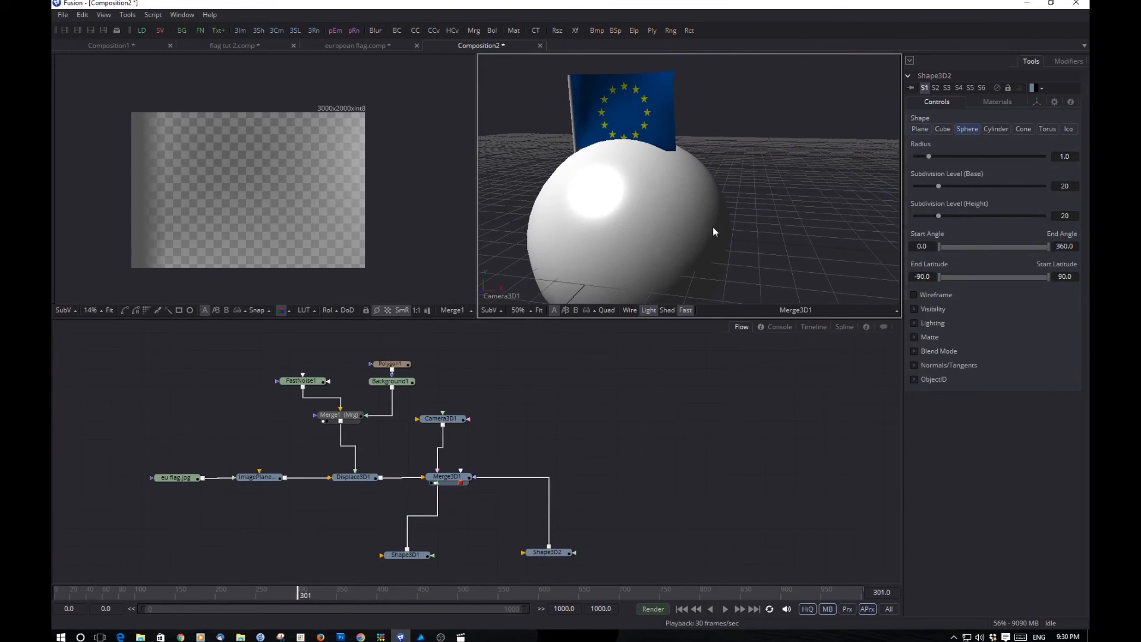
key(ctrl+z)
right_click(493, 292)
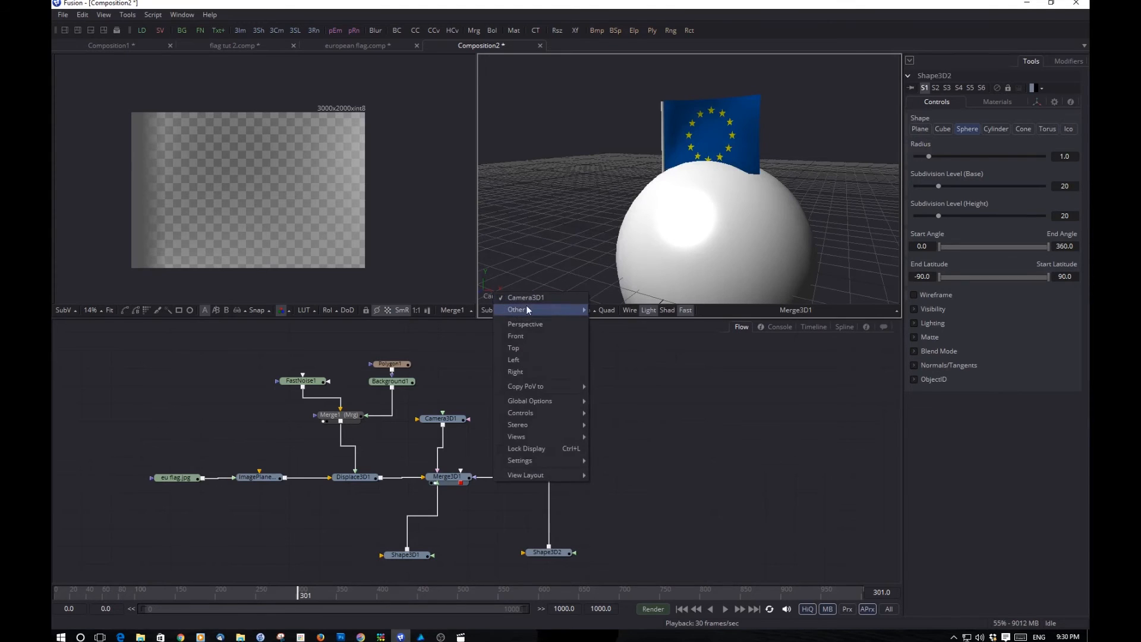
click(532, 326)
Step: Set the Shape3D2 sphere's radius to 10.0 so that it encloses the flag and pole
drag(725, 234, 754, 226)
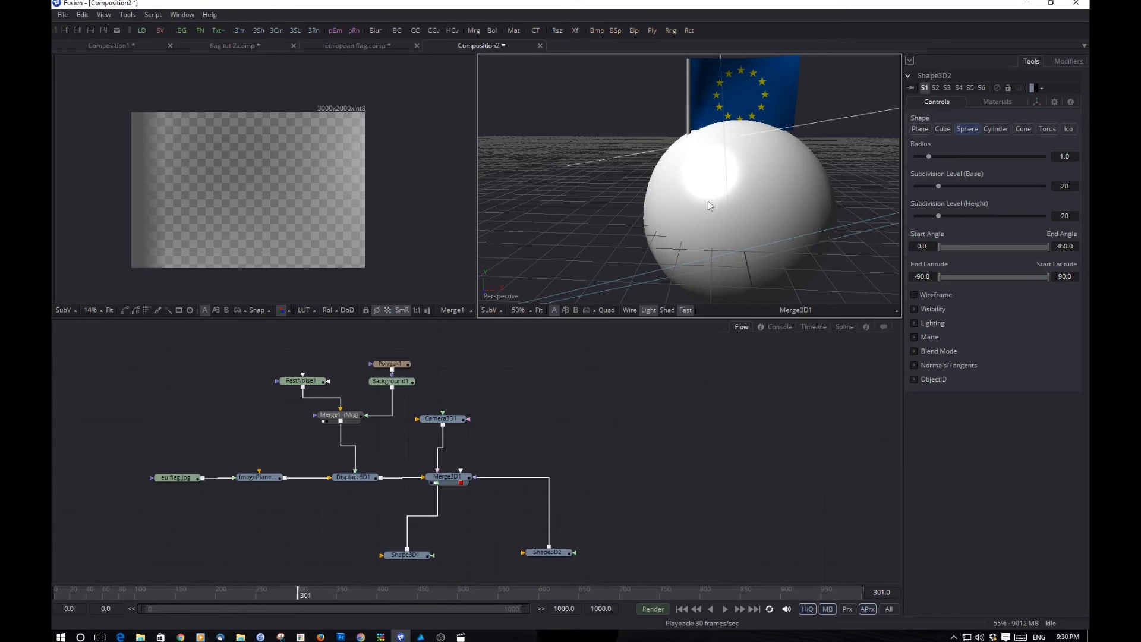
drag(928, 156, 1043, 156)
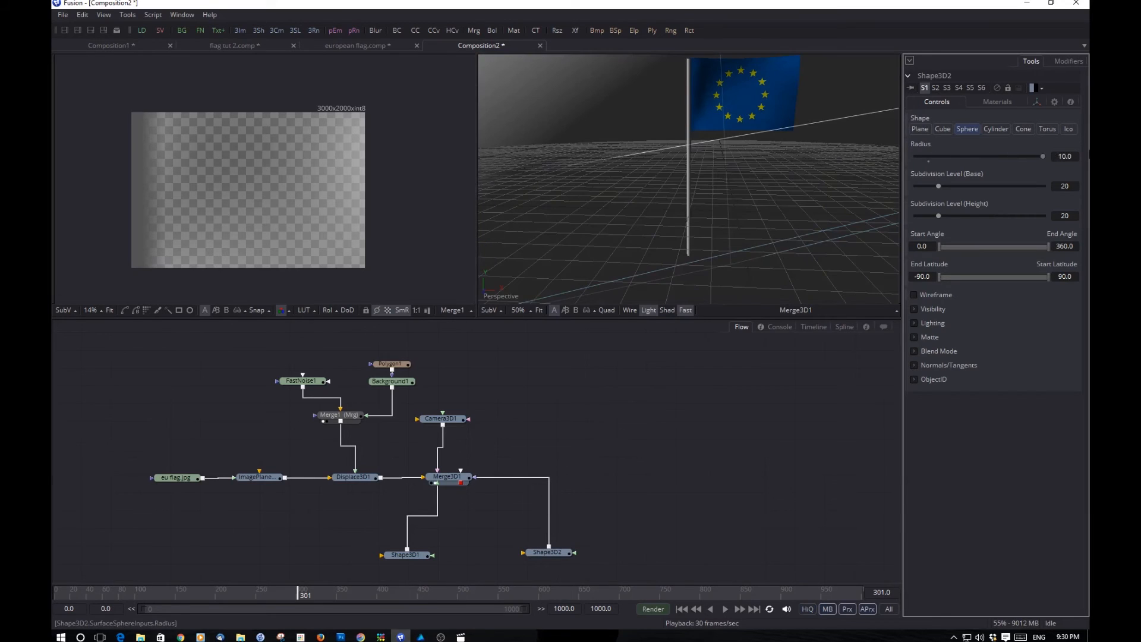
drag(740, 162, 666, 297)
drag(487, 417, 706, 65)
drag(742, 153, 733, 211)
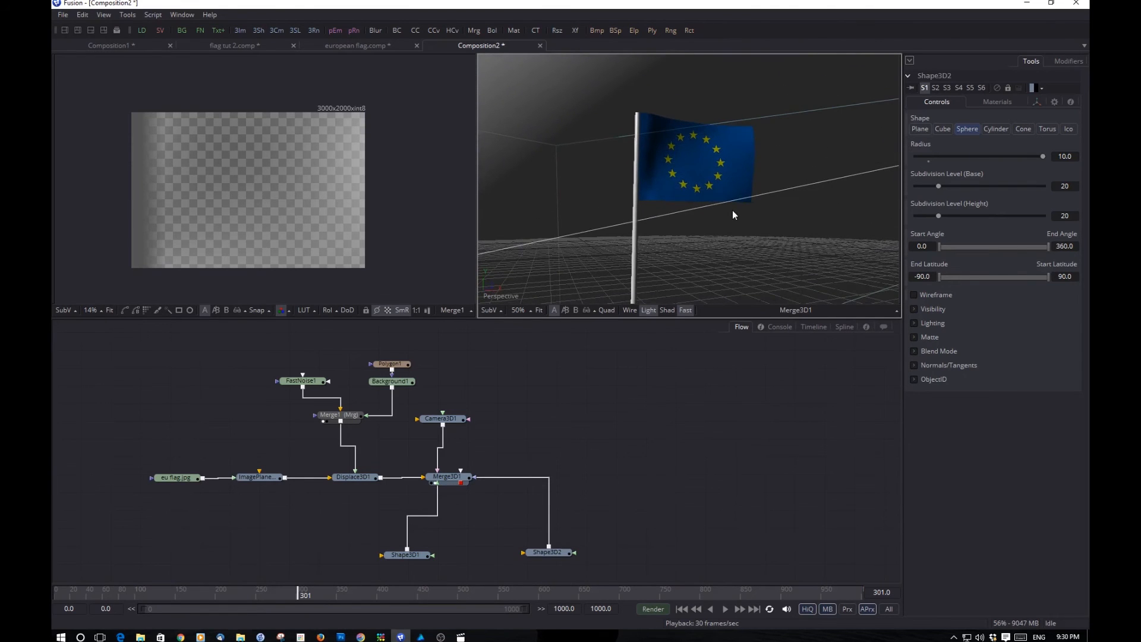
Step: Load Sky Background-39.jpg from the waving flag tutorial assets folder into the flow
click(542, 554)
key(alt+Tab)
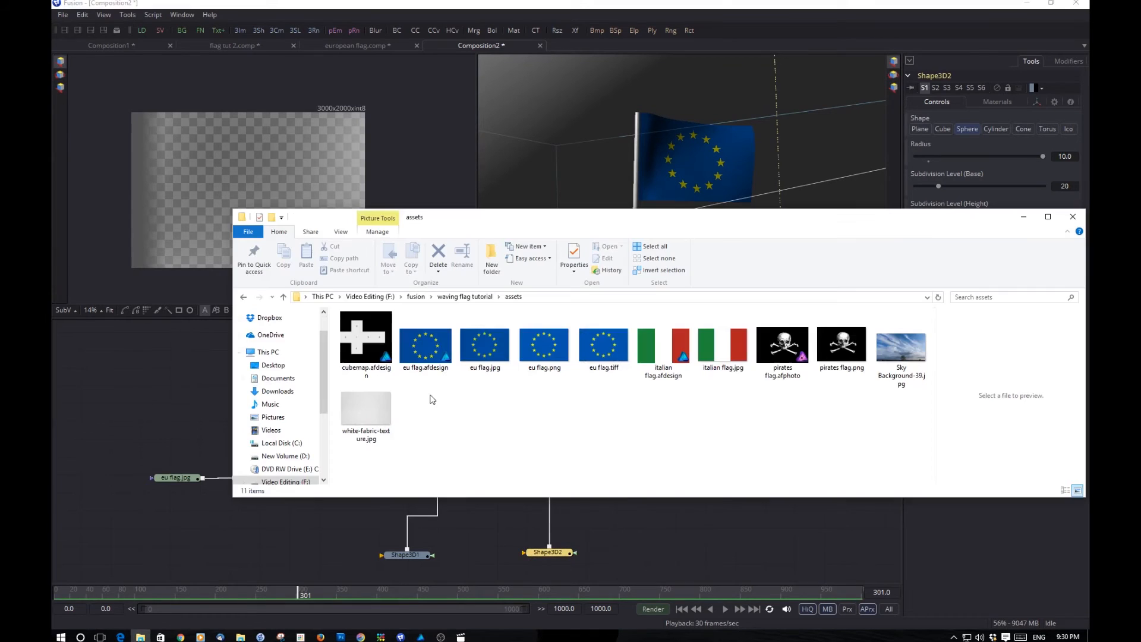
drag(640, 219, 705, 330)
drag(961, 467, 165, 418)
drag(995, 332, 764, 337)
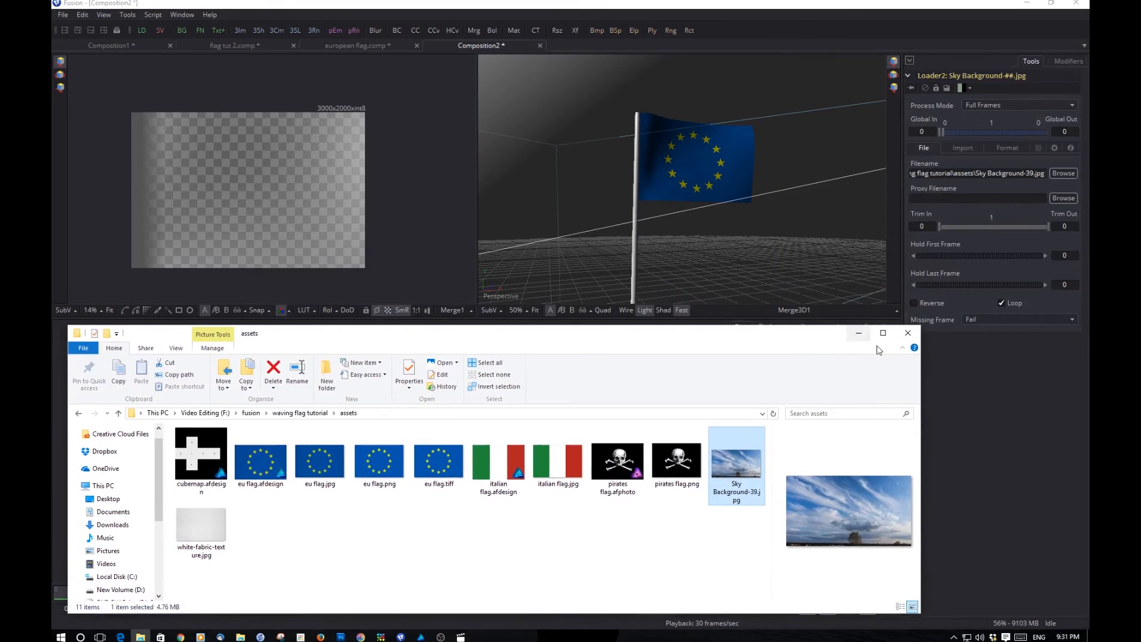
click(856, 333)
Step: Place the Sky Background loader beside Shape3D2 and connect it as the sphere's material
drag(178, 418, 540, 544)
drag(616, 472, 472, 554)
drag(715, 175, 836, 163)
drag(841, 215, 639, 224)
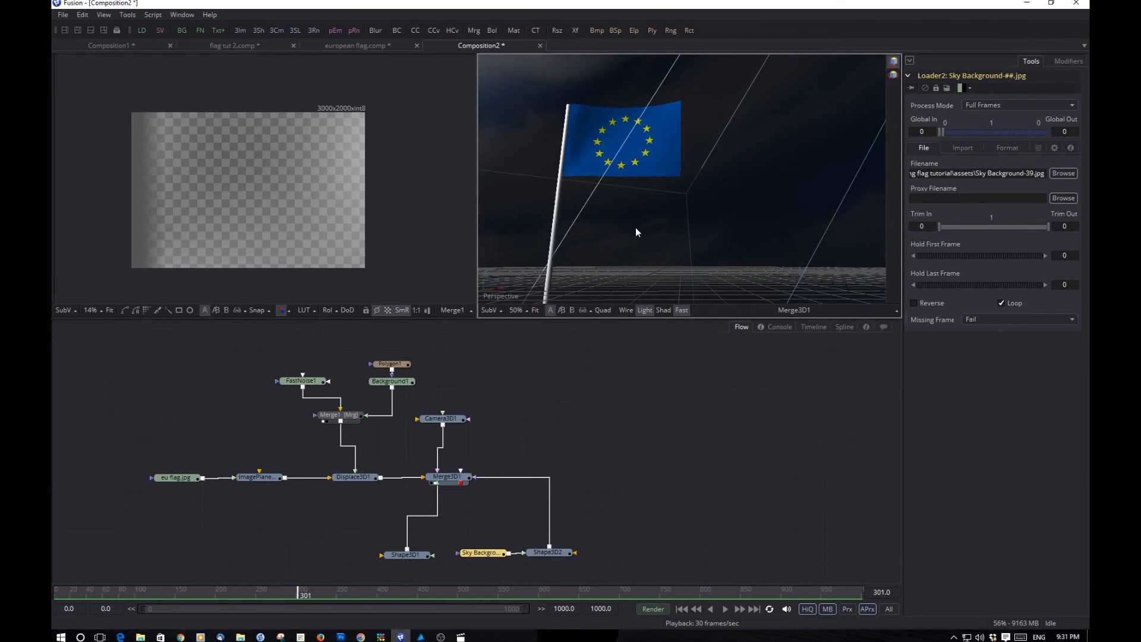
drag(619, 233, 667, 230)
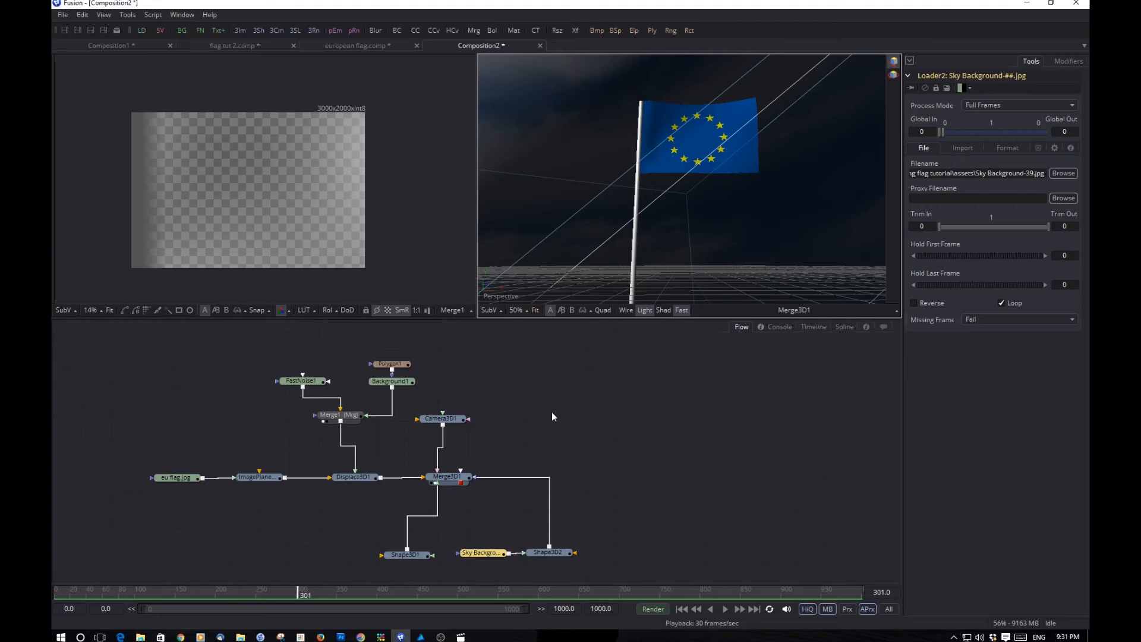
Step: Turn off Affected by Lights for the Shape3D2 sphere
click(541, 552)
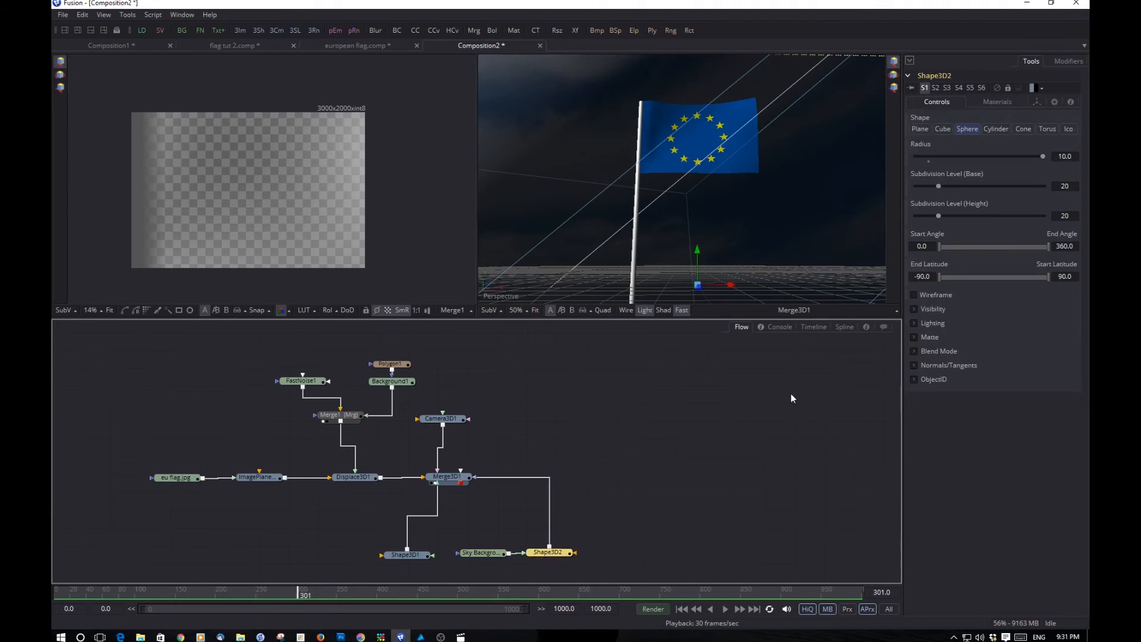
click(918, 309)
click(915, 361)
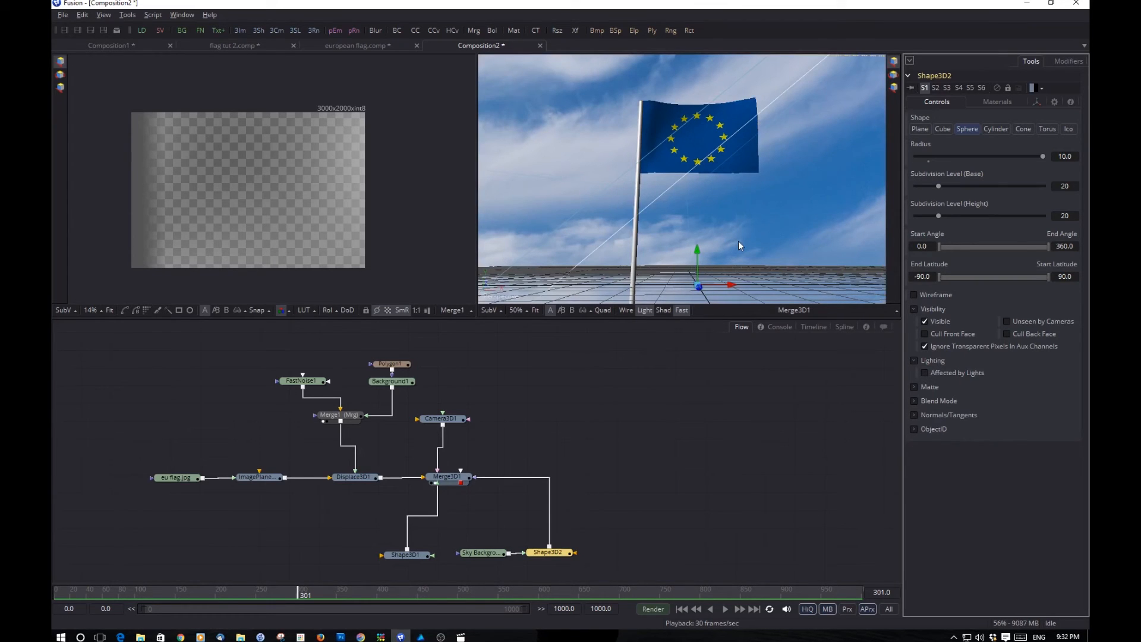
Step: Frame the flag from a low angle and animate Camera3D1's translation group from frame 0
drag(738, 241, 814, 289)
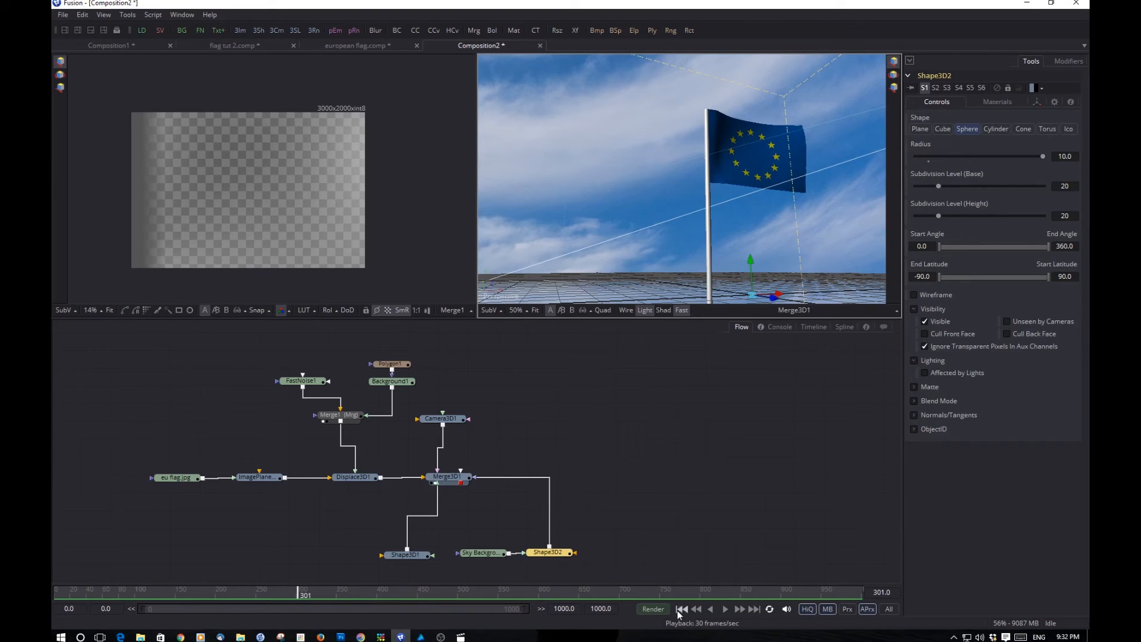
click(678, 611)
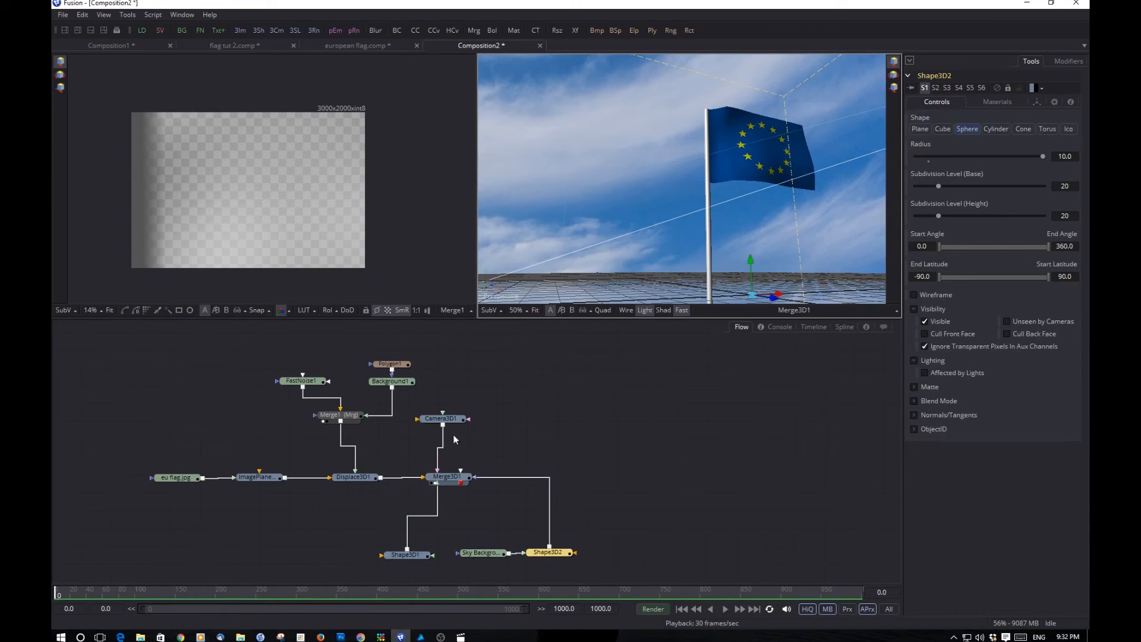
click(441, 419)
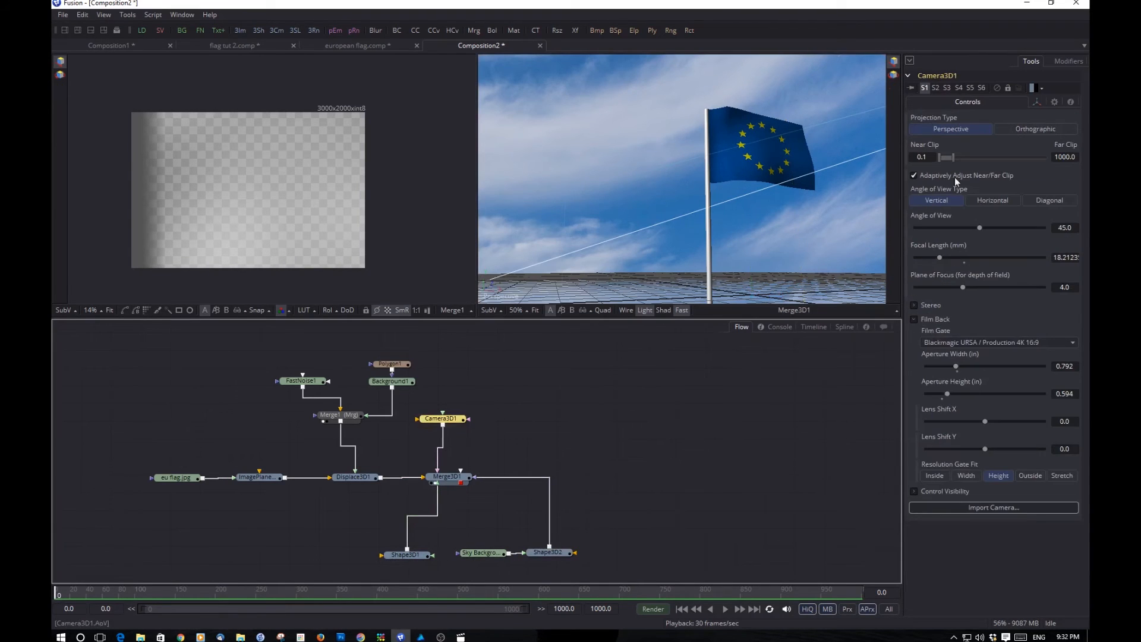
click(1036, 102)
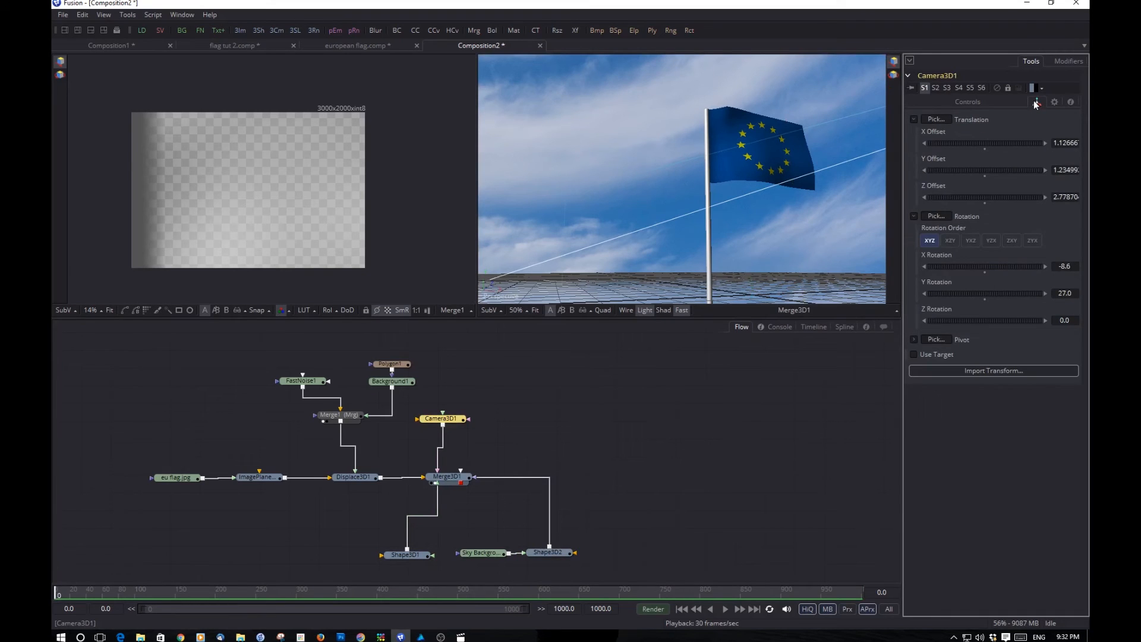
right_click(982, 121)
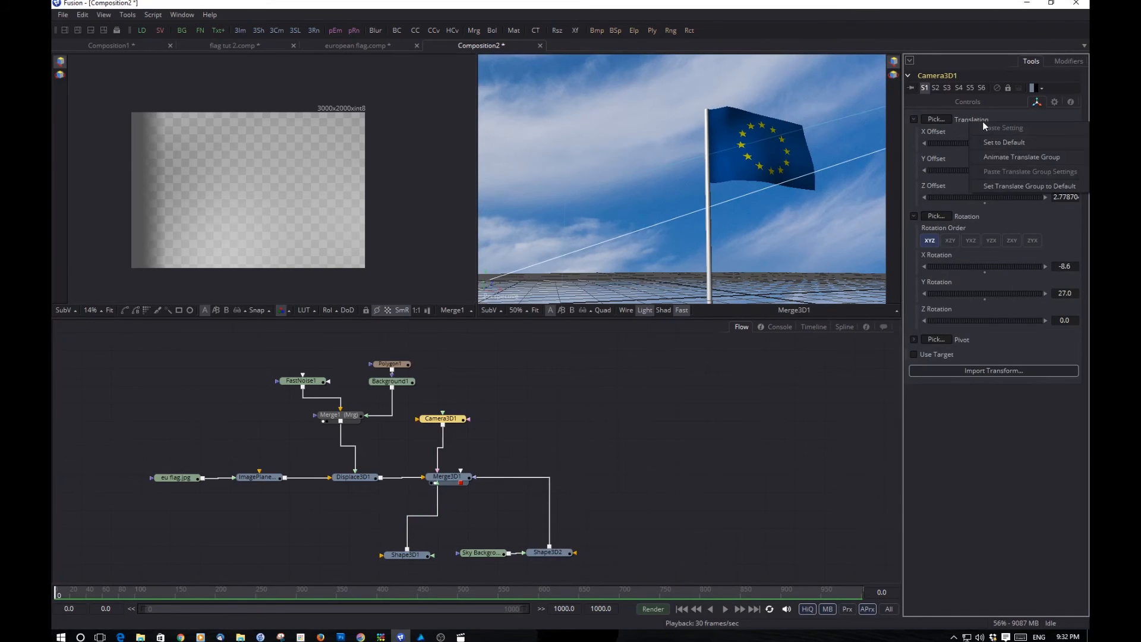
click(1044, 157)
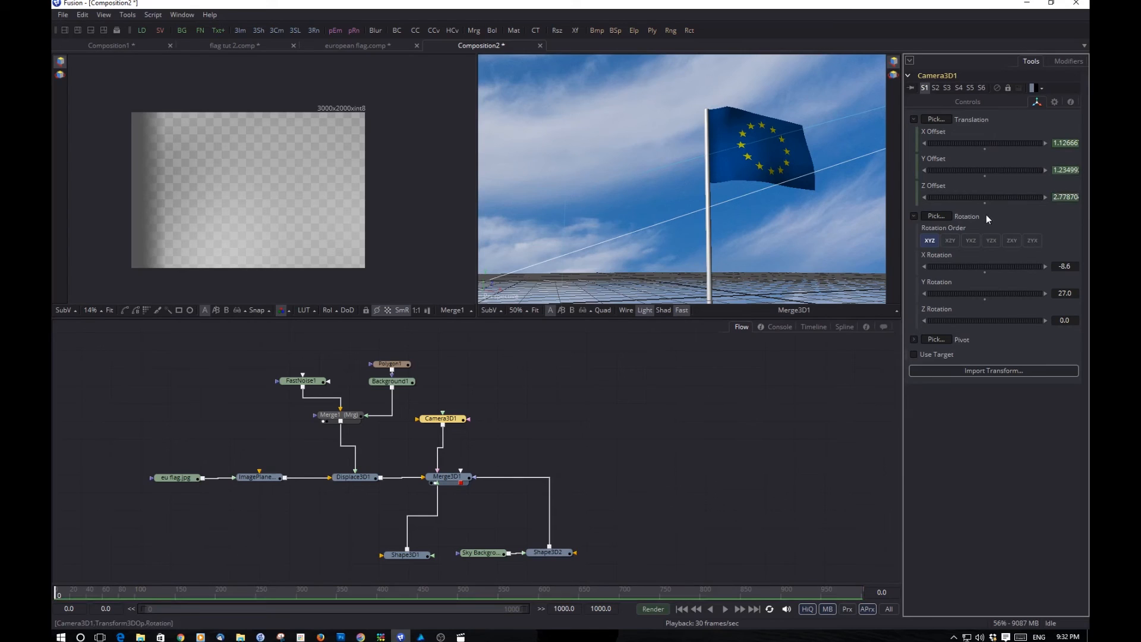
Step: Animate the rotation group of Camera3D1 at frame 0
right_click(975, 120)
click(981, 461)
right_click(963, 227)
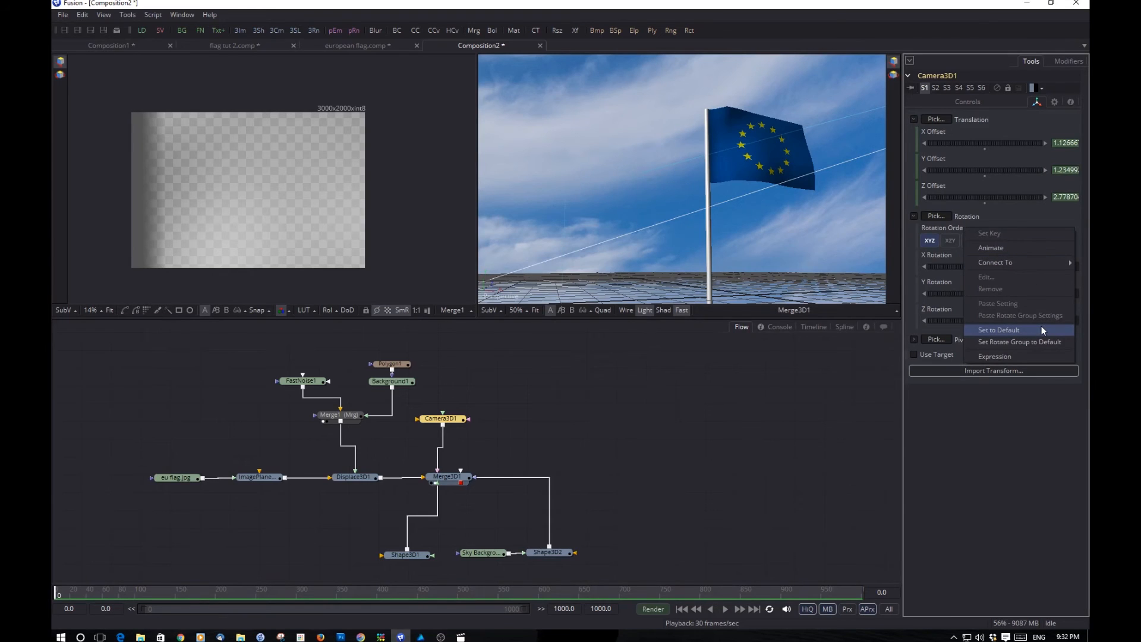
click(944, 231)
right_click(945, 231)
click(996, 220)
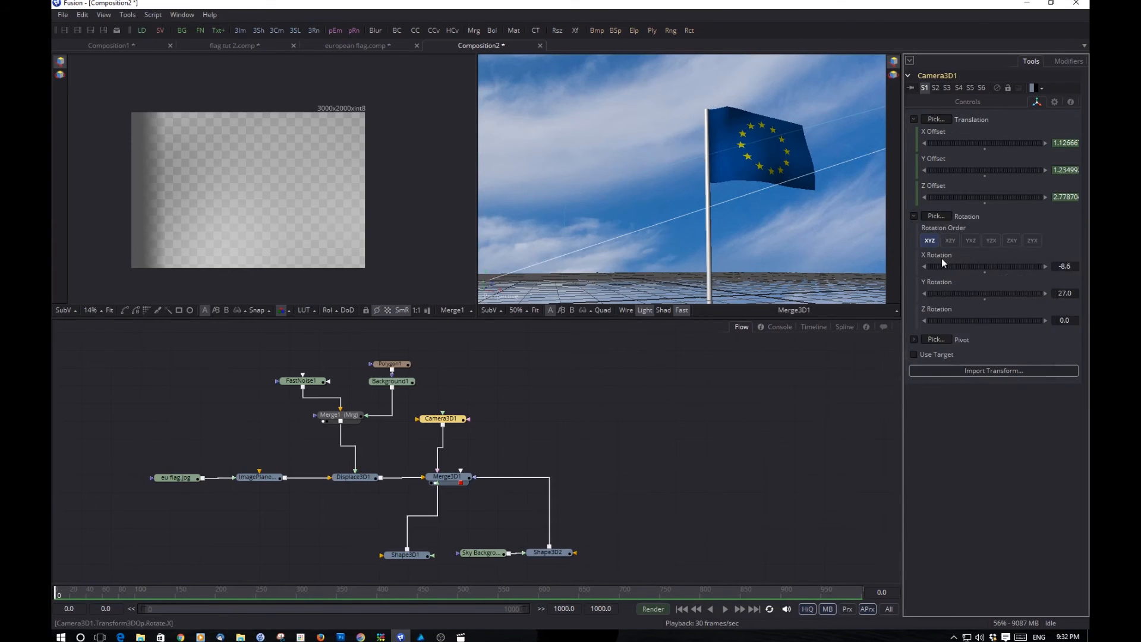
right_click(942, 261)
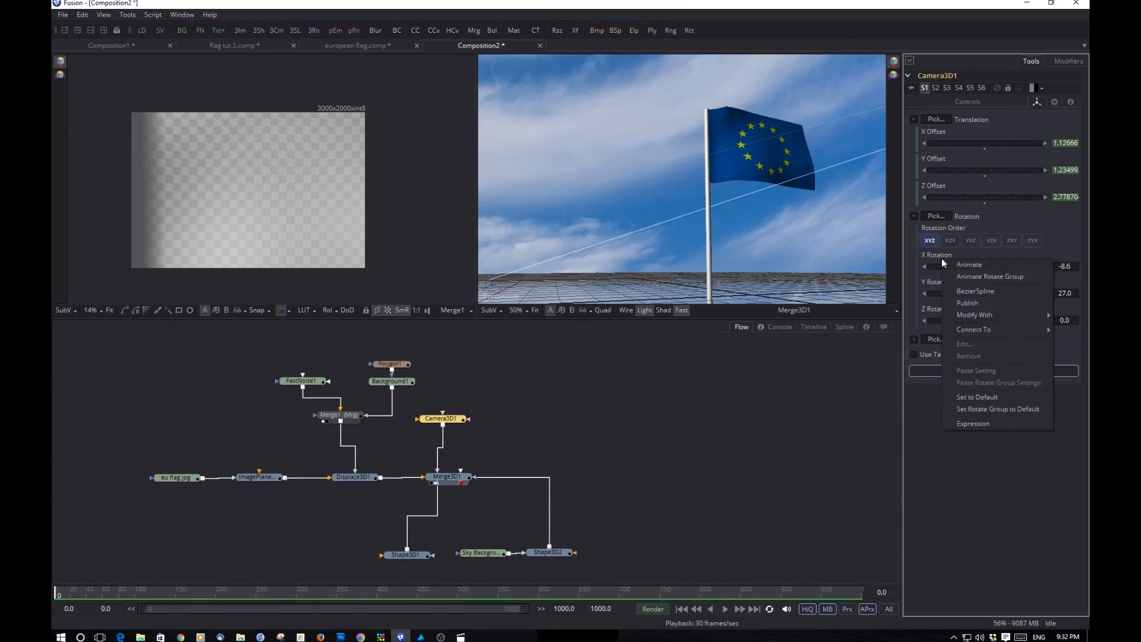
click(999, 275)
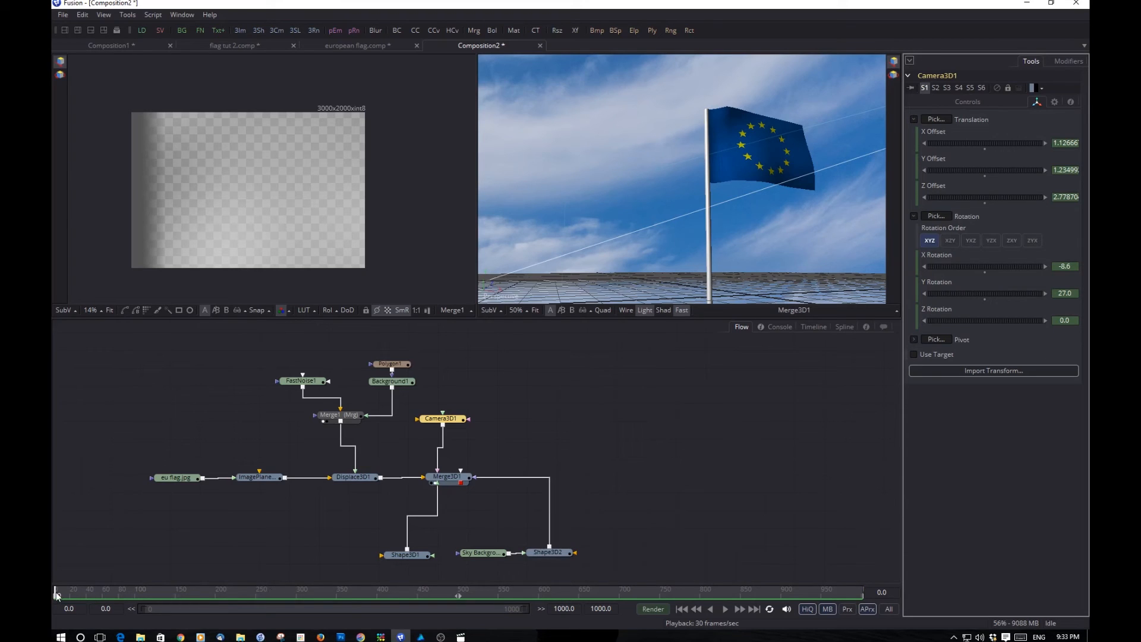
Step: Copy the low-angle Perspective point of view to Camera3D1 at frame 0, and check the camera view before returning to Perspective
drag(57, 596, 182, 596)
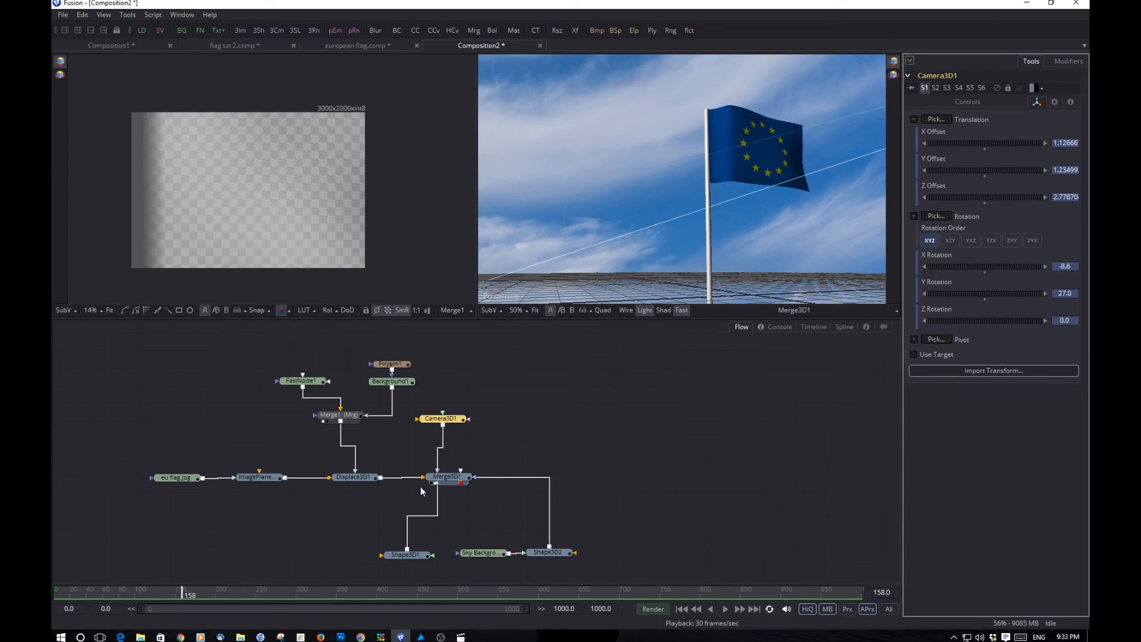
click(682, 608)
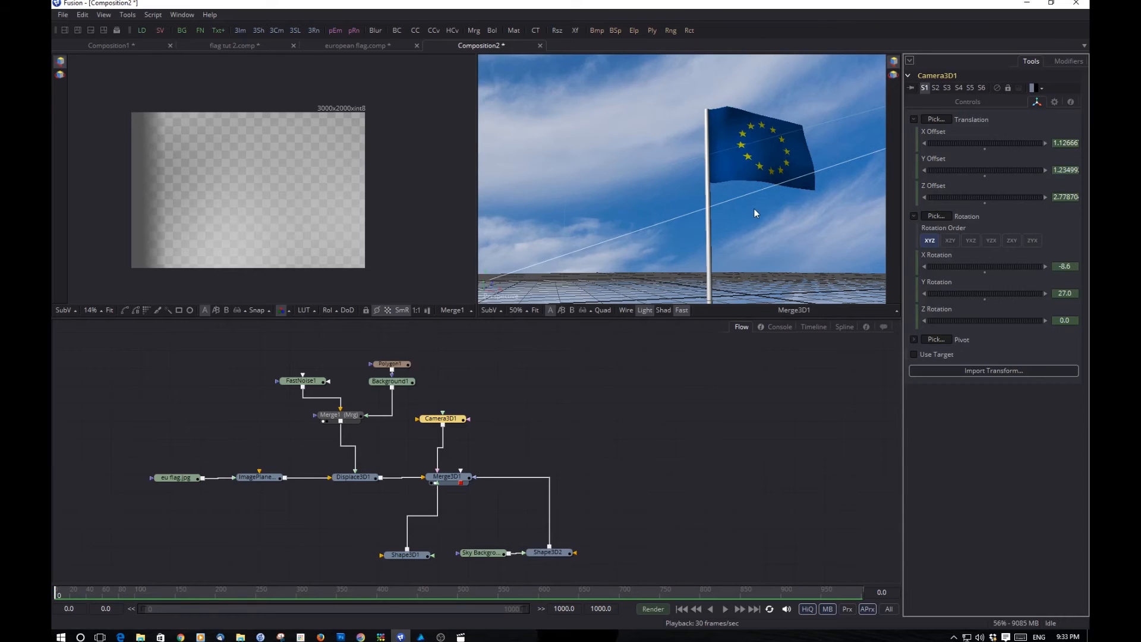
right_click(504, 295)
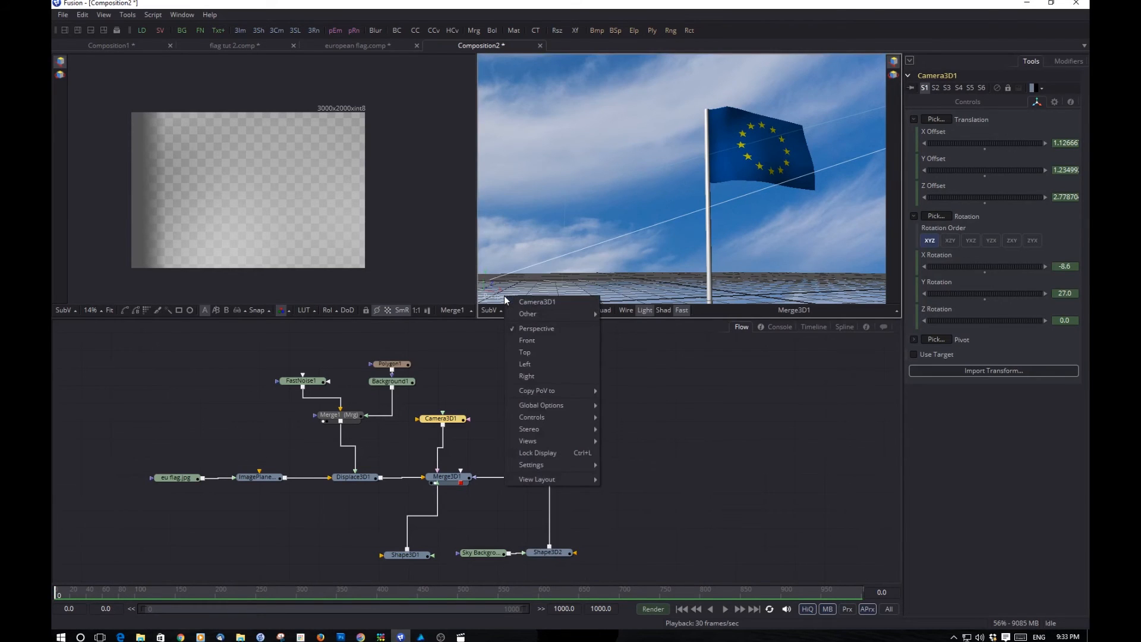
mouse_move(555, 389)
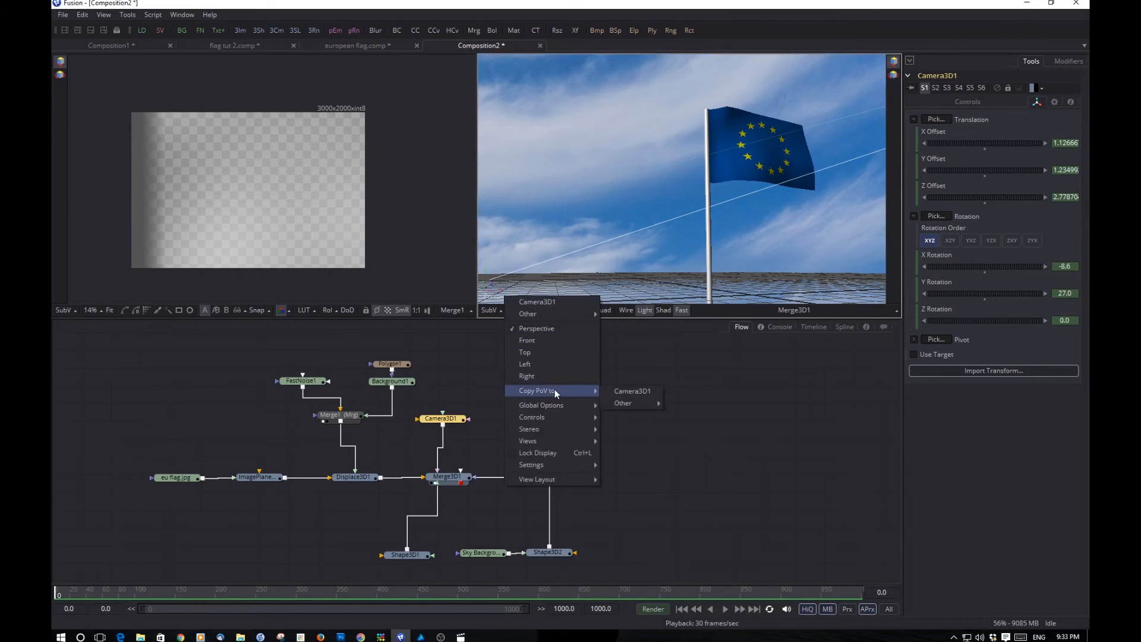
click(626, 396)
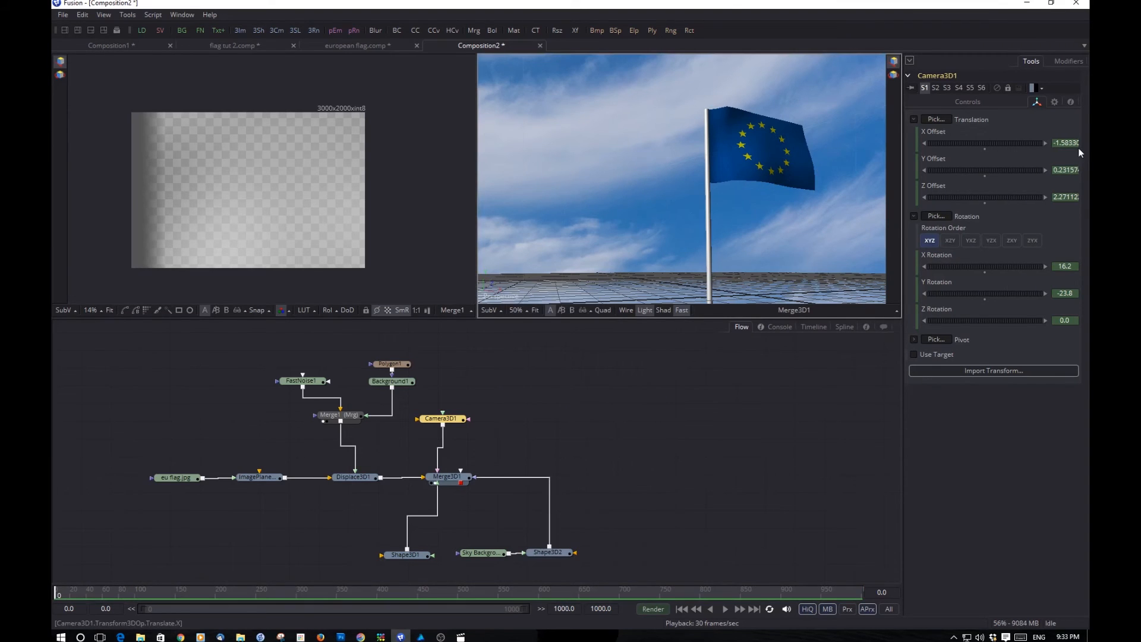
right_click(505, 293)
click(540, 298)
right_click(501, 294)
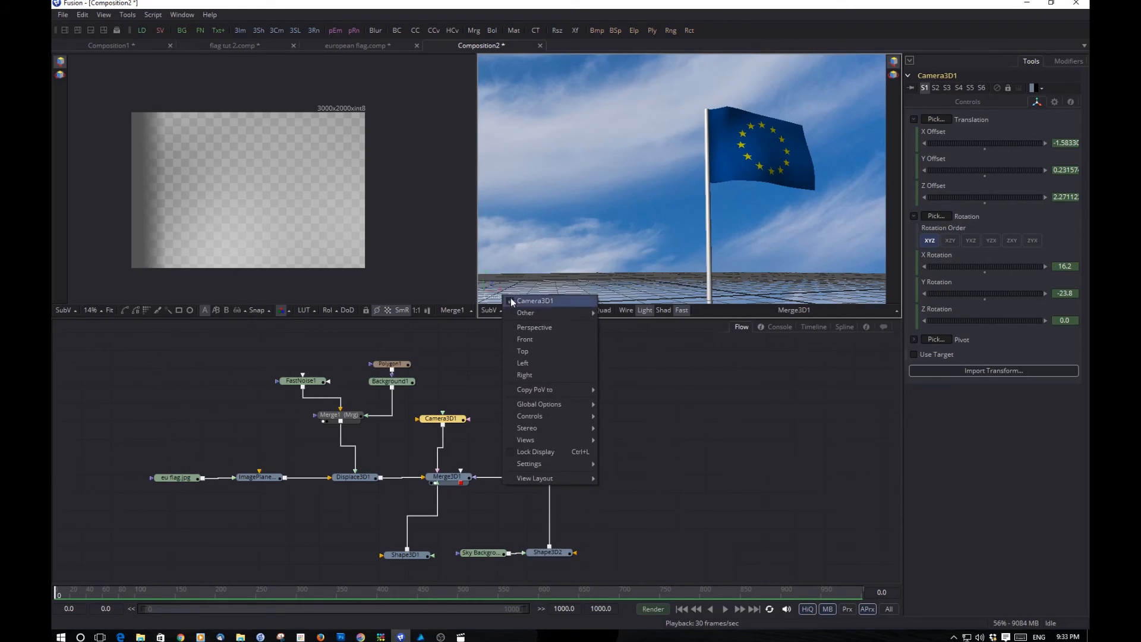
click(538, 328)
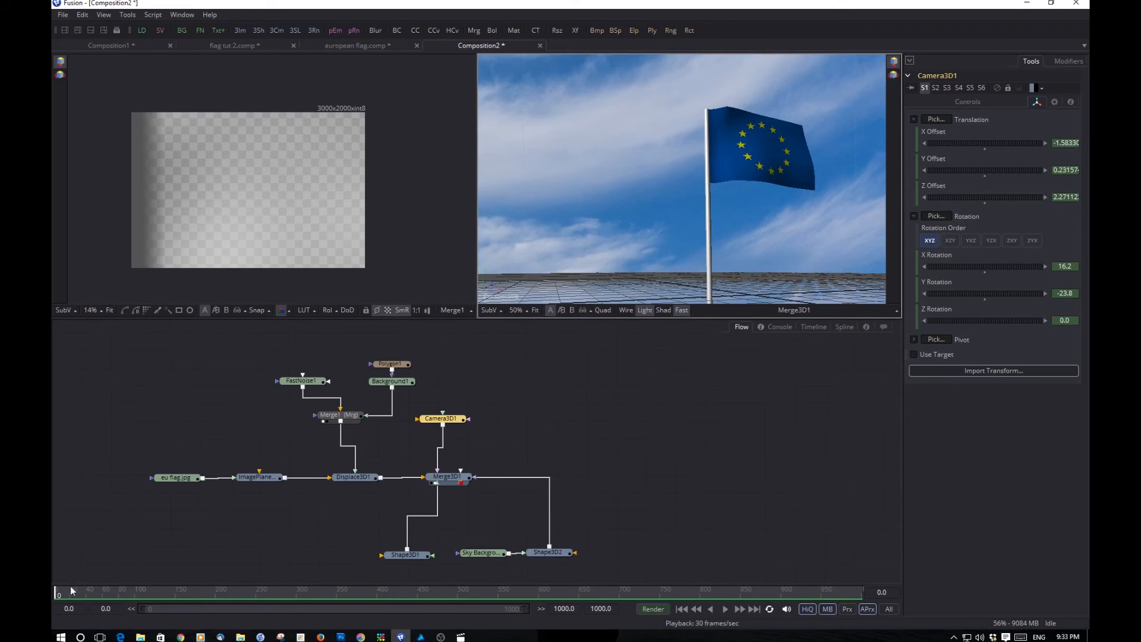
Step: At frame 212, frame a close-up of the flag's stars in Perspective and copy that point of view to Camera3D1
drag(56, 597, 225, 594)
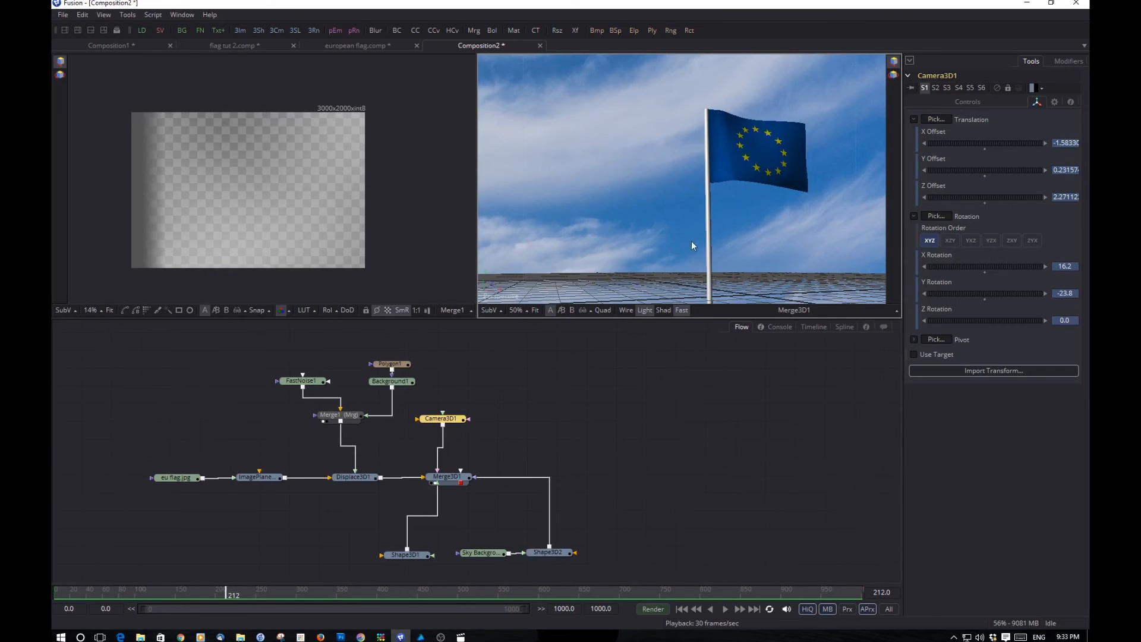
drag(641, 261, 562, 224)
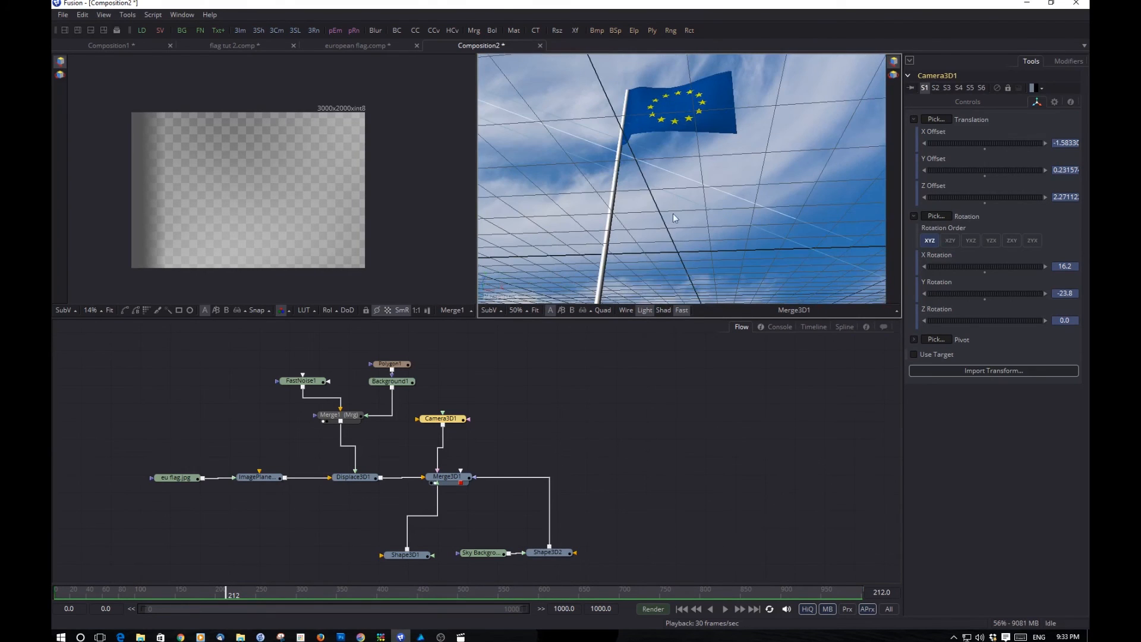
drag(673, 213, 722, 240)
scroll(672, 259, up, 2)
scroll(686, 262, down, 2)
scroll(687, 262, up, 2)
scroll(696, 237, down, 2)
scroll(722, 234, up, 3)
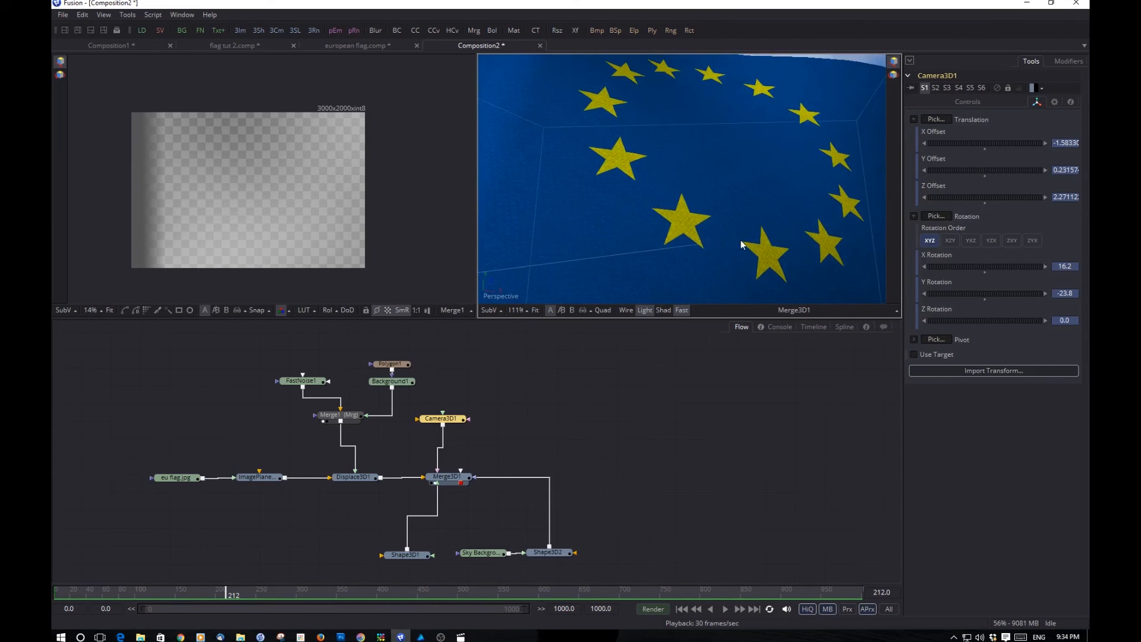
drag(744, 239, 749, 235)
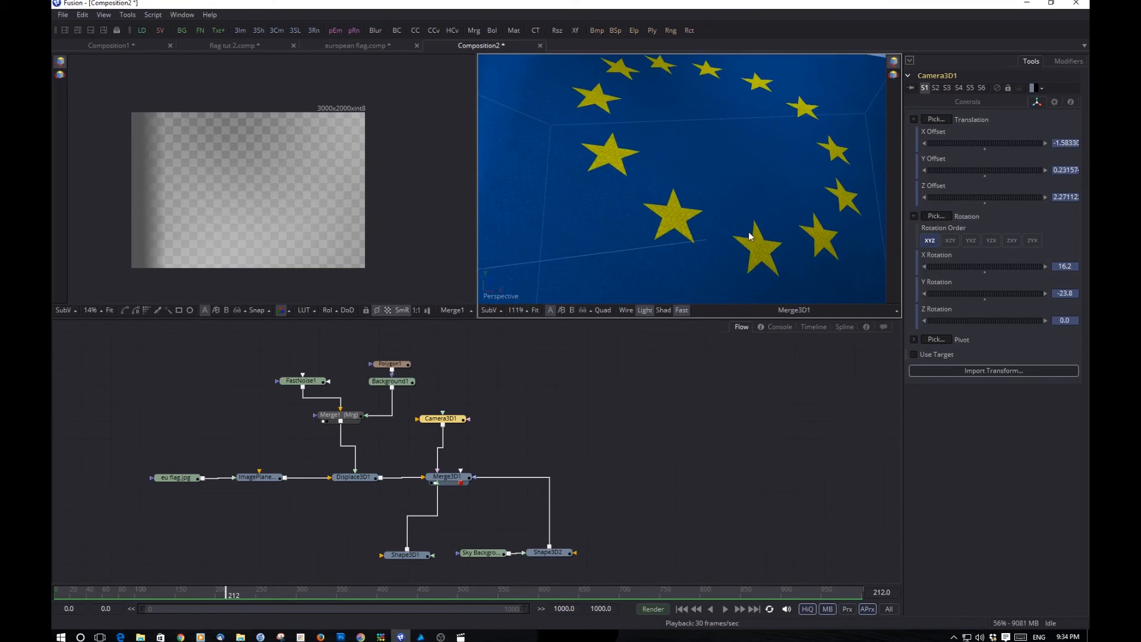
right_click(514, 298)
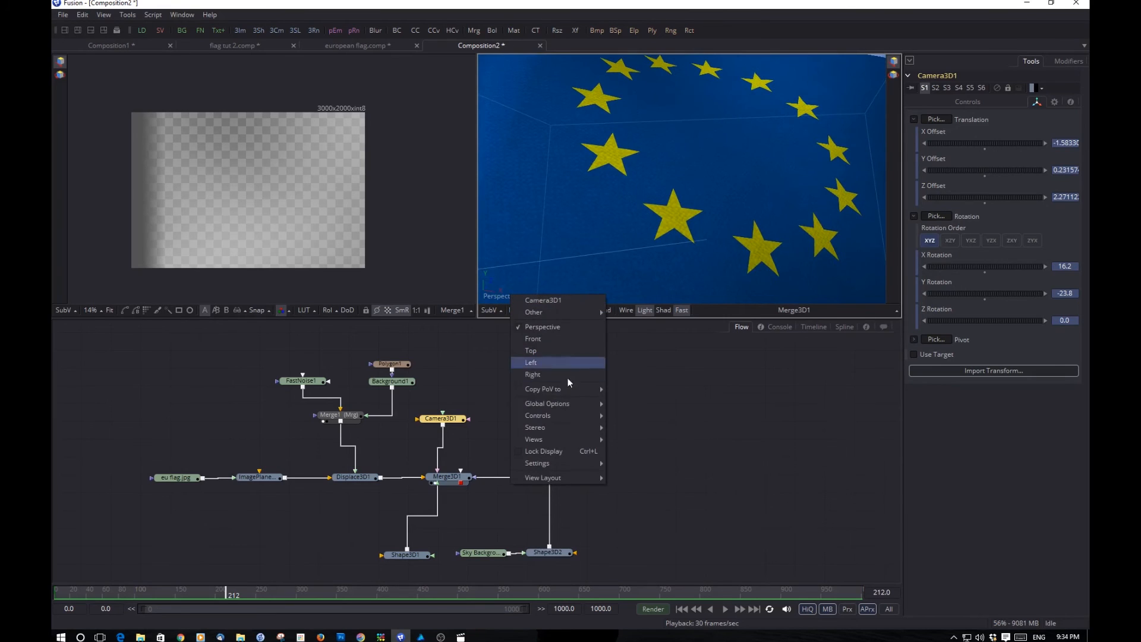
mouse_move(576, 387)
click(642, 390)
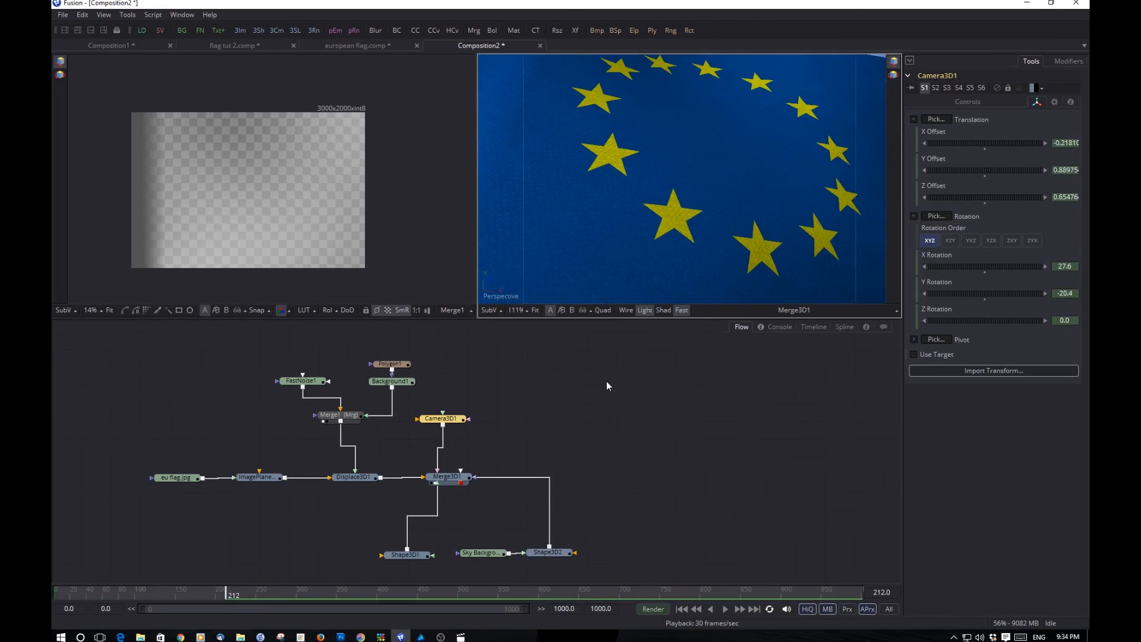
Step: Look through Camera3D1, play the camera animation from frame 0, and return to the first frame
right_click(508, 296)
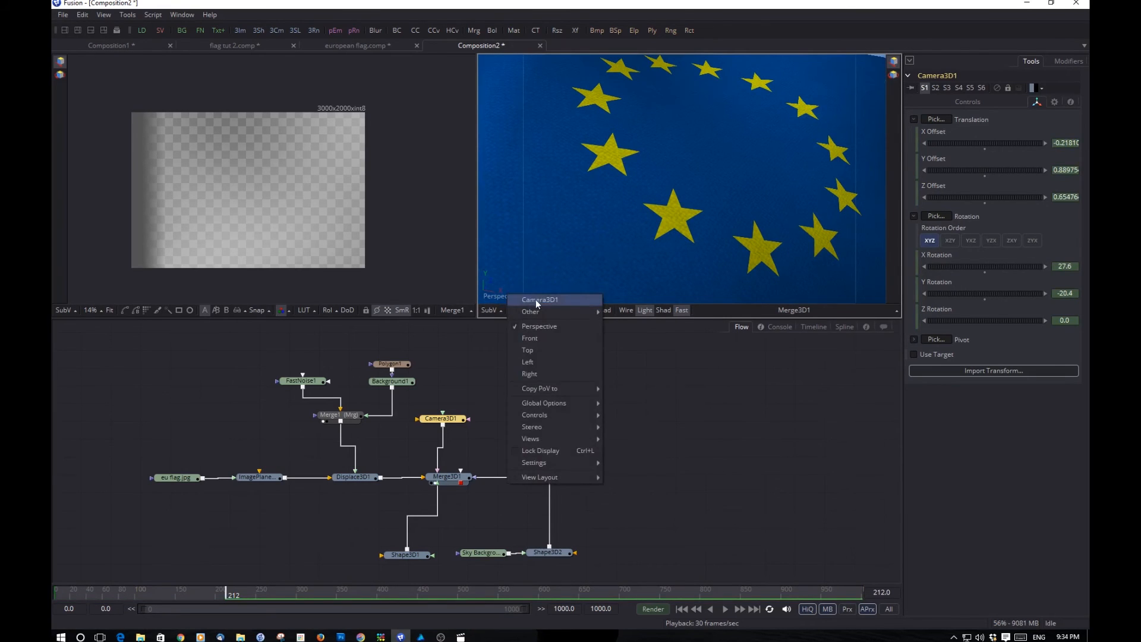
click(535, 300)
click(681, 609)
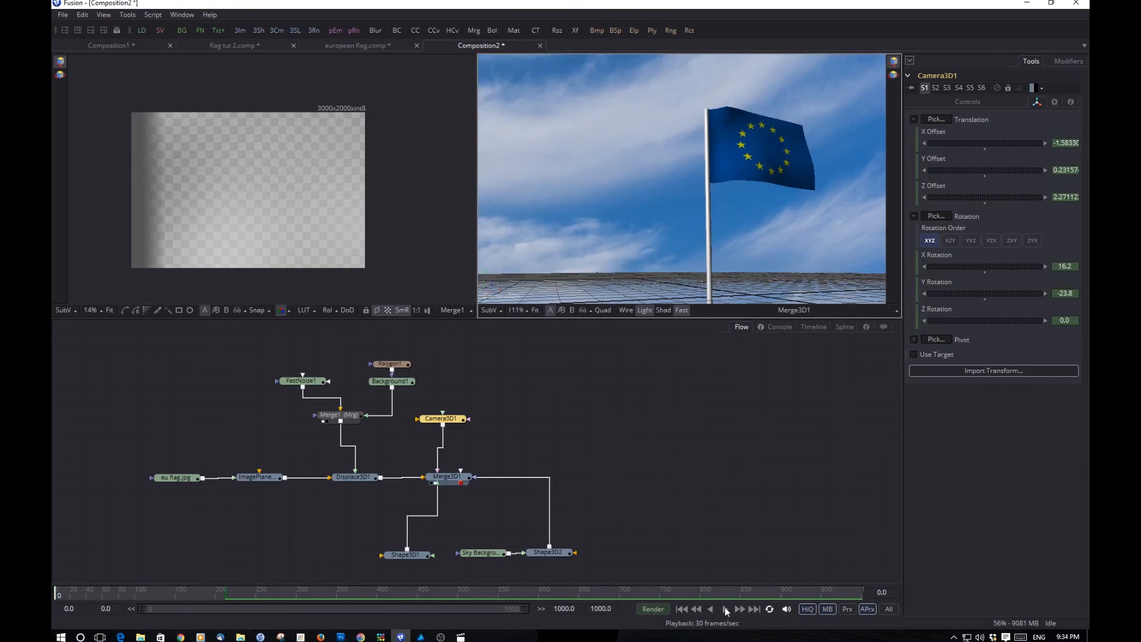
click(724, 609)
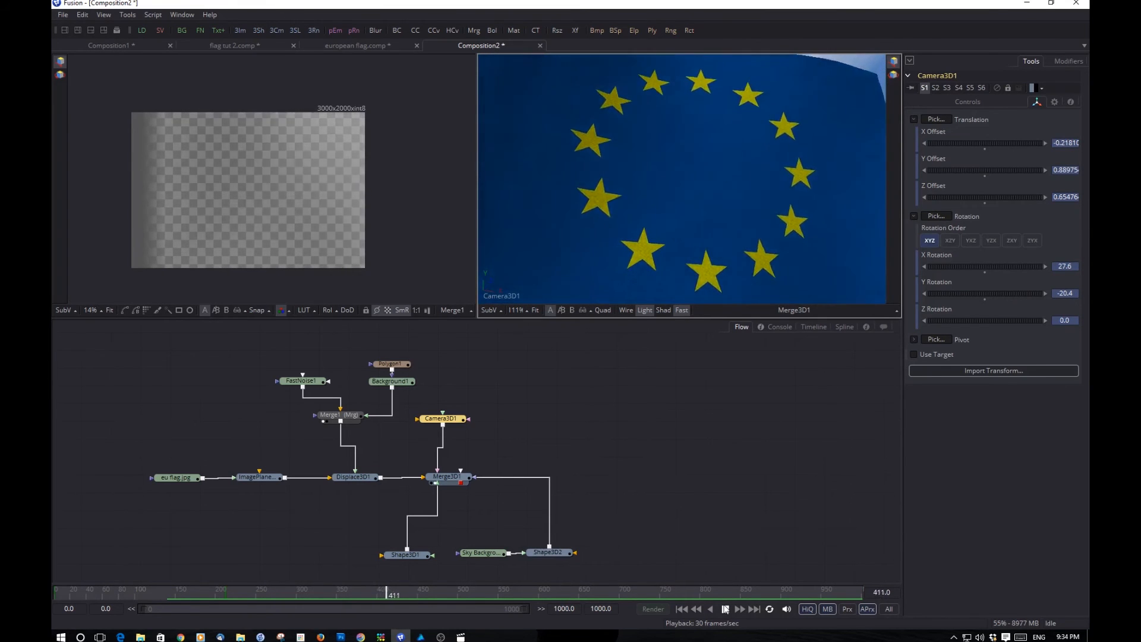
click(726, 609)
click(682, 608)
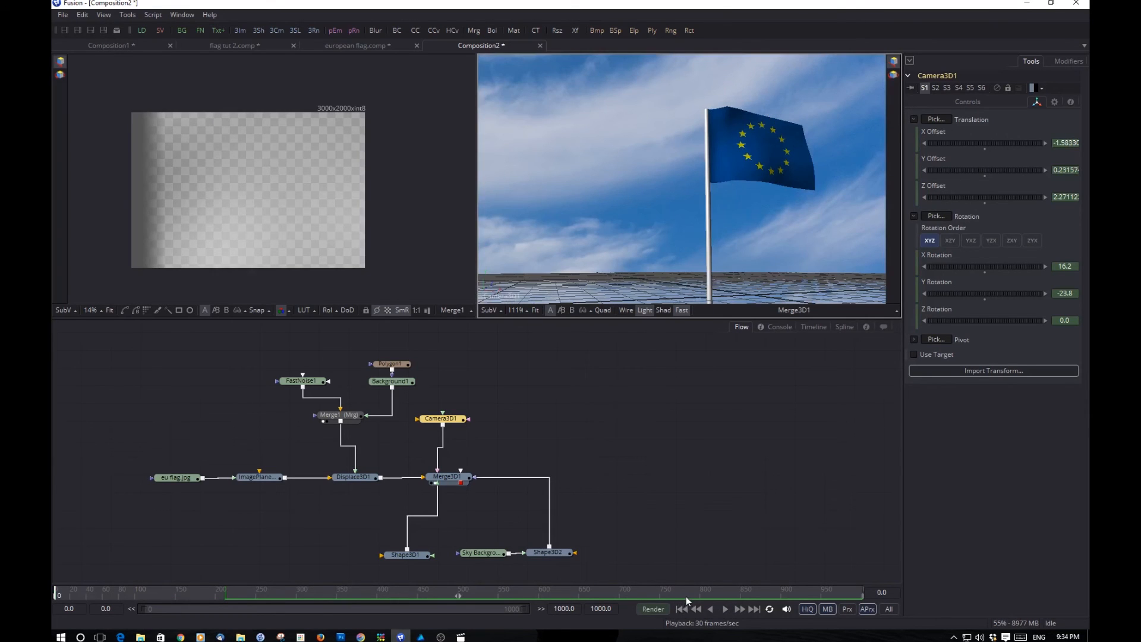
Step: Rearrange the node flow by shifting Shape3D2 slightly and moving Merge3D1 clear of the other nodes
click(461, 479)
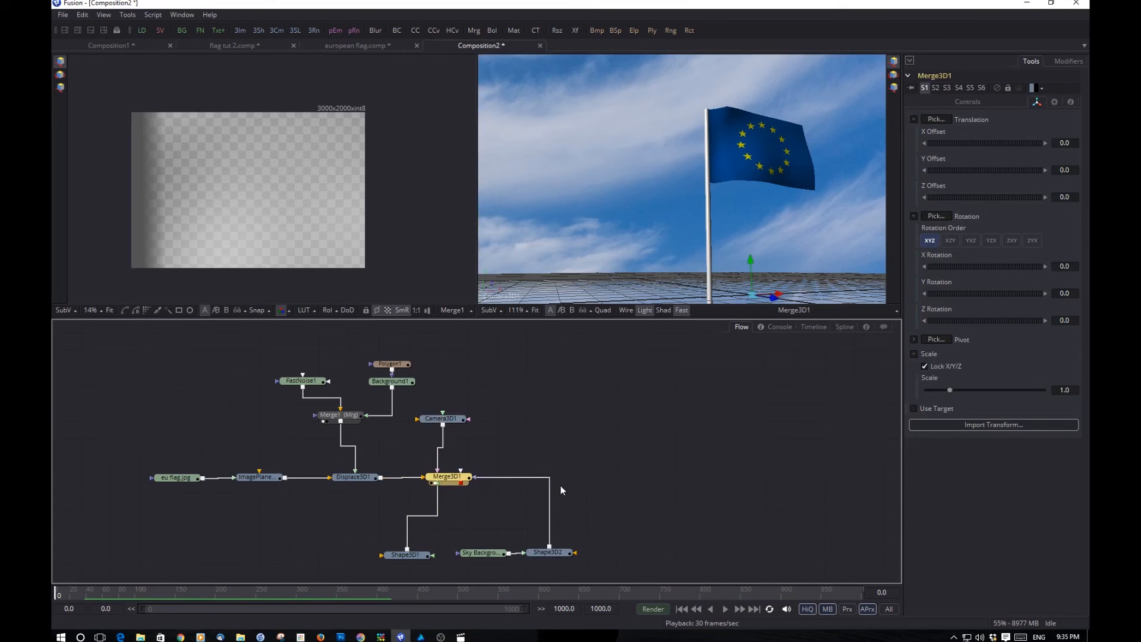
drag(547, 552, 553, 564)
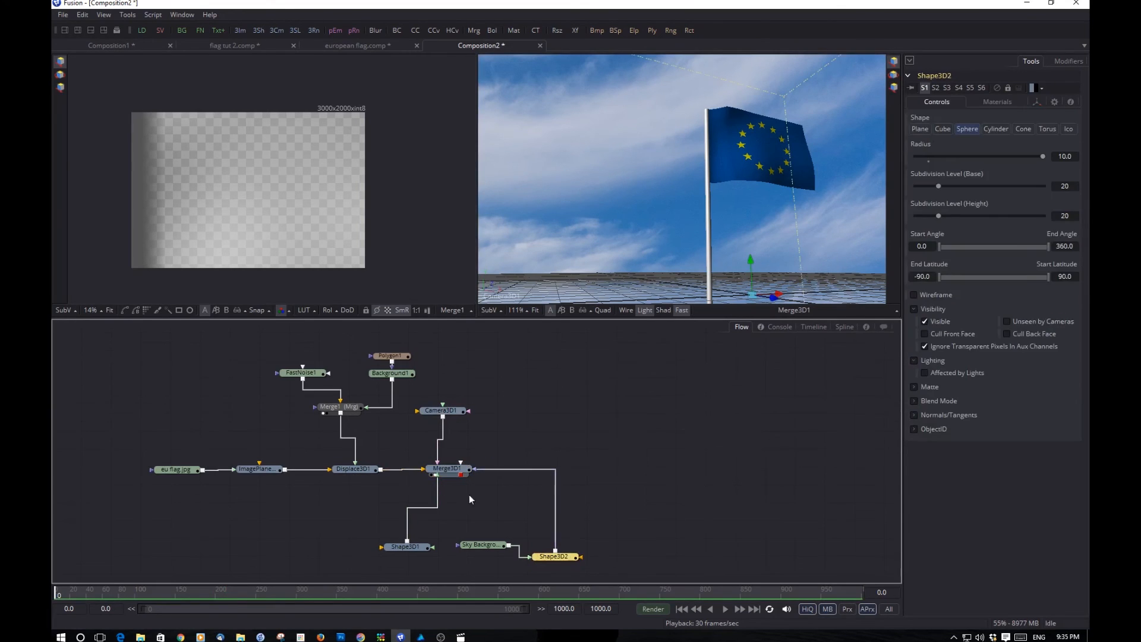
drag(459, 473, 642, 455)
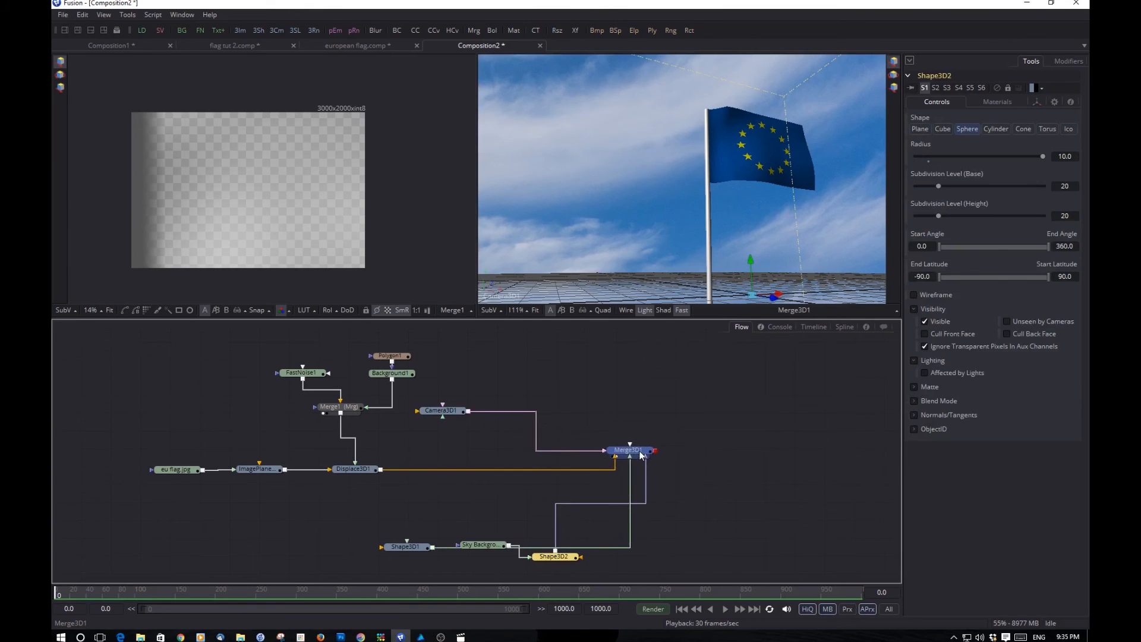
Step: Add a Renderer 3D node, place it beside Merge3D1 and feed it with Merge3D1's output
key(ctrl+space)
text(ren)
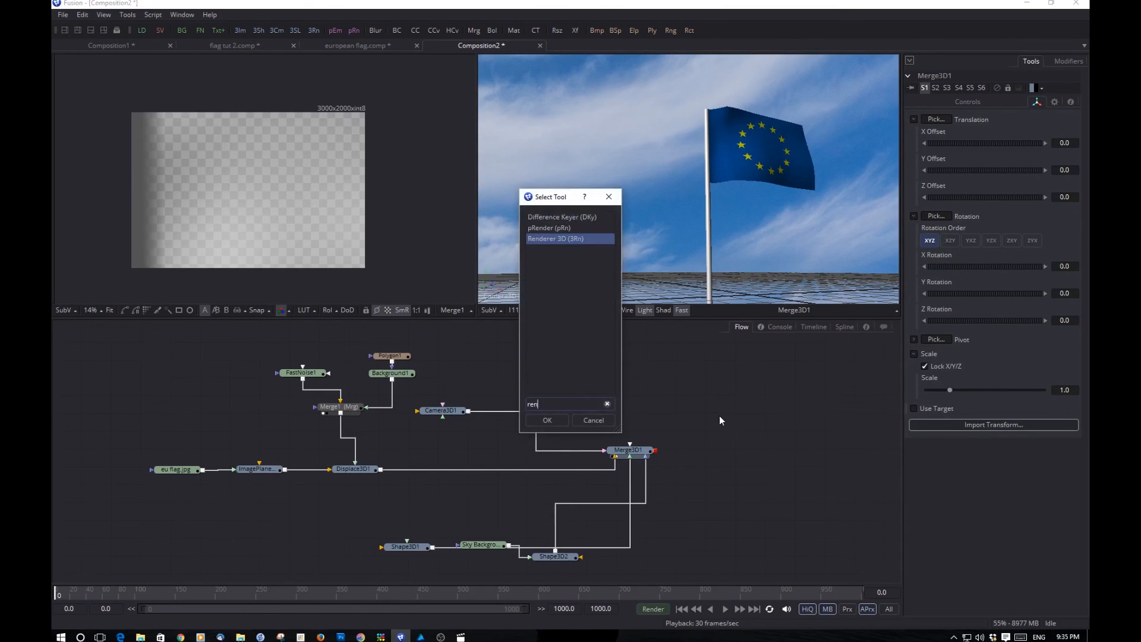
text(der)
click(547, 420)
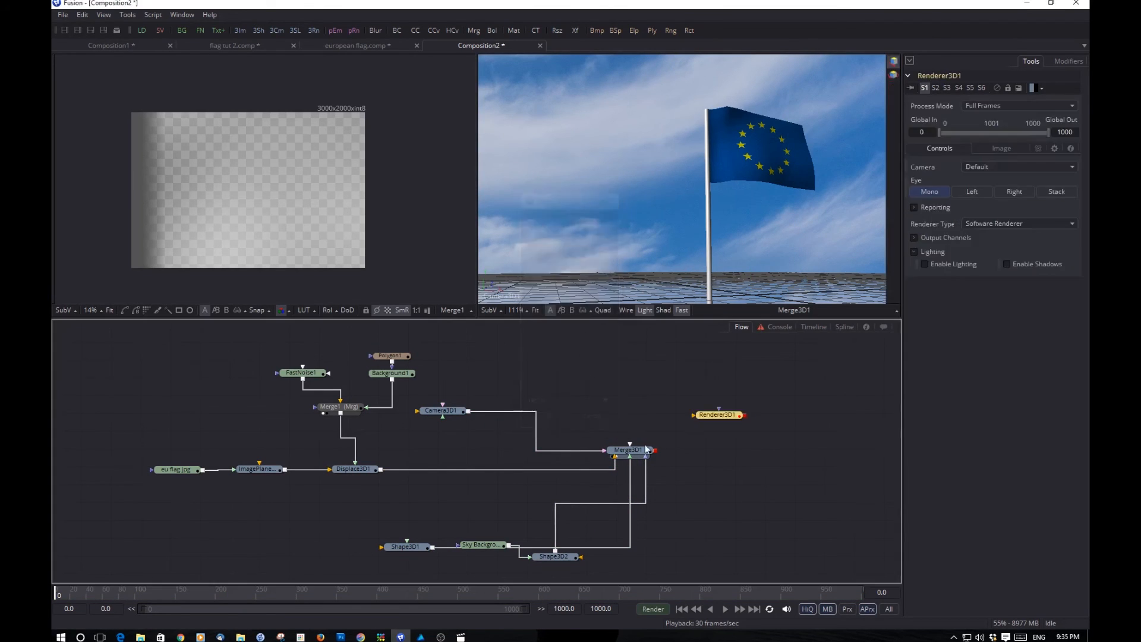
drag(707, 418, 718, 455)
click(717, 455)
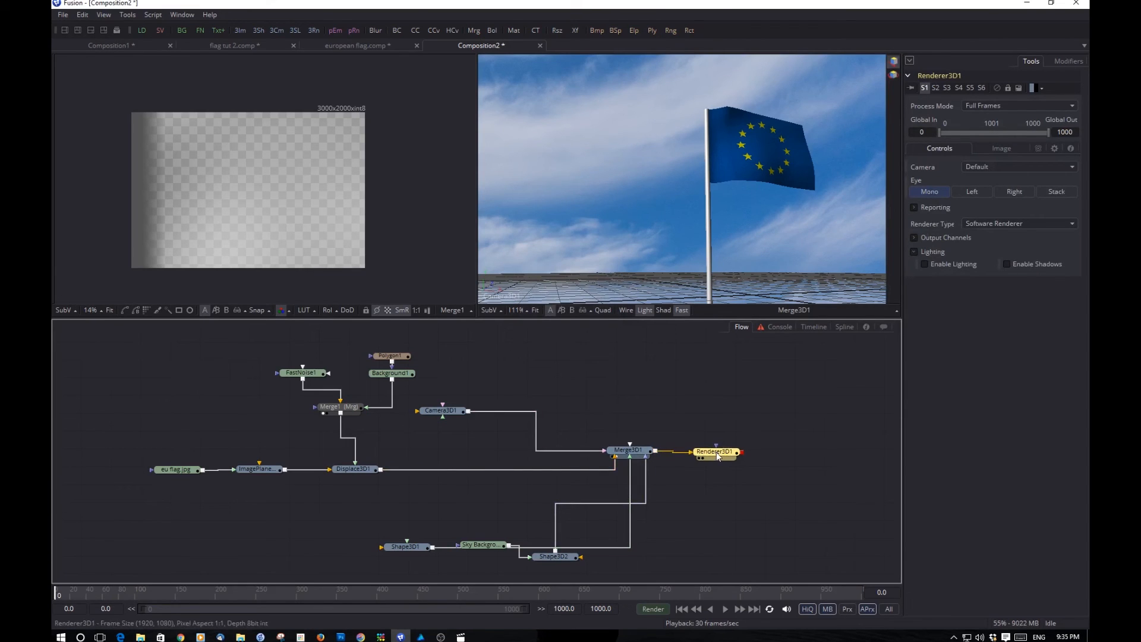
Step: Show the Renderer3D1 output in the first viewer and enlarge the image to fill the view
key(1)
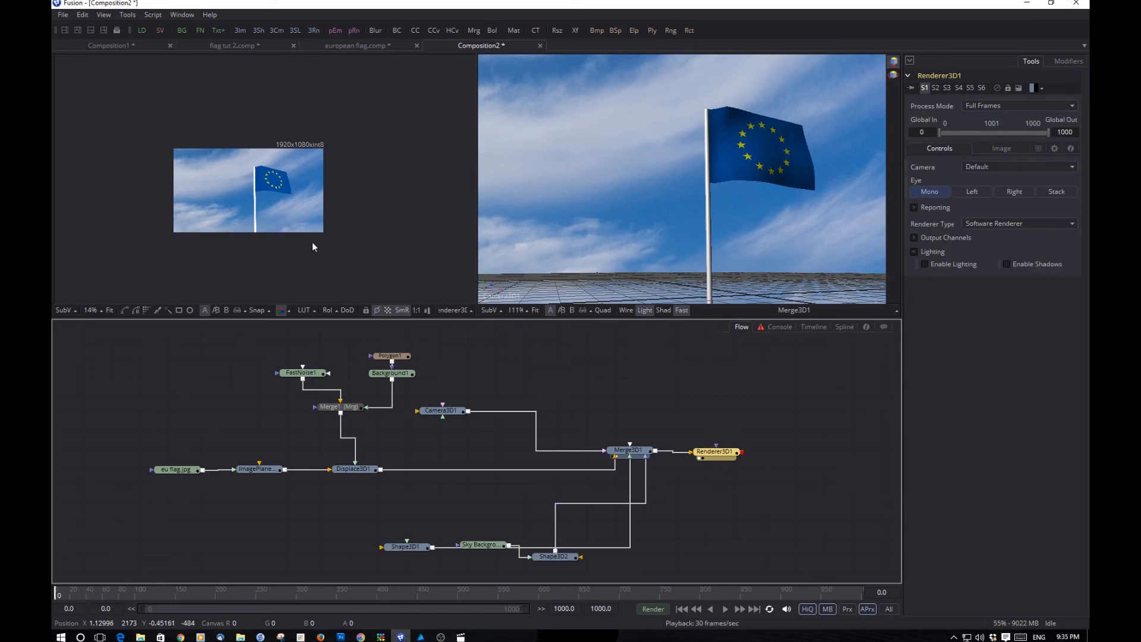
scroll(288, 219, up, 2)
drag(298, 218, 345, 249)
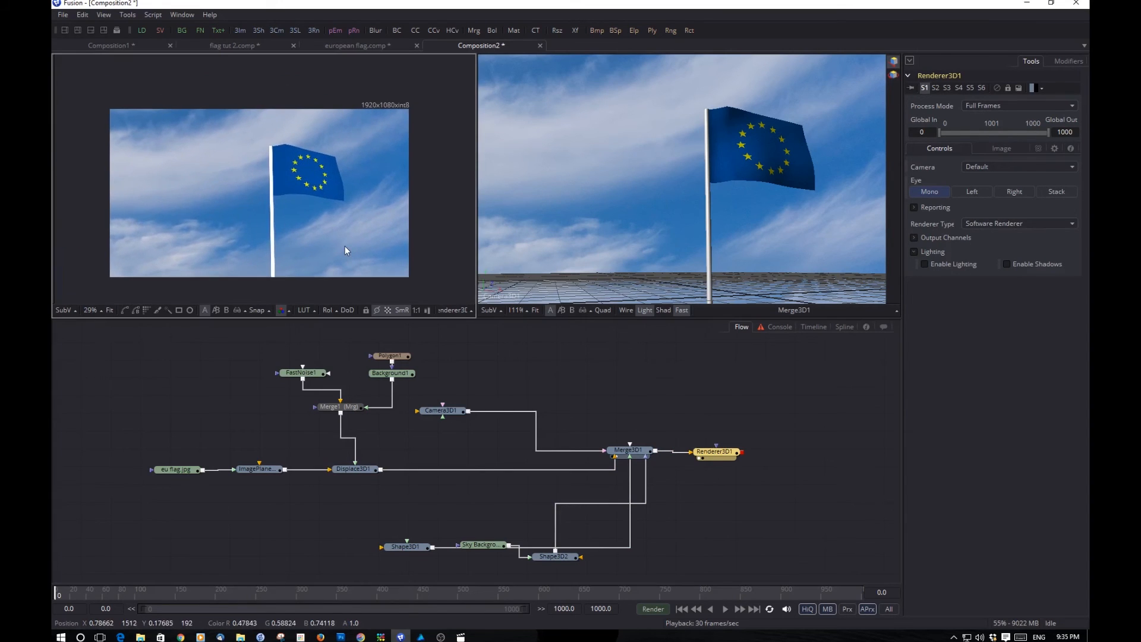
scroll(344, 249, up, 1)
scroll(344, 246, down, 1)
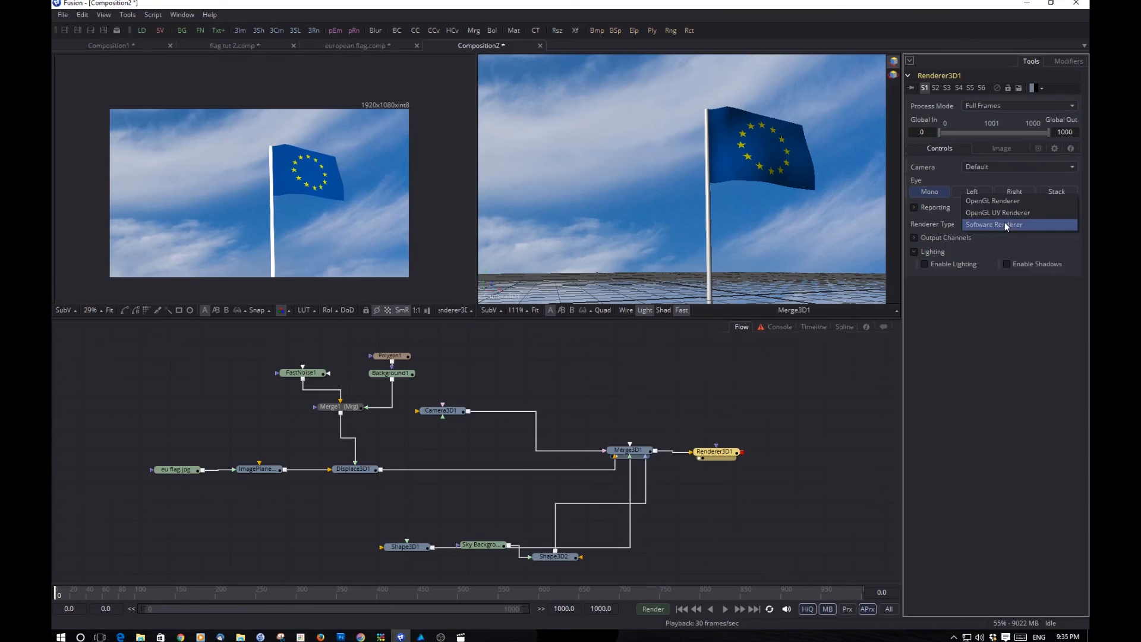
Step: Set Renderer3D1's renderer type to OpenGL Renderer and enable lighting and shadows
click(1004, 222)
click(1004, 207)
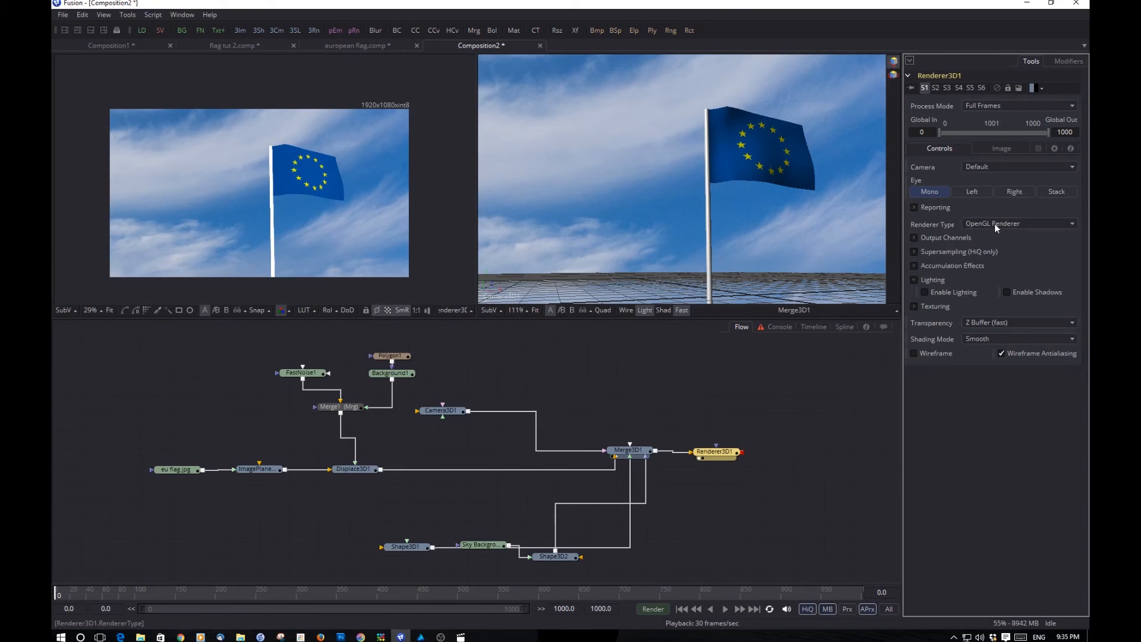
click(925, 291)
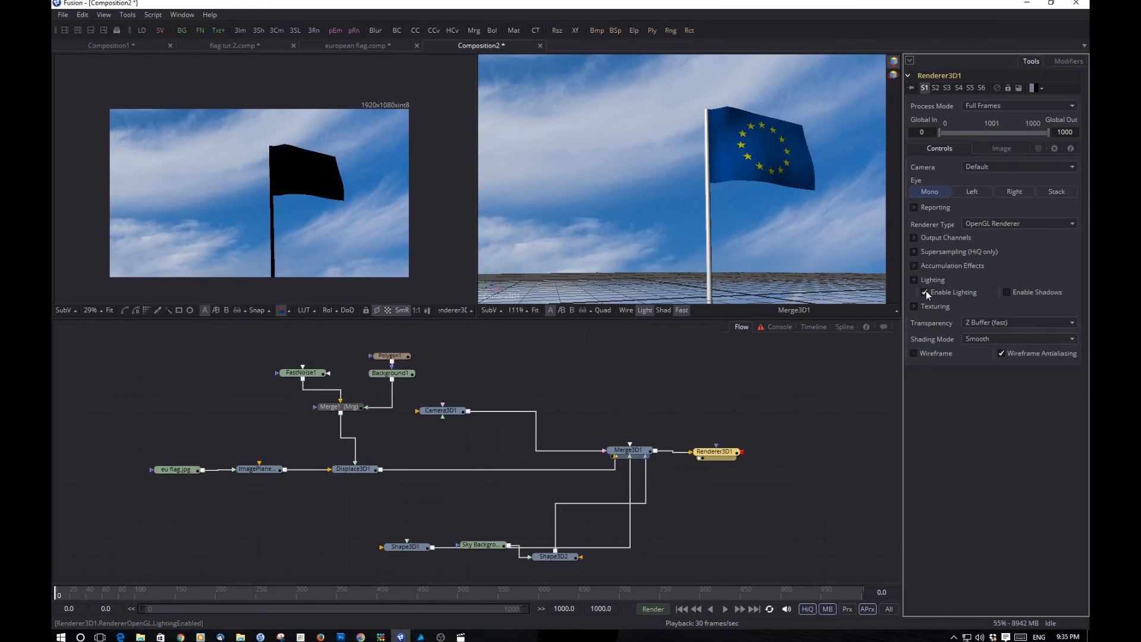
click(1005, 294)
Step: Add a Point Light node and connect its output to Merge3D1
click(634, 453)
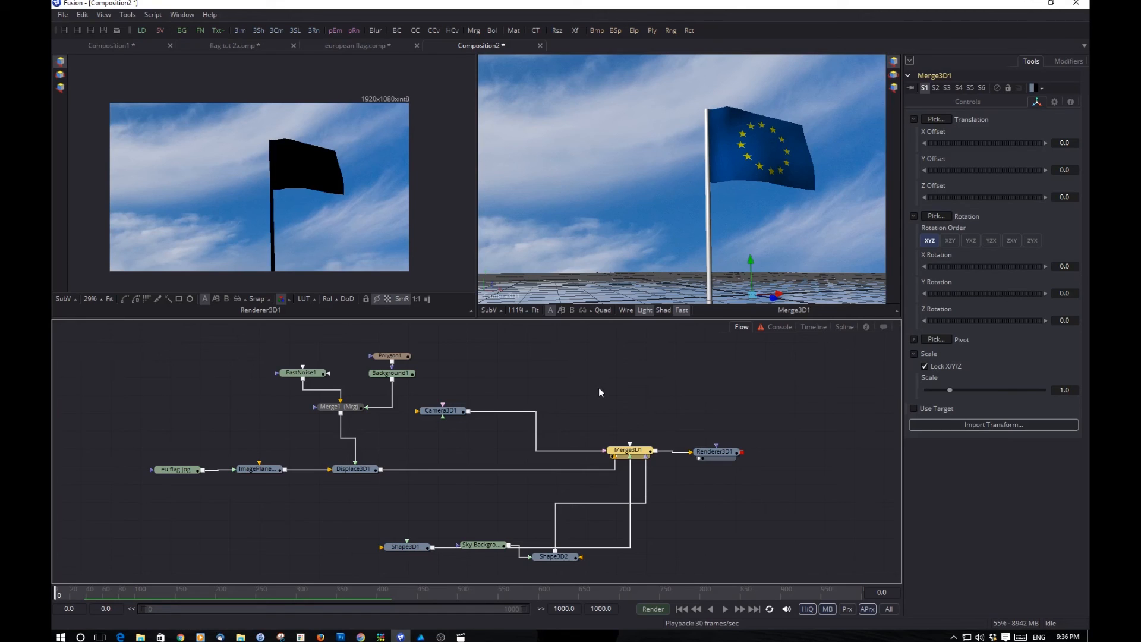
key(ctrl+space)
text(light)
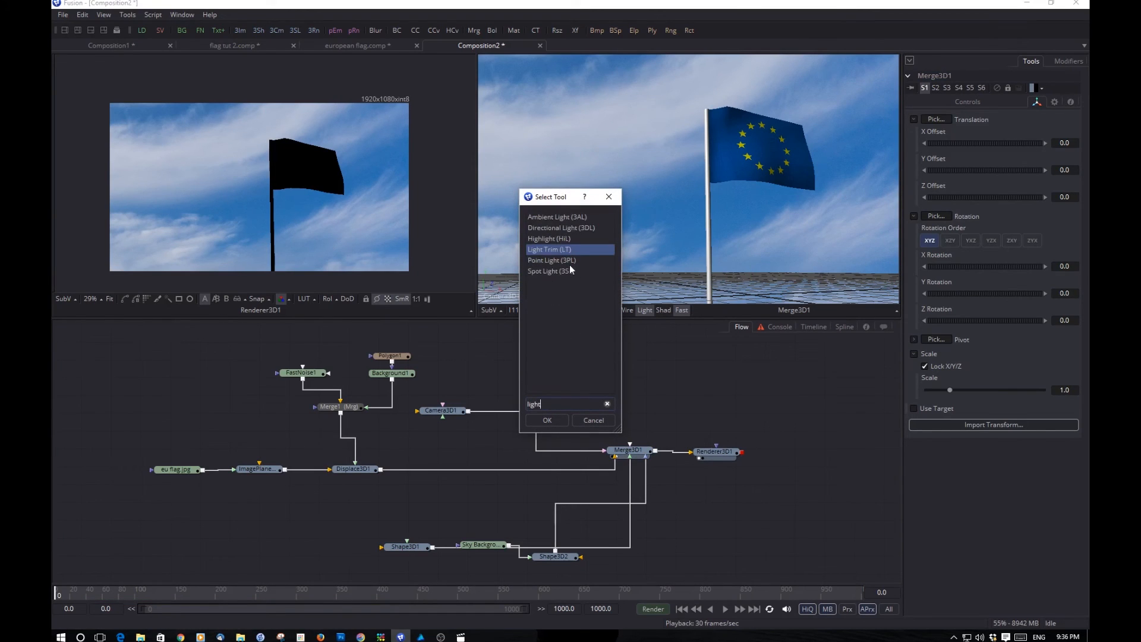
click(563, 265)
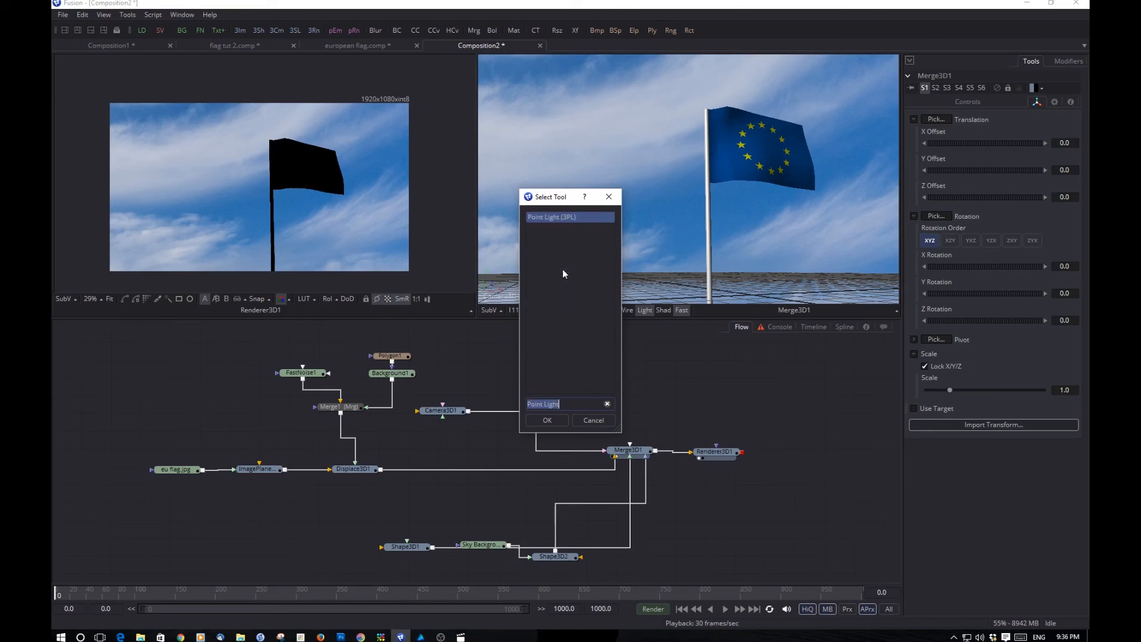
click(553, 418)
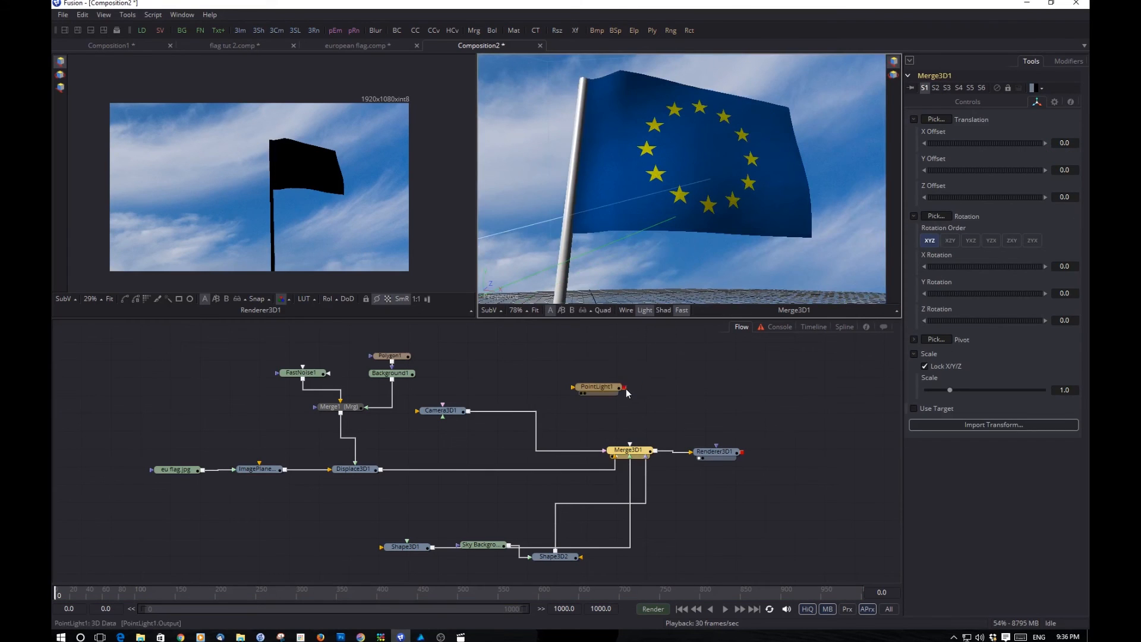
drag(625, 388, 630, 450)
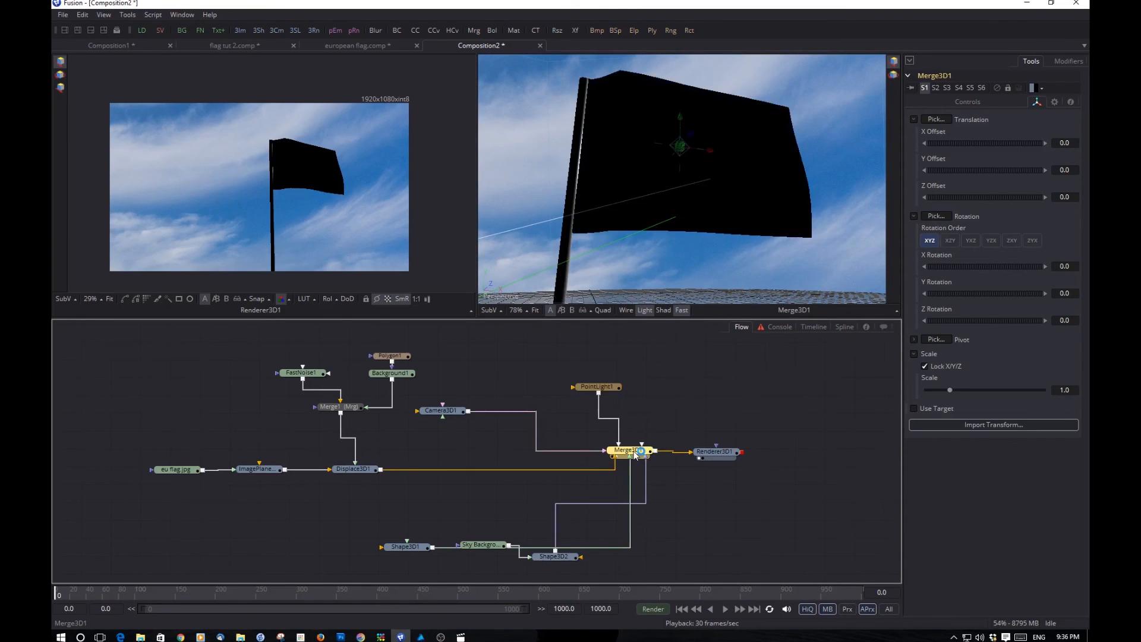
Step: Move PointLight1 away from the origin to a position in front of and above the flag so it lights the fabric
click(600, 387)
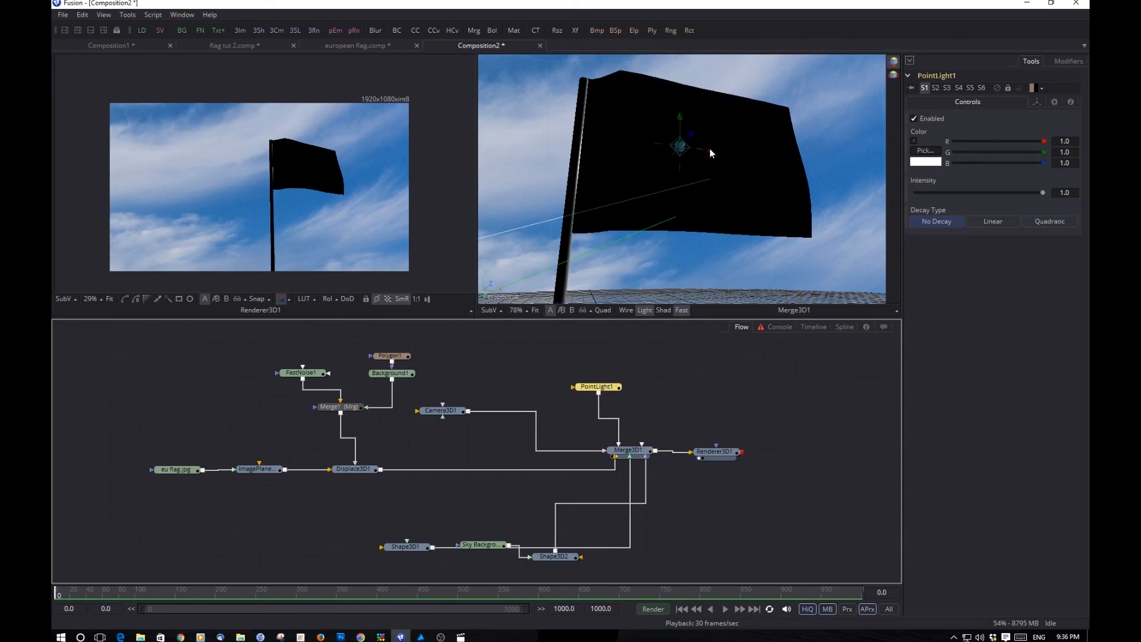
drag(710, 156, 768, 89)
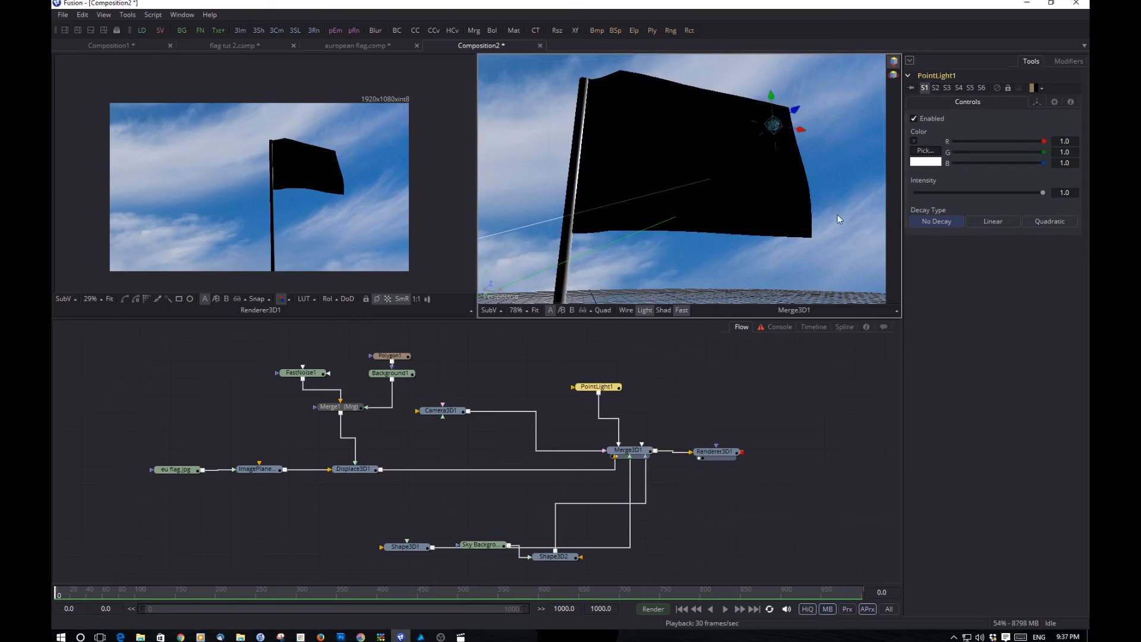
drag(837, 215, 572, 262)
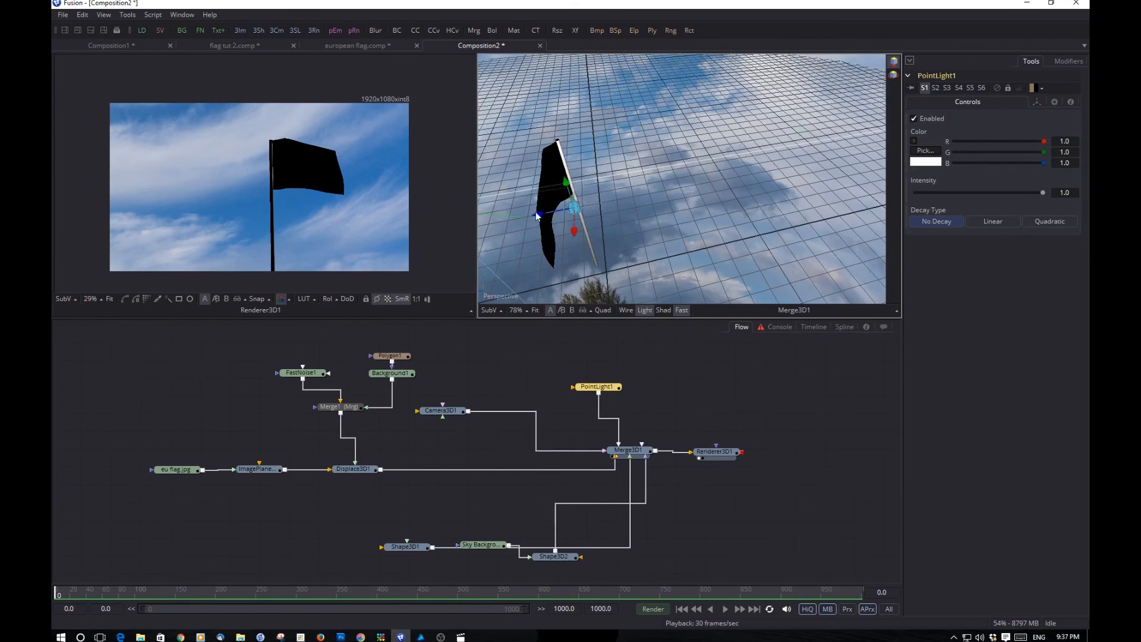
drag(536, 214, 397, 235)
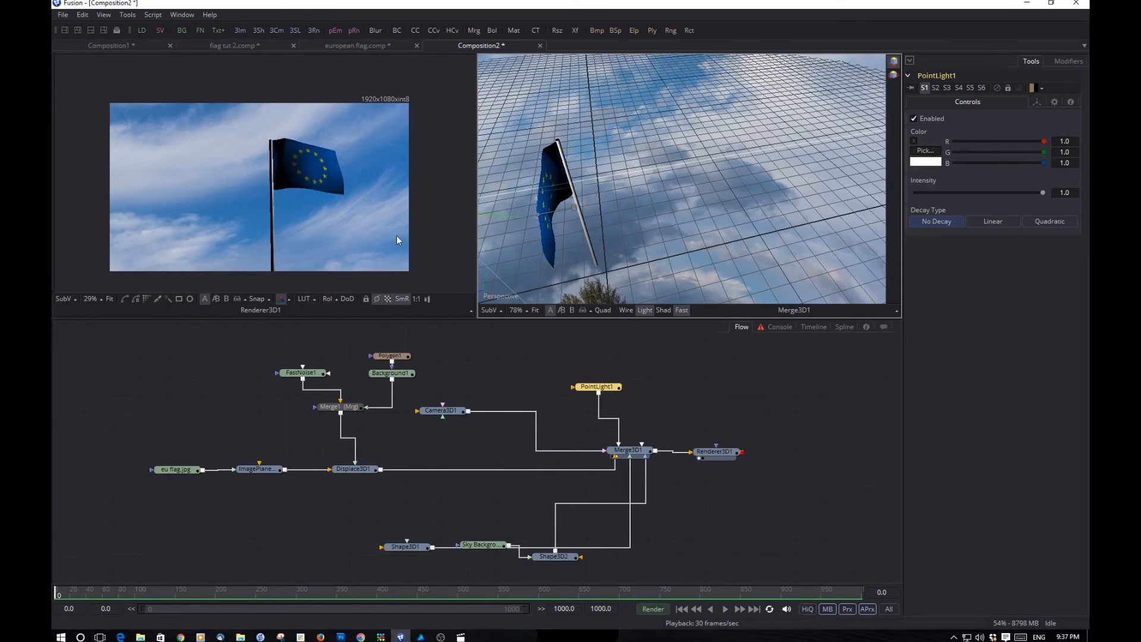
drag(519, 236, 828, 221)
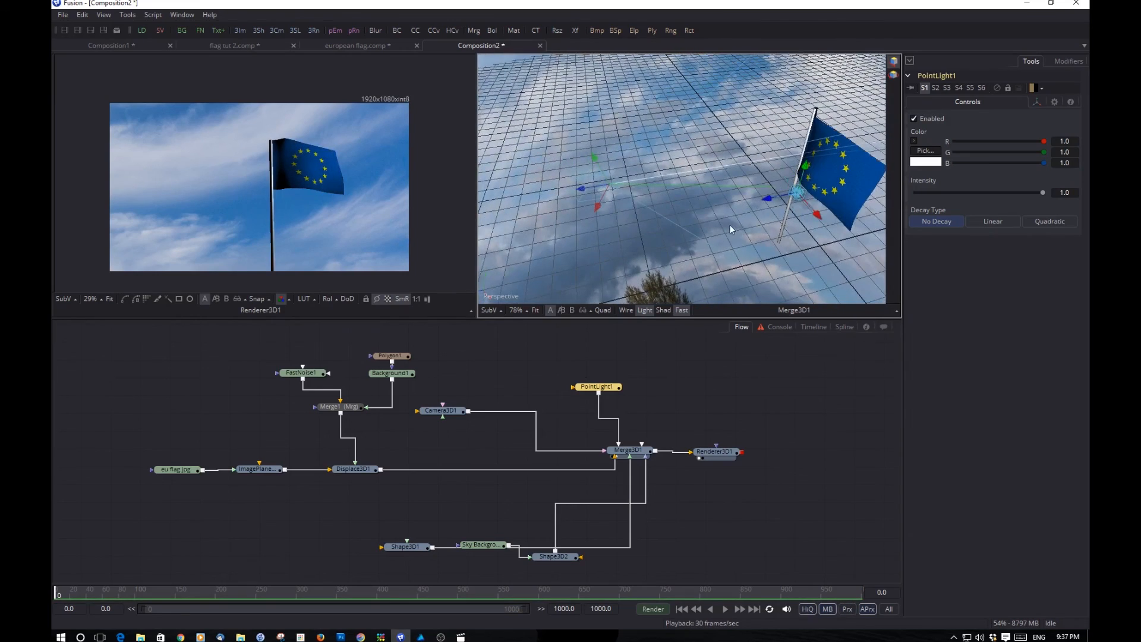
drag(730, 224, 886, 216)
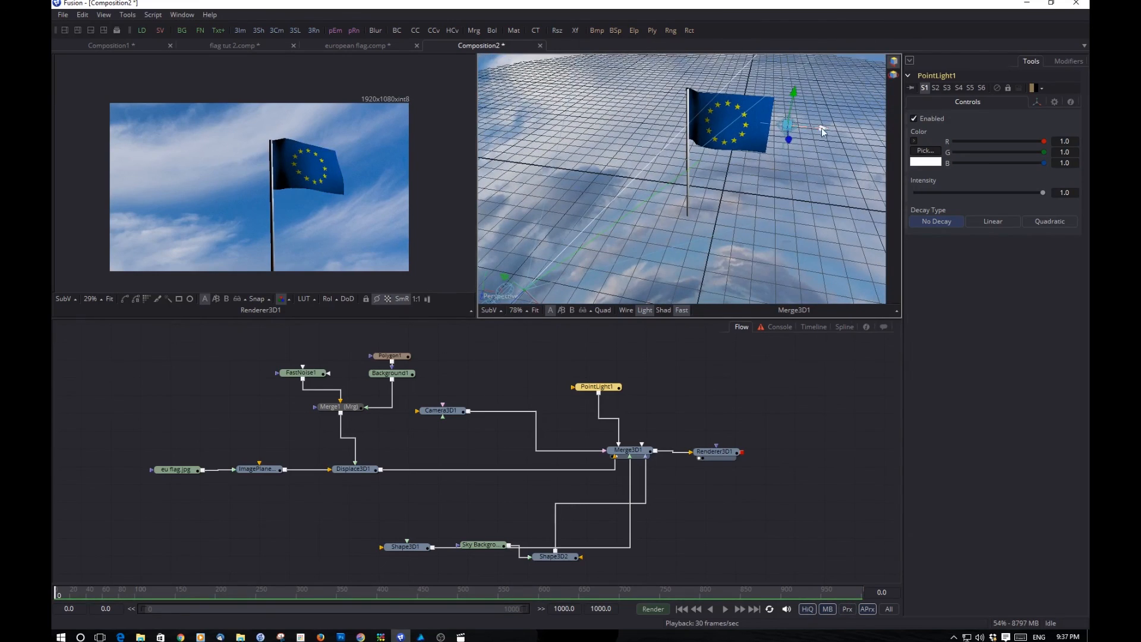
drag(762, 179, 779, 141)
drag(713, 213, 720, 240)
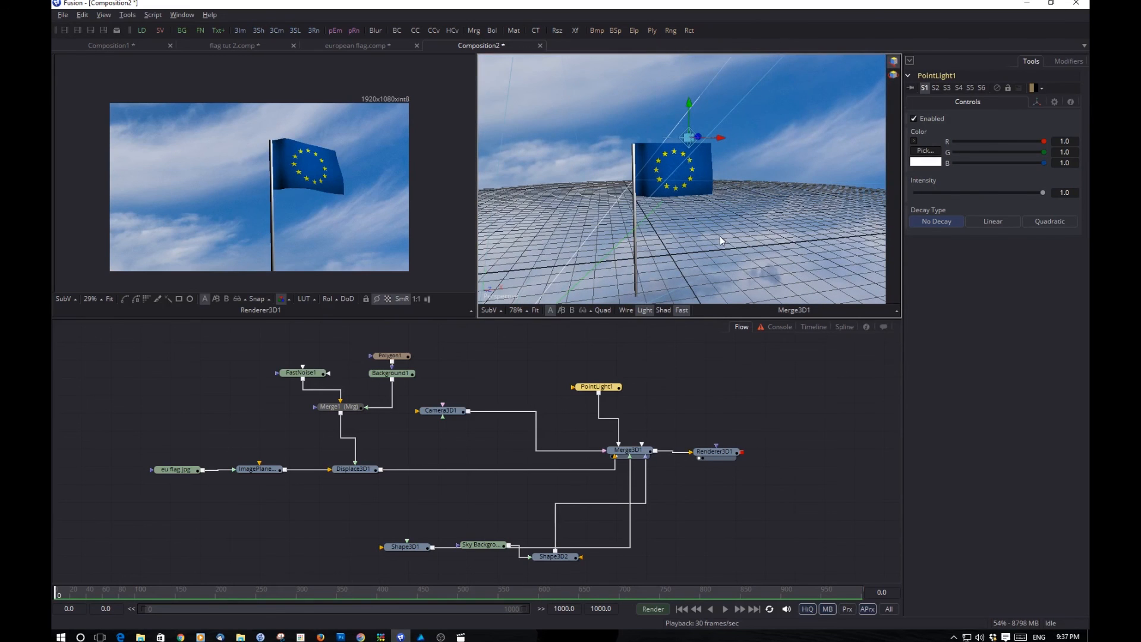
Step: Look through Camera3D1, play the lit camera animation, and return to frame 0
right_click(496, 297)
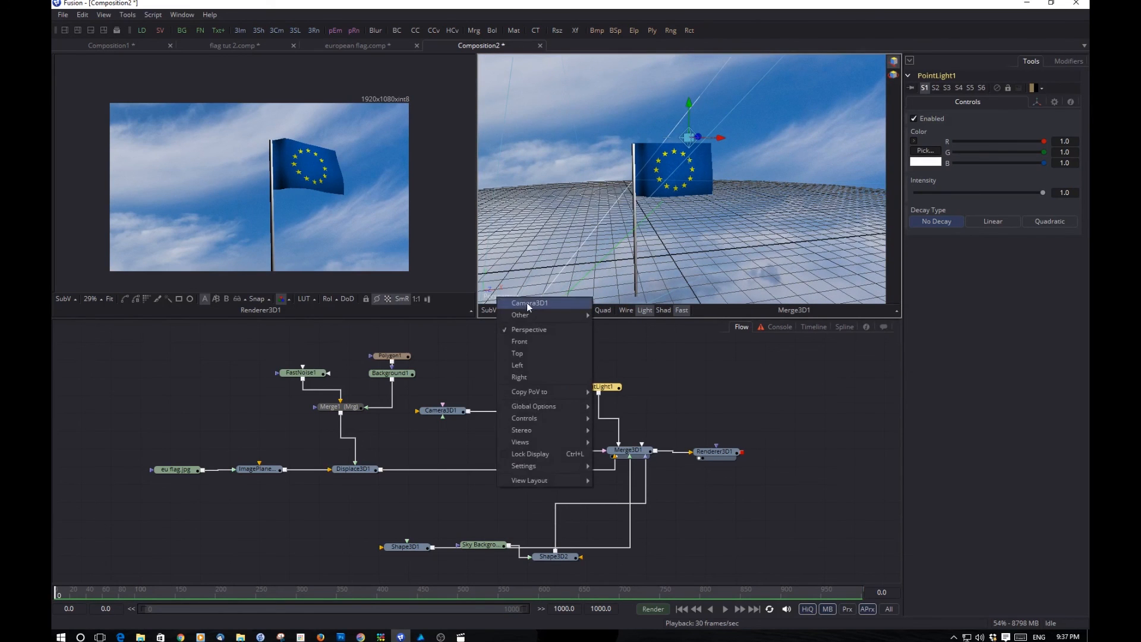
click(526, 302)
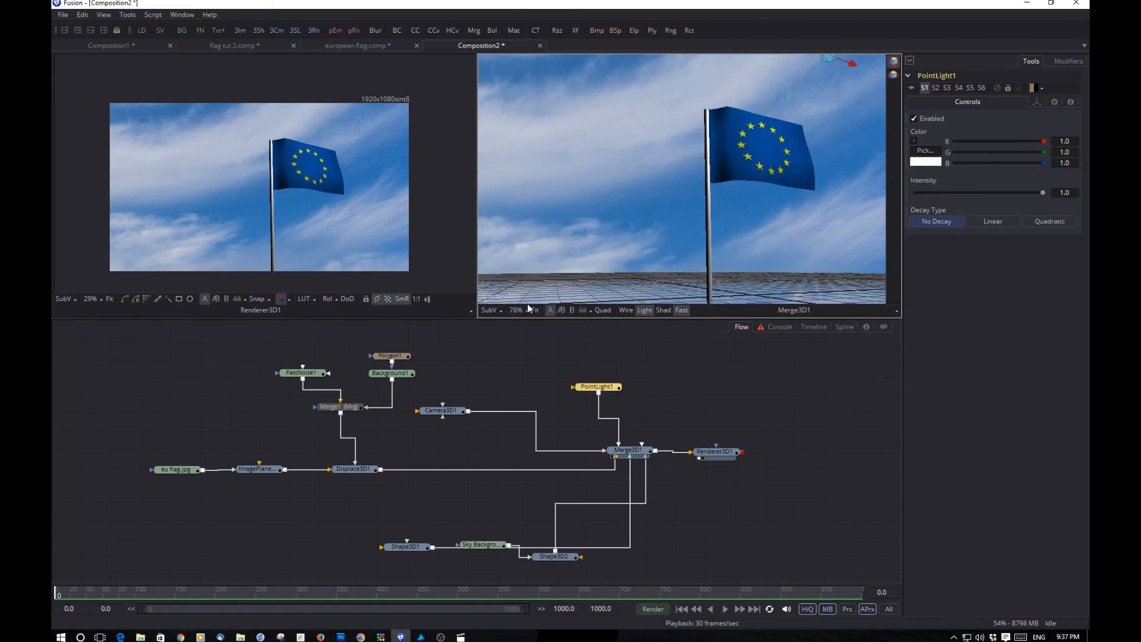
click(724, 609)
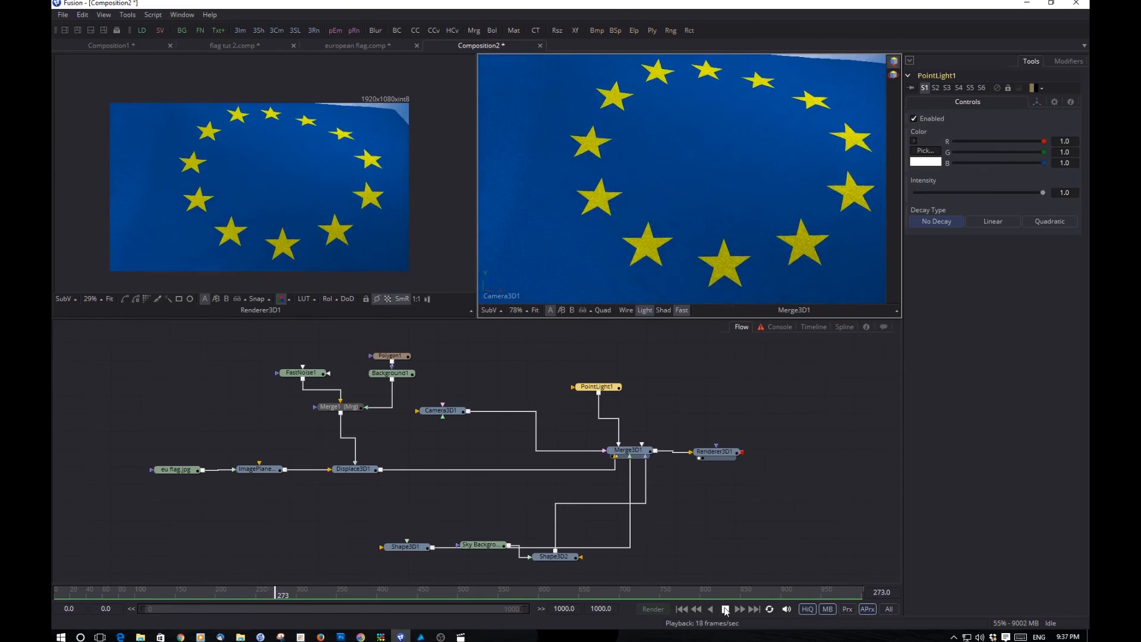
click(725, 609)
click(682, 609)
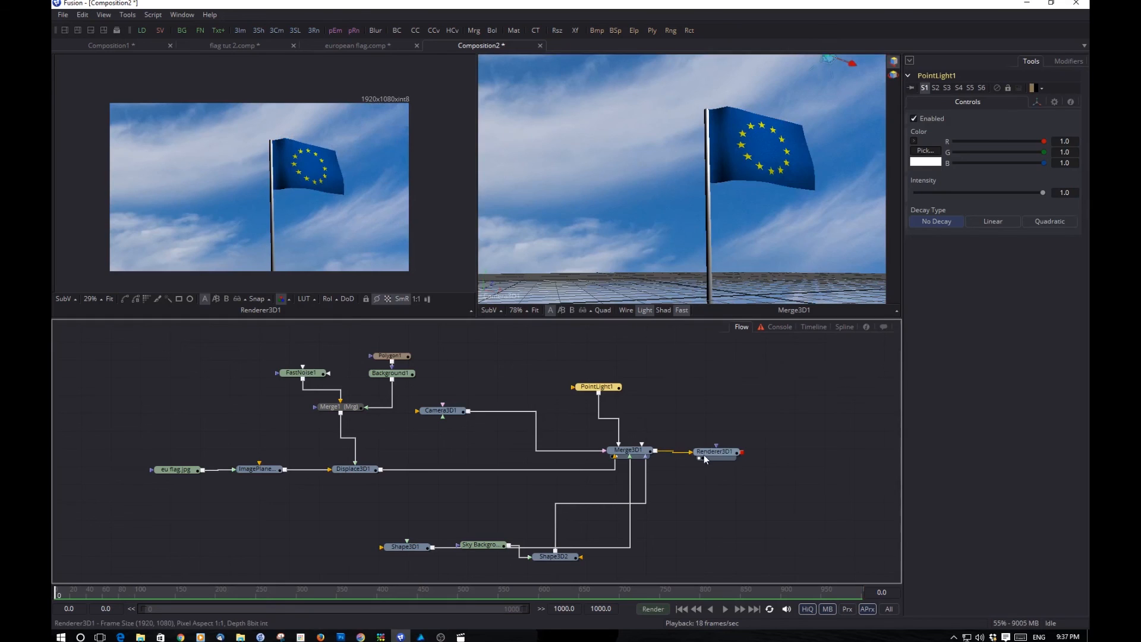
Step: Turn on supersampling for the RGBA and Z output channels of Renderer3D1 and inspect the flag's edges up close
click(703, 454)
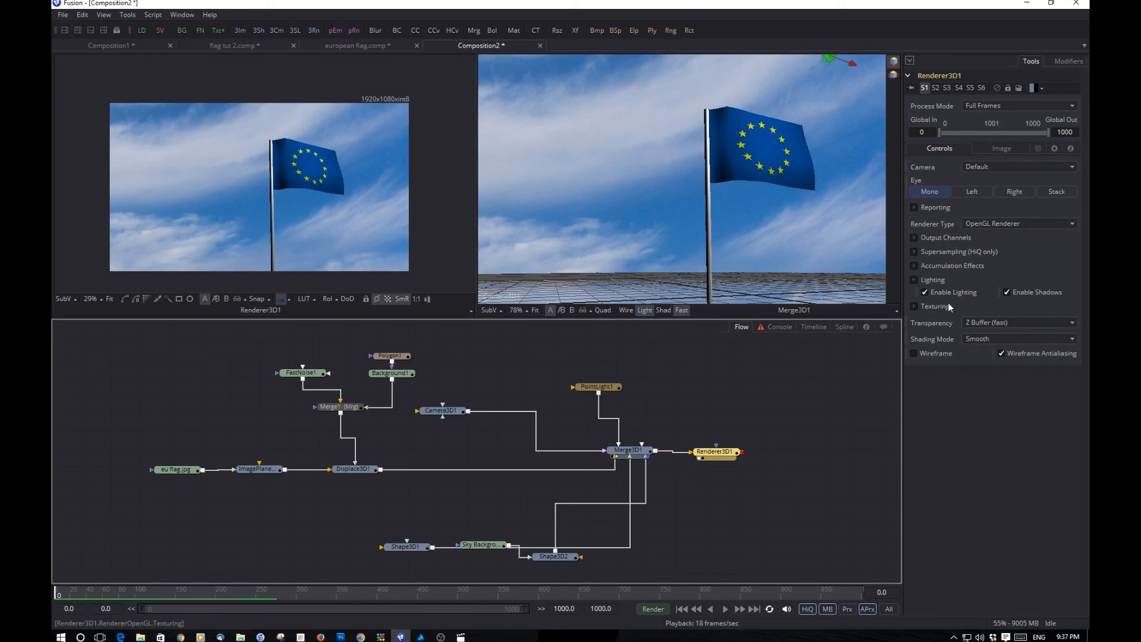
click(915, 238)
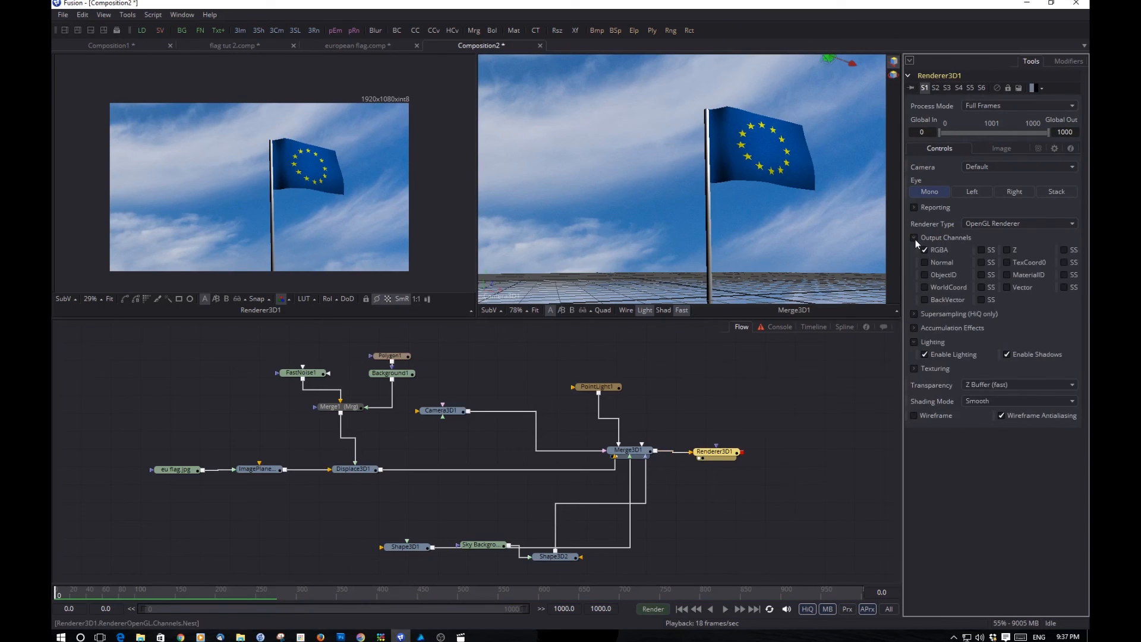
click(981, 250)
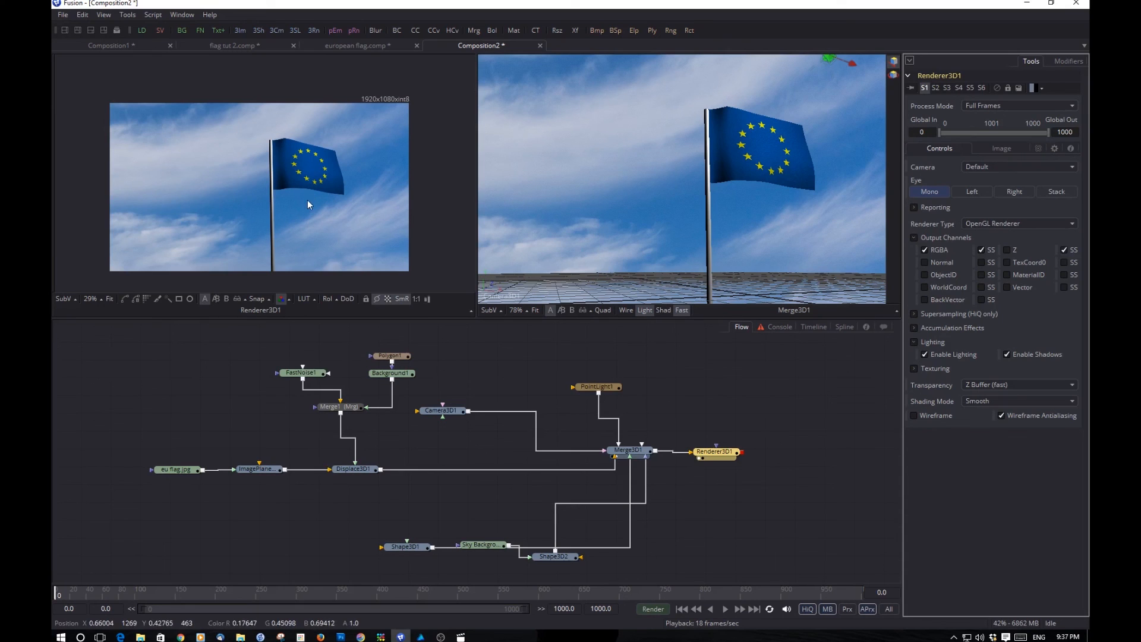
scroll(308, 199, up, 5)
scroll(338, 176, up, 3)
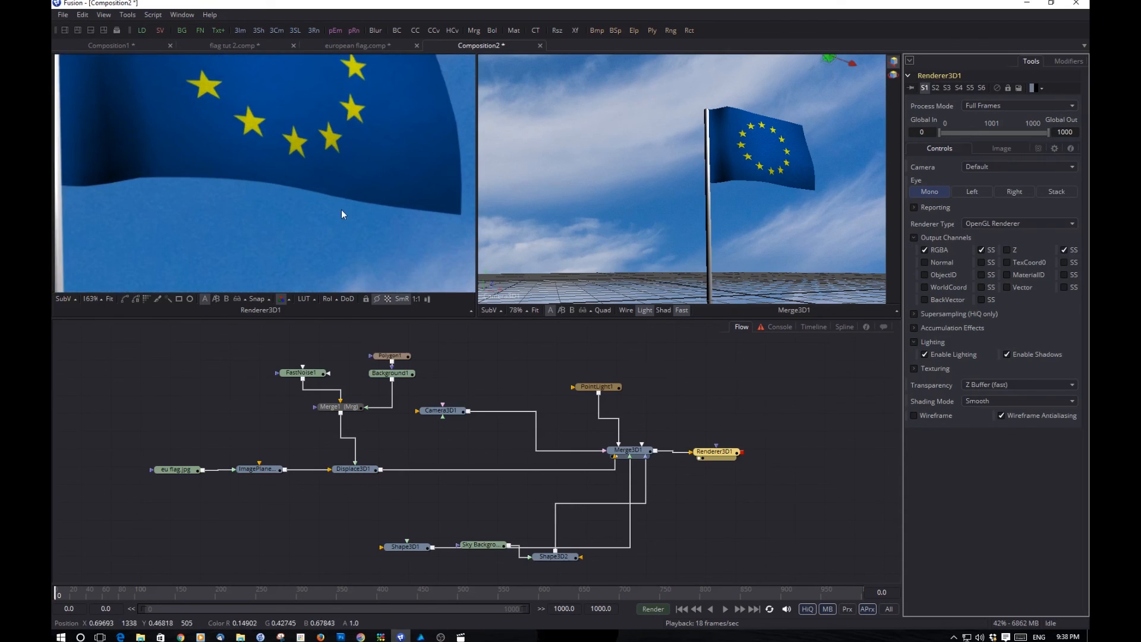
click(982, 249)
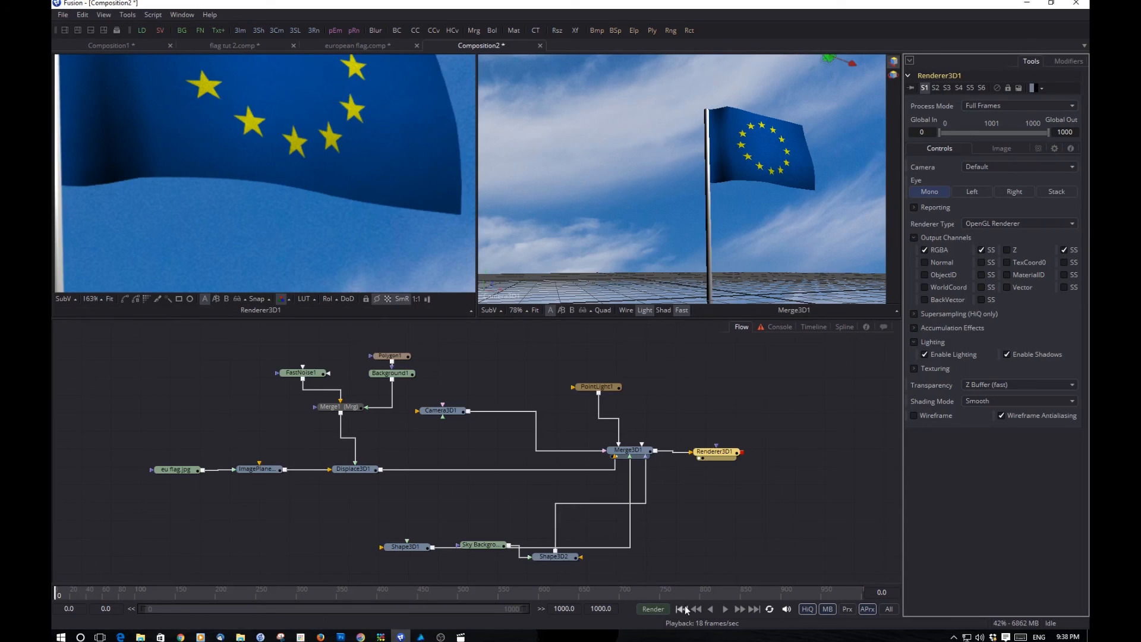
Step: Add a Saver node connected to the output of Renderer3D1
click(714, 453)
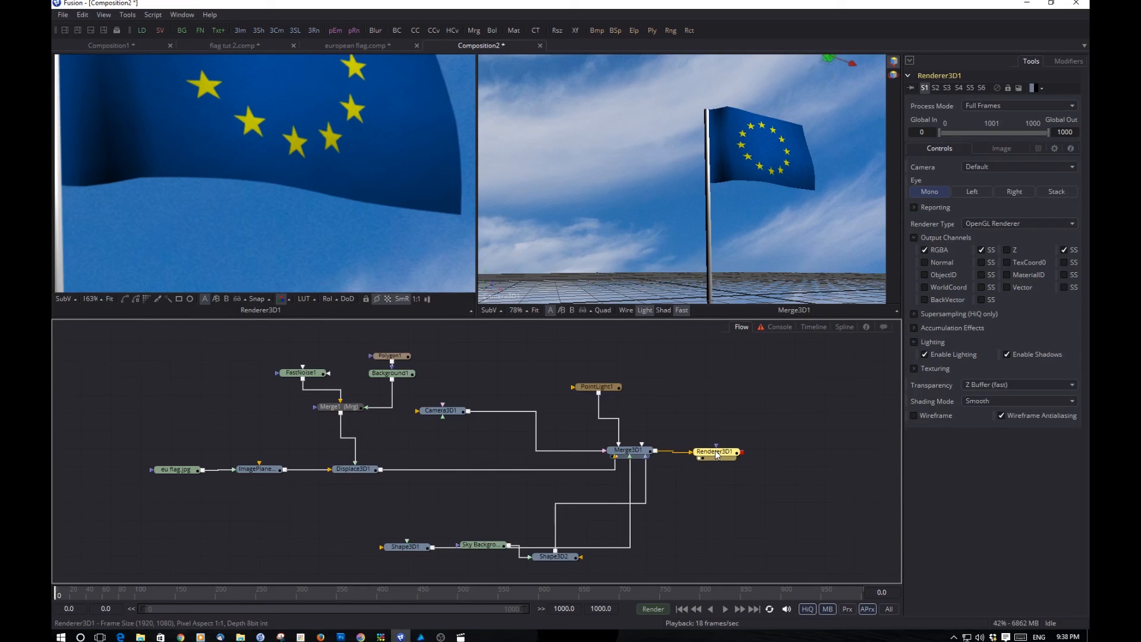
key(ctrl+space)
text(savew)
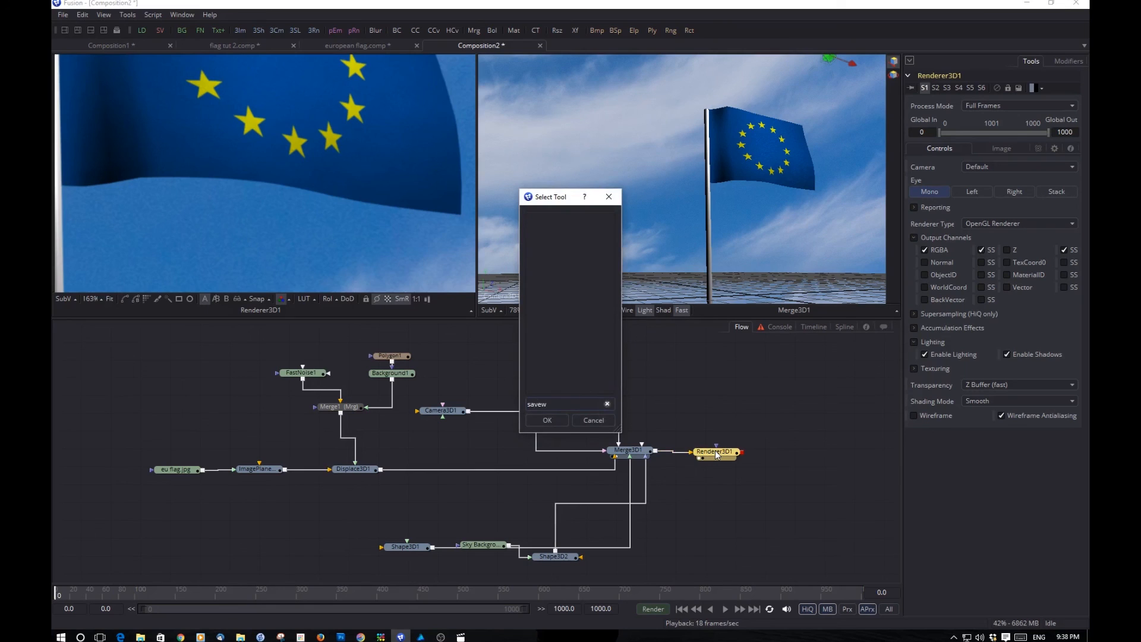
key(BackSpace)
text(r)
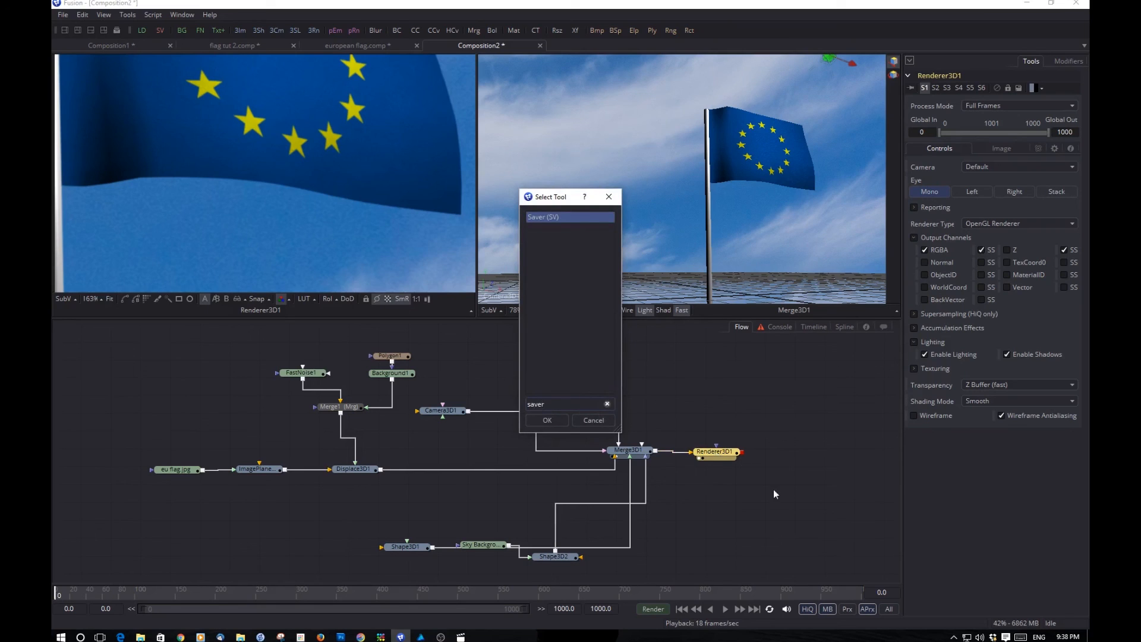
click(546, 420)
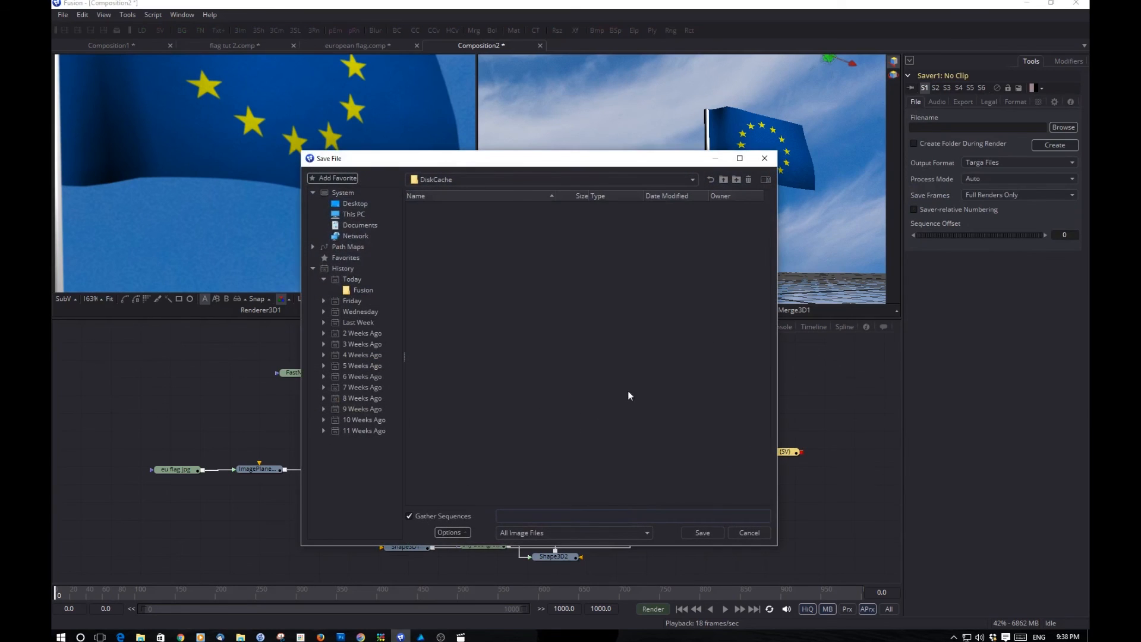
Step: Set the Saver's output file to "flag tutorial output render.mov" in the waving flag tutorial's renders folder, with QuickTime Movies as the output format
click(348, 214)
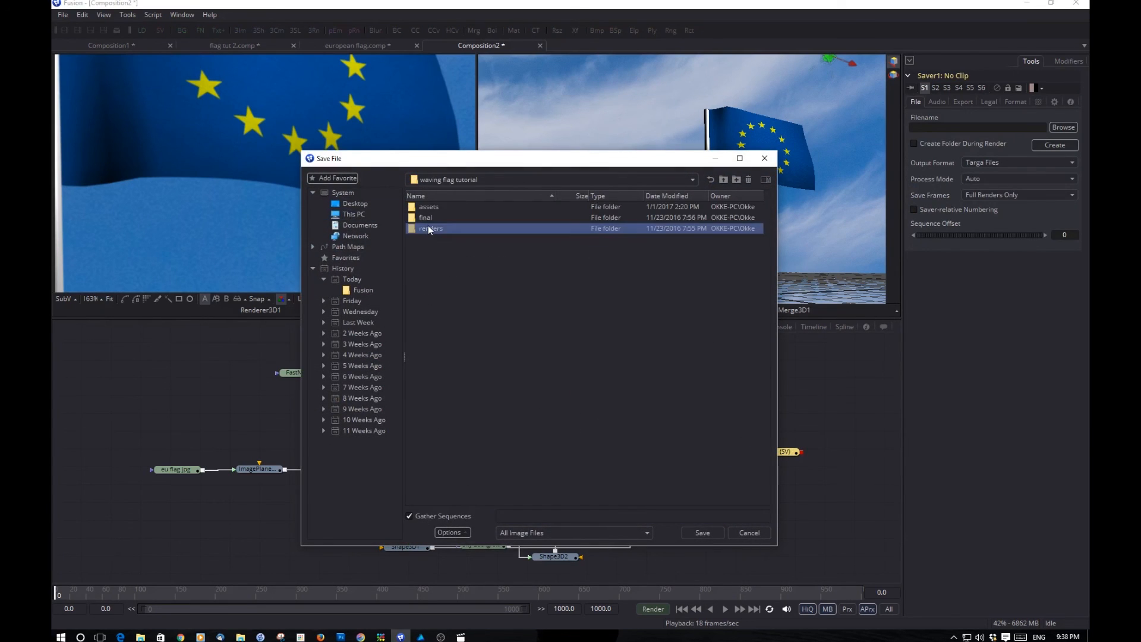
double_click(428, 228)
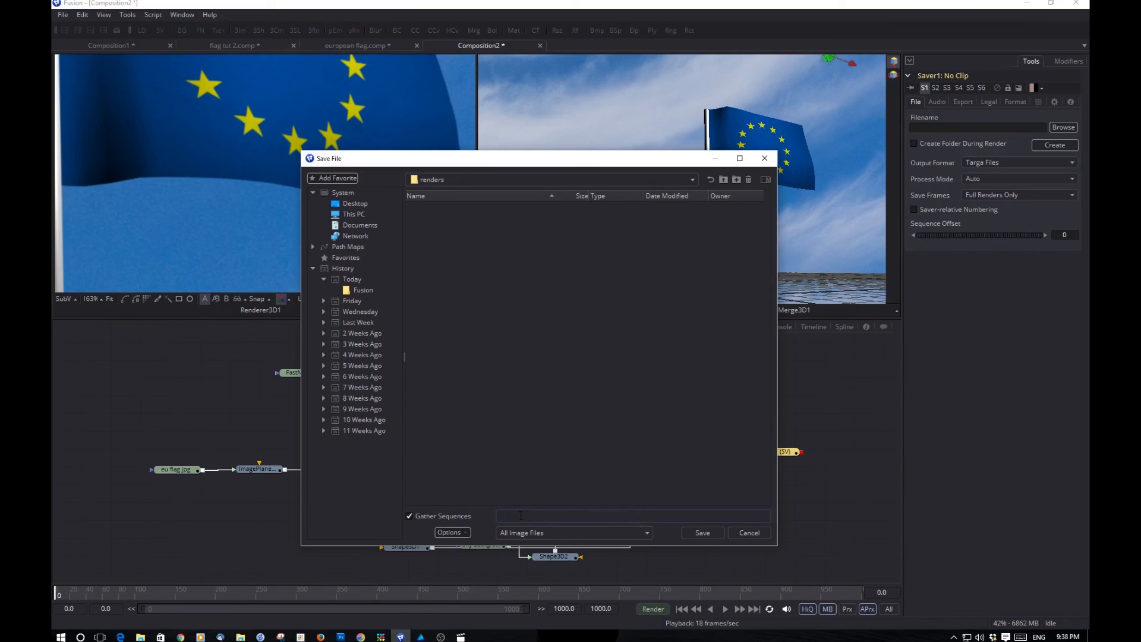
text(eu)
key(BackSpace)
key(BackSpace)
text(flag tutorial output render.mov)
click(700, 532)
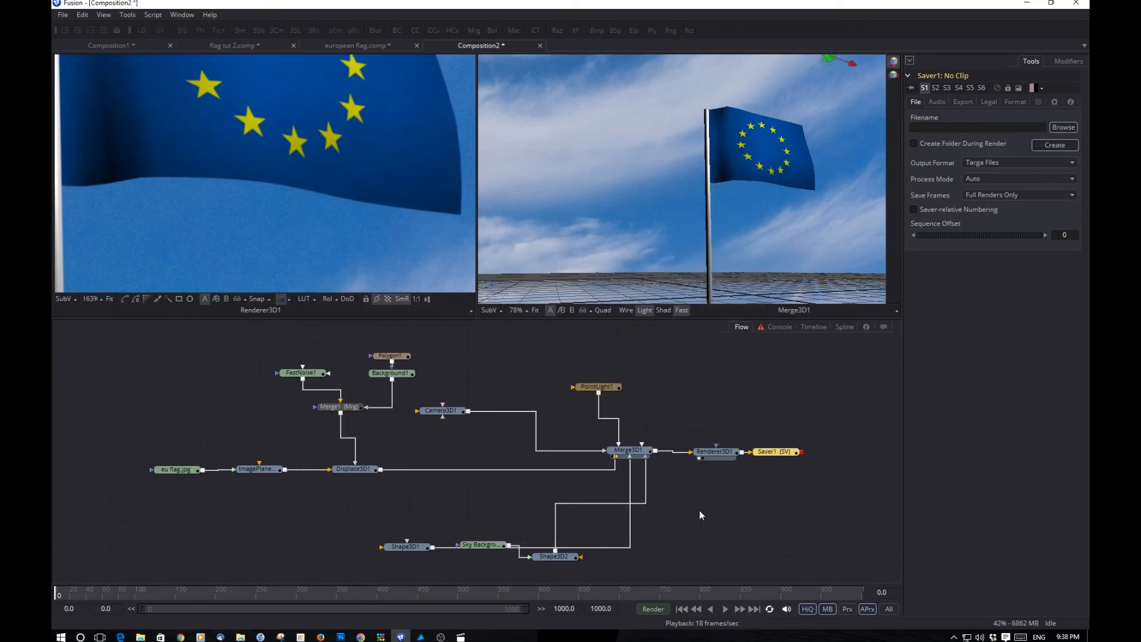
click(1013, 162)
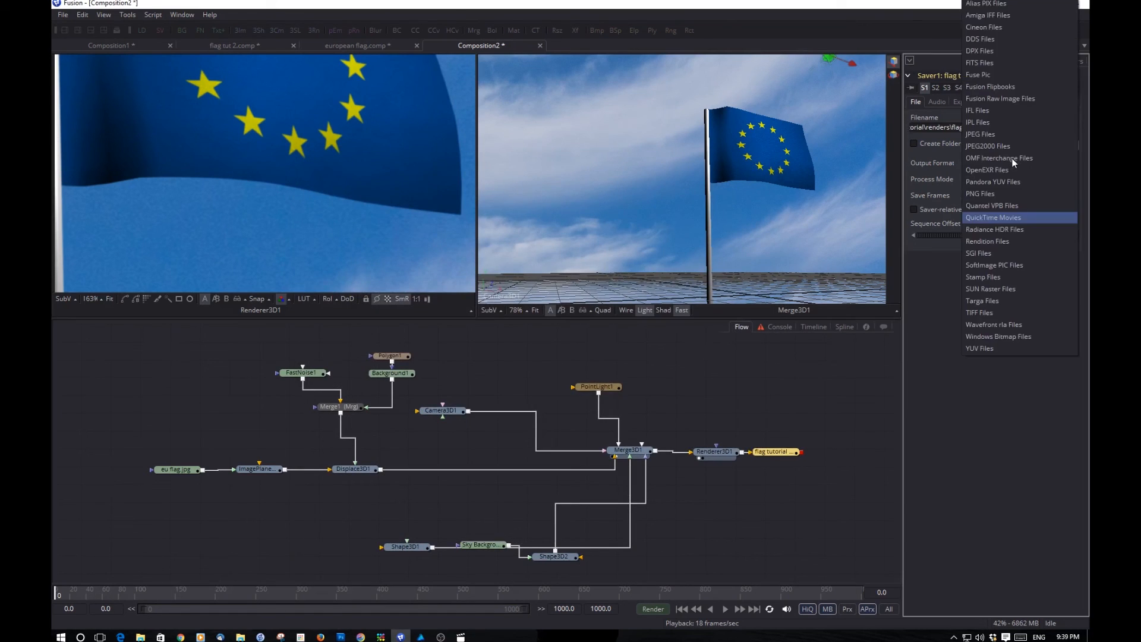
click(996, 219)
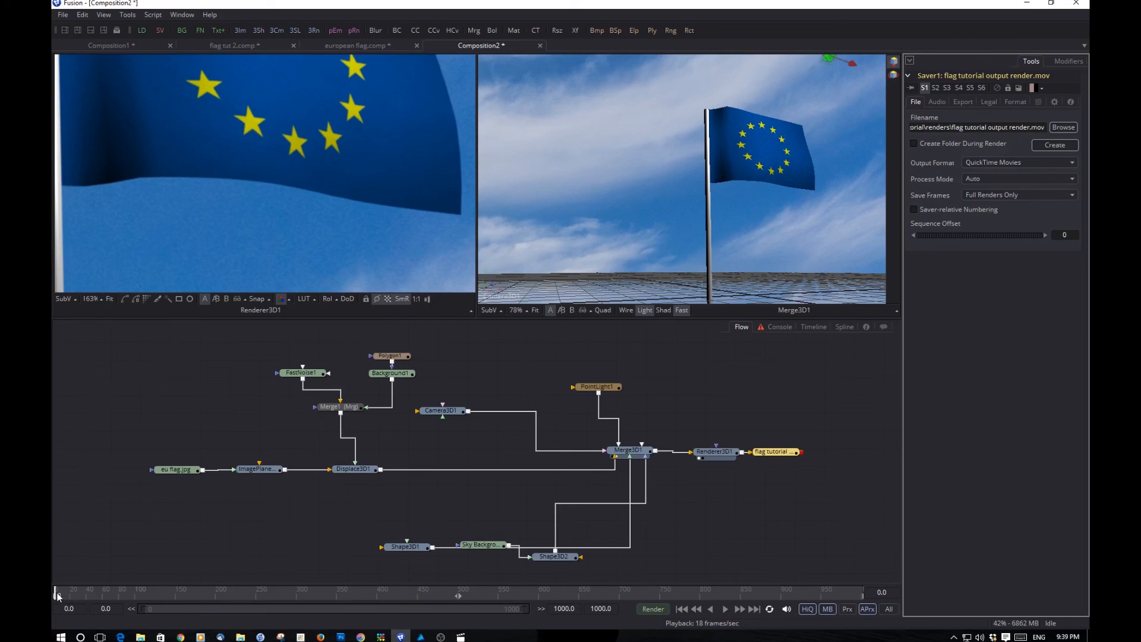
Step: Scrub to frame 347 to find where the animation should end, and set the composition's end time to frame 350
drag(58, 596, 336, 603)
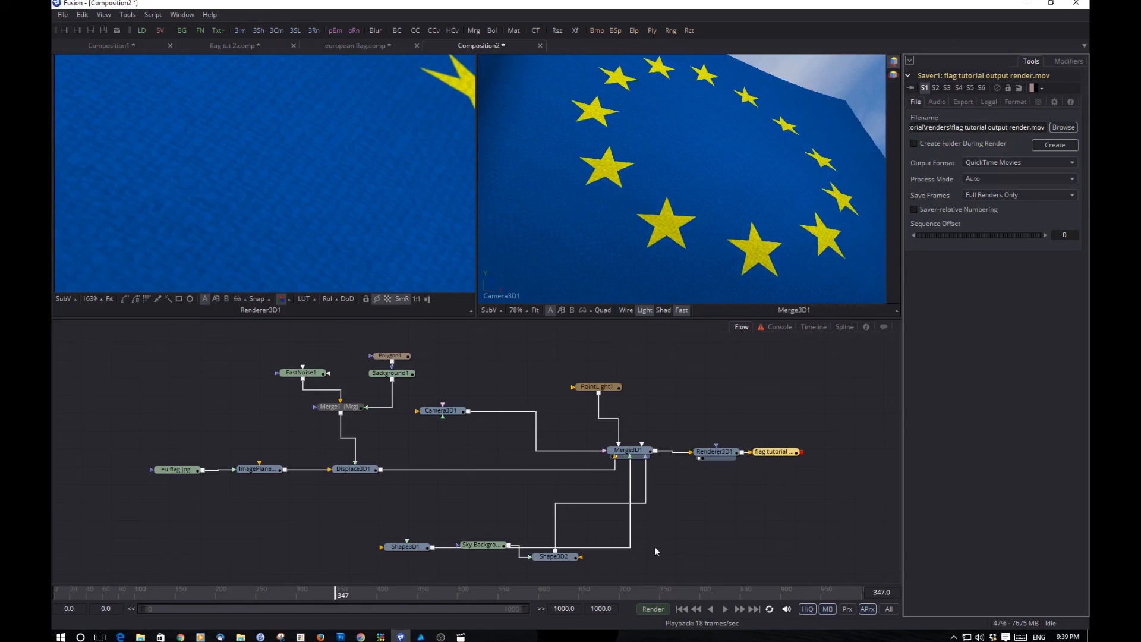
drag(612, 609, 556, 604)
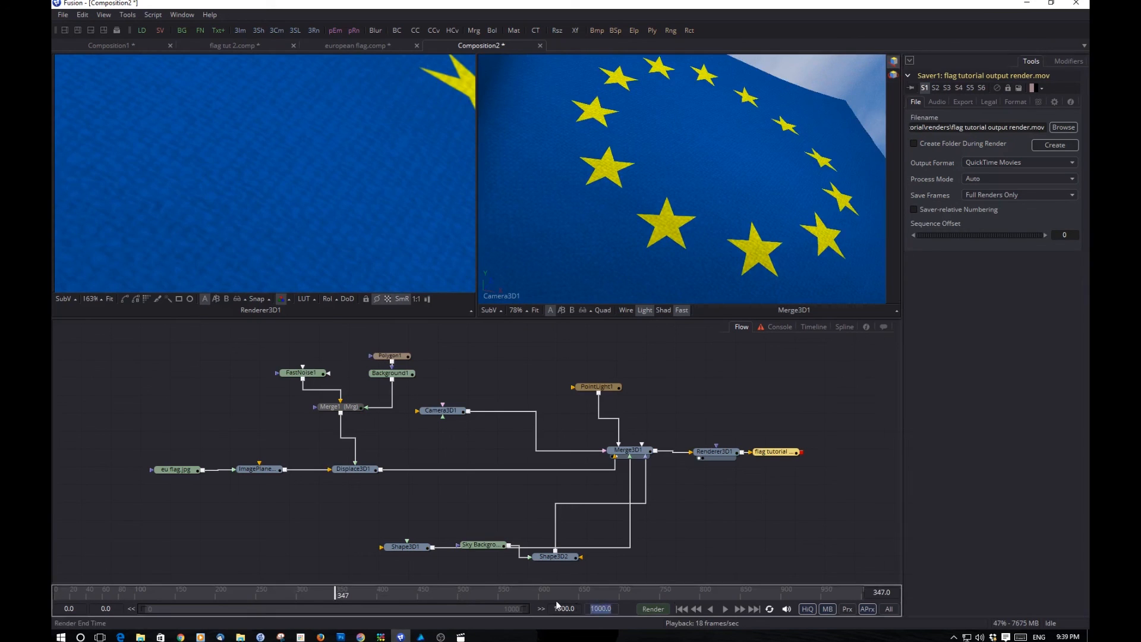
text(350)
key(Return)
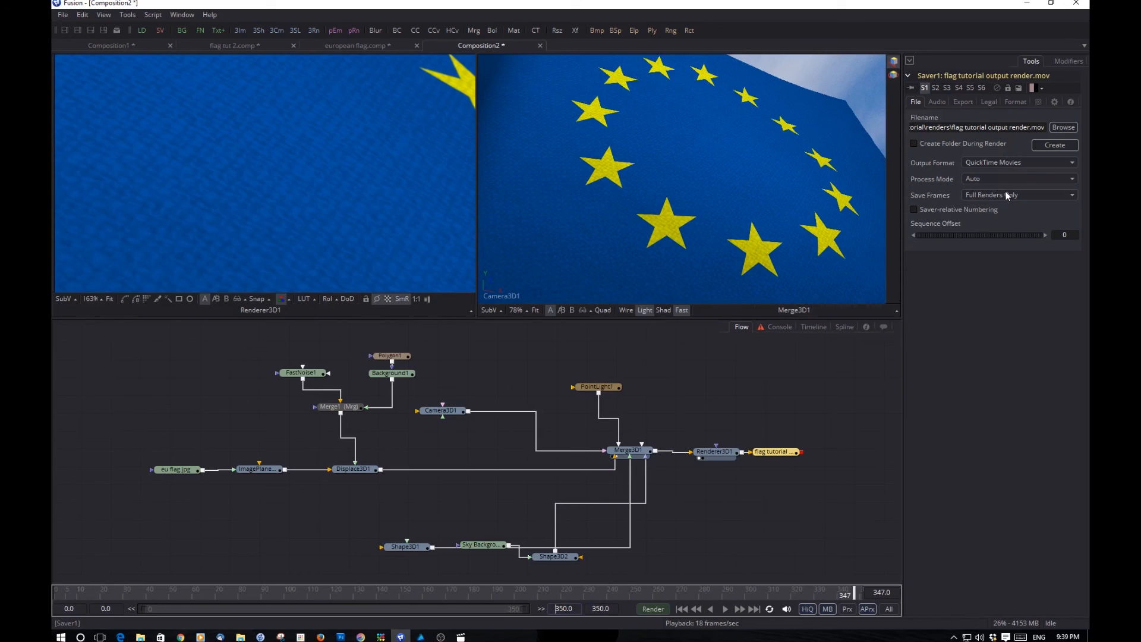
Step: Review the Saver's audio, export and format options, and start the full-size Final render of frames 0 to 350
click(963, 102)
click(933, 103)
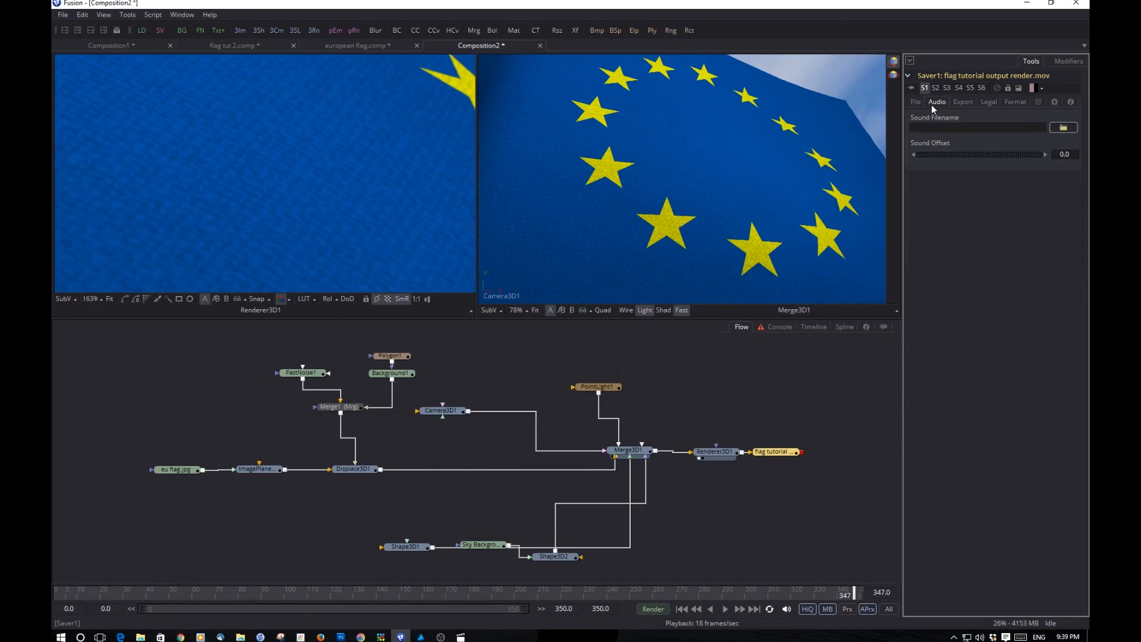
click(957, 103)
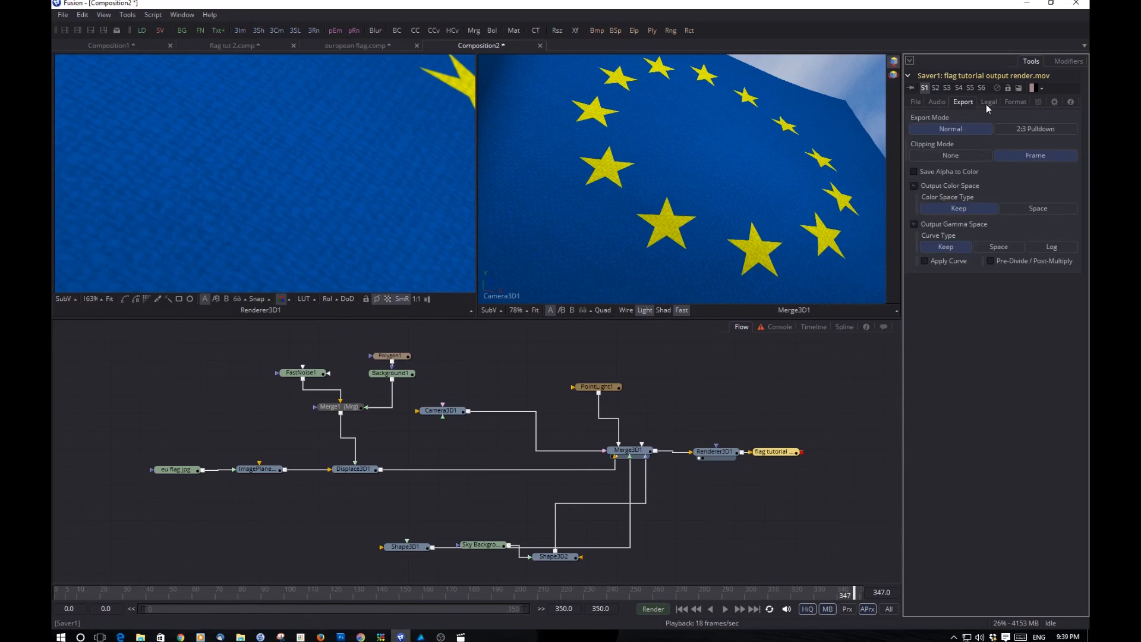
click(1013, 103)
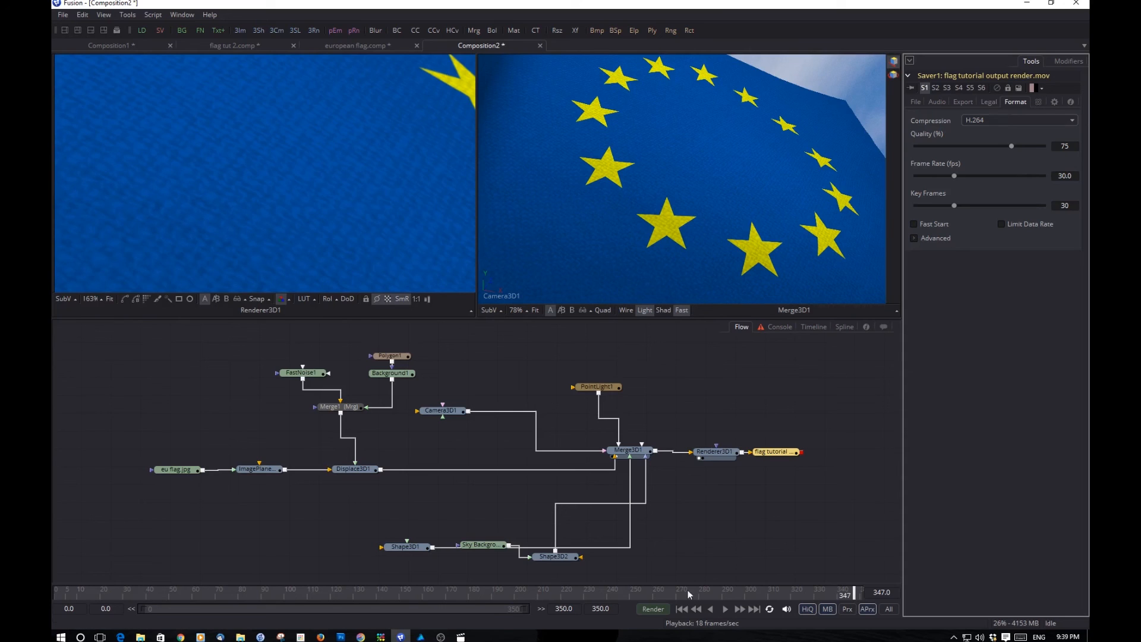
click(658, 611)
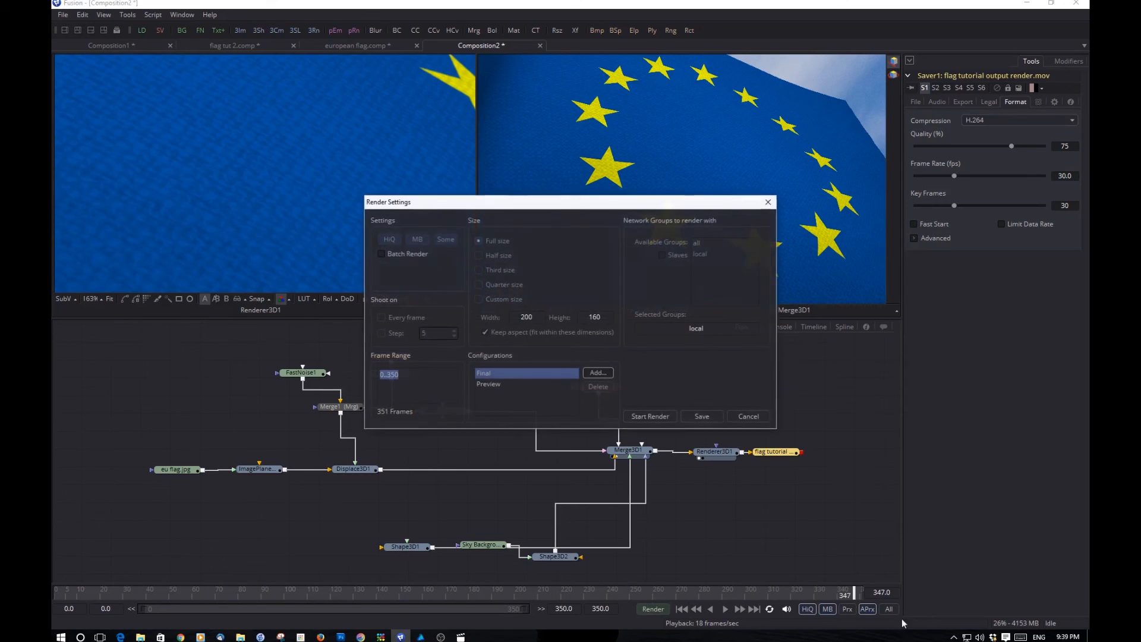
click(652, 416)
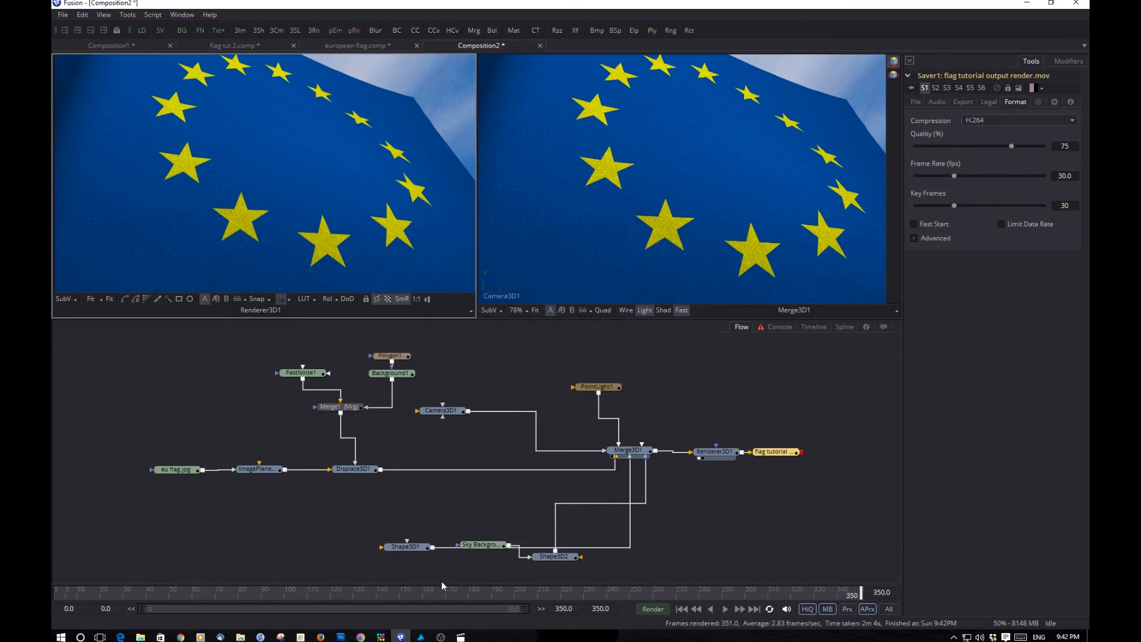
Step: Switch to File Explorer, play the rendered movie from the renders folder, and close the player and folder window to return to Fusion
click(141, 637)
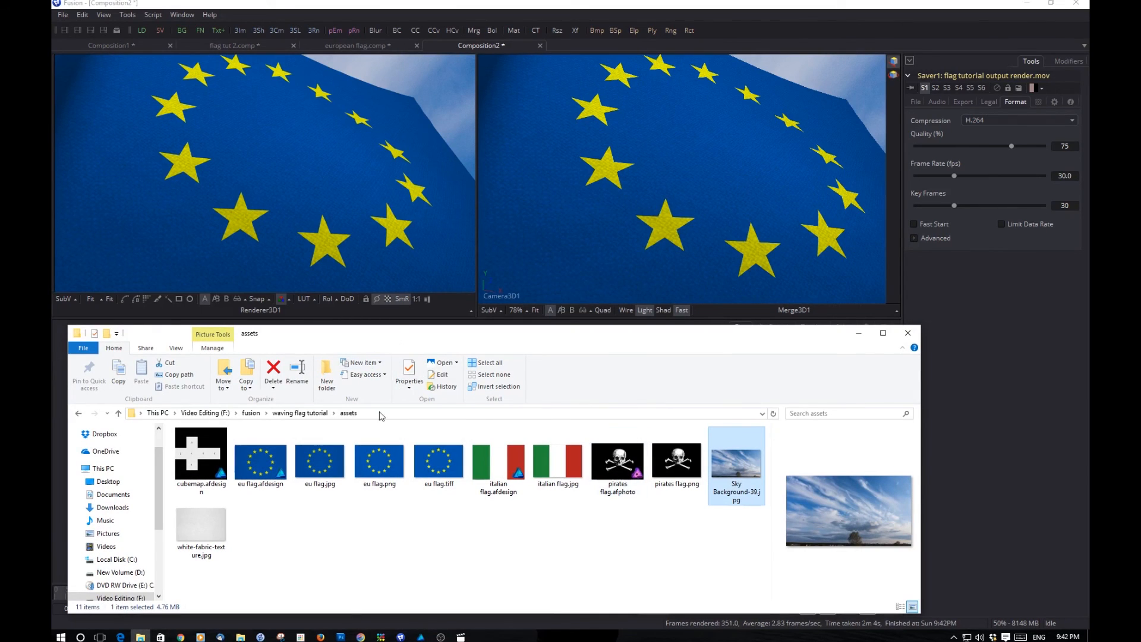
click(303, 413)
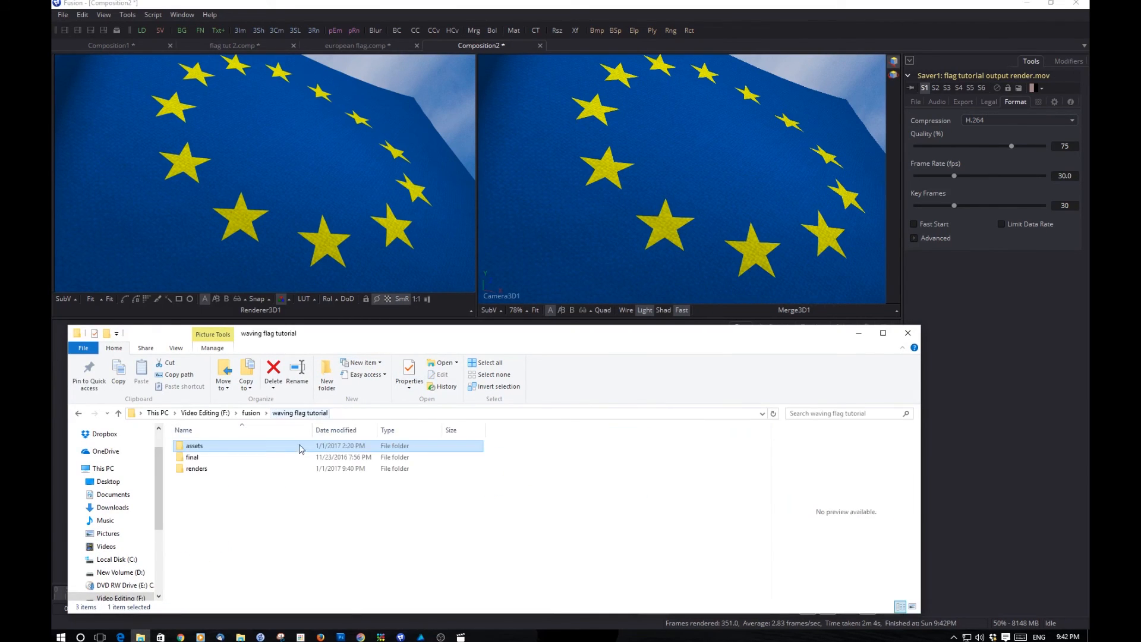
double_click(205, 473)
double_click(205, 454)
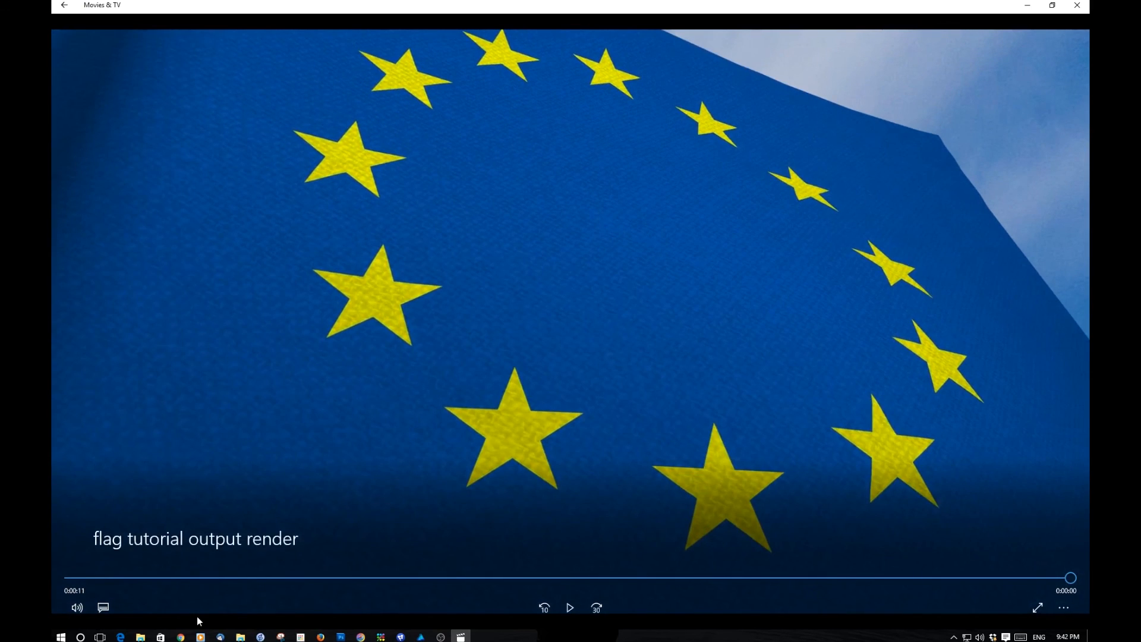
click(569, 609)
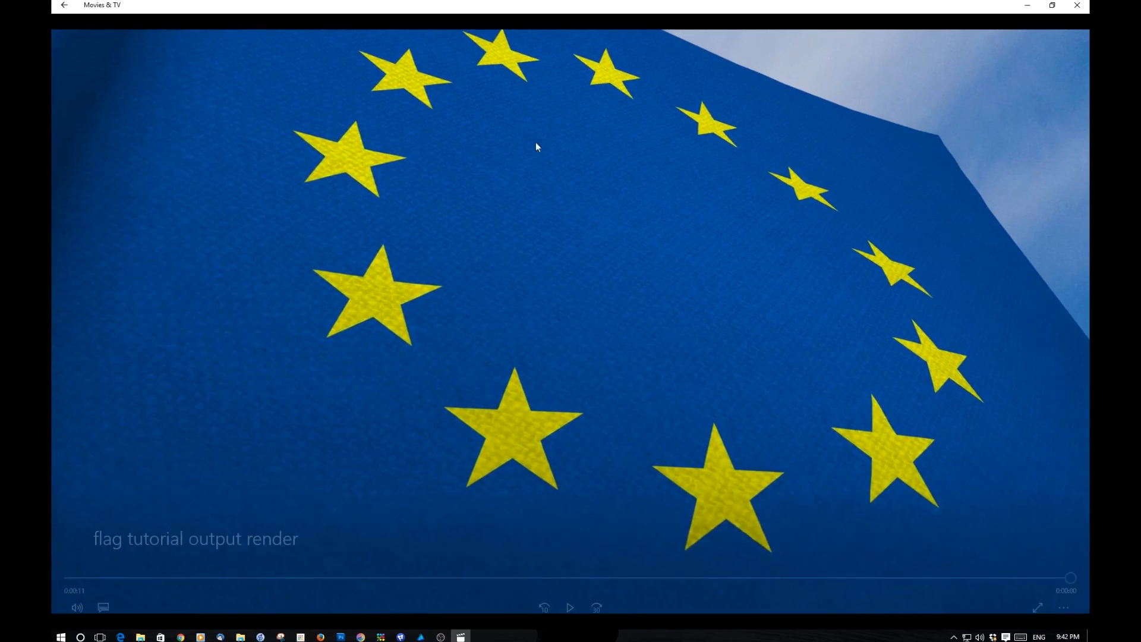
click(1076, 7)
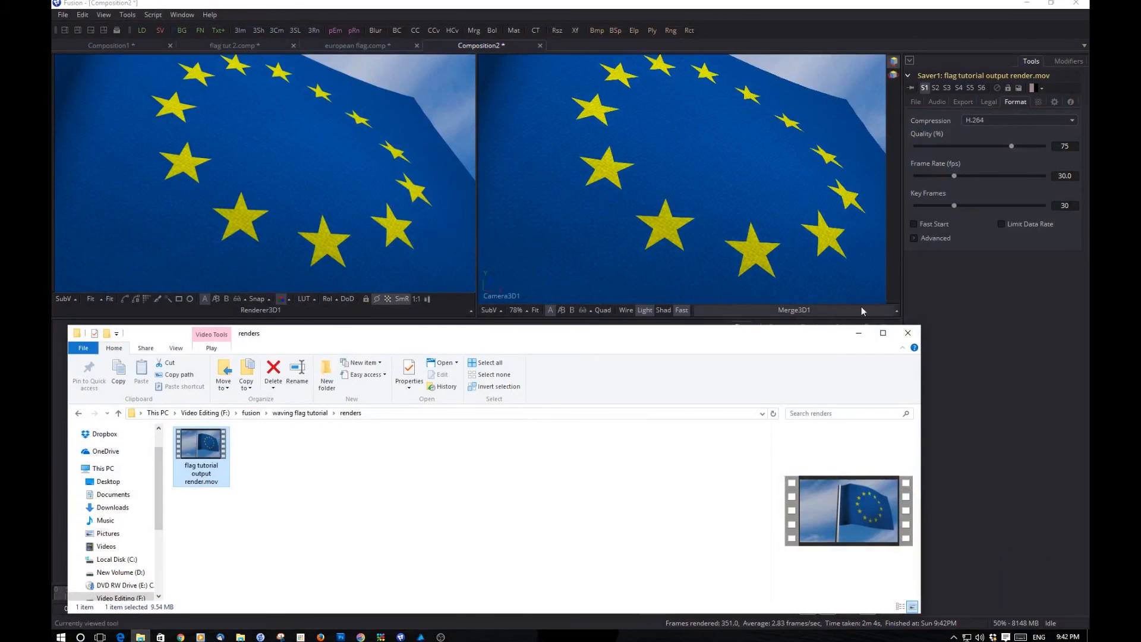
click(907, 334)
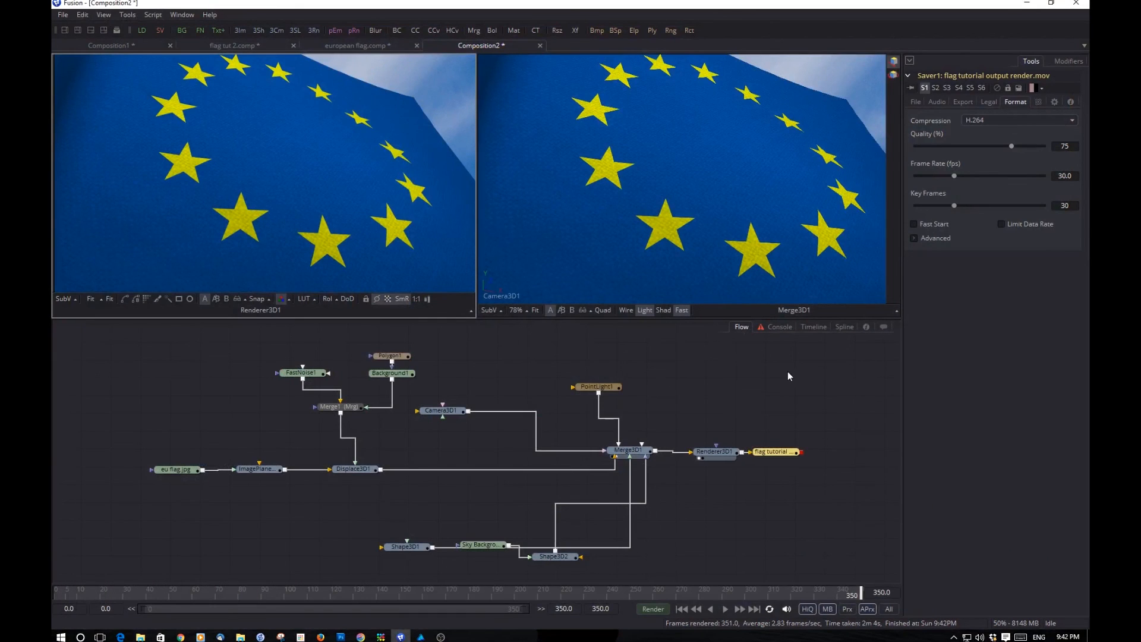